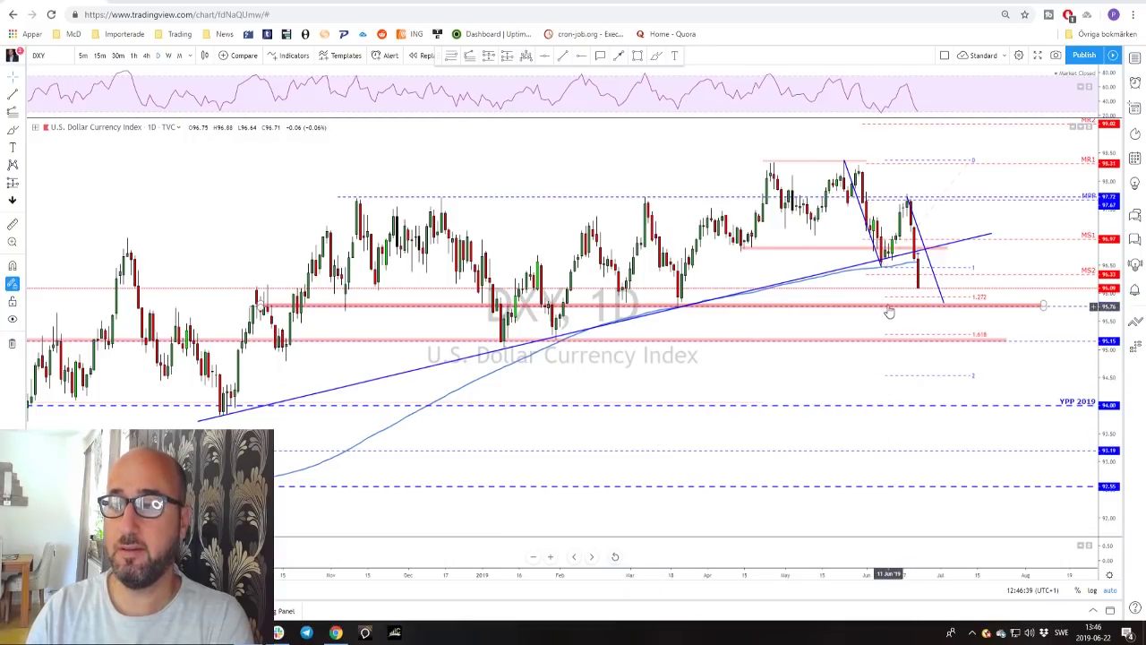
Examine the latest weekly DXY candle against the rising trendline and moving average, and return to the daily timeframe.
scroll(904, 280, down, 1)
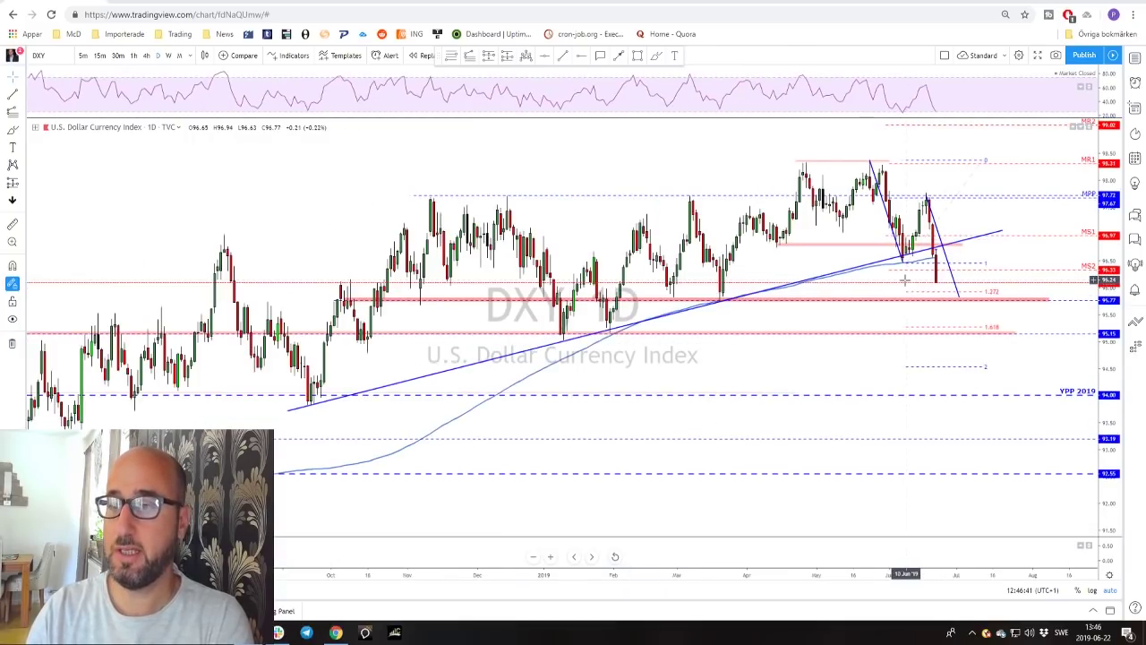
drag(893, 281, 827, 281)
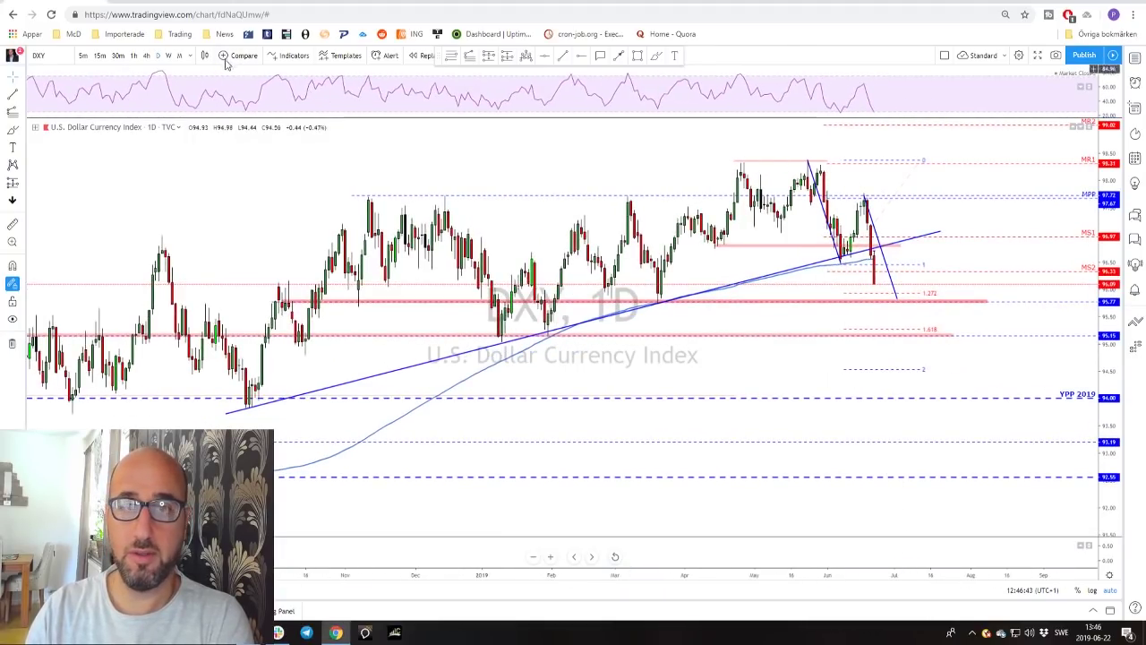
click(169, 56)
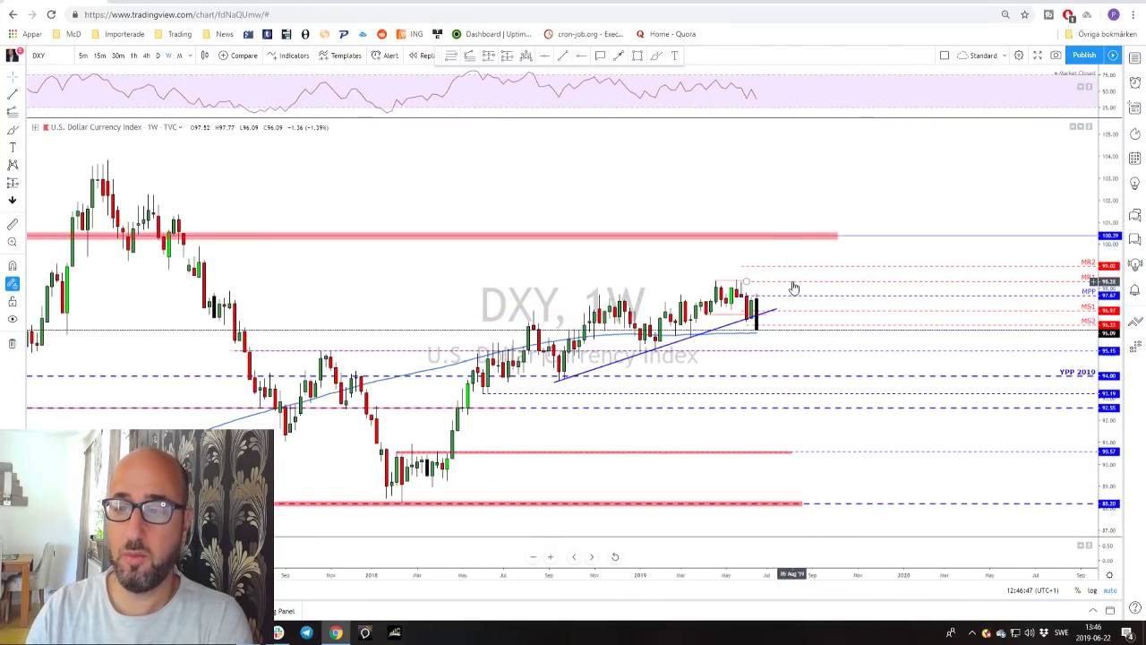
scroll(793, 278, up, 1)
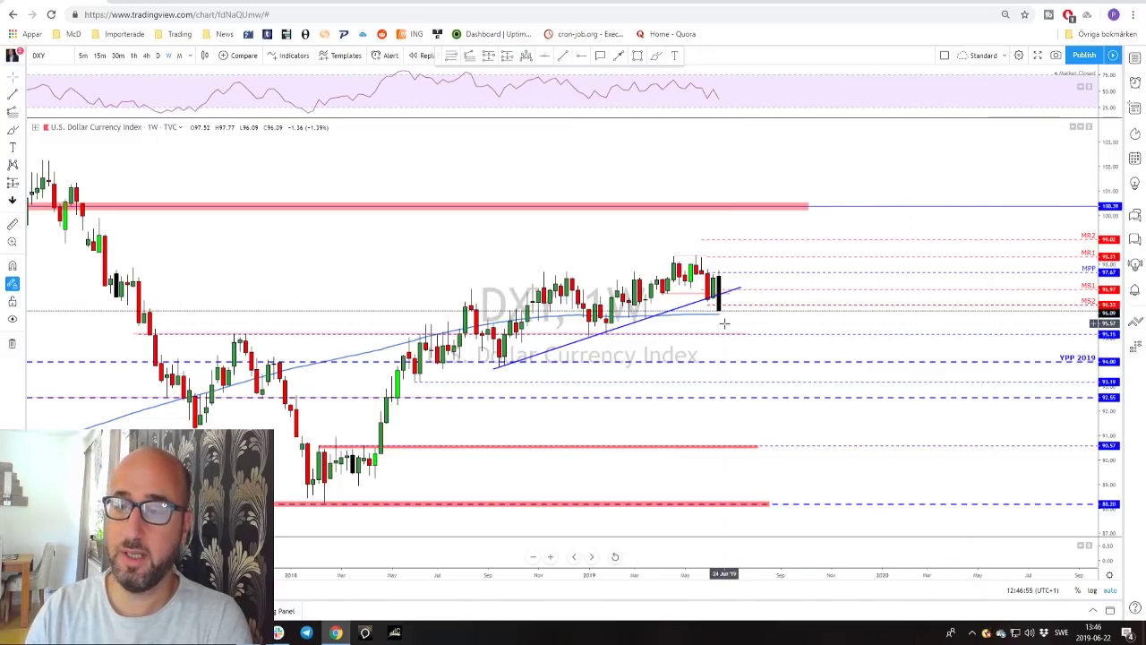
scroll(655, 288, up, 1)
scroll(627, 269, up, 1)
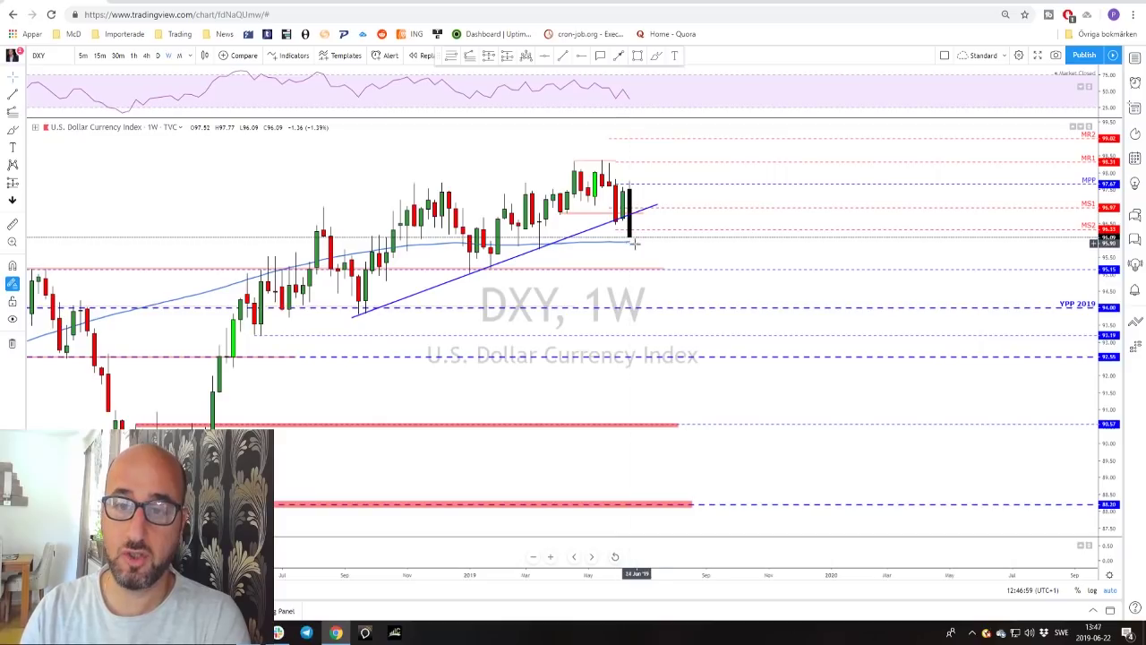
scroll(633, 242, down, 1)
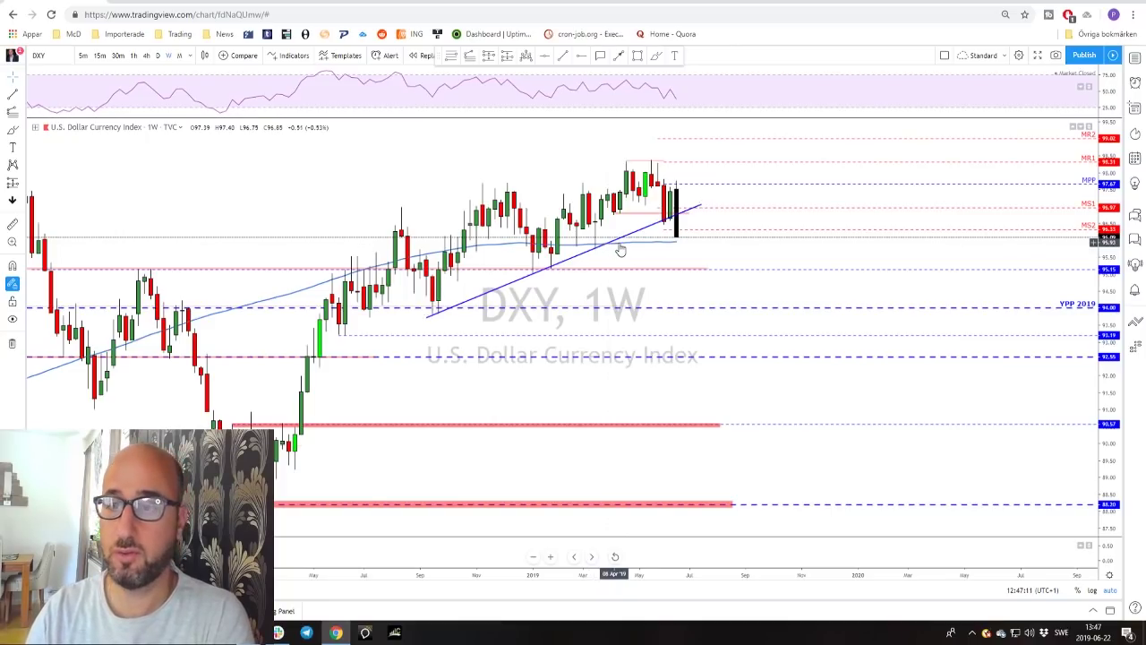
click(158, 56)
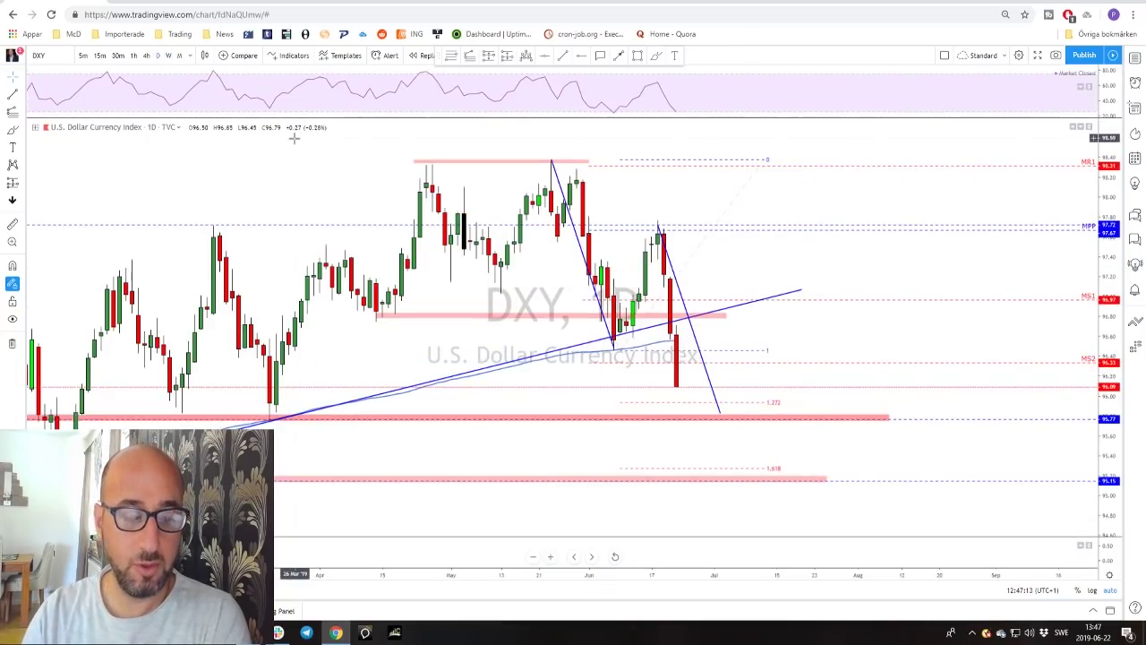
scroll(685, 166, down, 2)
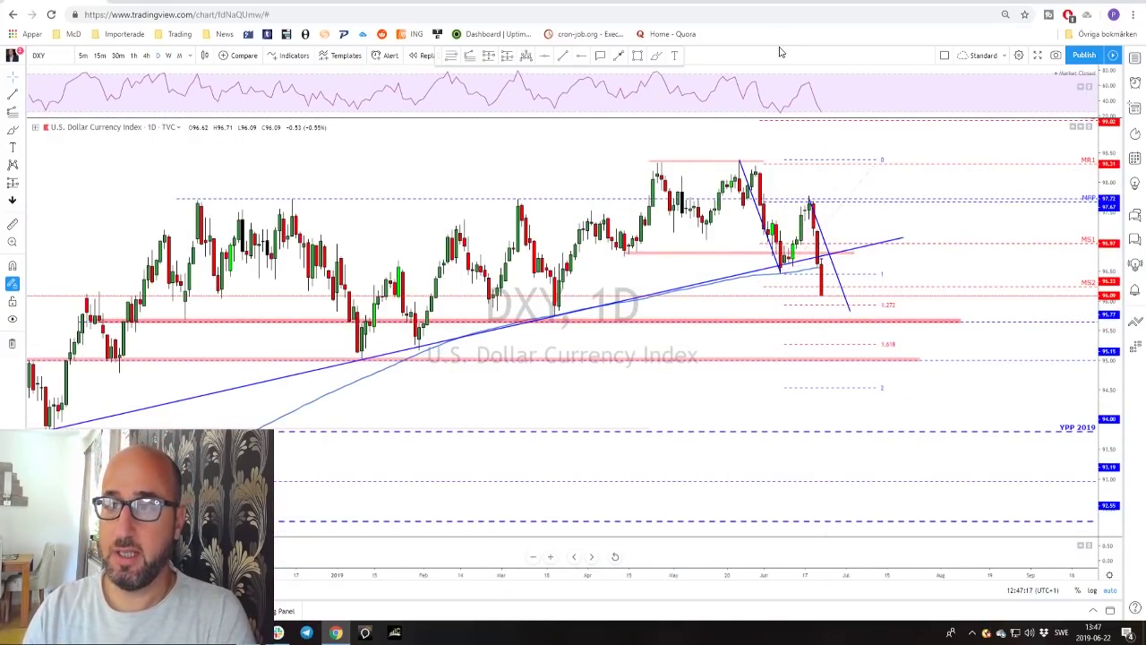
Circle three lows along the rising trendline with the Brush on the daily chart.
click(657, 58)
scroll(452, 337, down, 2)
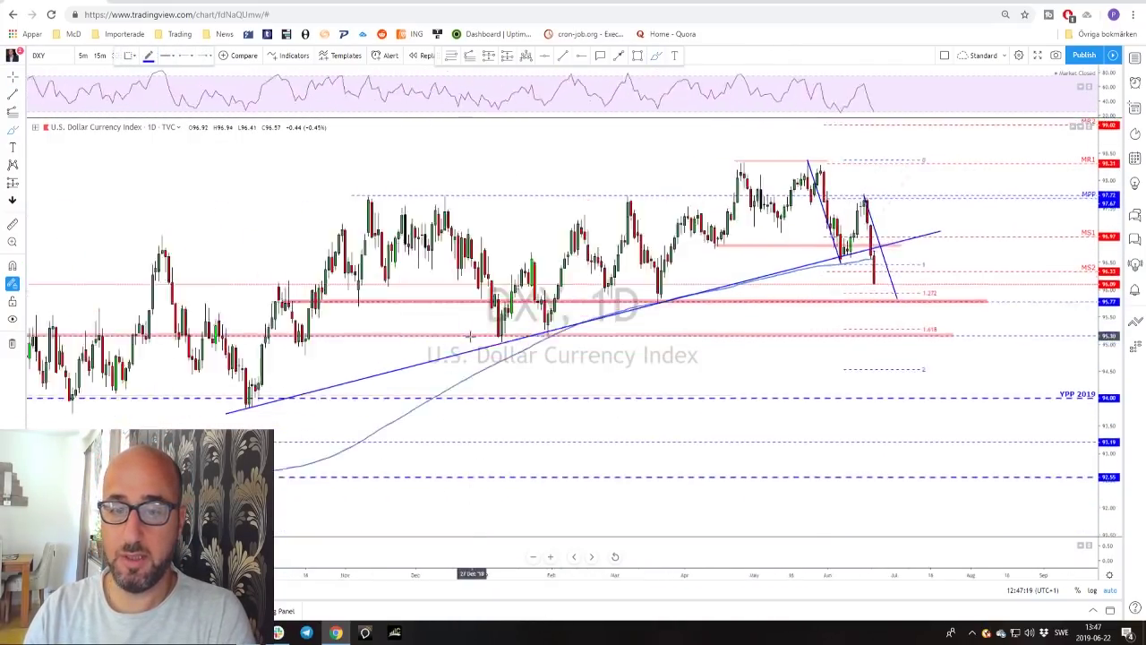
drag(252, 397, 244, 417)
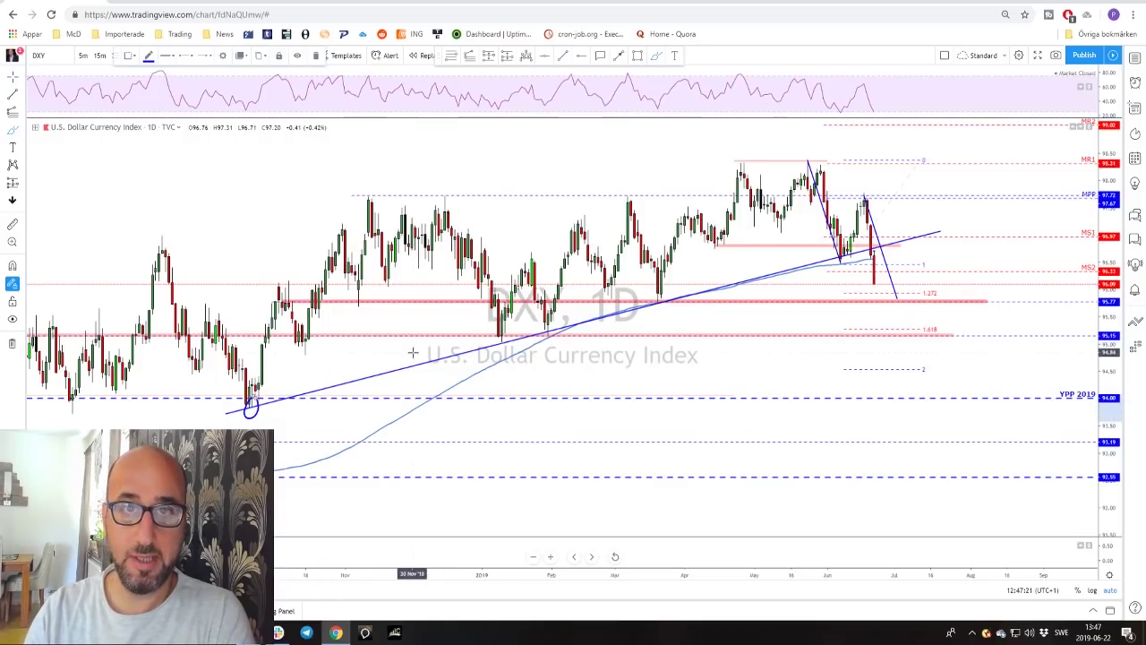
drag(504, 339, 560, 348)
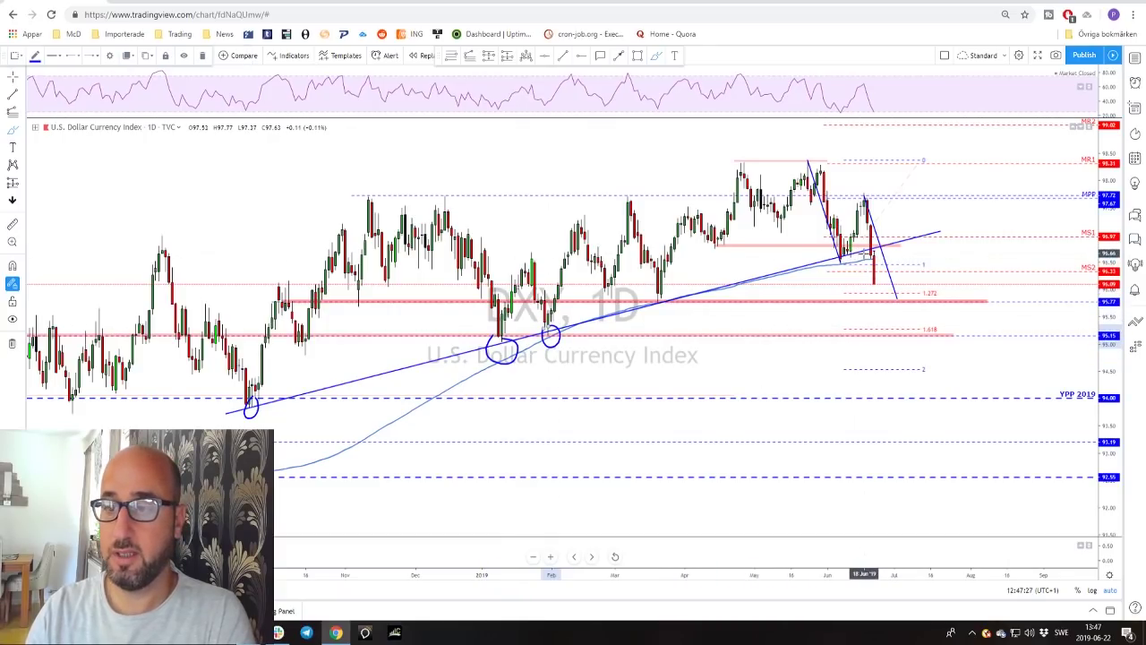
Undo the three brush circles around the trendline lows.
key(ctrl+z)
key(ctrl+z)
key(ctrl+z)
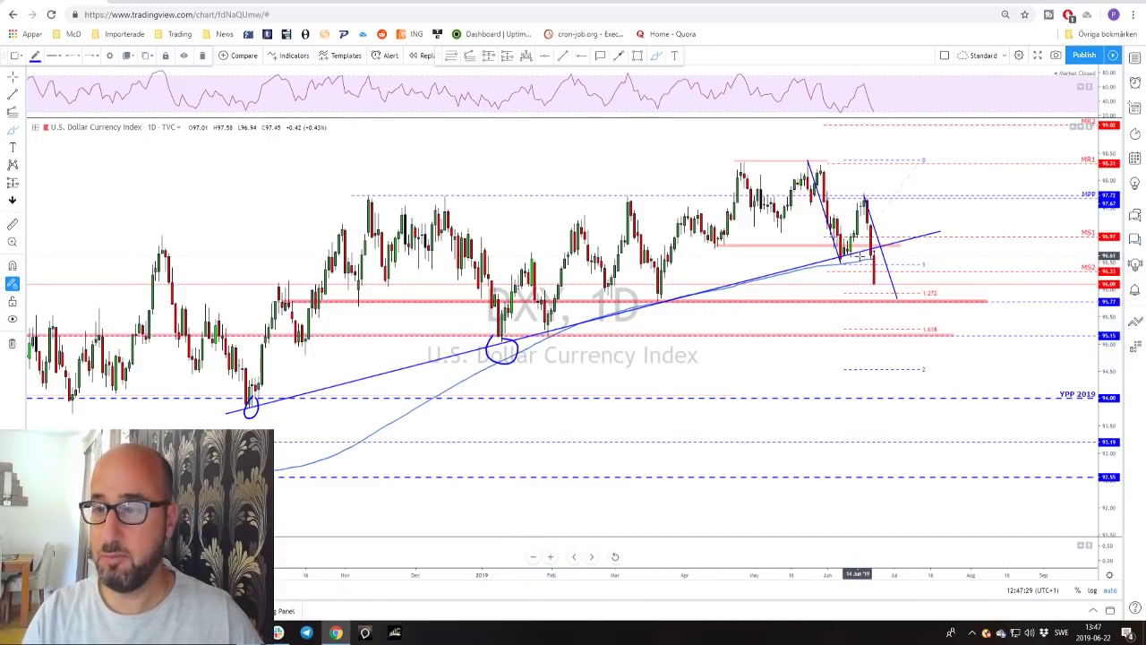
Trace the decline from the late-May high to the June low and the rebound from it with the Brush.
scroll(846, 271, up, 1)
scroll(847, 273, up, 1)
scroll(846, 274, down, 1)
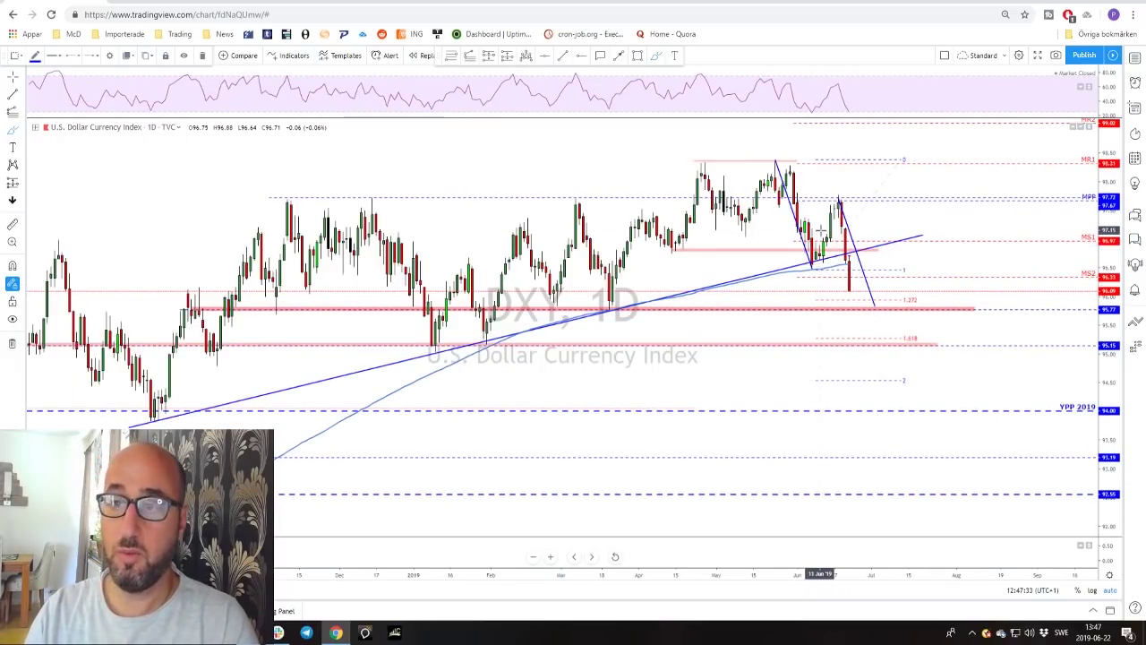
drag(776, 159, 809, 244)
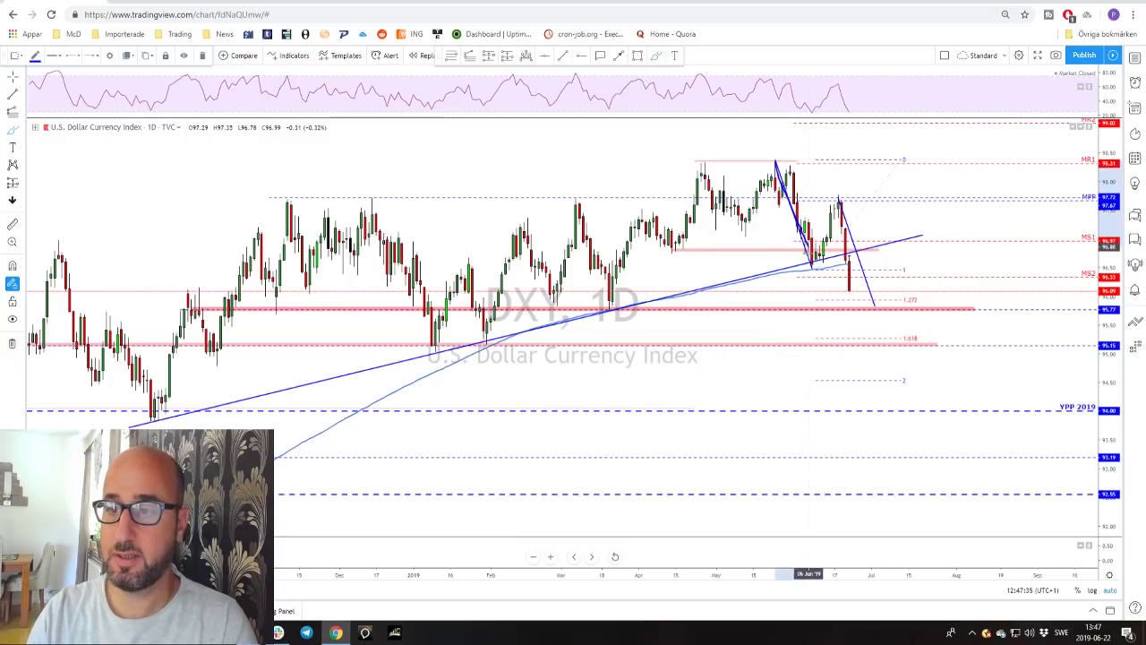
click(811, 267)
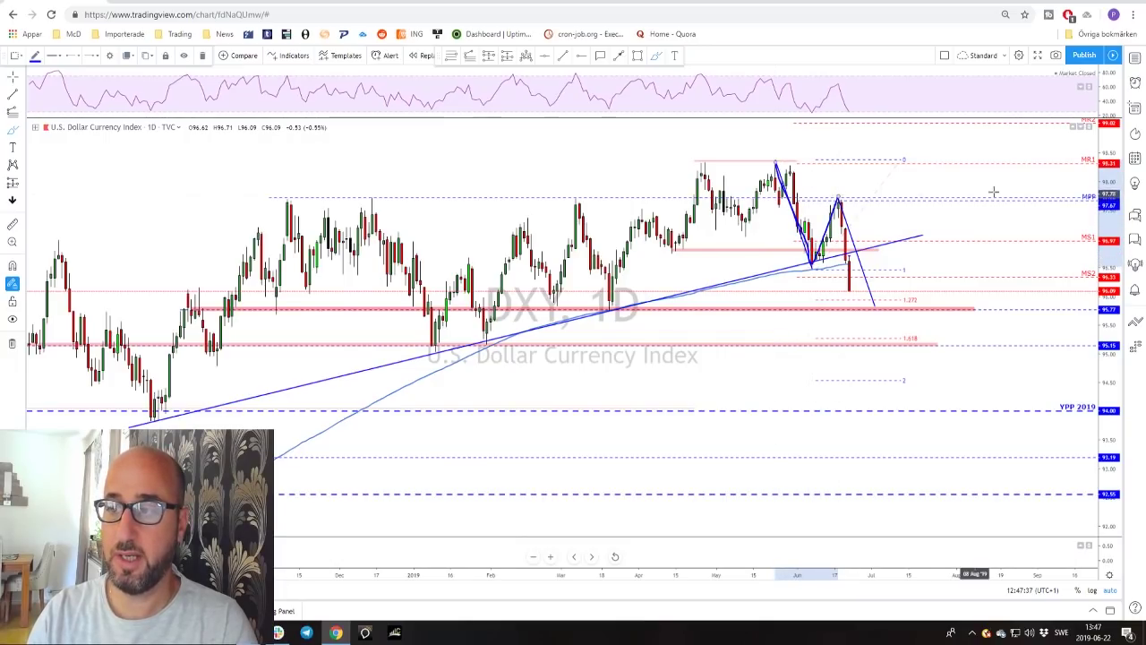
Circle the MPP label and the latest run of falling candles in turn, undoing the brush strokes after each.
mouse_move(1077, 186)
mouse_down()
mouse_move(1099, 211)
mouse_move(1073, 186)
mouse_up()
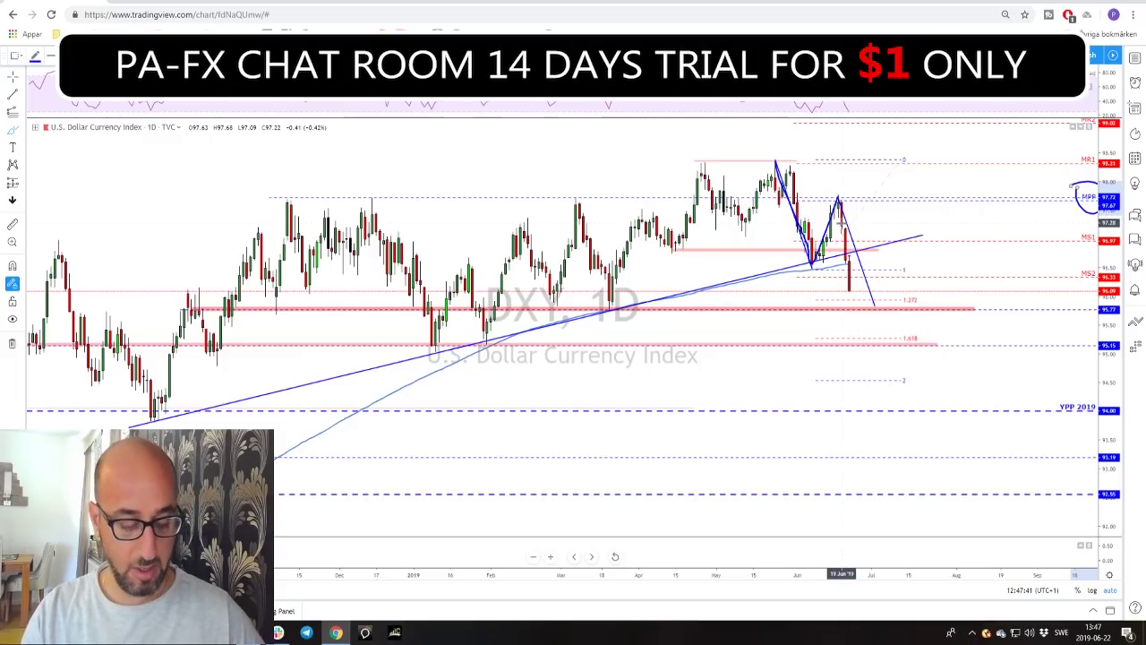
key(ctrl+z)
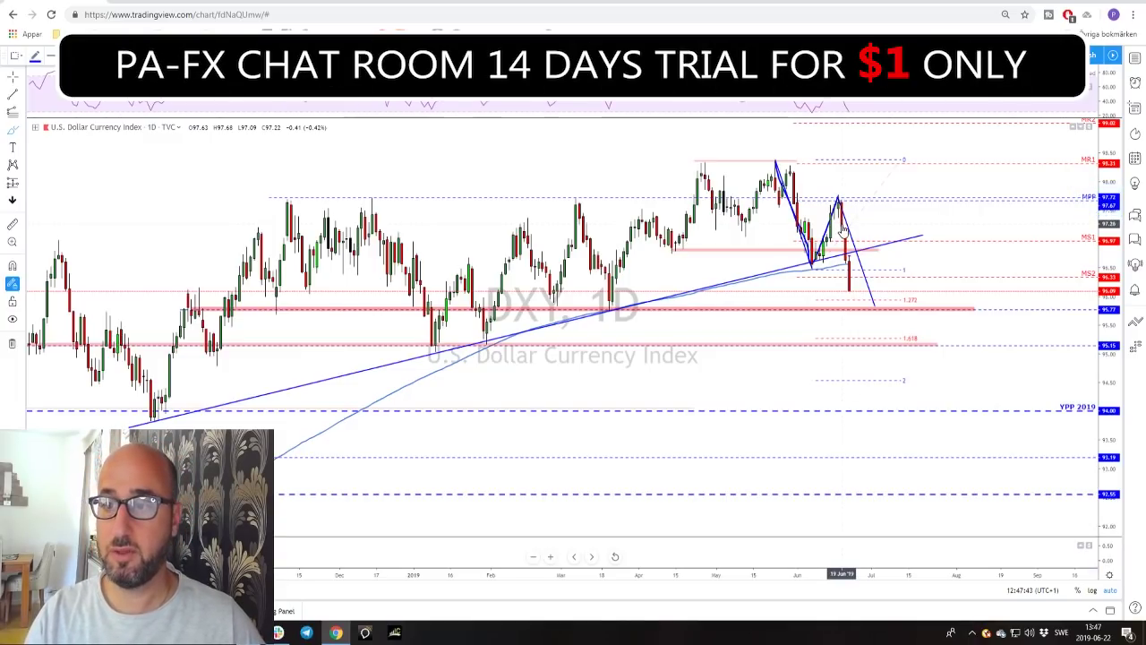
key(ctrl+z)
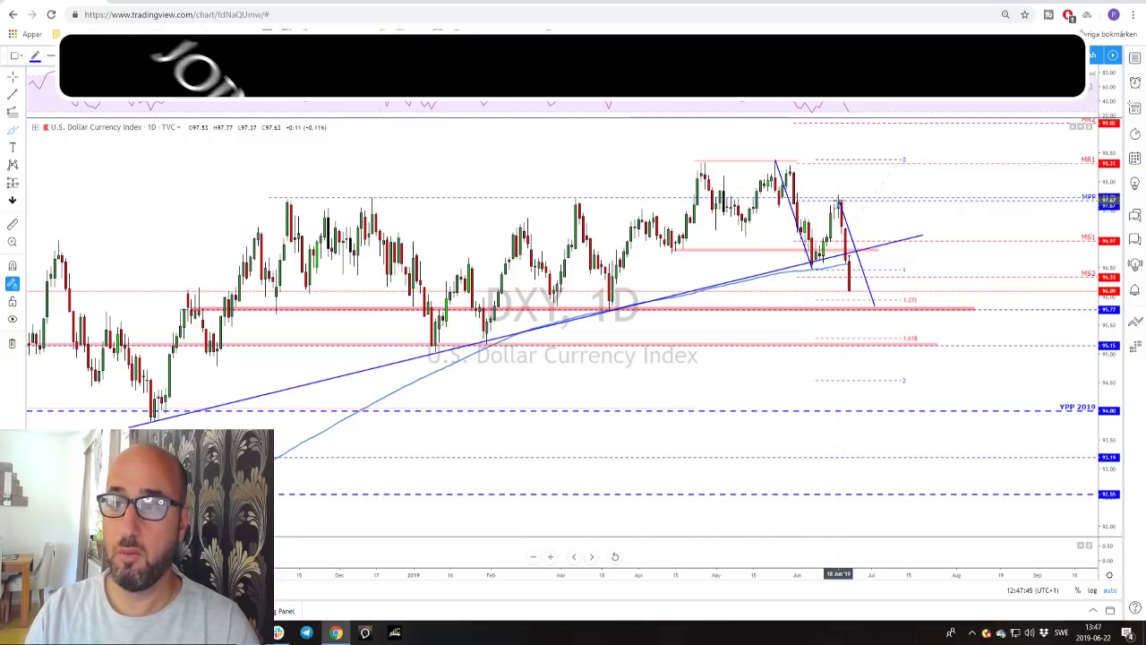
mouse_move(836, 224)
mouse_down()
mouse_move(842, 285)
mouse_move(863, 235)
mouse_move(849, 199)
mouse_move(873, 208)
mouse_up()
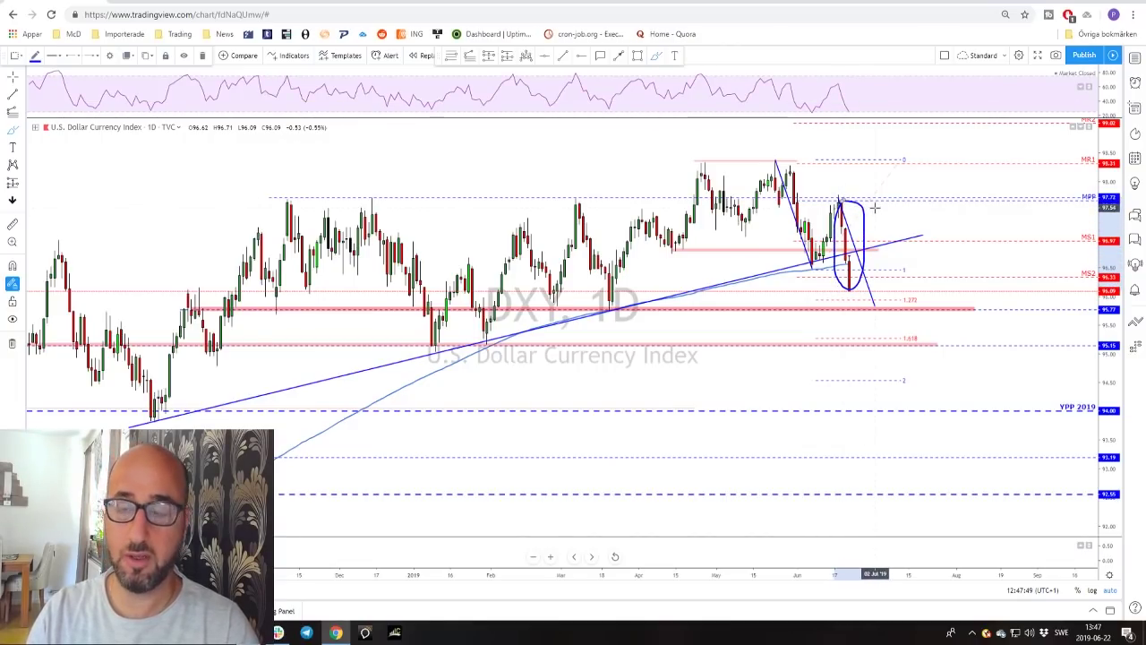
key(ctrl+z)
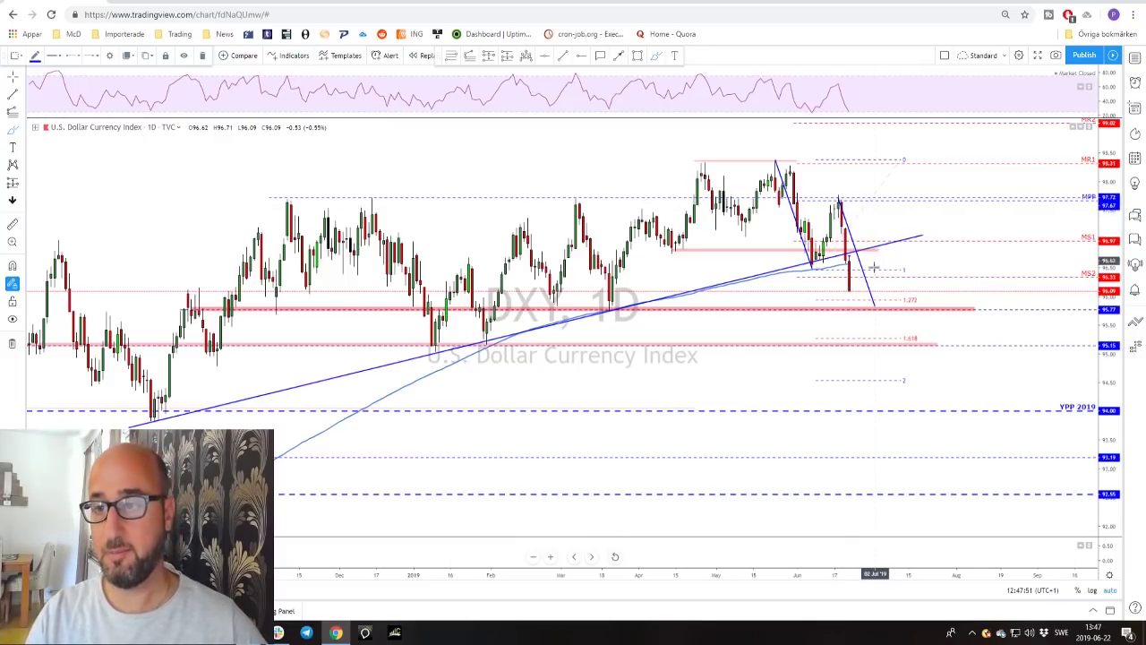
Mark the recent swing high, swing low and rebound high with short brush strokes, and circle the projected leg's end near 1.272.
scroll(865, 268, down, 1)
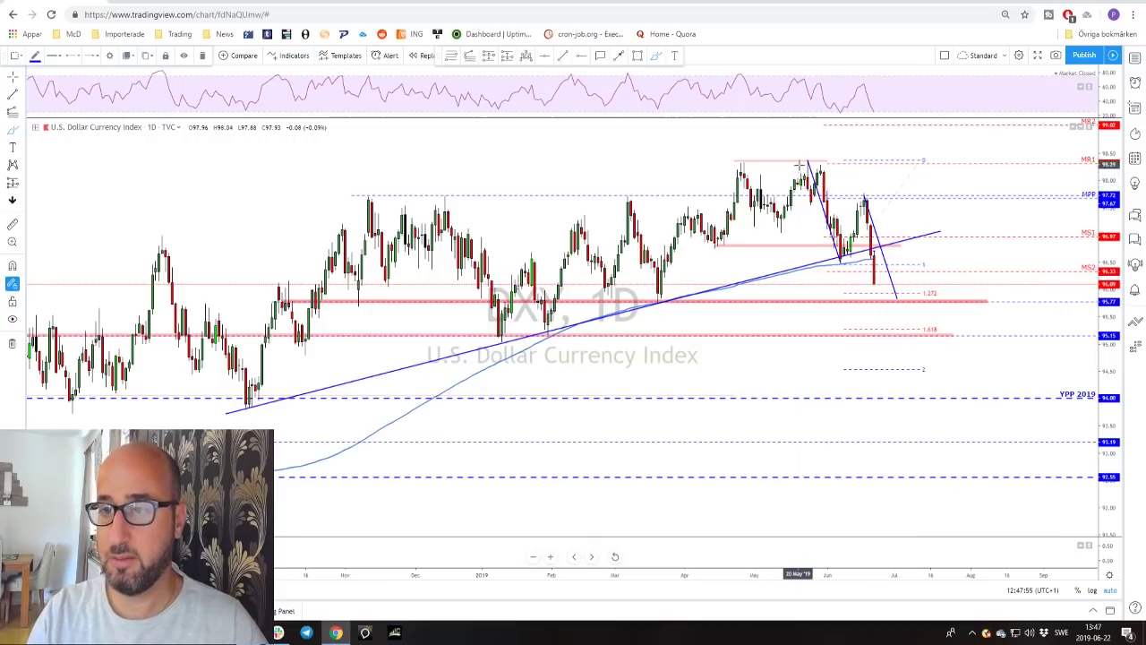
drag(808, 155, 804, 161)
drag(846, 261, 838, 264)
drag(865, 190, 838, 202)
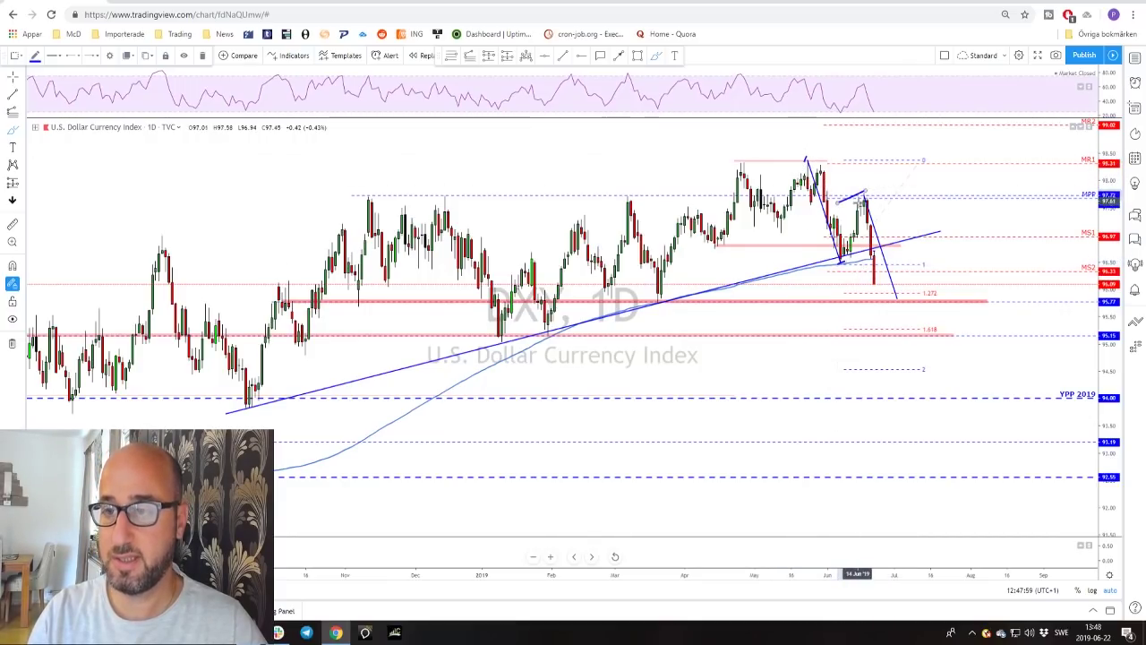
mouse_move(905, 285)
mouse_down()
mouse_move(893, 312)
mouse_move(897, 288)
mouse_up()
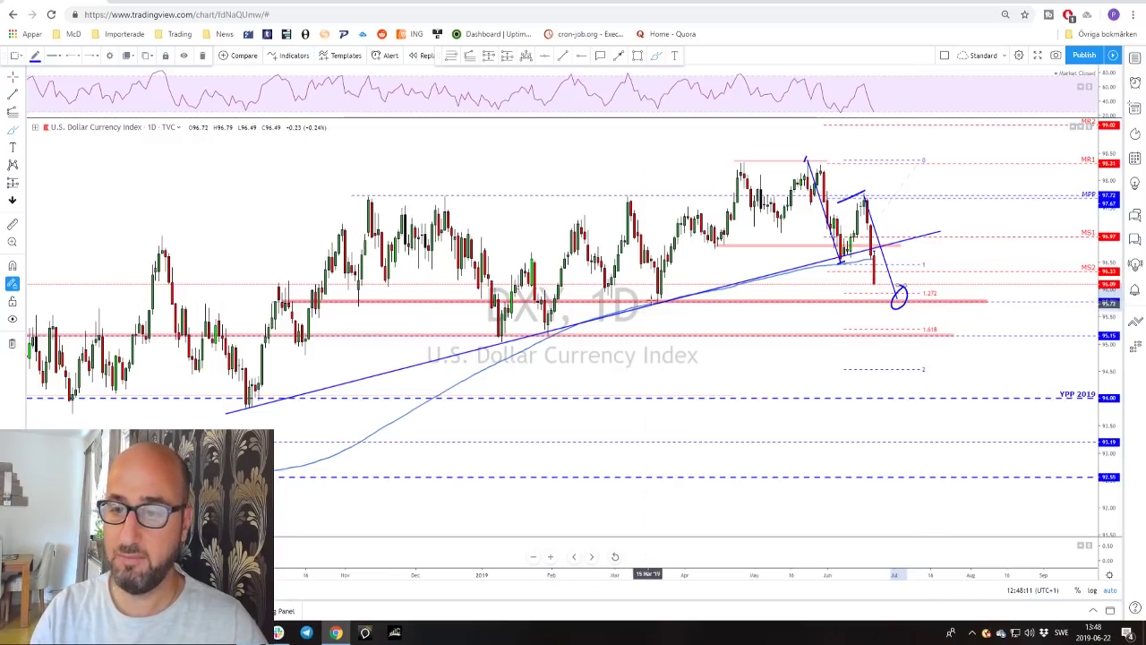
Circle the two earlier lows on the 95.77 support zone and the 1.618 extension label with the Brush.
drag(654, 306, 656, 303)
mouse_move(356, 293)
mouse_down()
mouse_move(356, 307)
mouse_move(358, 297)
mouse_up()
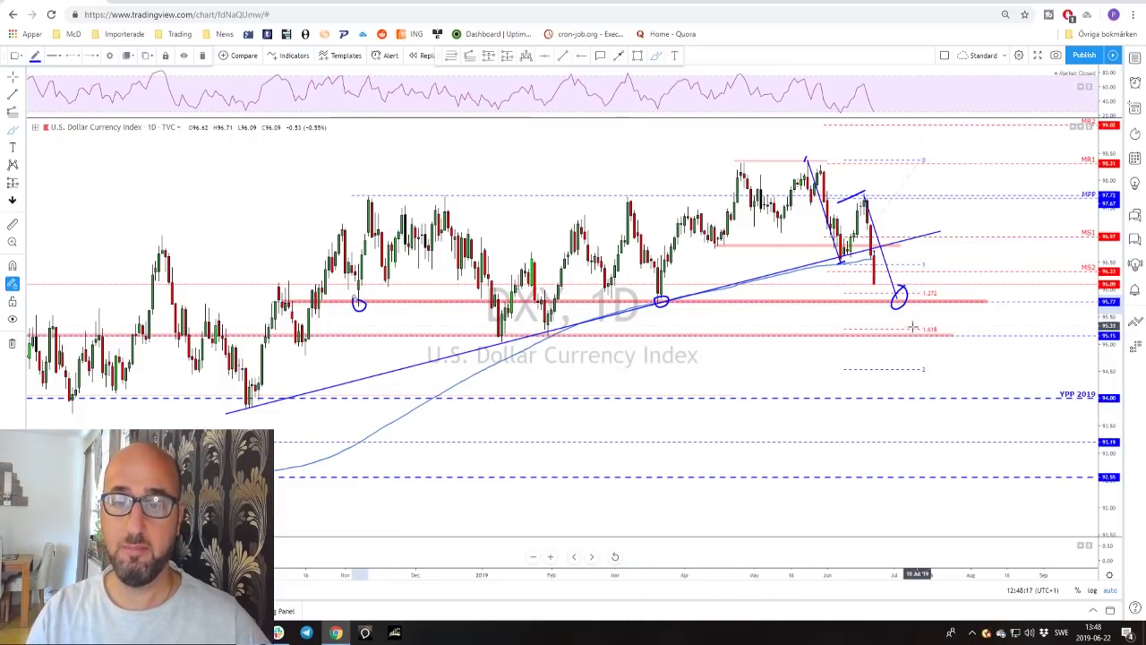
scroll(915, 328, down, 2)
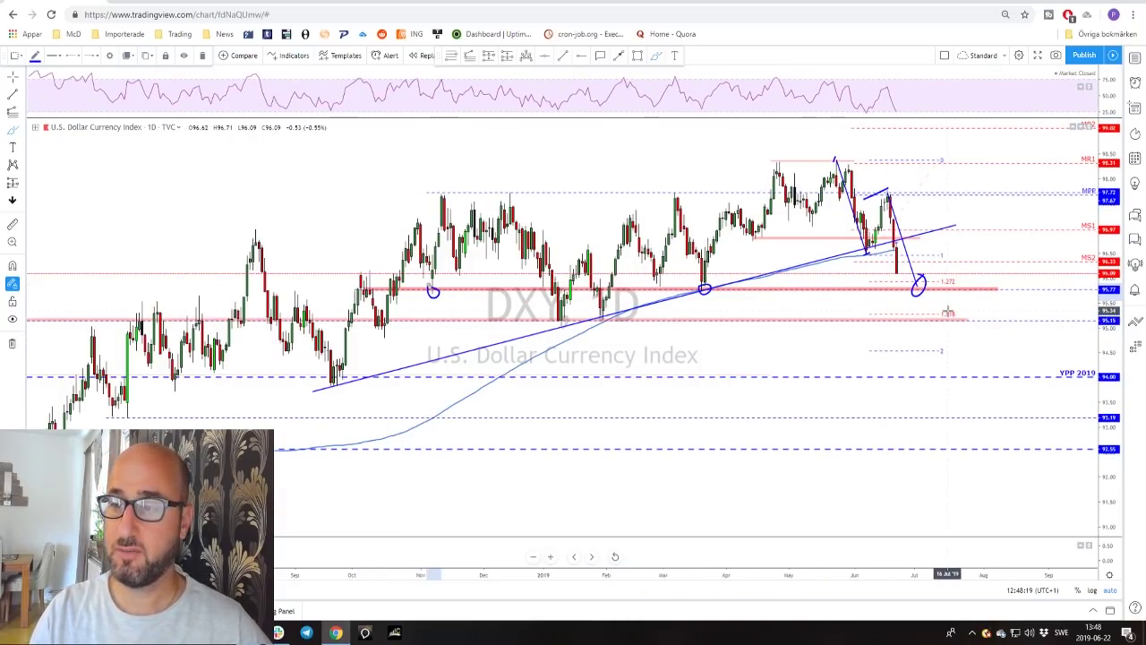
mouse_move(937, 313)
mouse_down()
mouse_move(959, 315)
mouse_move(937, 309)
mouse_up()
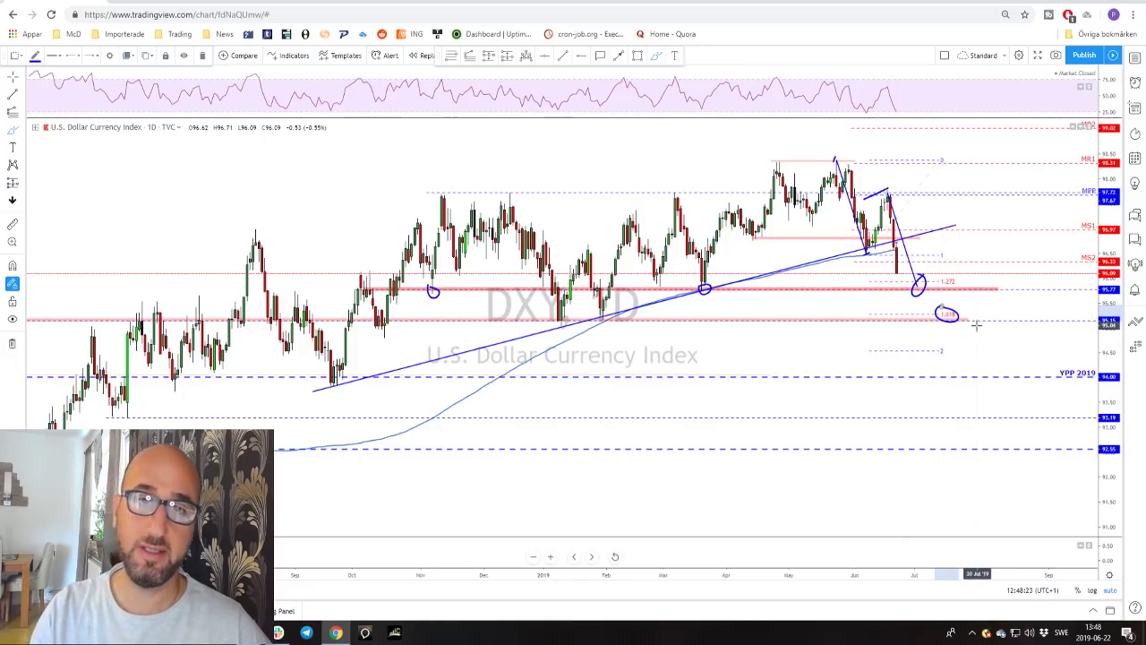
Circle the late-2017 high at the 95.15 level, trace the decline from it, and undo both strokes.
scroll(976, 324, down, 5)
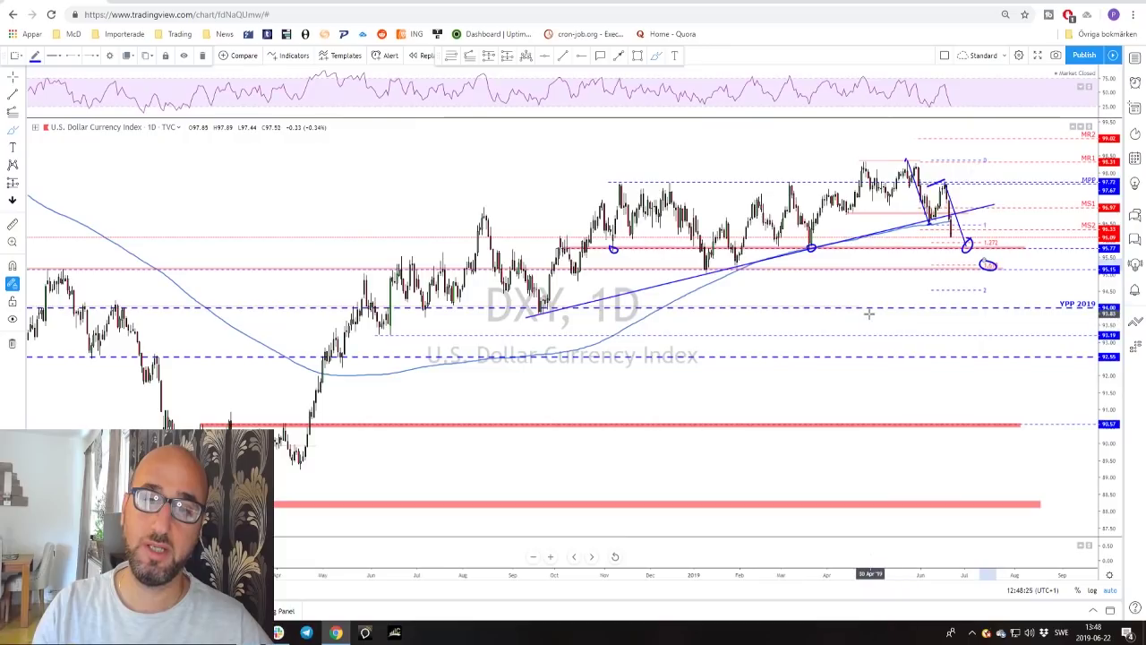
scroll(795, 313, down, 1)
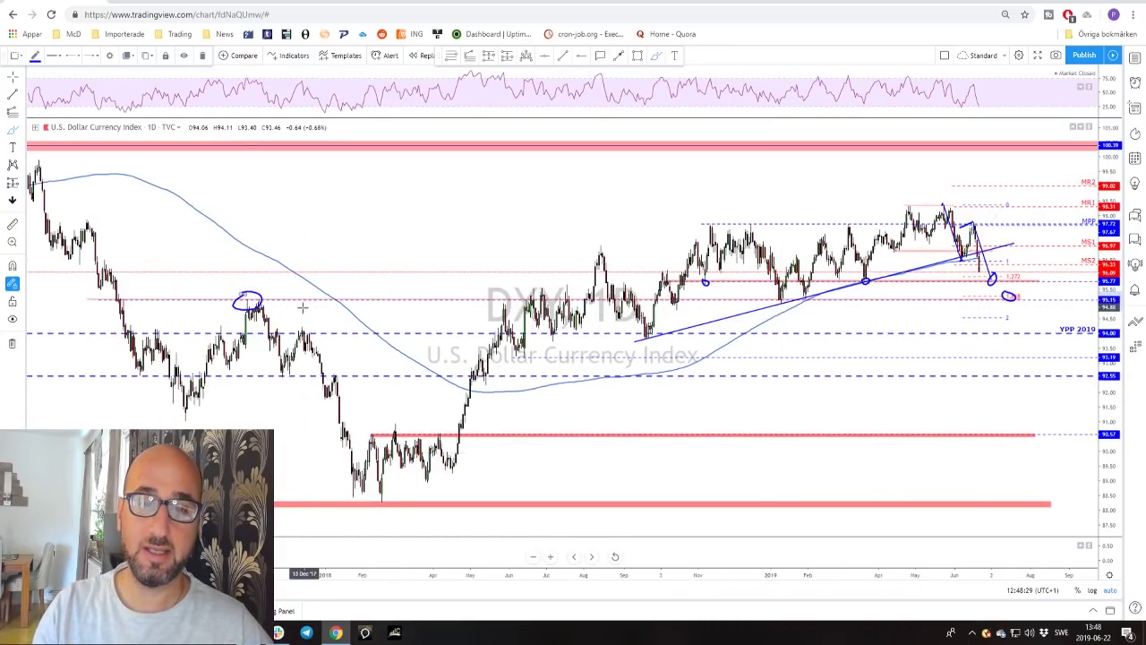
mouse_move(251, 298)
mouse_down()
mouse_move(319, 376)
mouse_move(357, 478)
mouse_up()
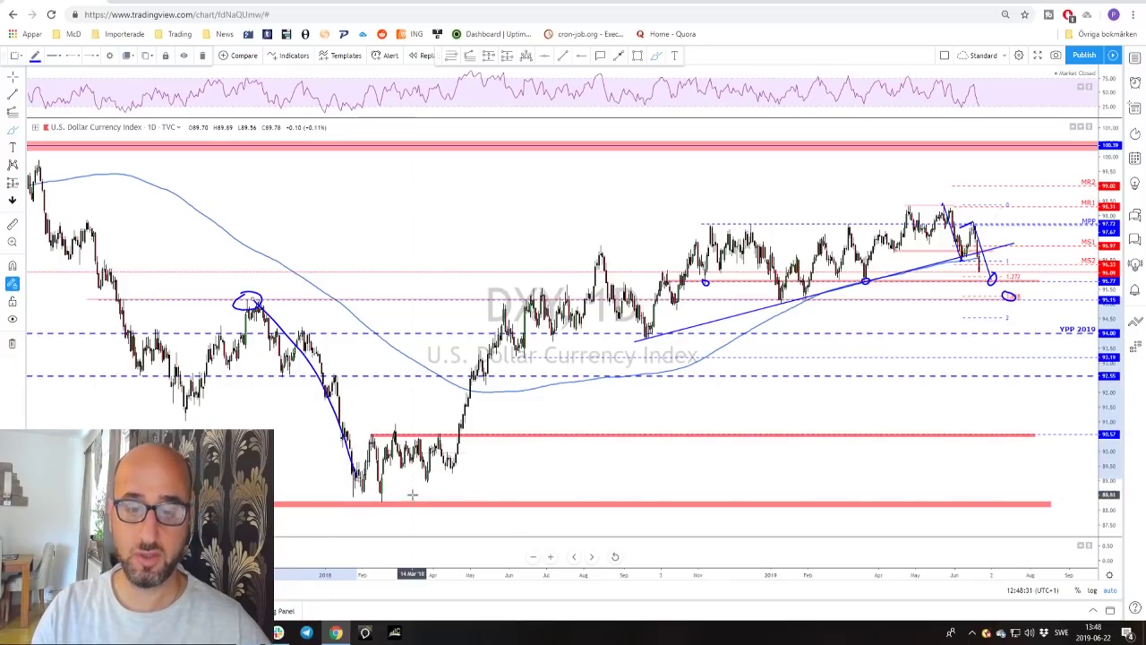
key(ctrl+z)
key(ctrl+z)
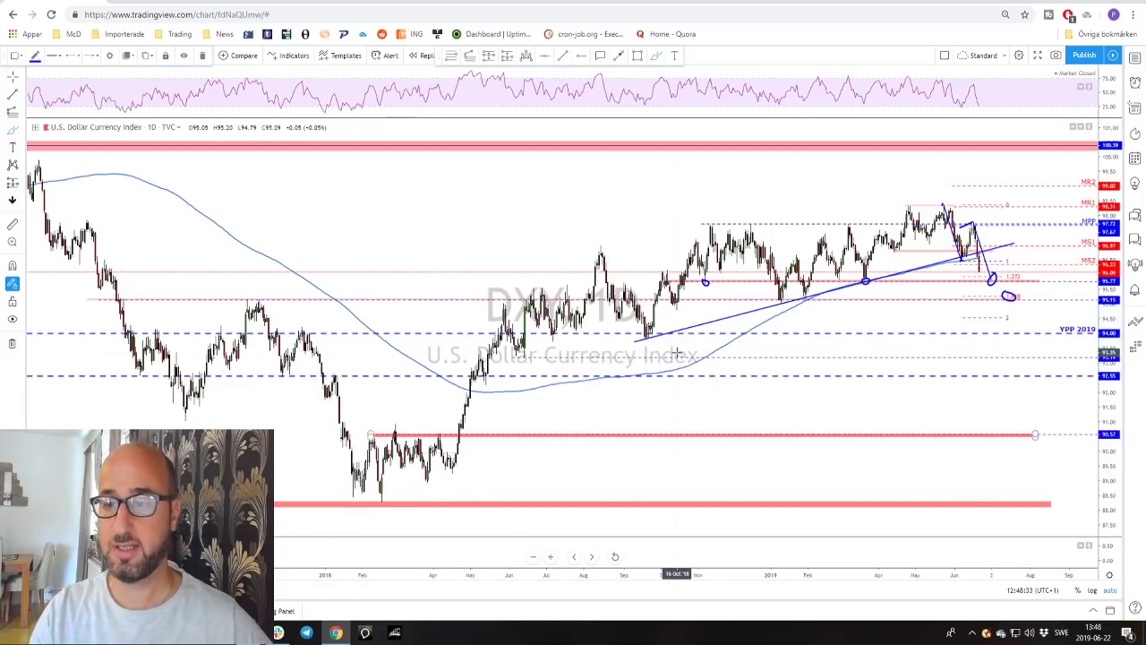
Underline the 95.15 level at the mid-2018 highs and early-2019 lows, and circle those lows with the Brush.
scroll(675, 356, up, 1)
drag(453, 291, 528, 289)
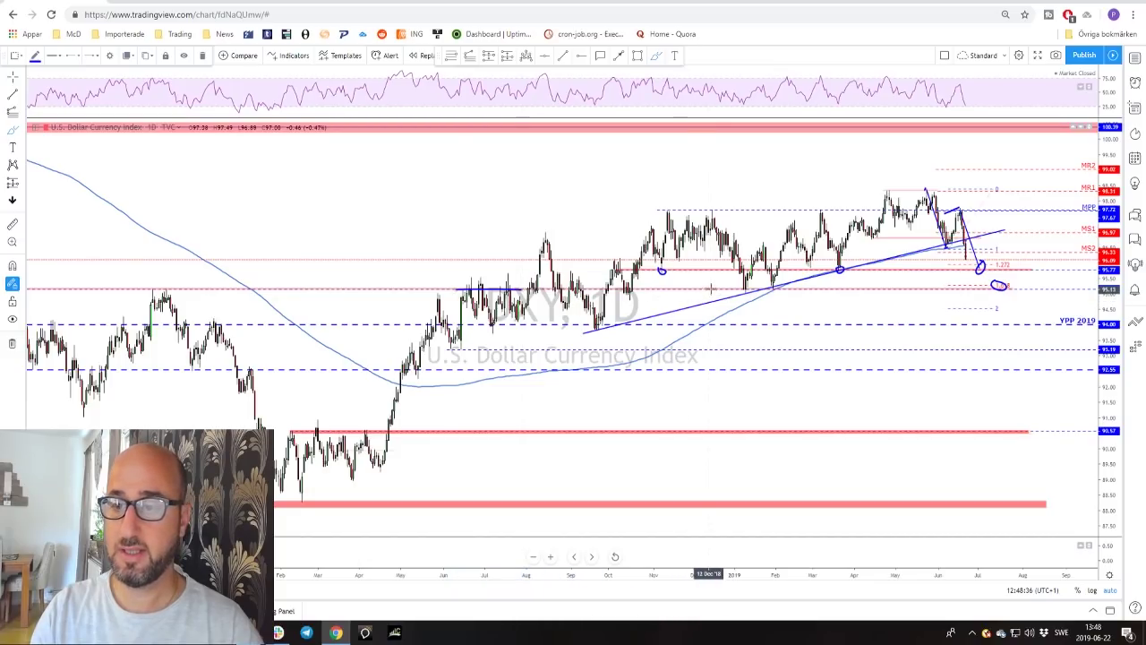
mouse_move(818, 287)
mouse_down()
mouse_move(712, 288)
mouse_move(763, 280)
mouse_up()
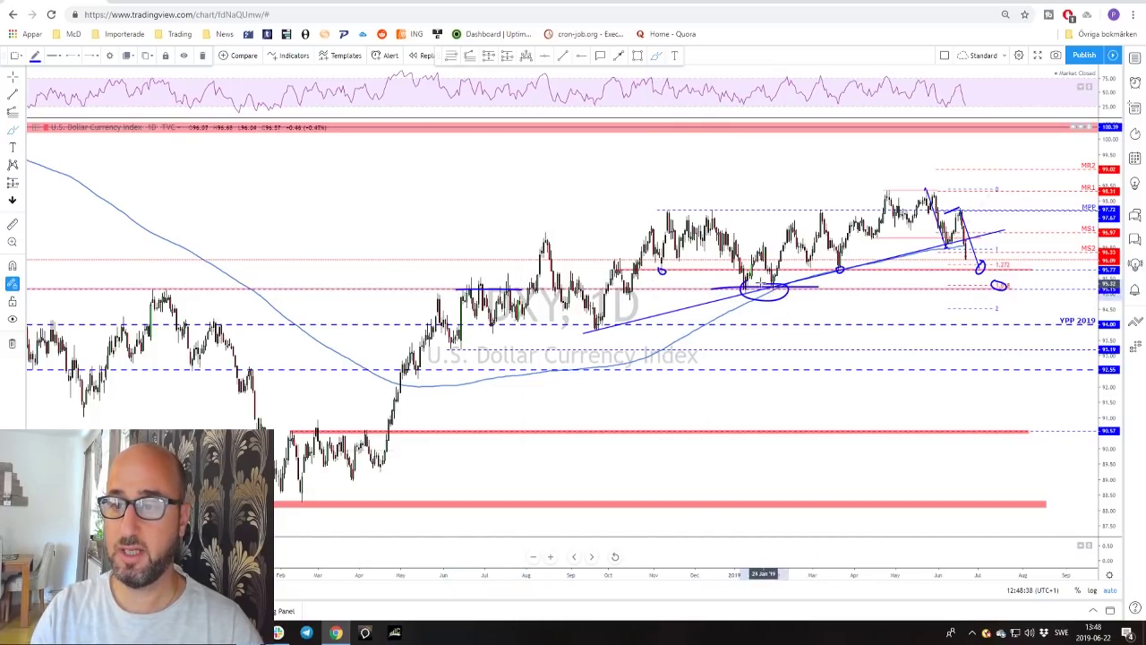
Undo all remaining brush marks on the daily chart.
key(ctrl+z)
key(ctrl+z)
key(ctrl+z)
scroll(814, 310, up, 5)
key(ctrl+z)
key(ctrl+z)
key(ctrl+z)
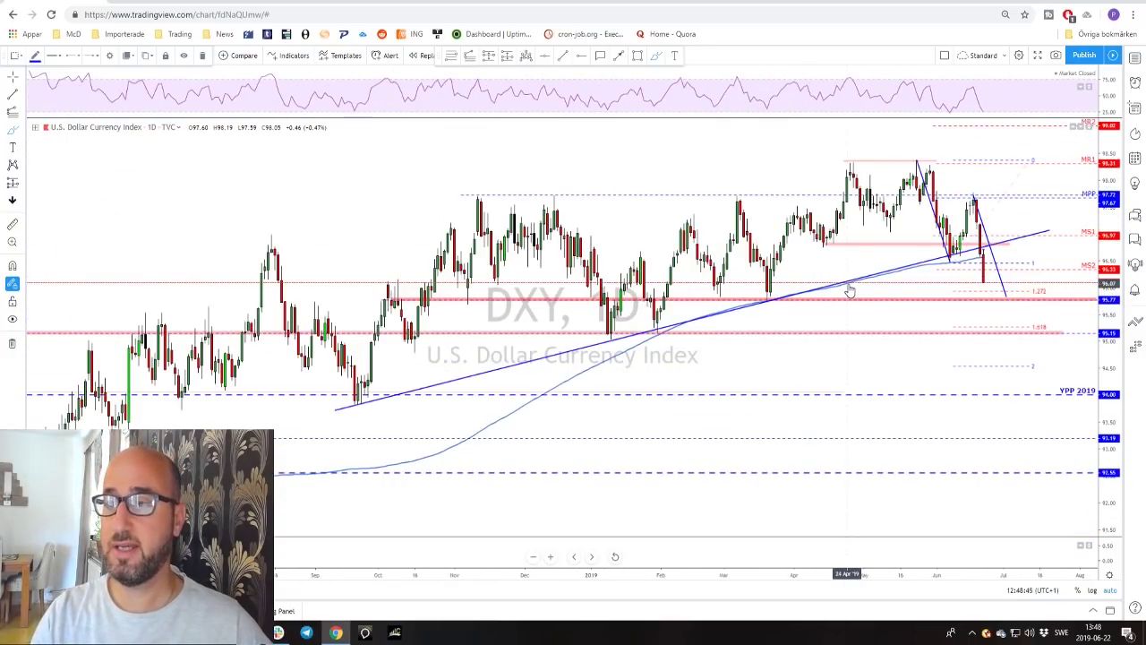
scroll(855, 269, down, 3)
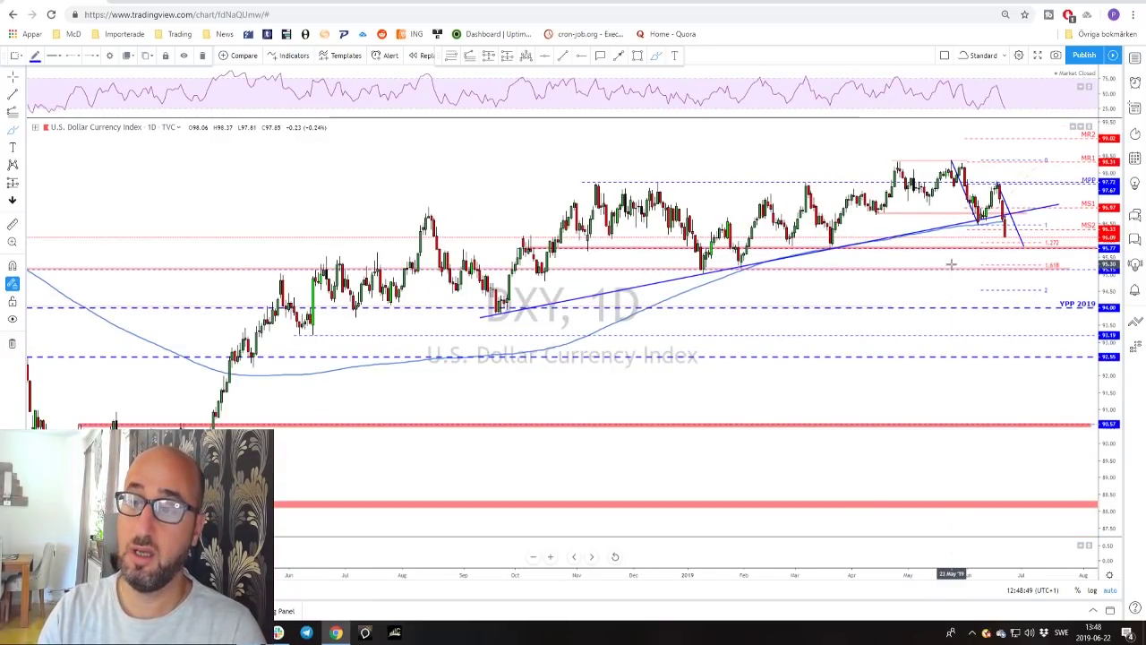
drag(957, 260, 870, 266)
scroll(878, 267, up, 1)
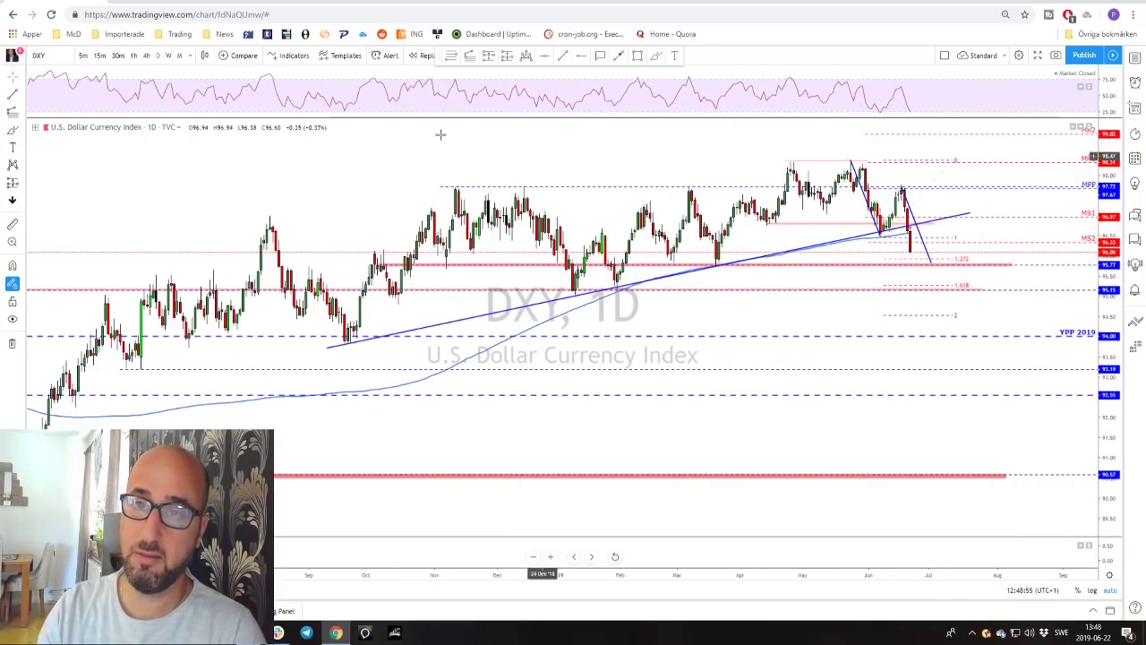
Switch the Dollar Index to the 4-hour chart and circle the early-June low with the Brush.
click(143, 55)
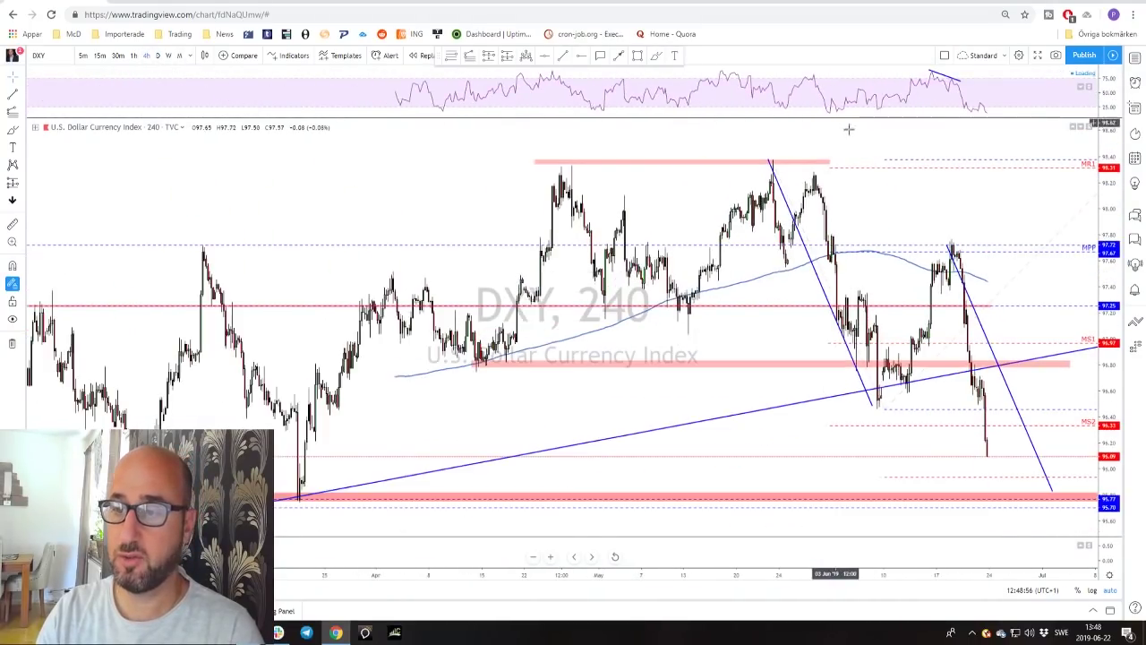
right_click(957, 376)
drag(939, 379, 660, 340)
scroll(675, 332, down, 3)
scroll(673, 332, up, 1)
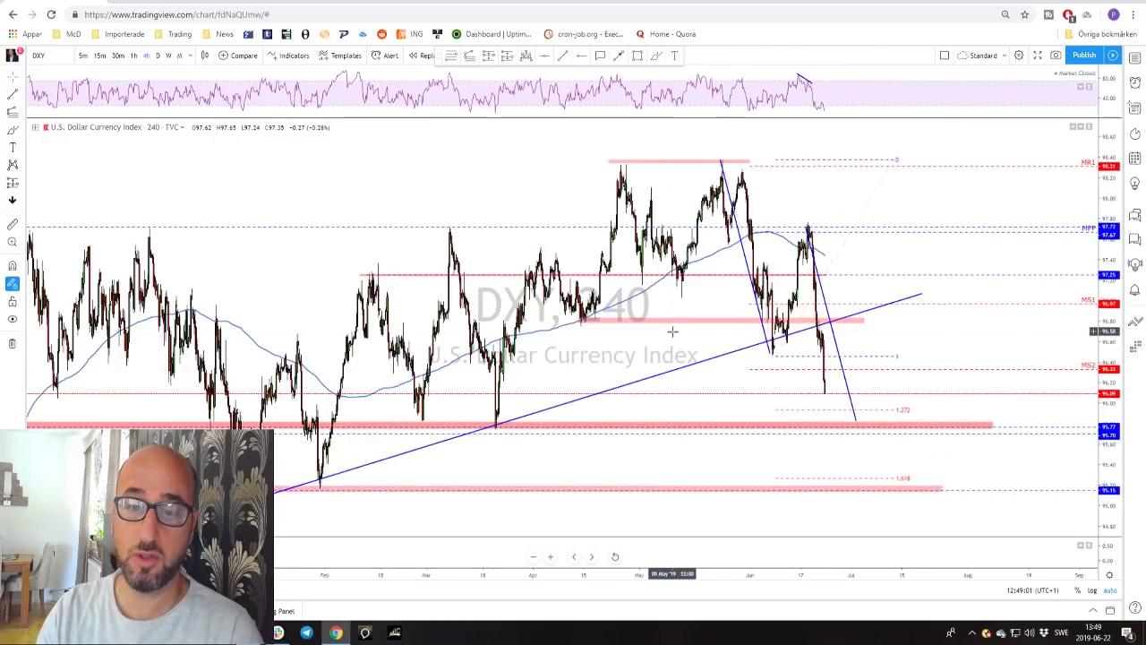
click(656, 55)
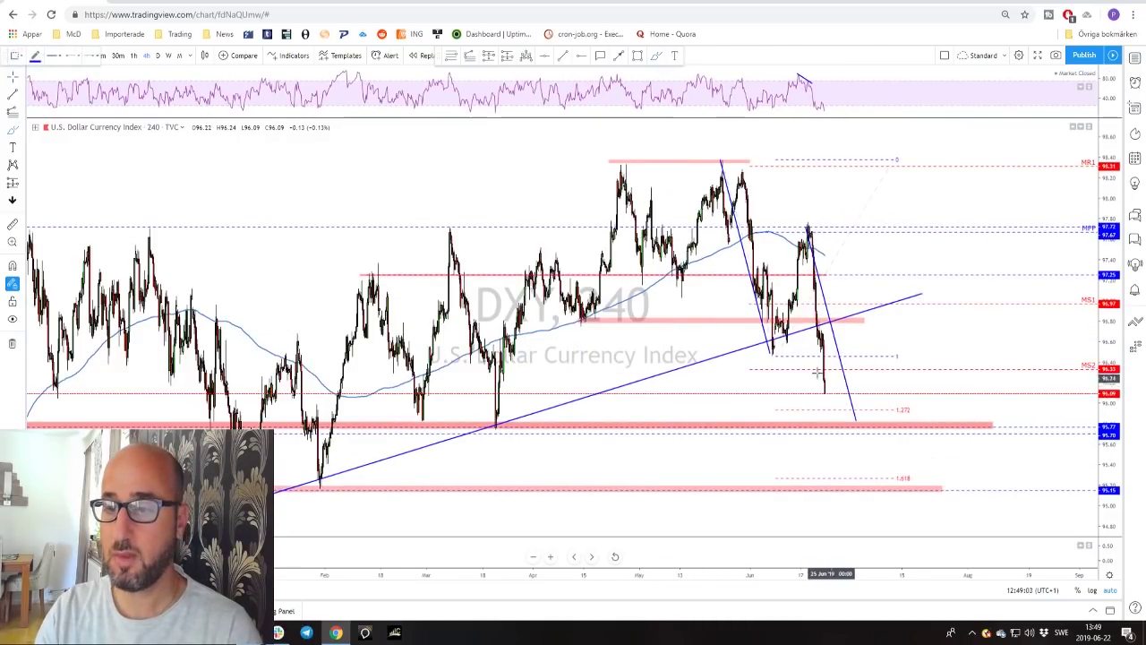
mouse_move(773, 339)
mouse_down()
mouse_move(763, 358)
mouse_move(785, 332)
mouse_up()
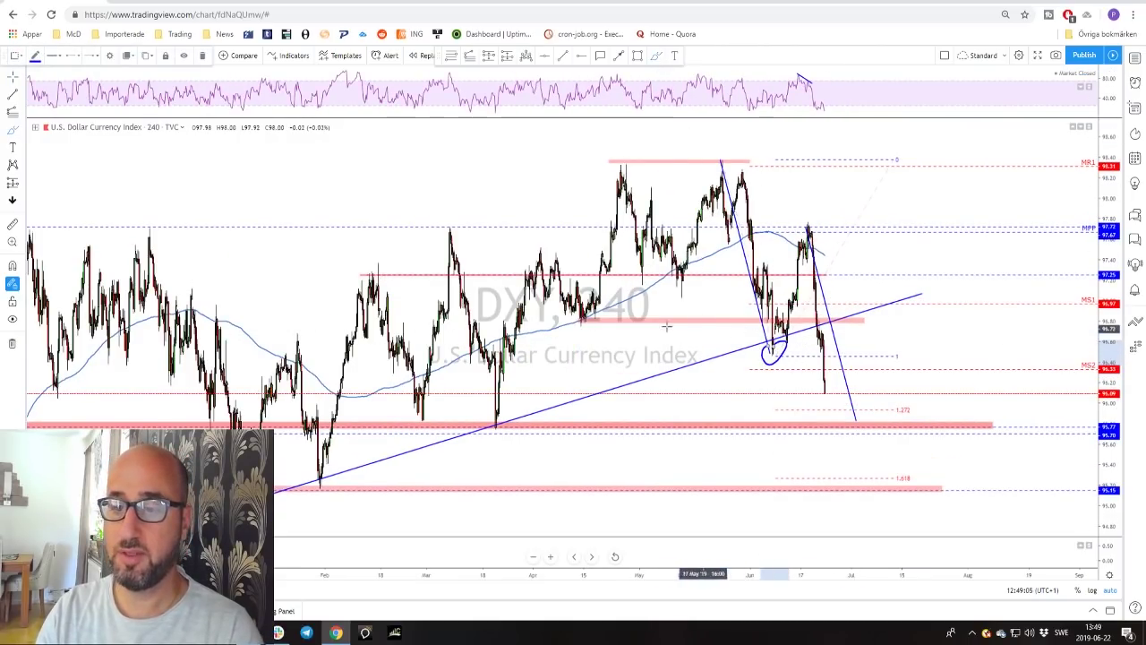
Underline the support zone near 96.80, and circle and underline the March low on the 95.77 zone with the Brush.
drag(578, 320, 891, 321)
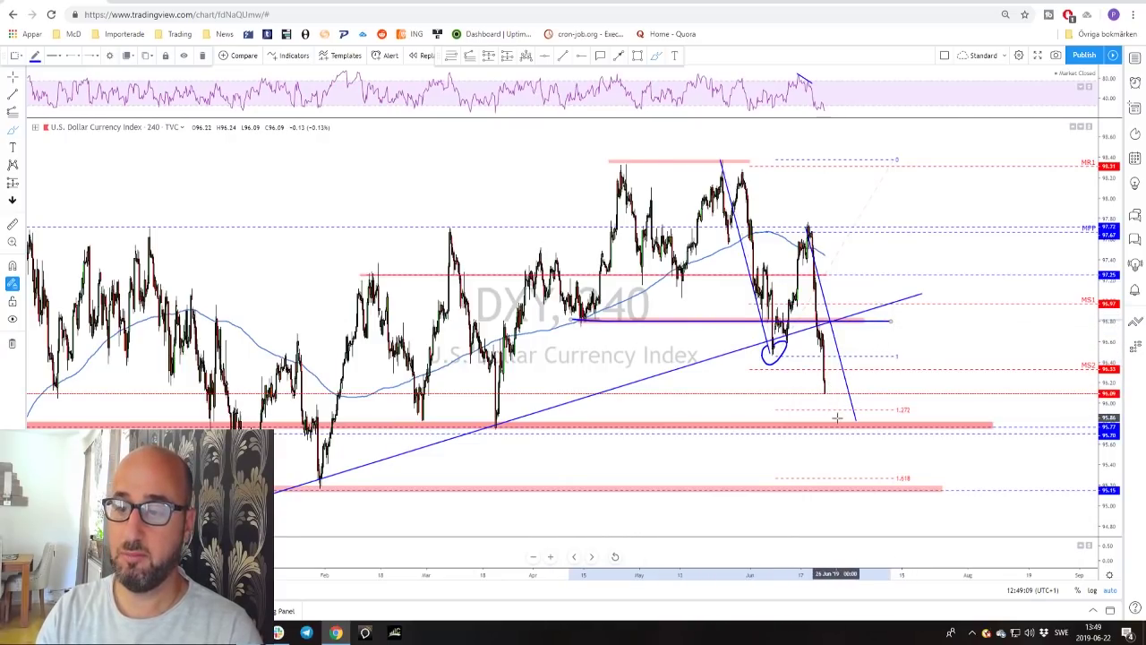
mouse_move(500, 414)
mouse_down()
mouse_move(491, 435)
mouse_move(491, 417)
mouse_move(678, 426)
mouse_up()
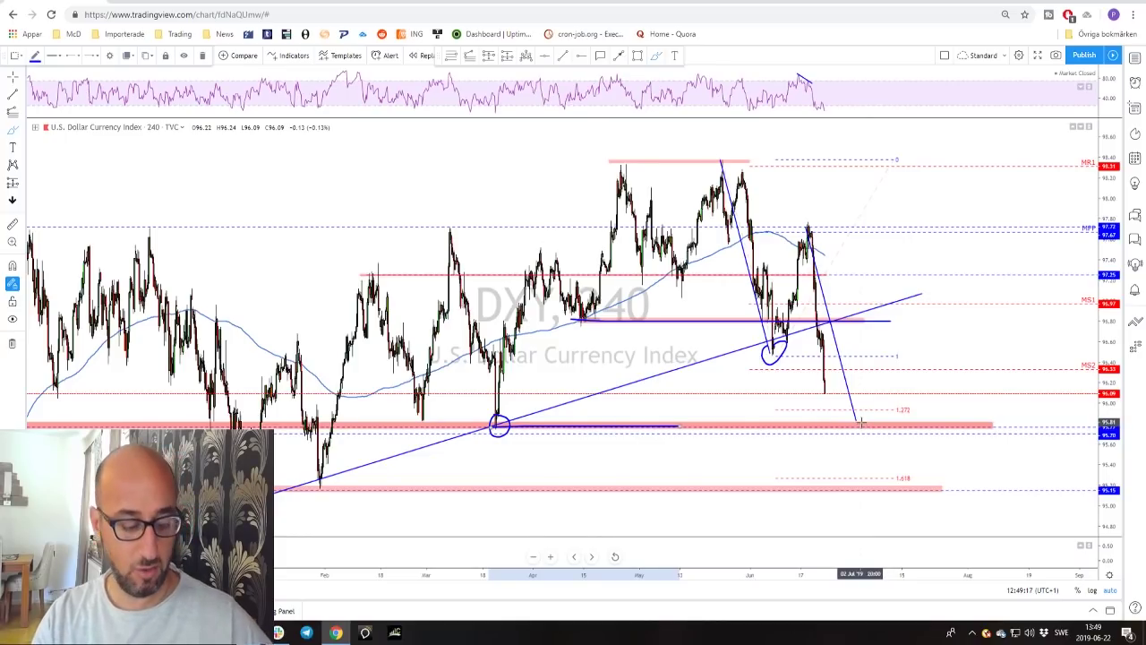
Undo all brush marks around the June low and the 96.80 and 95.77 zones.
key(ctrl+z)
key(ctrl+z)
key(ctrl+z)
key(ctrl+z)
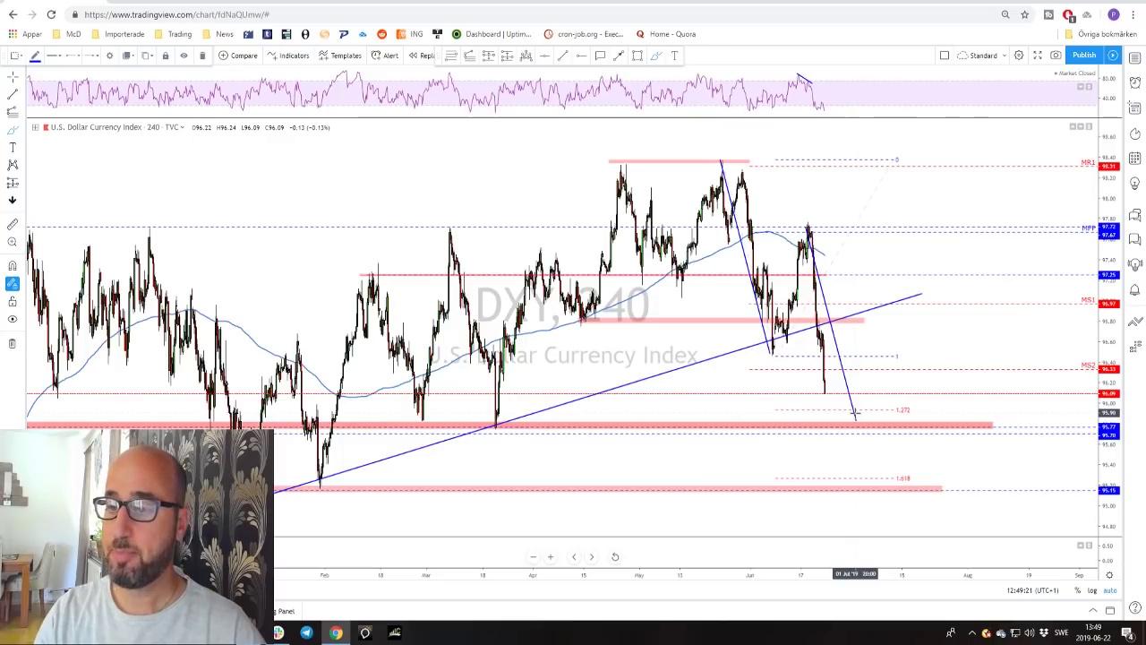
Trace both declines down to a circled 1.272 extension, add a projected bounce and drop, and undo the brush strokes.
mouse_move(721, 160)
mouse_down()
mouse_move(766, 323)
mouse_move(811, 240)
mouse_move(869, 429)
mouse_move(898, 337)
mouse_move(936, 403)
mouse_move(949, 386)
mouse_up()
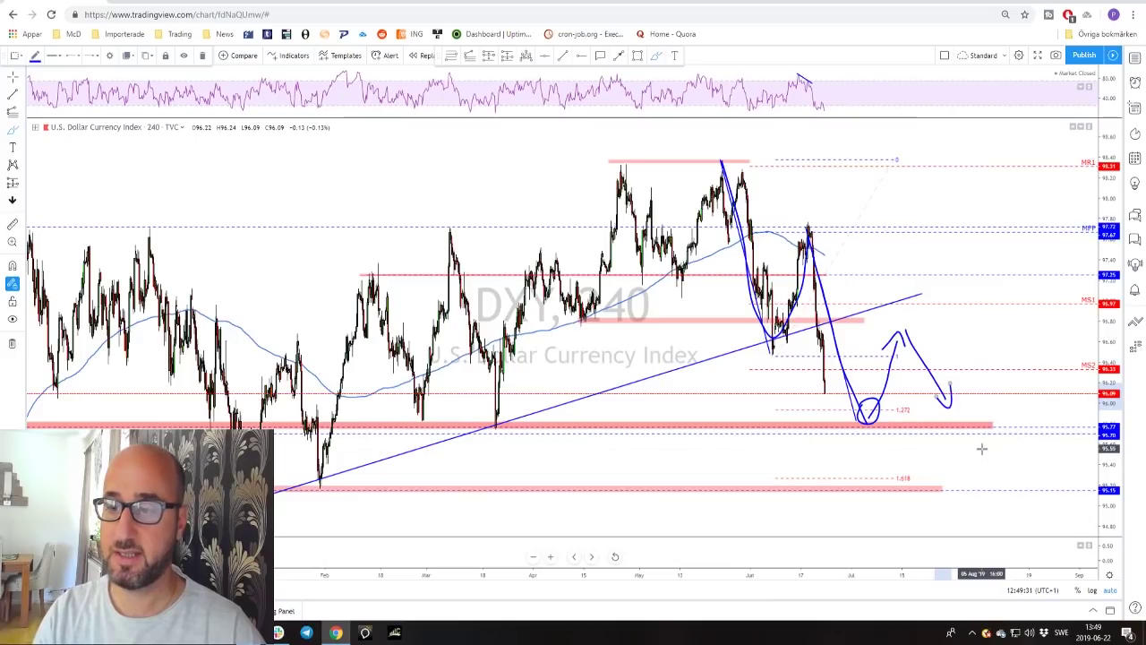
key(ctrl+z)
key(ctrl+z)
key(ctrl+z)
key(ctrl+z)
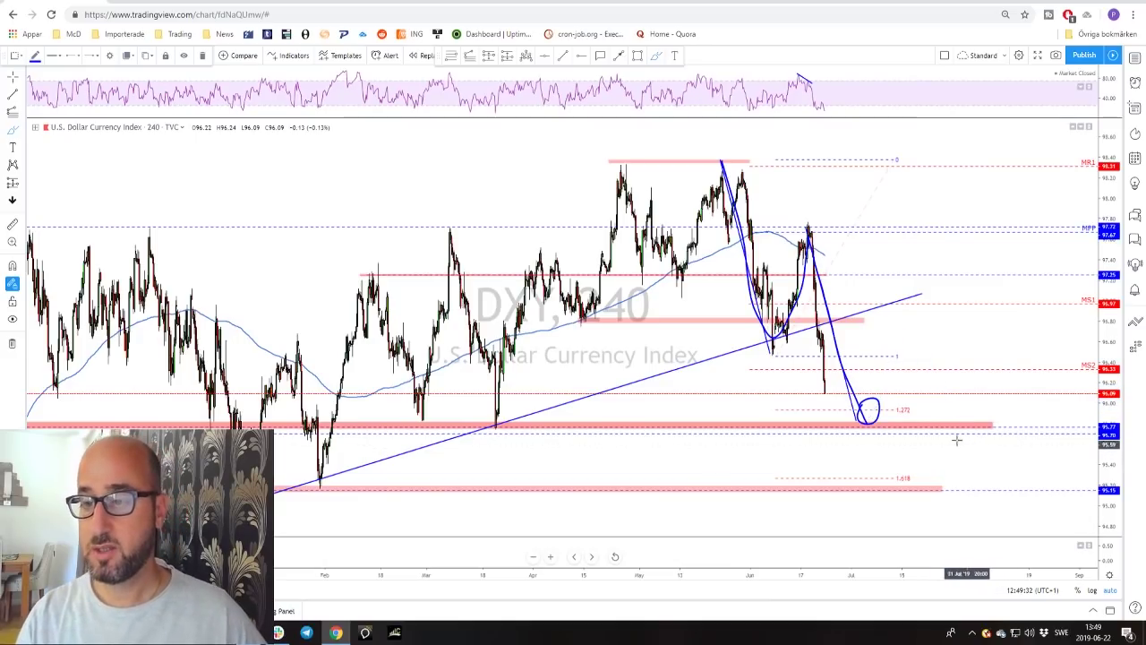
Circle the 95.77 zone below the 1.272 extension and sketch a projected bounce to the underlined 96.80 zone and back down.
scroll(877, 419, down, 2)
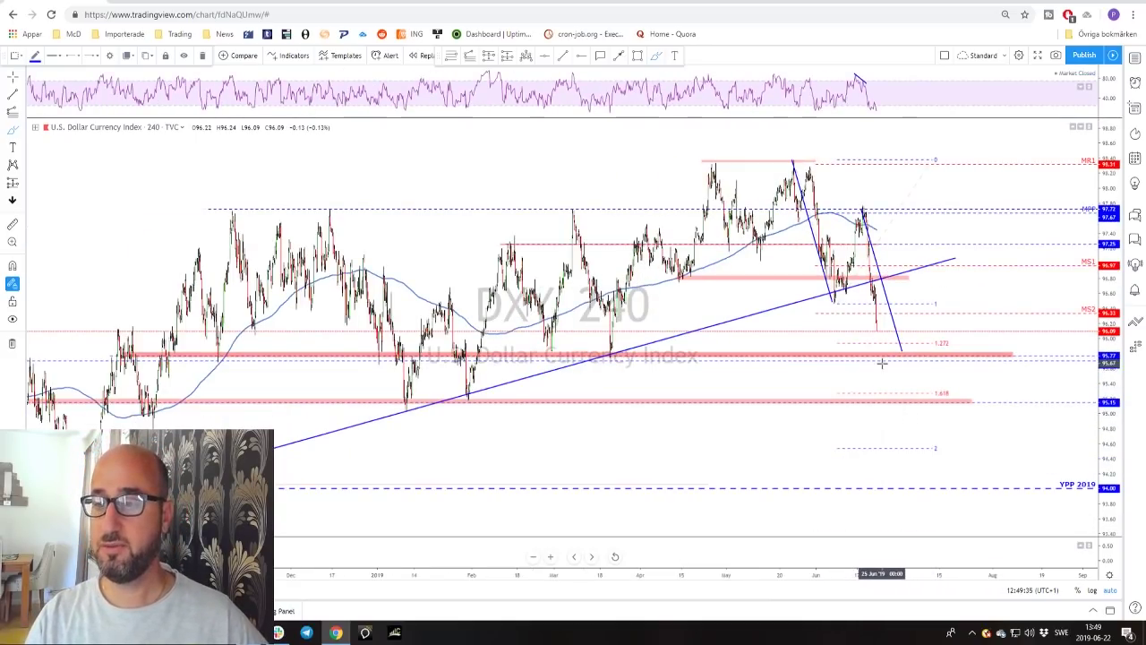
scroll(873, 386, down, 2)
drag(865, 402, 860, 403)
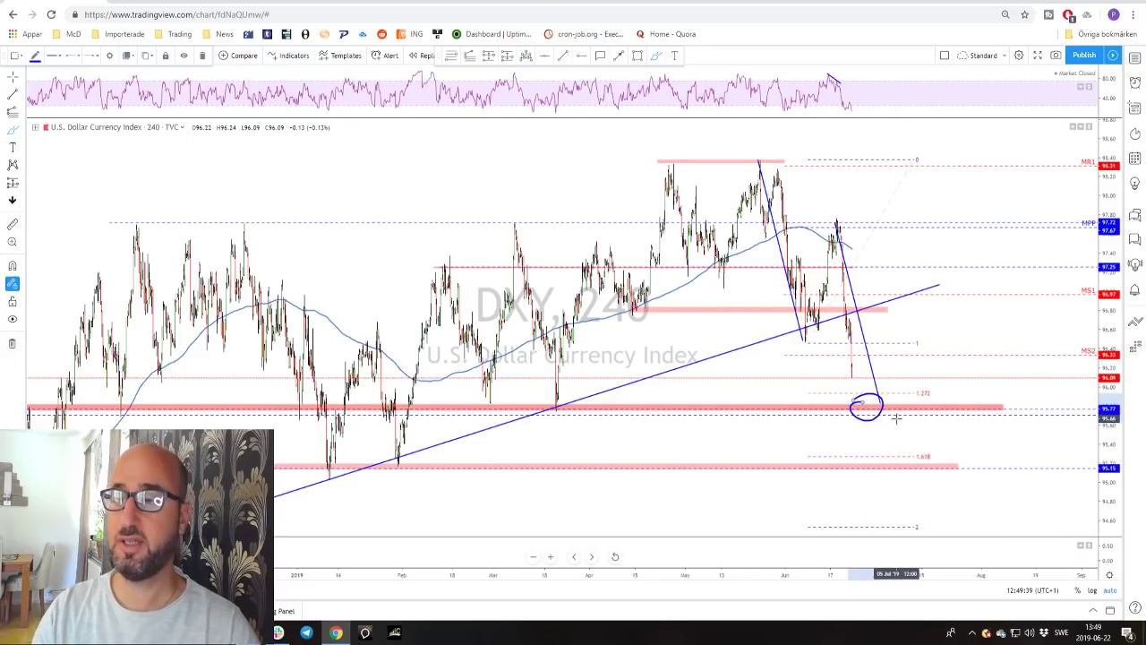
drag(871, 407, 922, 328)
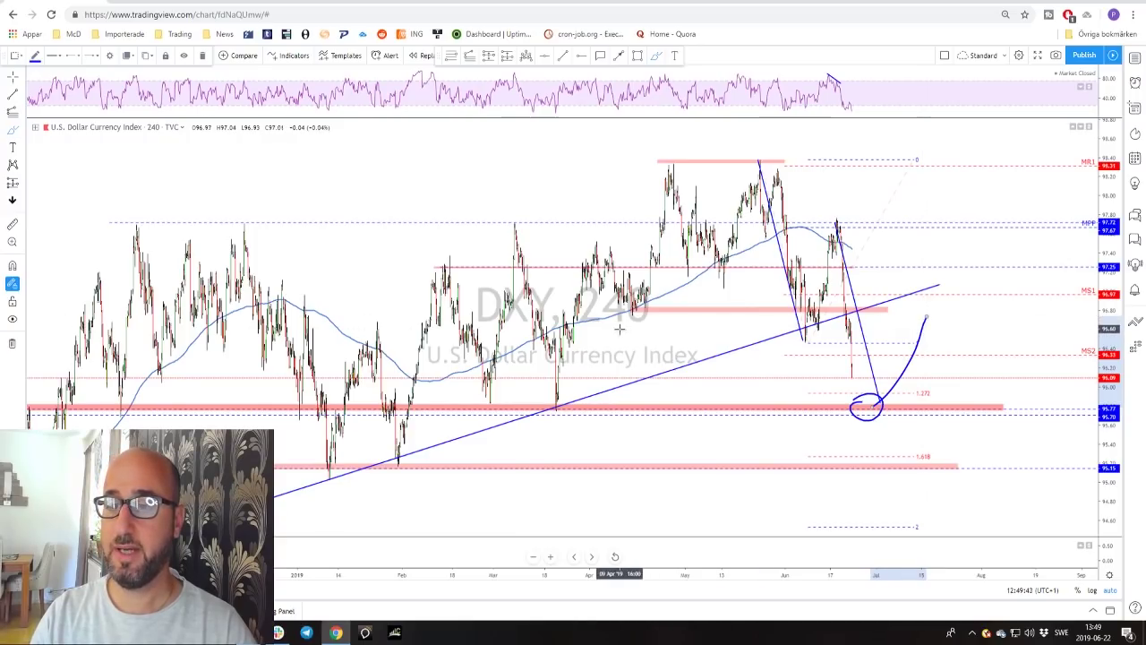
mouse_move(617, 310)
mouse_down()
mouse_move(981, 310)
mouse_move(928, 317)
mouse_move(977, 397)
mouse_move(967, 396)
mouse_move(996, 397)
mouse_up()
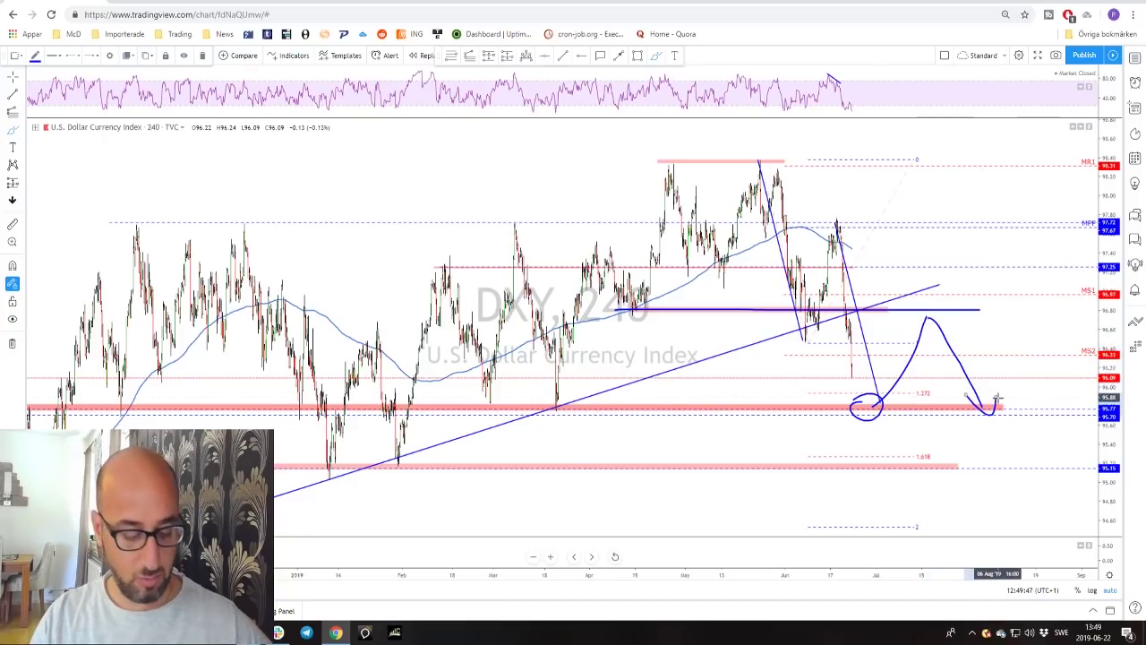
Undo the projected bounce path, the underline and the circle on the 95.77 zone.
key(ctrl+z)
key(ctrl+z)
key(ctrl+z)
key(ctrl+z)
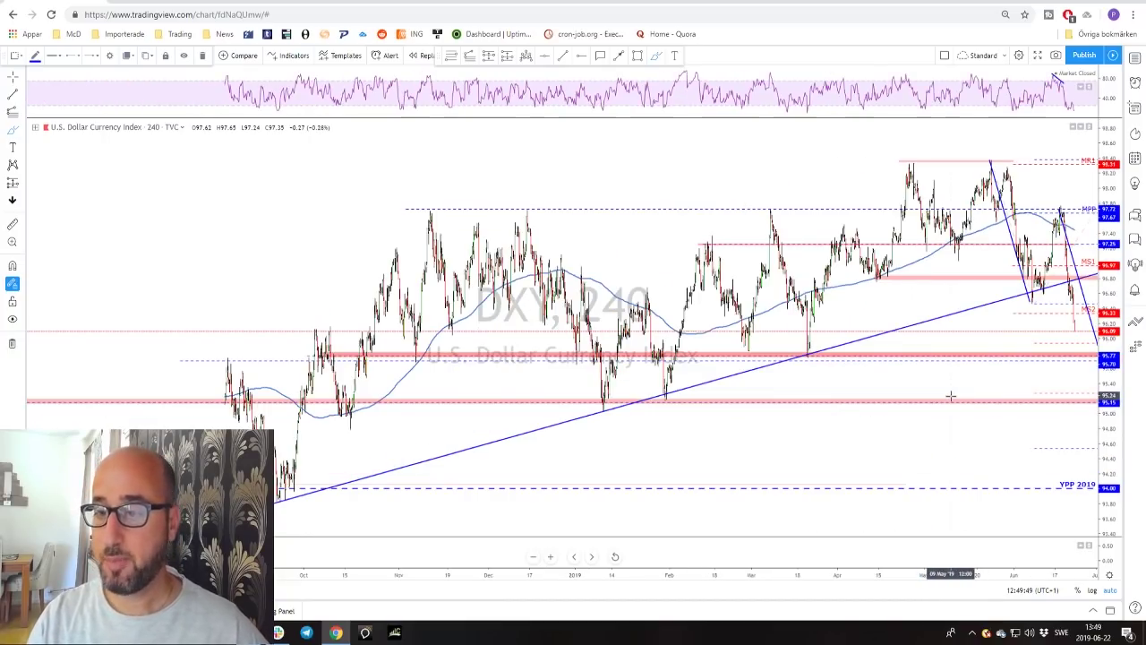
Sketch a short upward bounce curve from the latest low at 96.09 with the Brush.
scroll(889, 380, up, 4)
scroll(941, 387, up, 2)
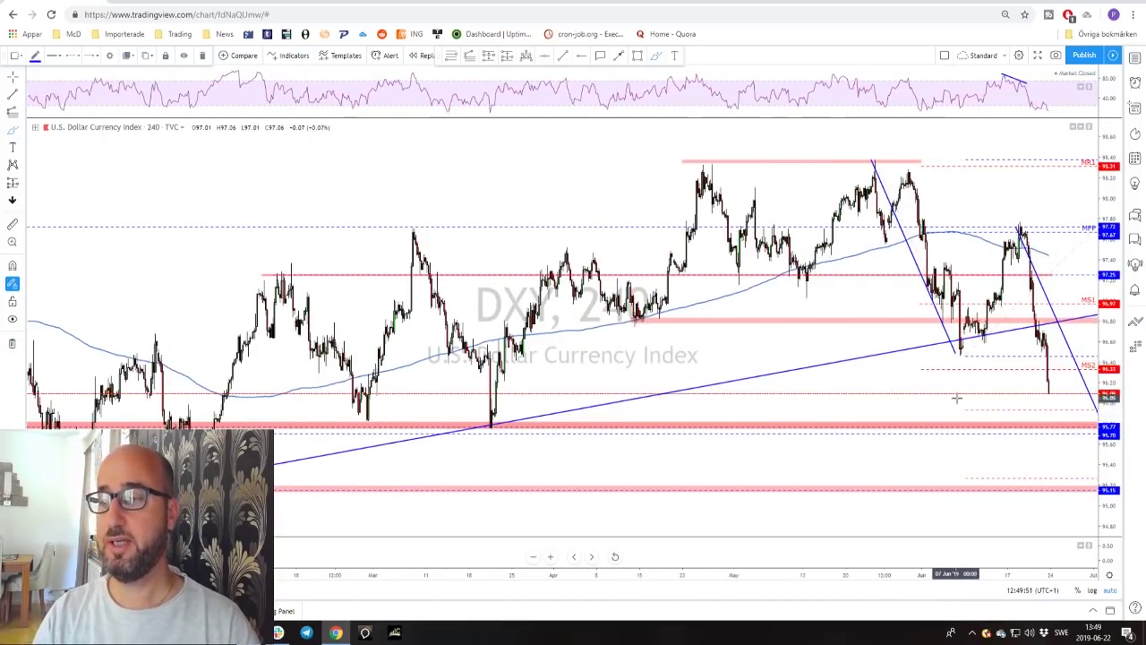
drag(949, 389, 714, 385)
scroll(714, 385, up, 2)
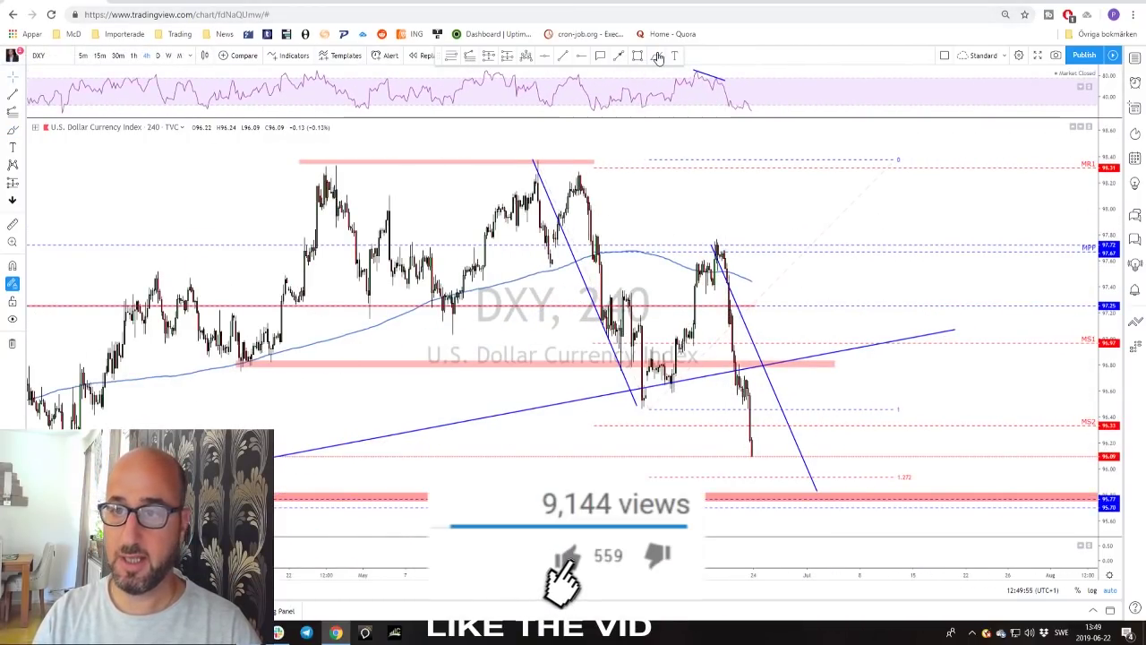
drag(753, 457, 784, 404)
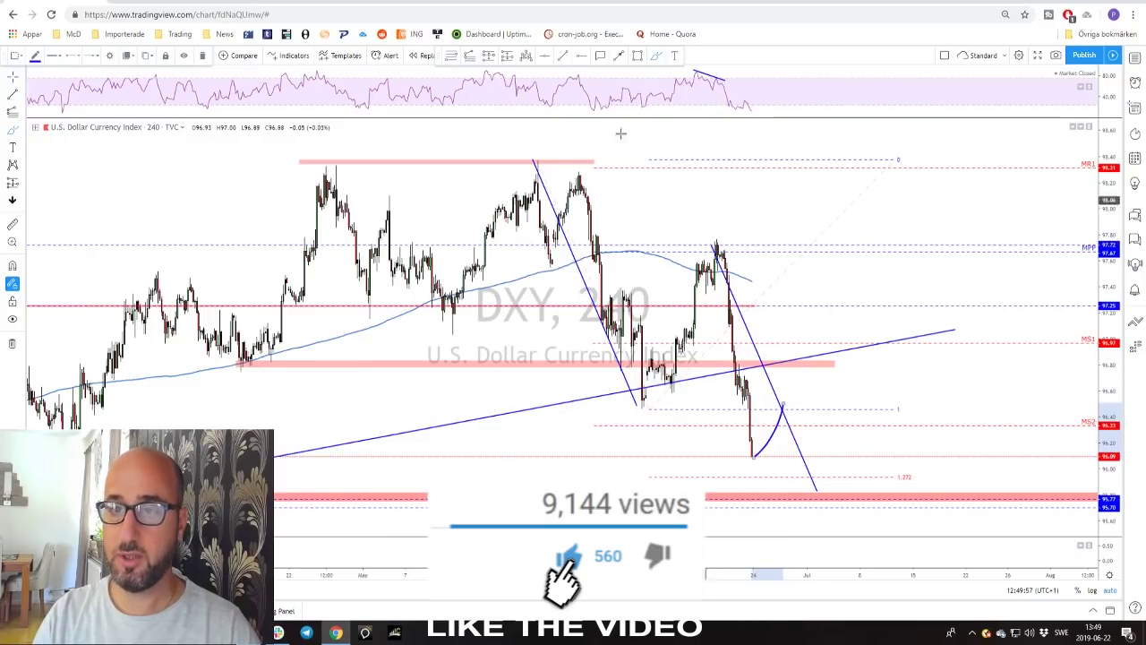
Place a Fibonacci retracement from the mid-June high at 97.75 to the latest low at 96.09.
click(707, 235)
click(851, 456)
drag(708, 235, 706, 241)
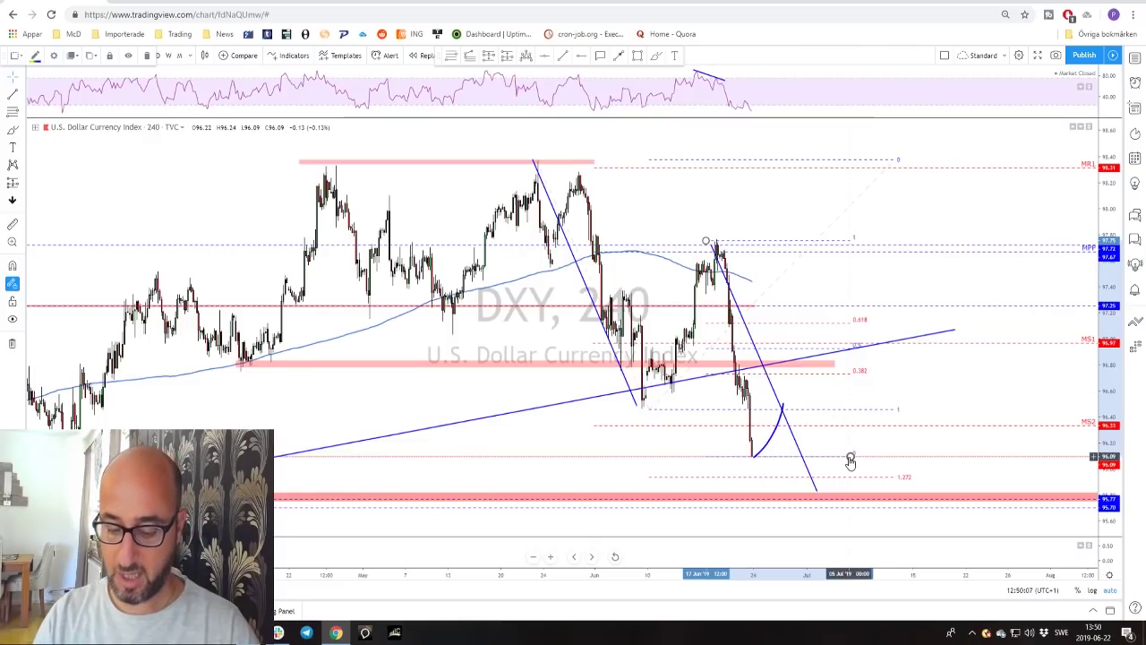
Delete the Fibonacci retracement and the brushed bounce curve.
key(Delete)
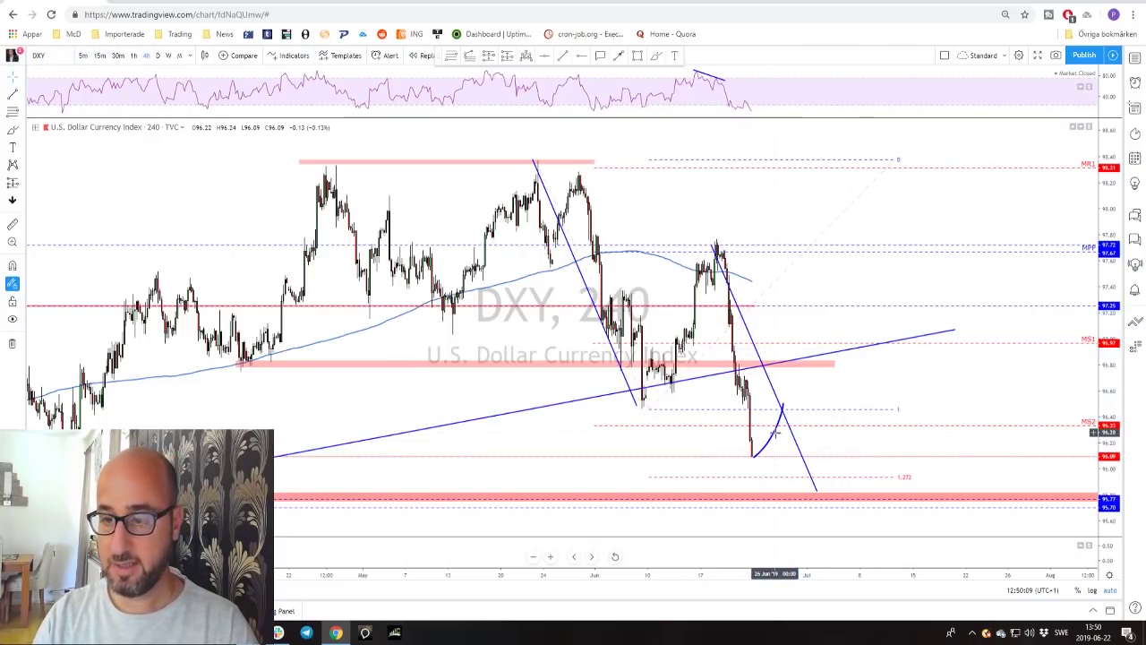
click(772, 434)
key(Delete)
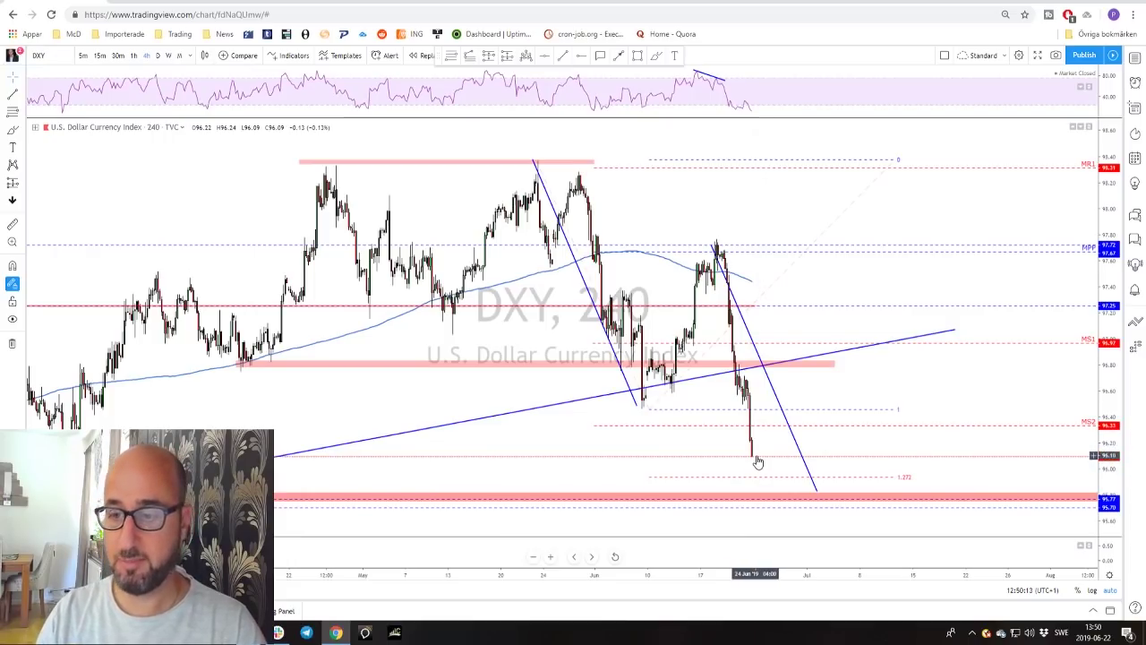
Switch to the USOIL chart on the daily timeframe and bring the 2018–2019 price action into view.
scroll(758, 461, down, 1)
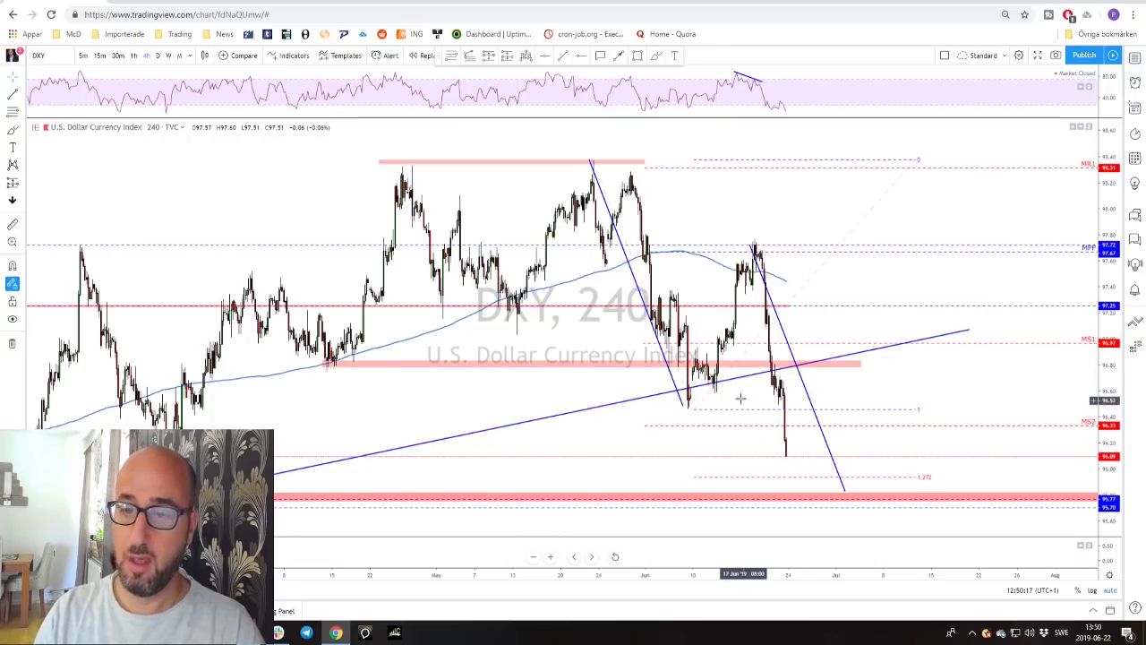
key(space)
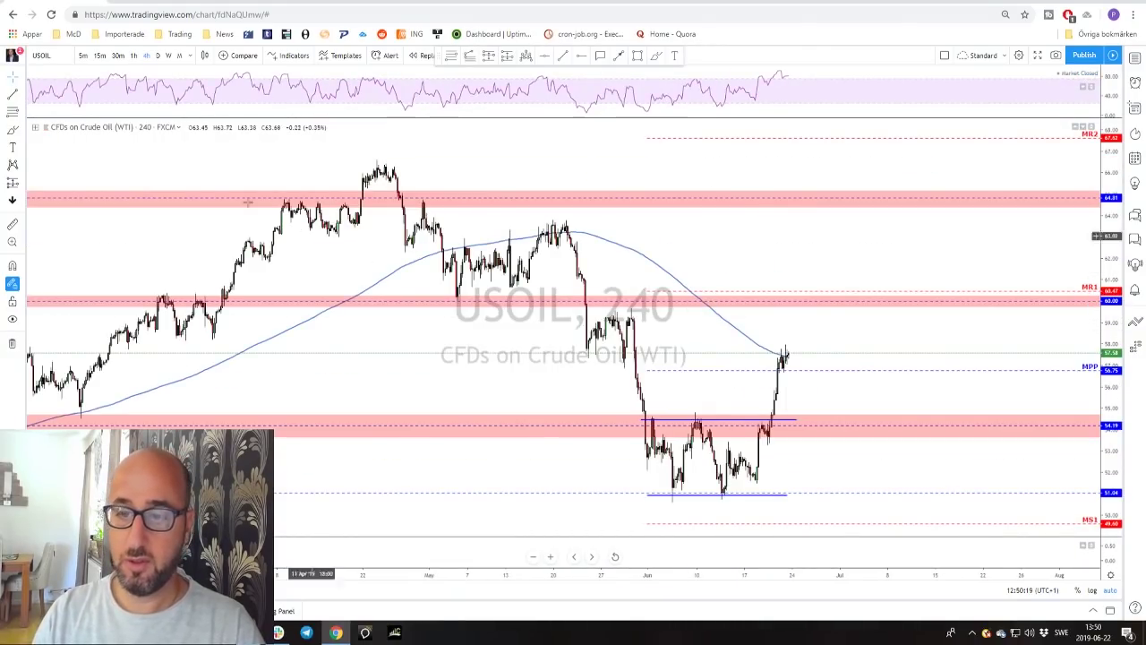
click(162, 56)
scroll(761, 394, down, 2)
right_click(690, 409)
drag(692, 408, 969, 399)
drag(915, 424, 949, 414)
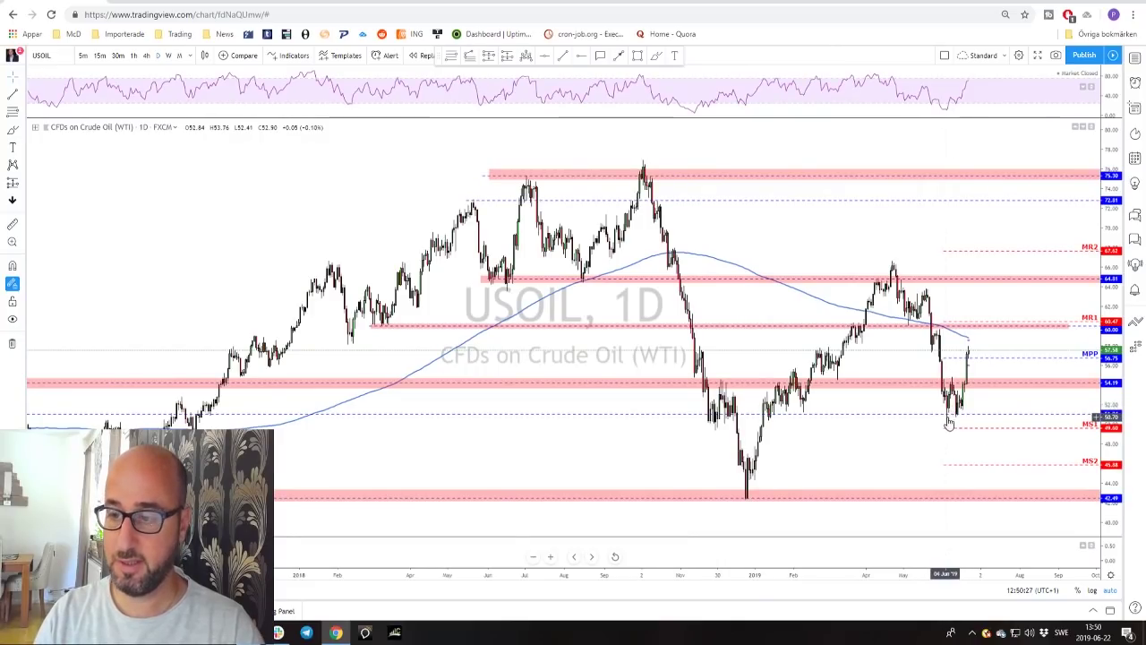
Circle the 2015–2017 highs and early-2019 lows along the 51.04 level with the Brush, underlining the level in early 2017 and 2019.
scroll(956, 421, down, 1)
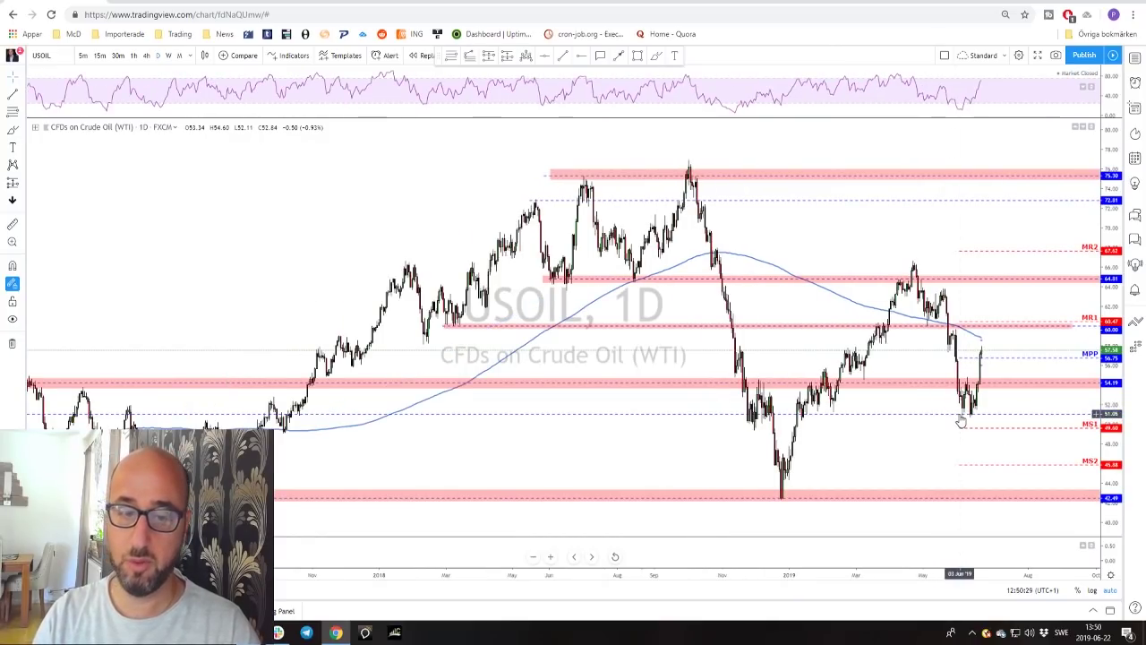
scroll(921, 414, down, 4)
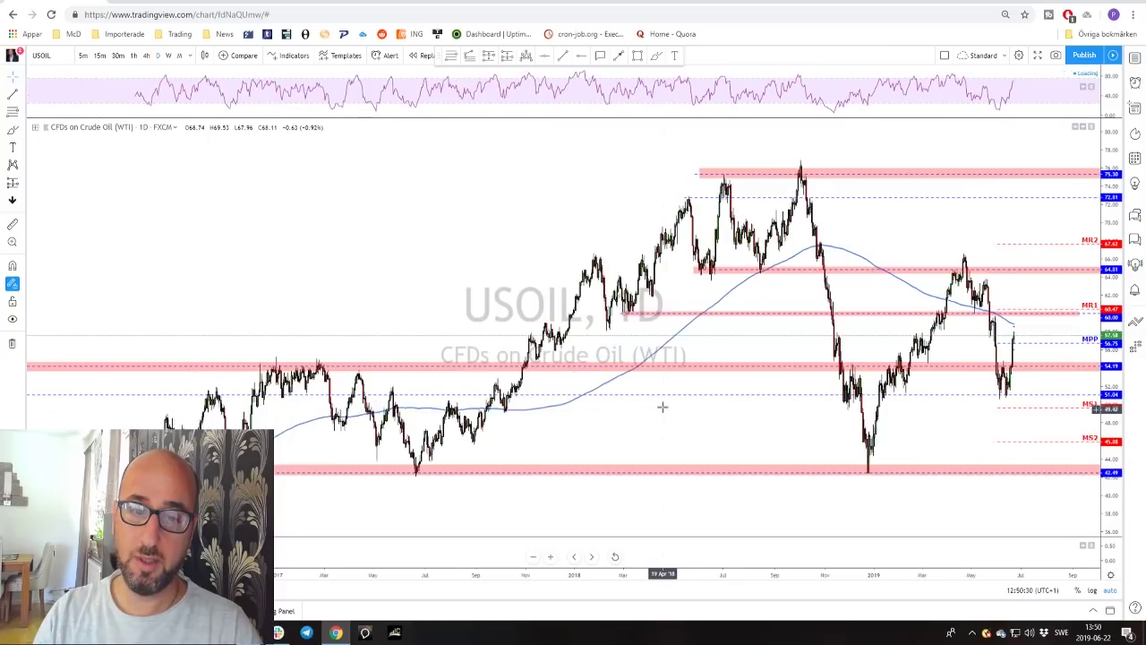
scroll(618, 386, down, 2)
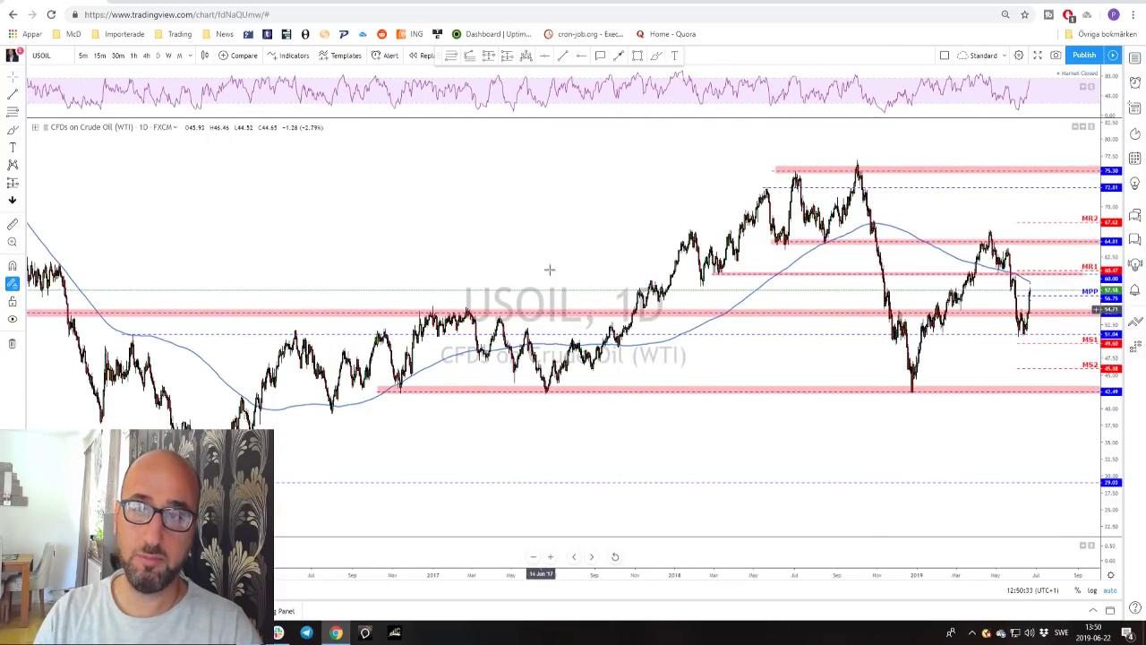
click(654, 58)
drag(135, 328, 123, 345)
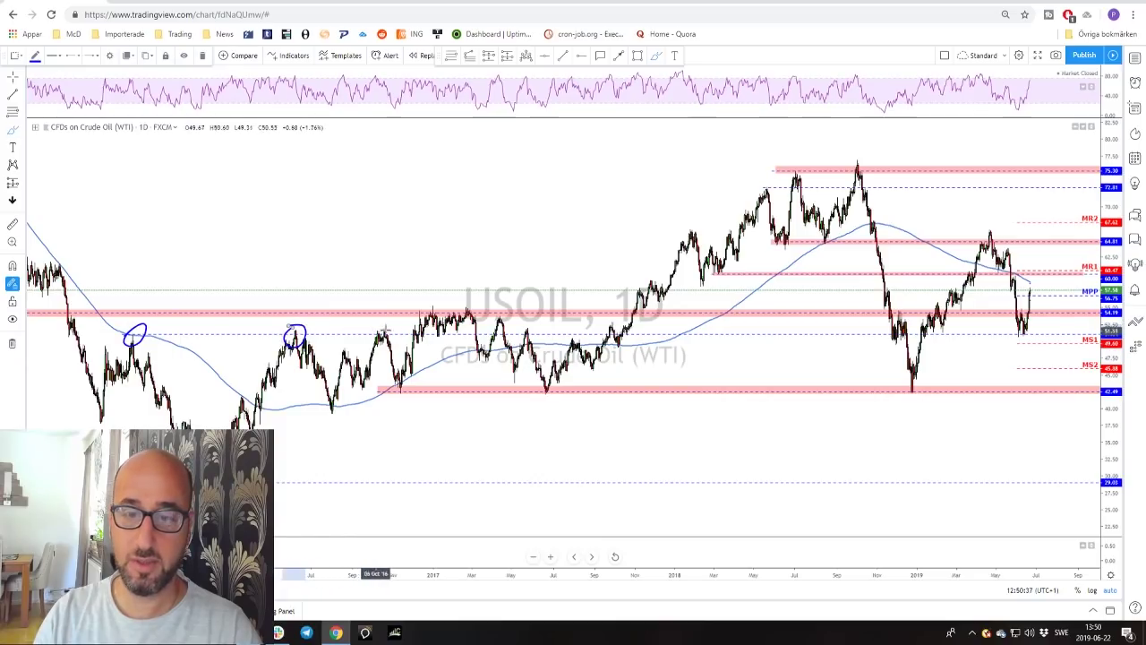
mouse_move(378, 345)
mouse_down()
mouse_move(385, 327)
mouse_move(540, 331)
mouse_up()
mouse_move(874, 336)
mouse_down()
mouse_move(992, 333)
mouse_move(952, 340)
mouse_move(936, 327)
mouse_up()
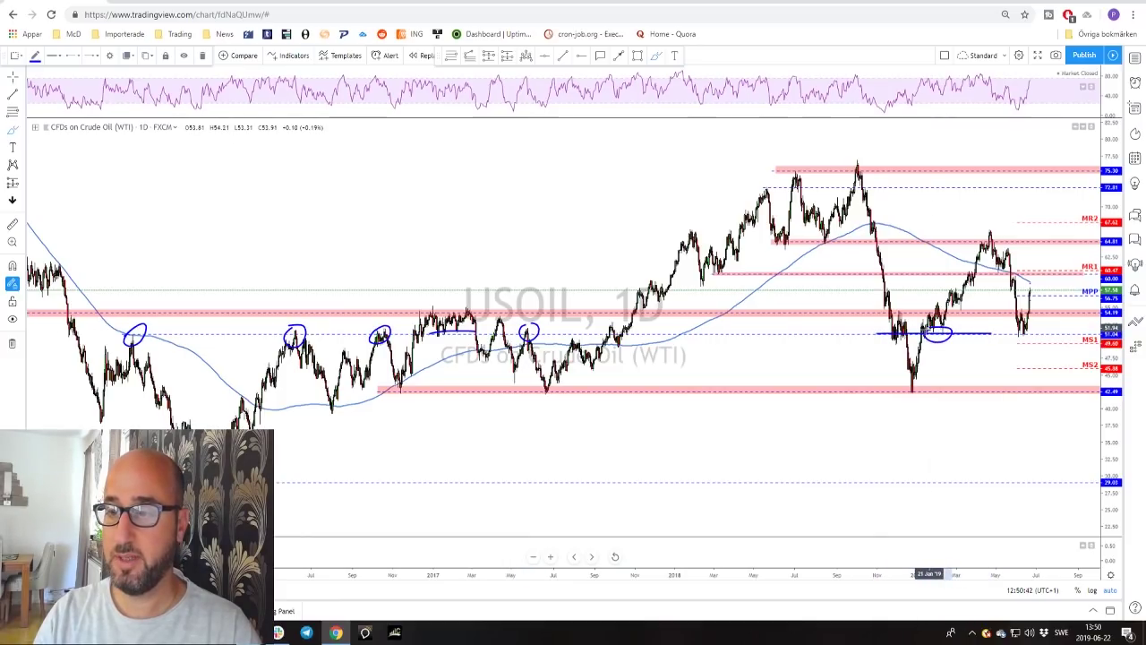
Undo the circles and underlines along the 51.04 level.
key(ctrl+z)
key(ctrl+z)
key(ctrl+z)
key(ctrl+z)
key(ctrl+z)
key(ctrl+z)
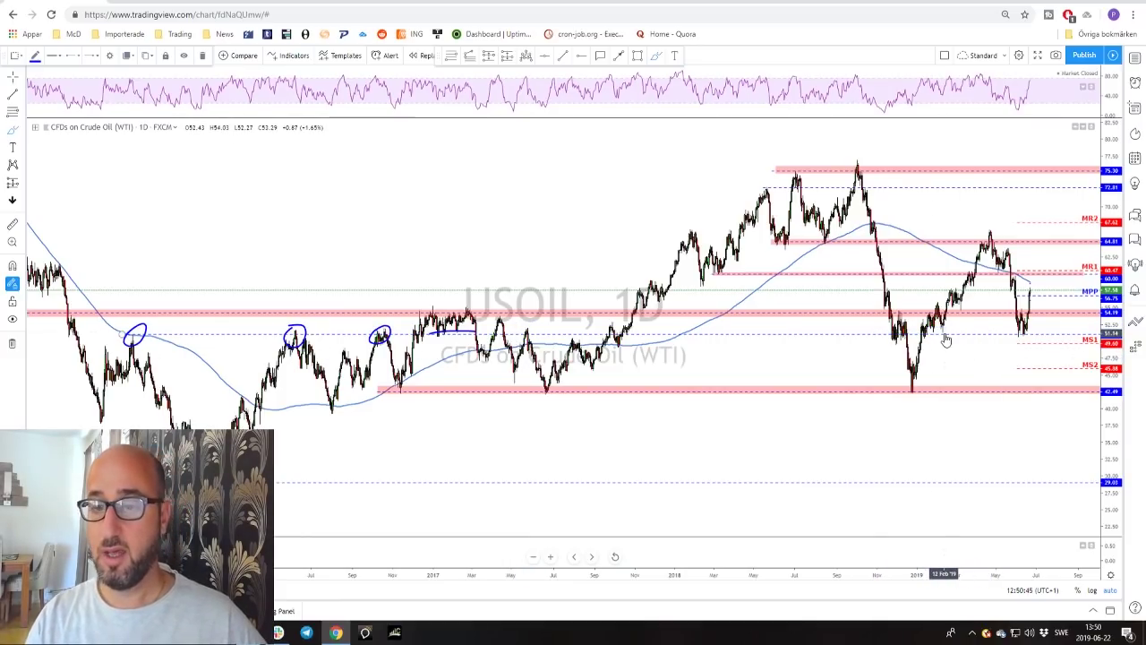
Trace the June double bottom with its neckline near the 54.19 zone, and outline the 60.00 zone with the Brush.
scroll(943, 333, up, 5)
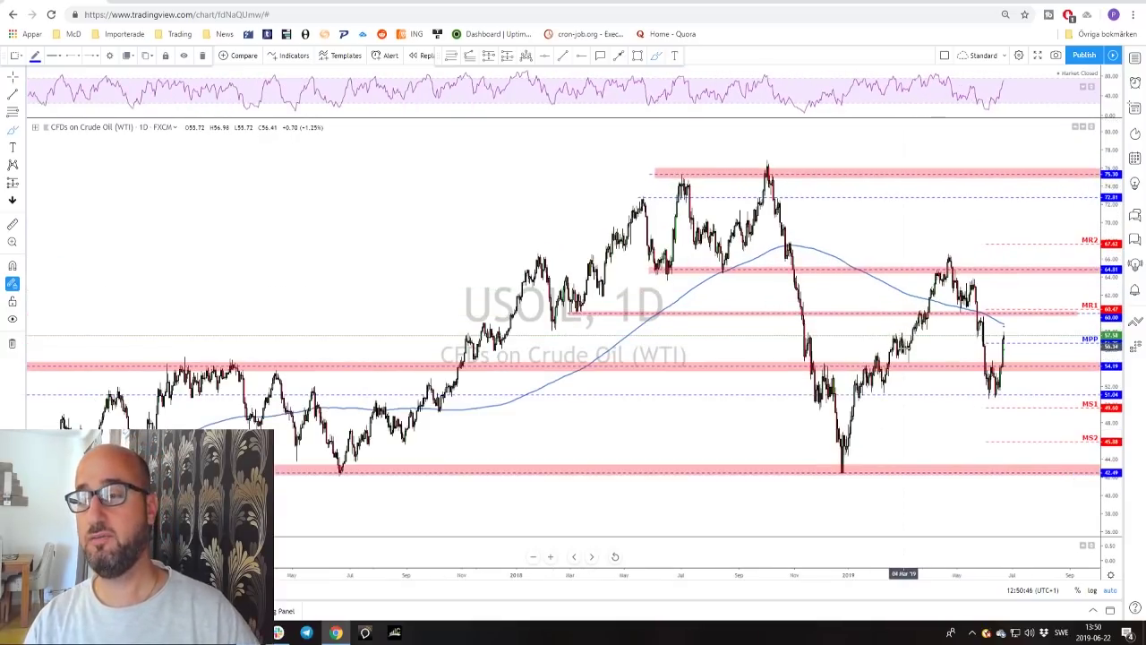
scroll(953, 356, up, 4)
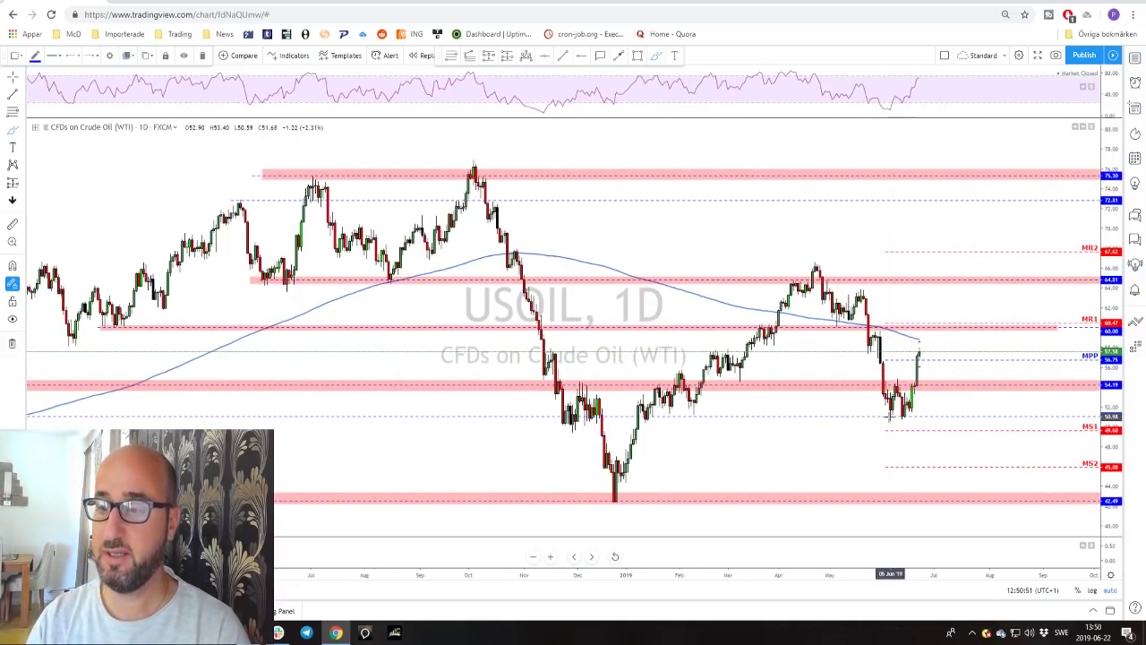
drag(890, 417, 902, 412)
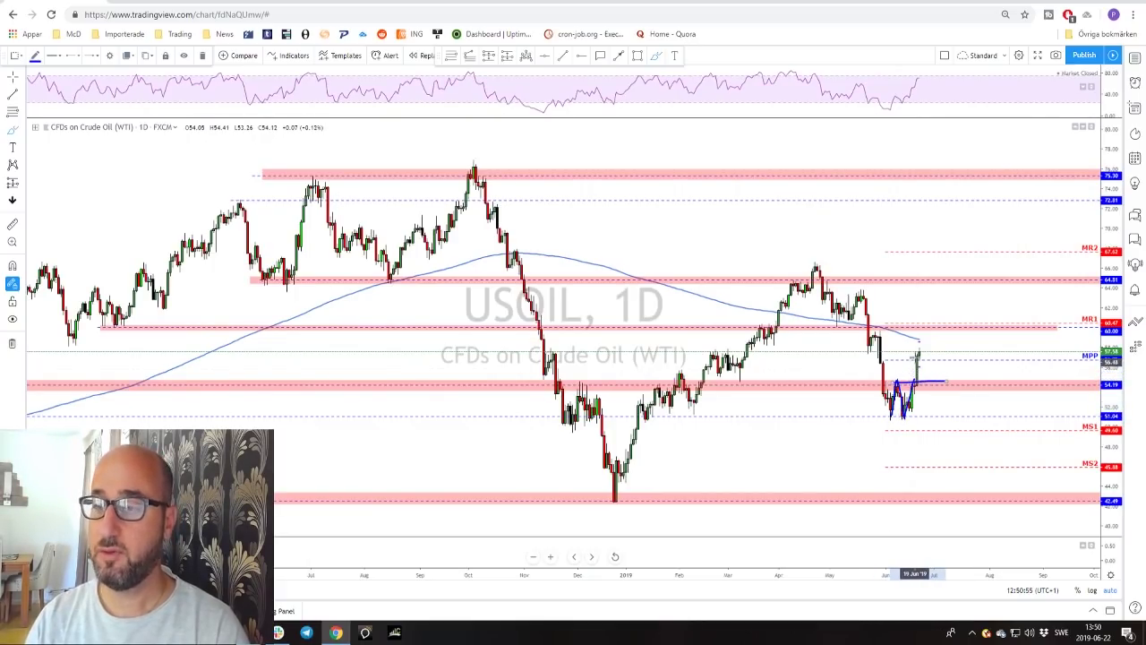
mouse_move(855, 335)
mouse_down()
mouse_move(1002, 334)
mouse_move(1001, 321)
mouse_move(860, 323)
mouse_up()
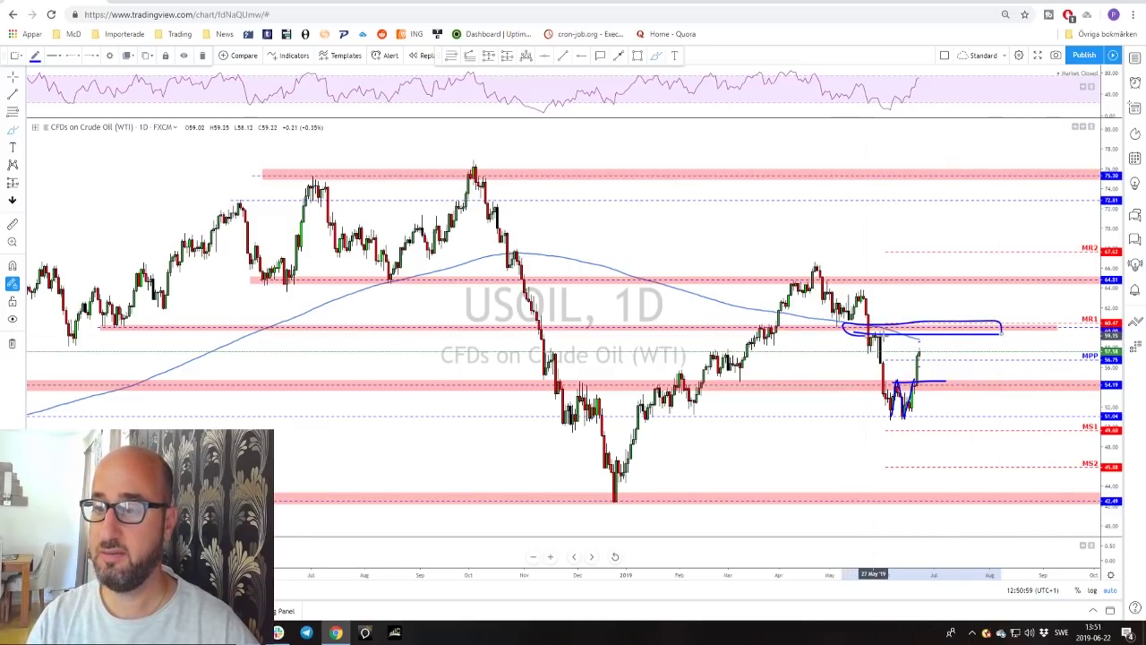
Undo the brush marks on the June double bottom and the 60.00 zone.
key(ctrl+z)
key(ctrl+z)
key(ctrl+z)
key(ctrl+z)
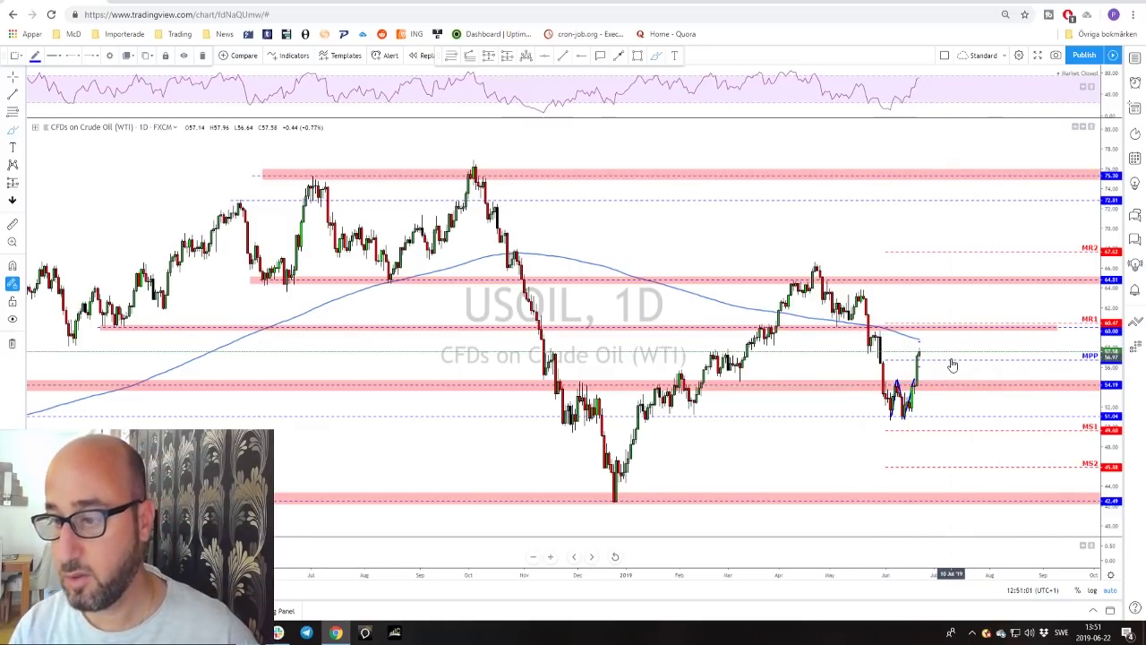
key(ctrl+z)
key(ctrl+z)
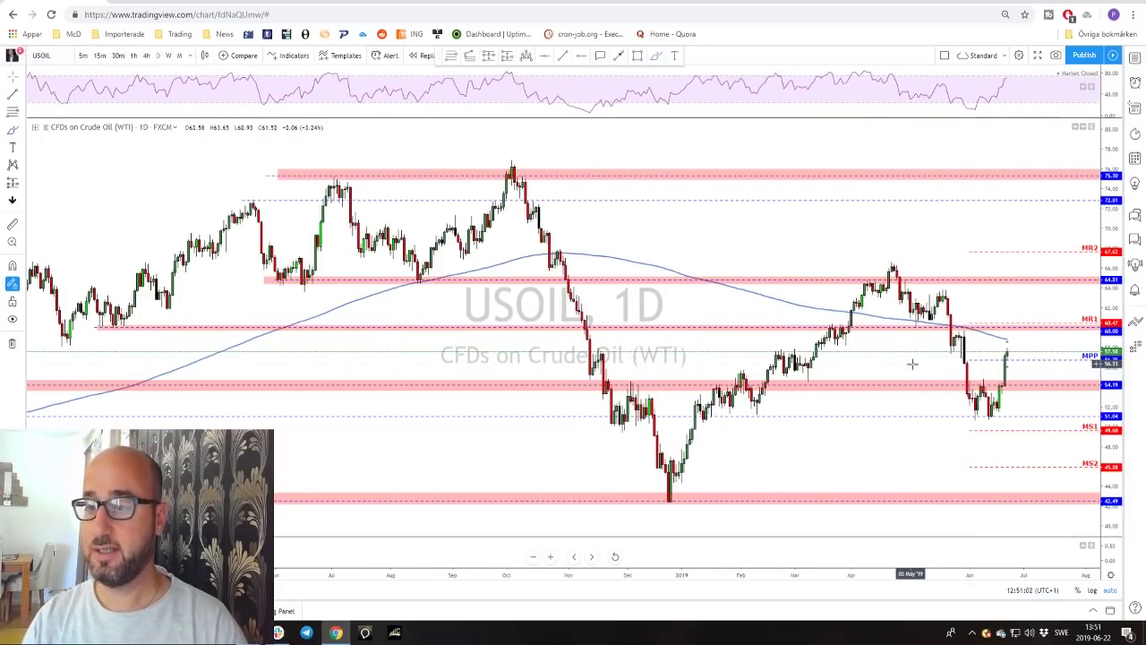
Try a forecast with arrows from the last candle up to the 60.00 zone and down toward the 54.19 zone.
drag(918, 363, 815, 360)
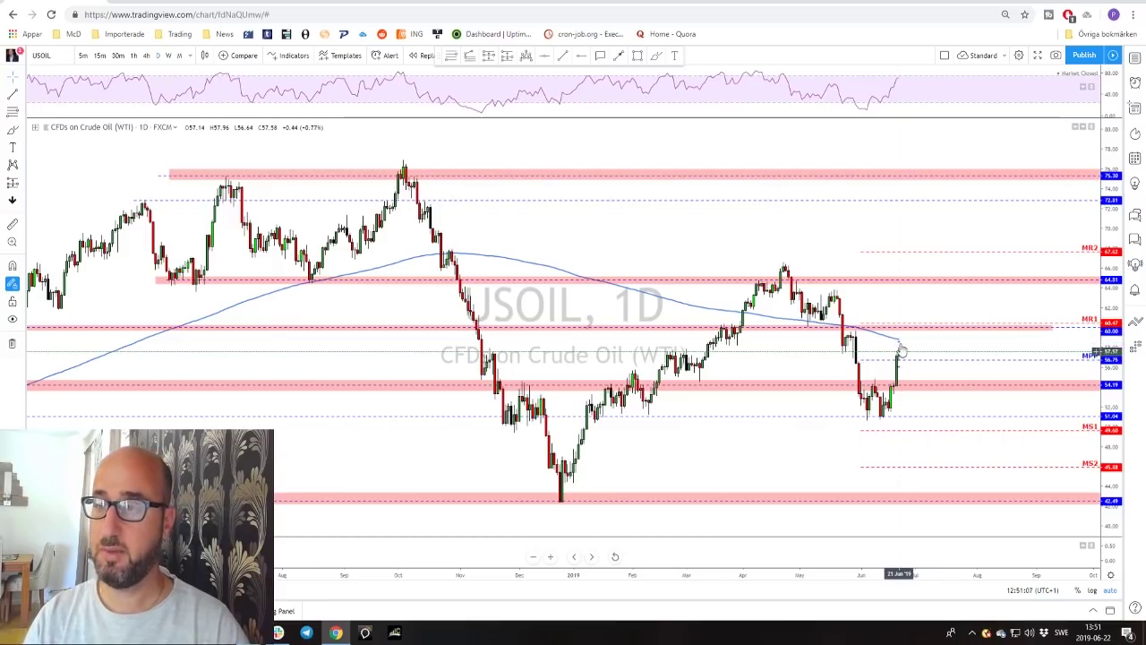
click(618, 56)
click(896, 359)
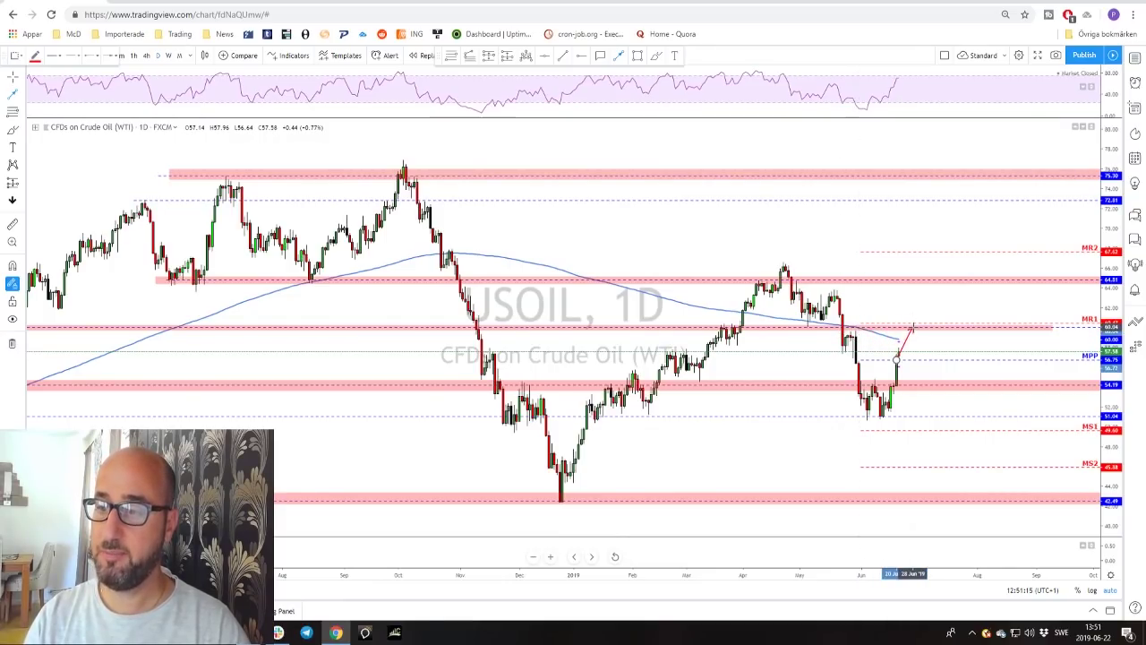
click(906, 325)
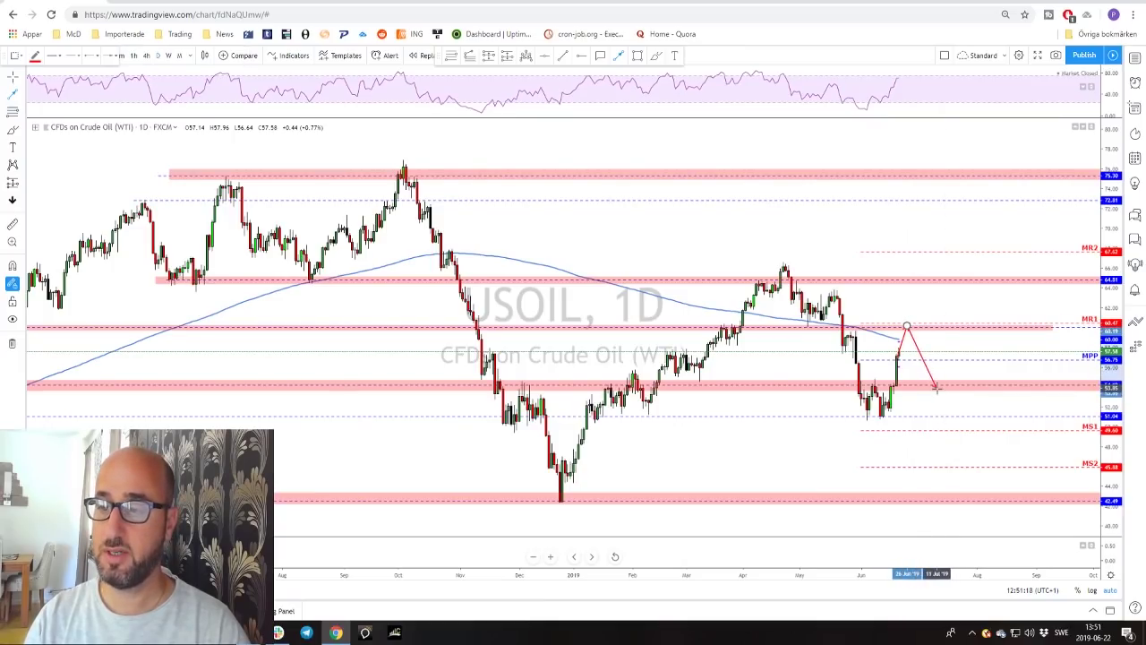
click(905, 336)
key(Delete)
Draw a Fibonacci retracement from the April 2019 high to the June low, plus arrows rising to 0.618 and falling to 51.04.
click(449, 58)
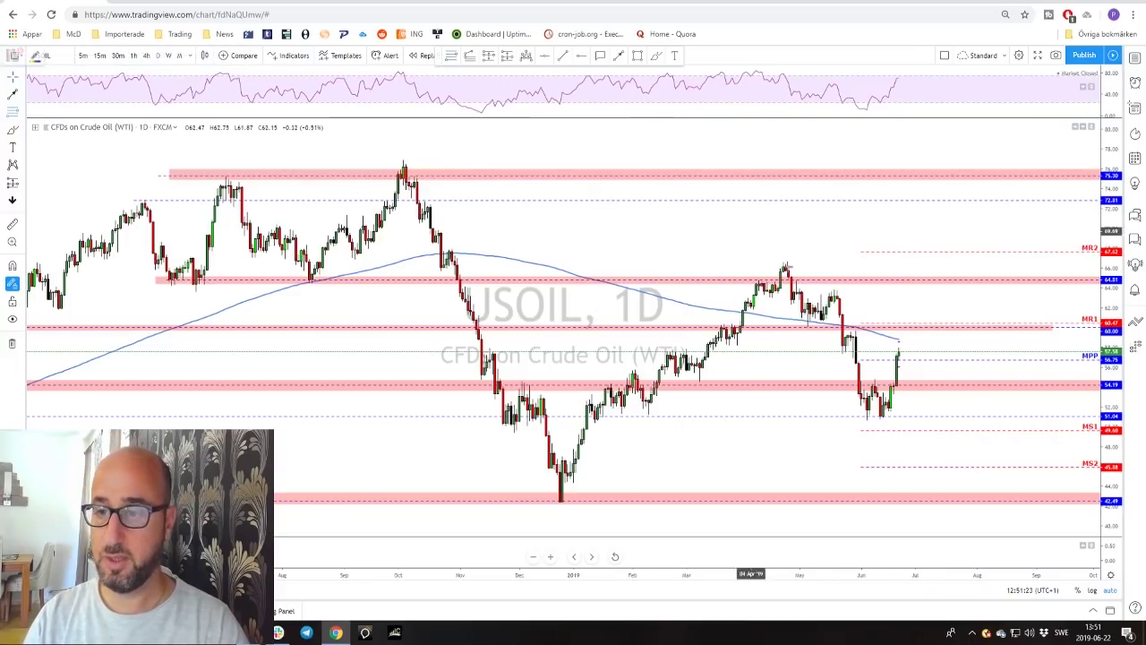
click(959, 419)
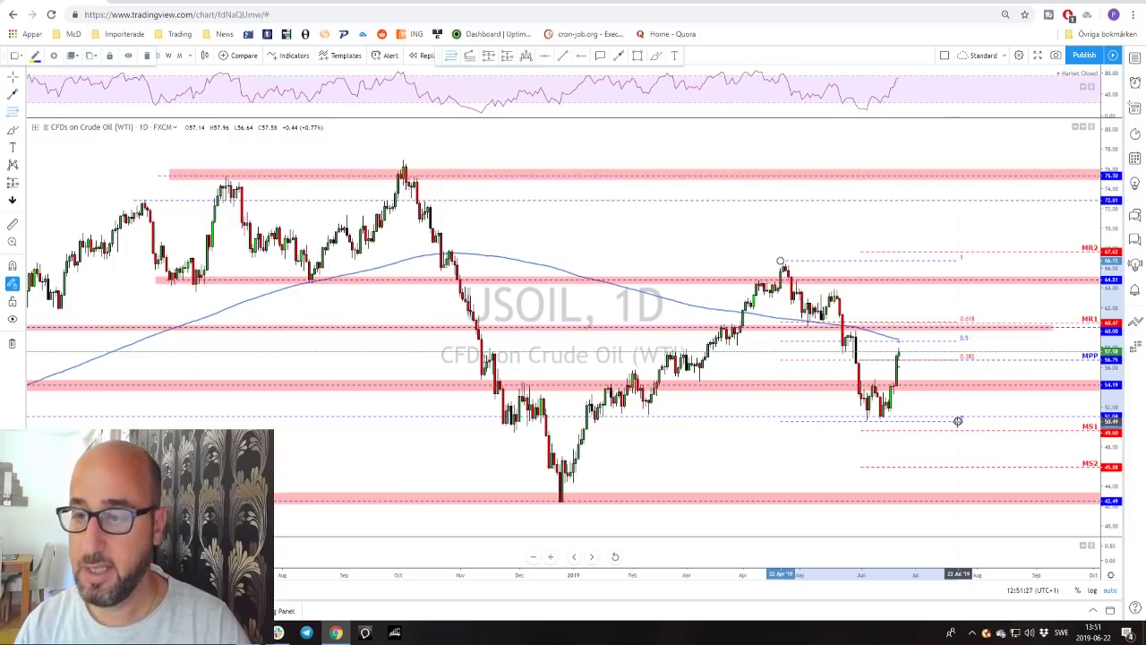
click(620, 56)
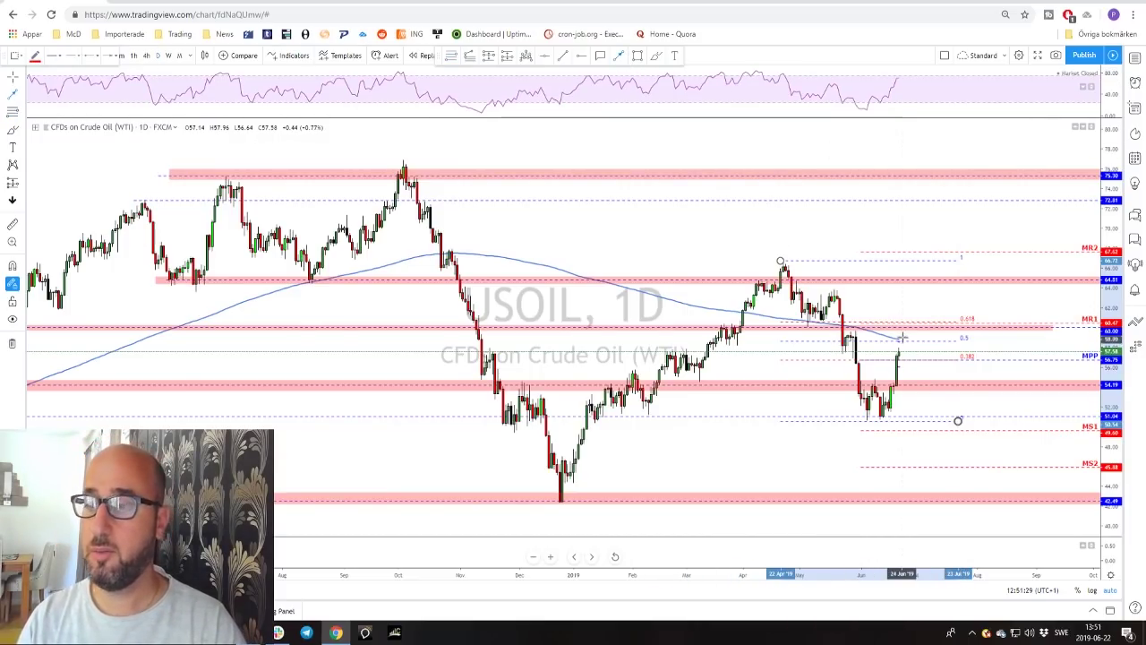
click(898, 357)
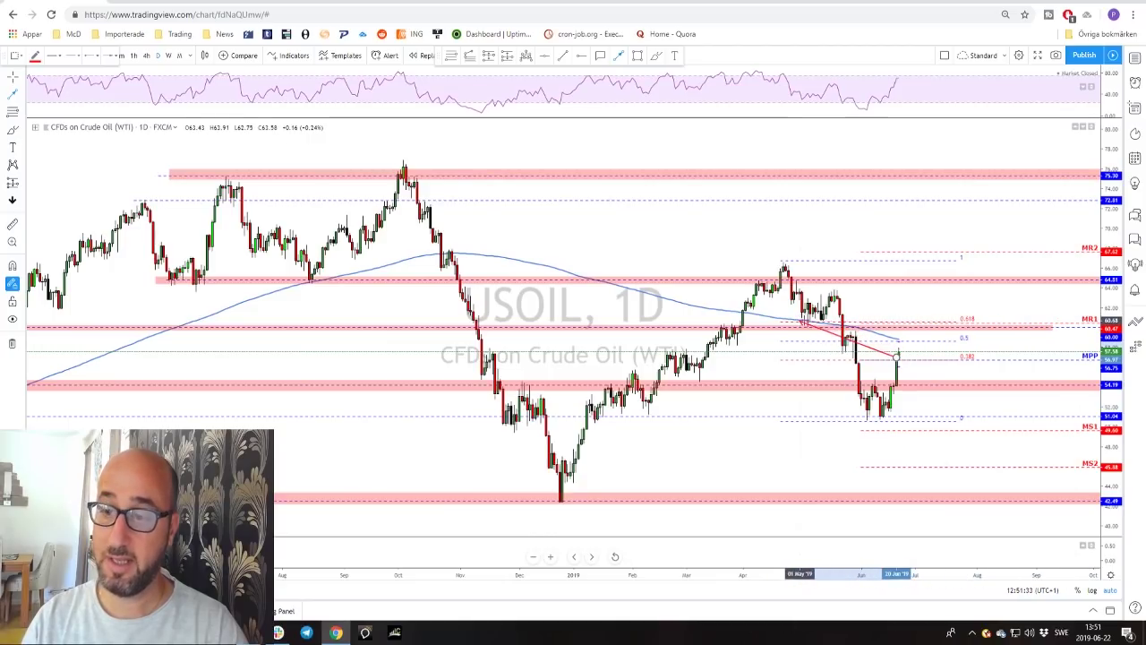
click(921, 323)
click(966, 416)
click(988, 403)
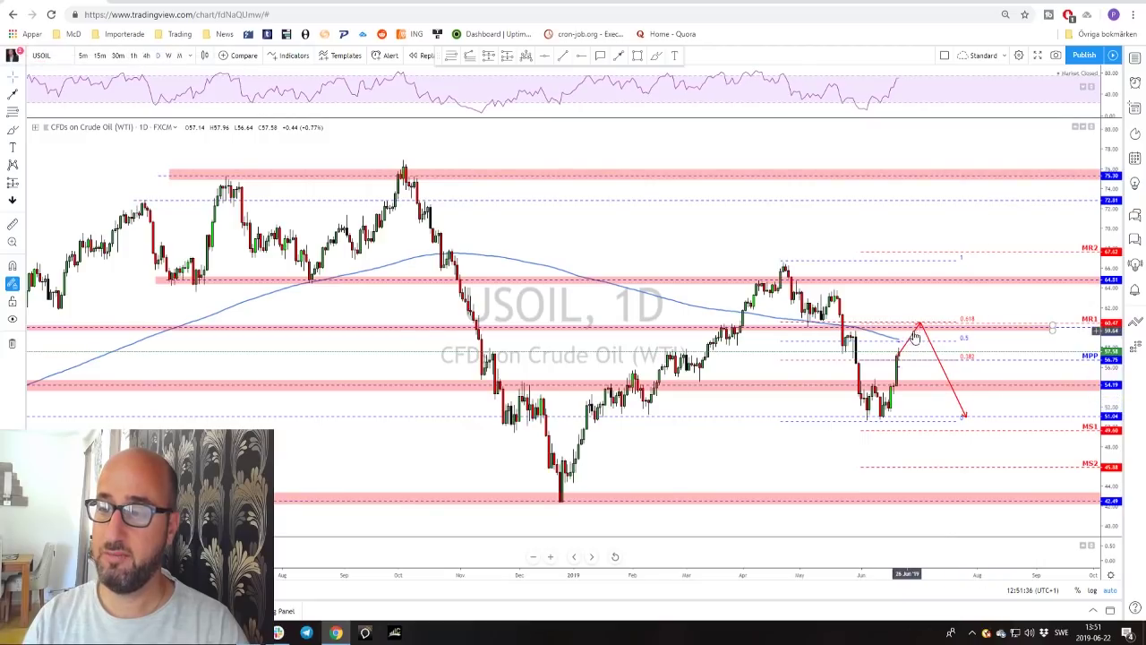
Draw a rectangle from mid-May to early August 2019 covering the 60.00 zone and the 0.618 Fibonacci level.
click(637, 56)
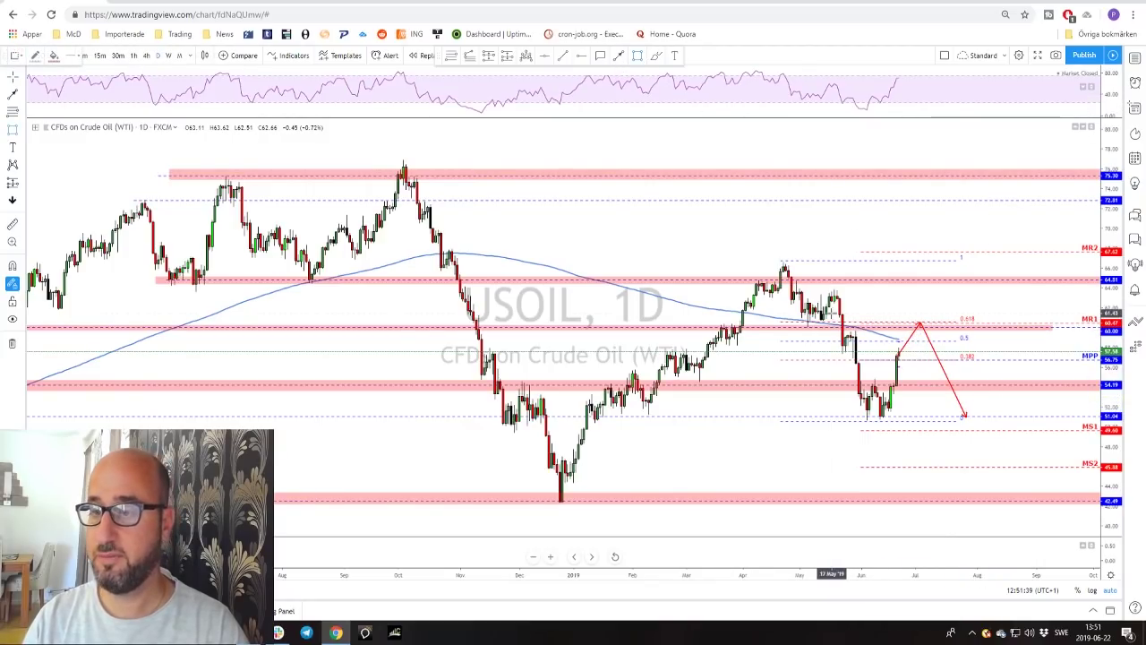
drag(820, 316, 988, 335)
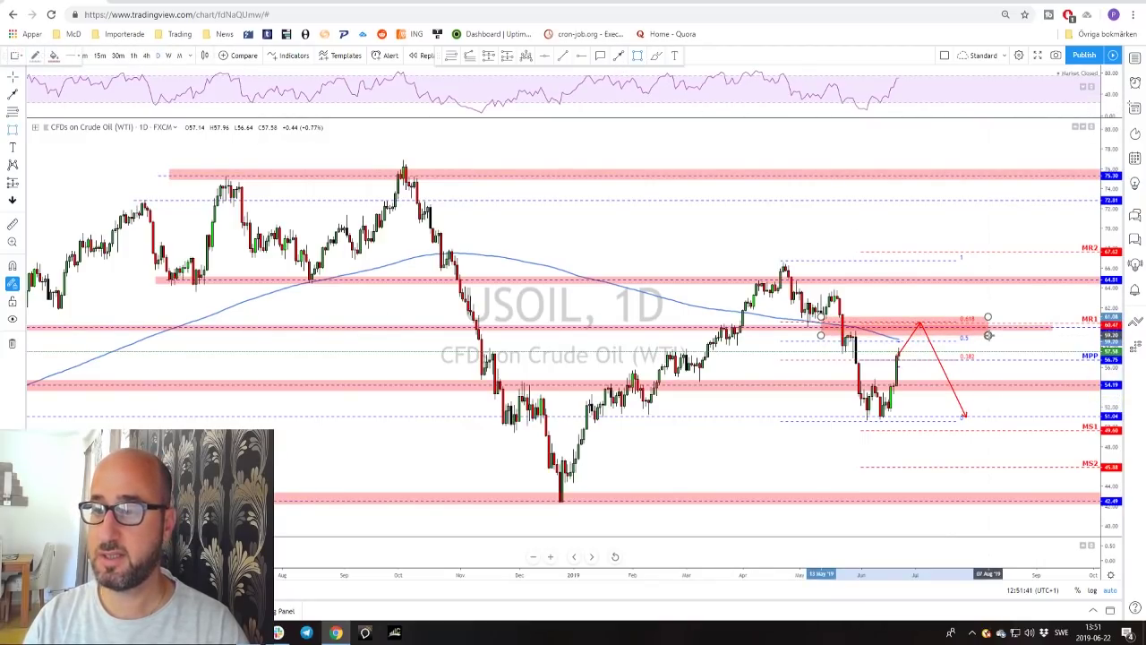
scroll(972, 343, down, 1)
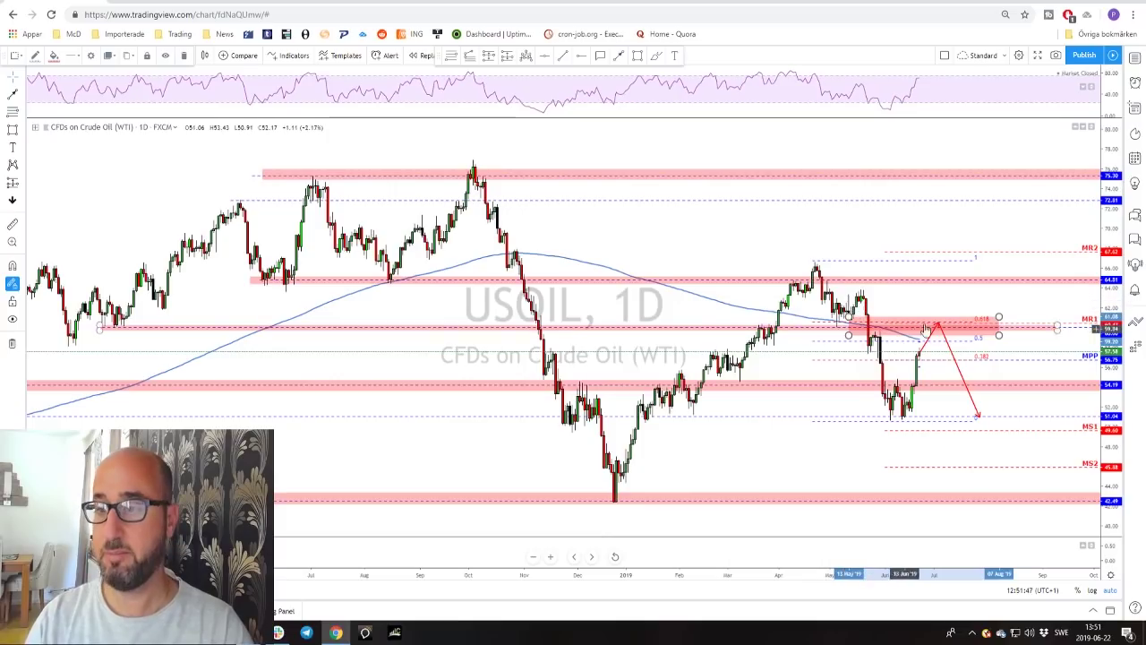
Switch from USOIL to the Gold chart and set it to the monthly timeframe.
key(space)
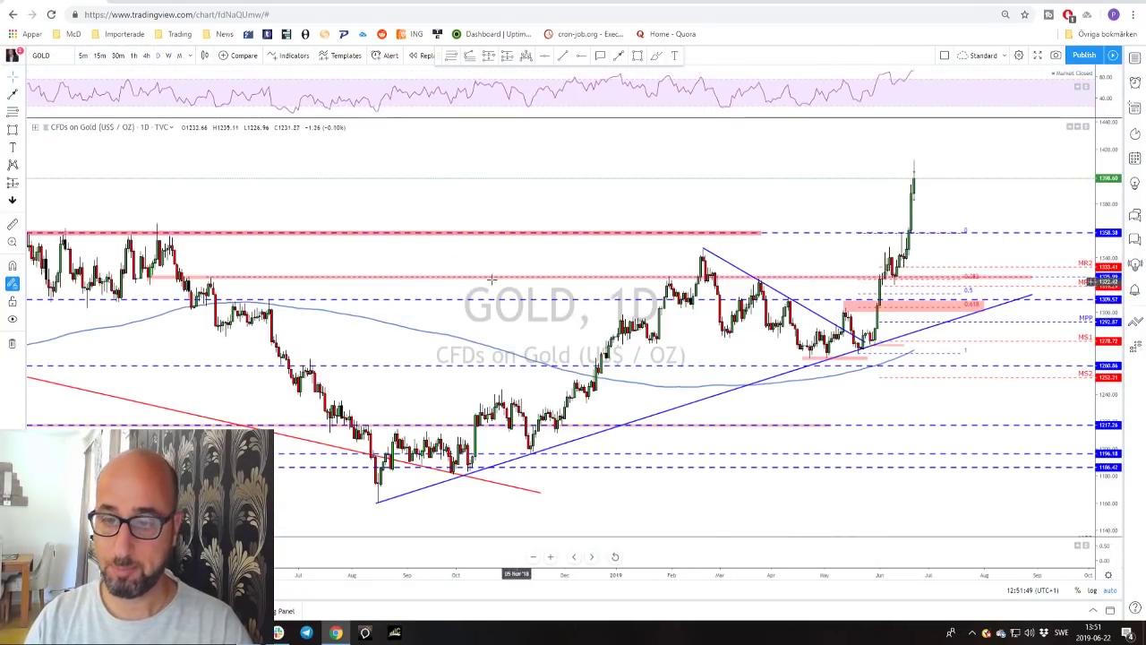
click(179, 55)
scroll(697, 344, up, 5)
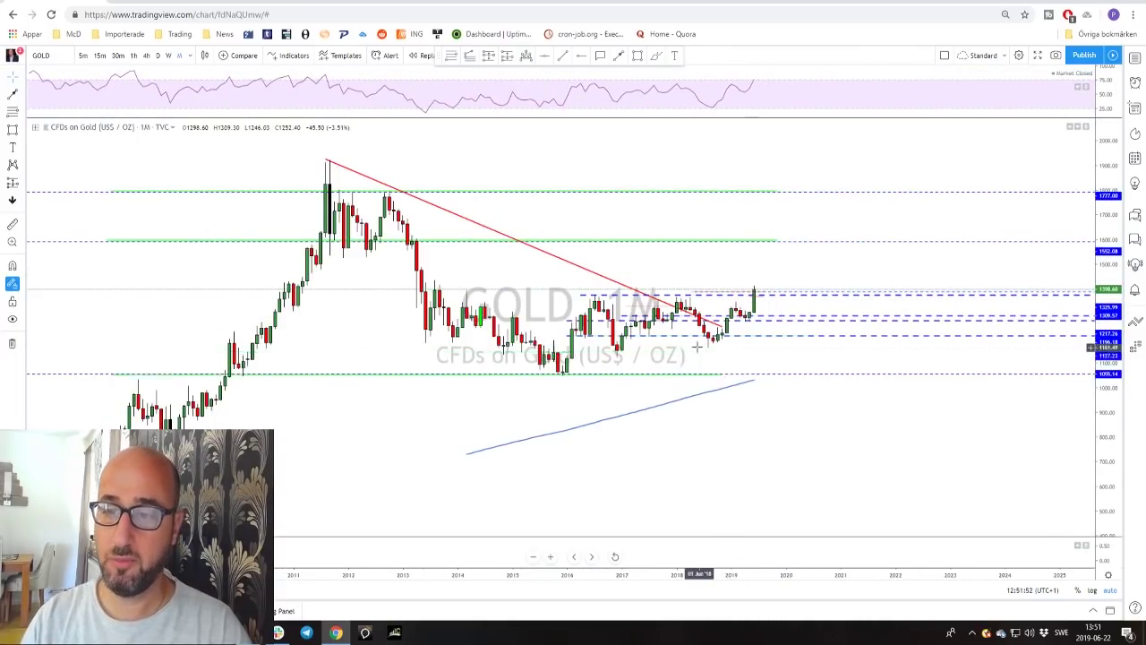
scroll(697, 345, up, 2)
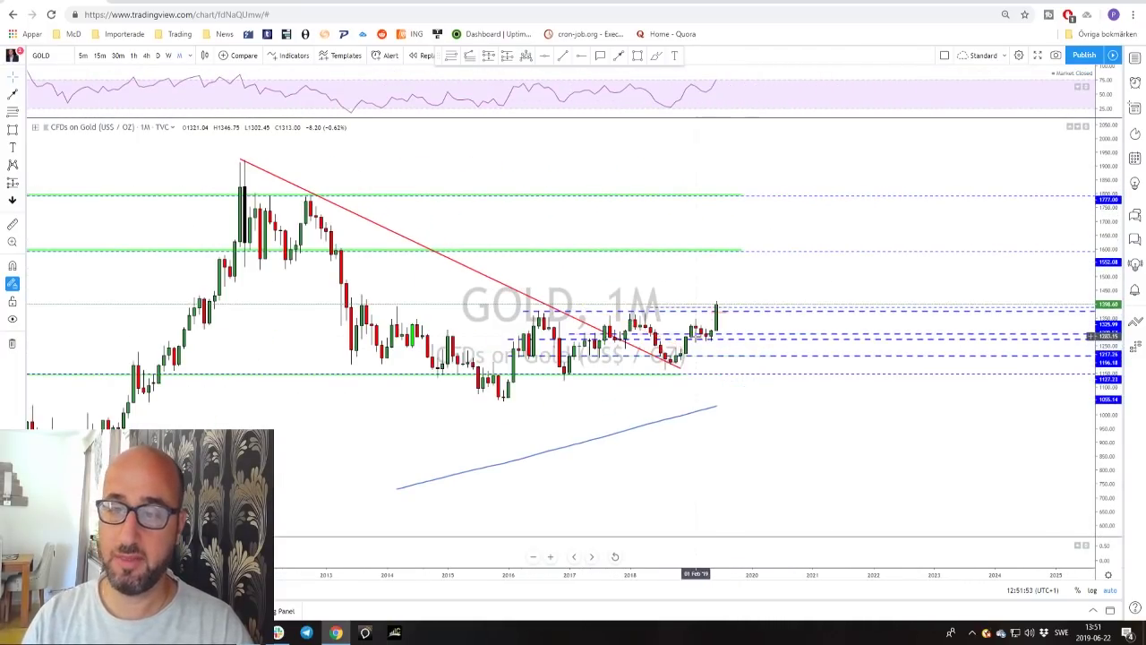
Mark the 2016–2019 highs with a temporary rectangle and maximize the price pane.
click(639, 57)
drag(513, 308, 716, 320)
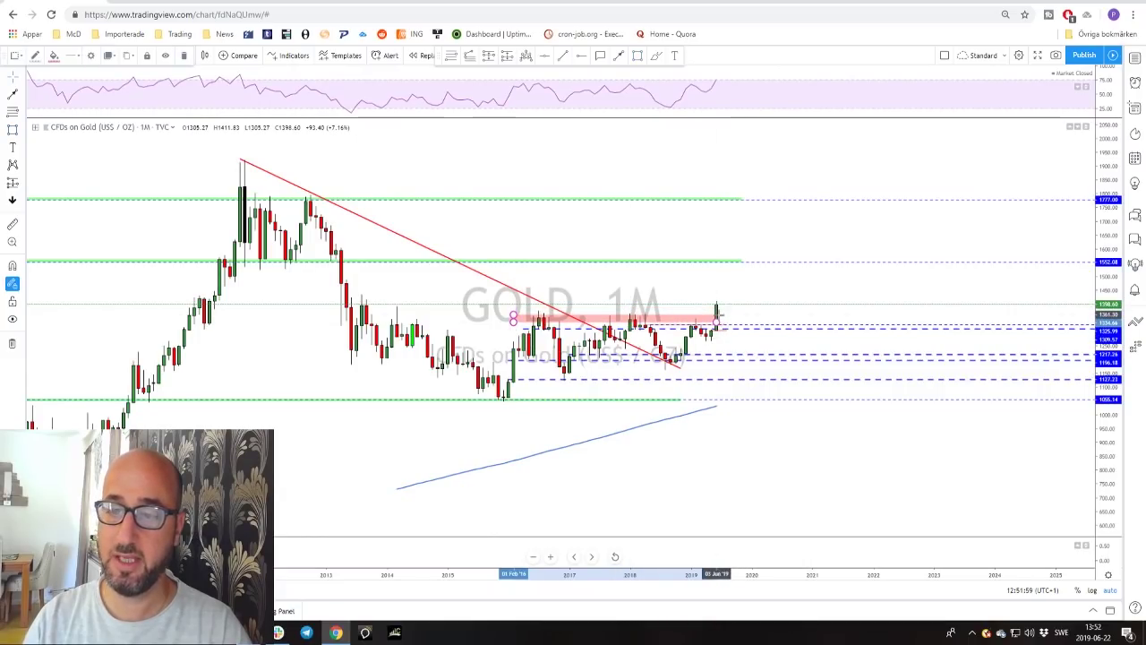
double_click(668, 264)
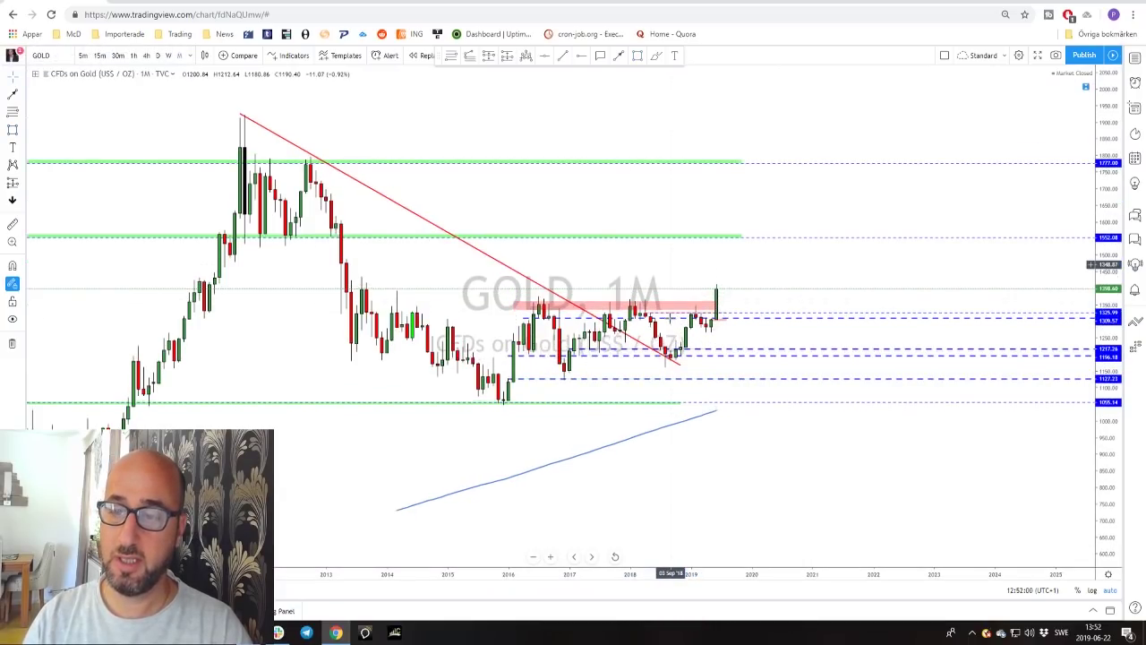
click(665, 308)
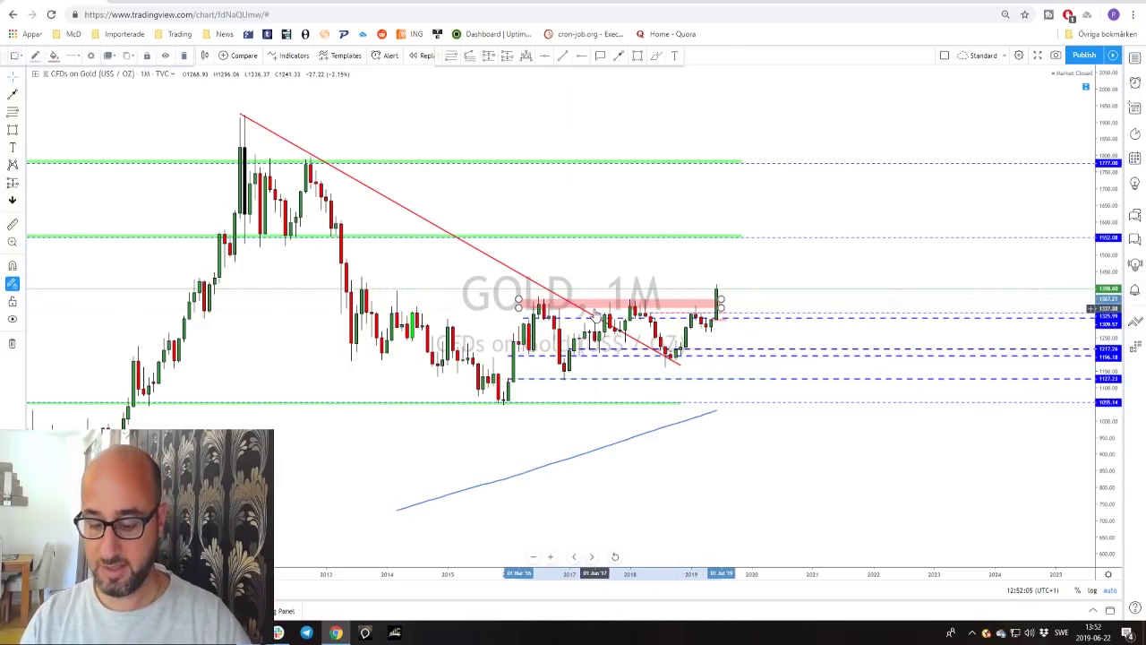
key(Delete)
Try to draw a rising trend line from the late-2015 low along the 2018 lows.
scroll(657, 309, down, 3)
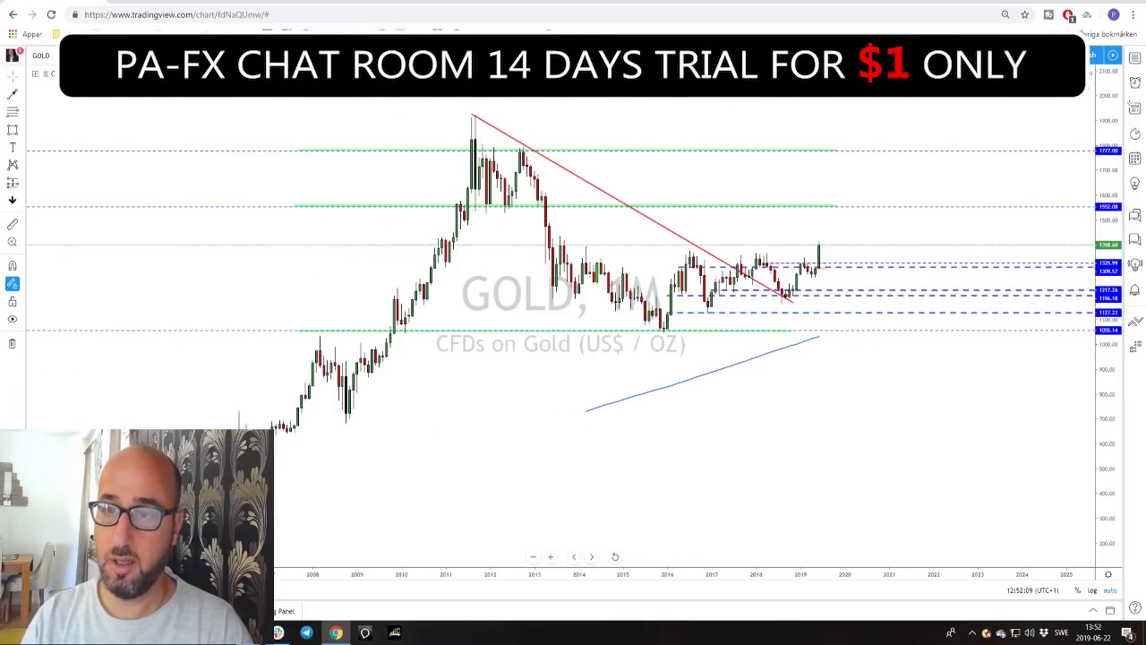
click(660, 331)
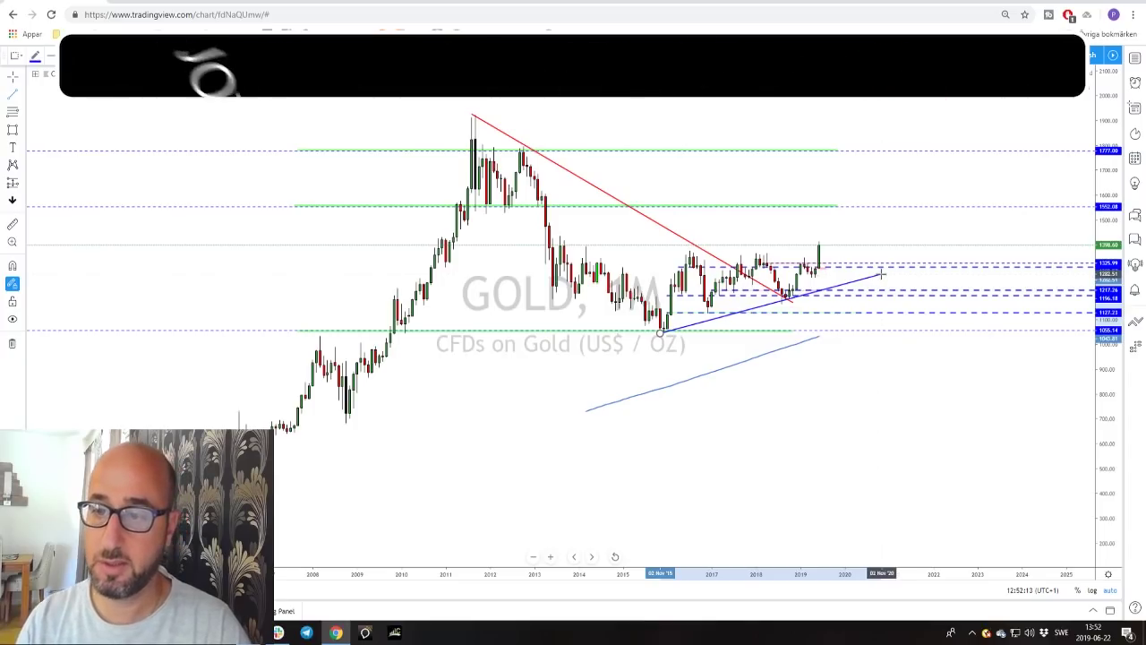
key(Escape)
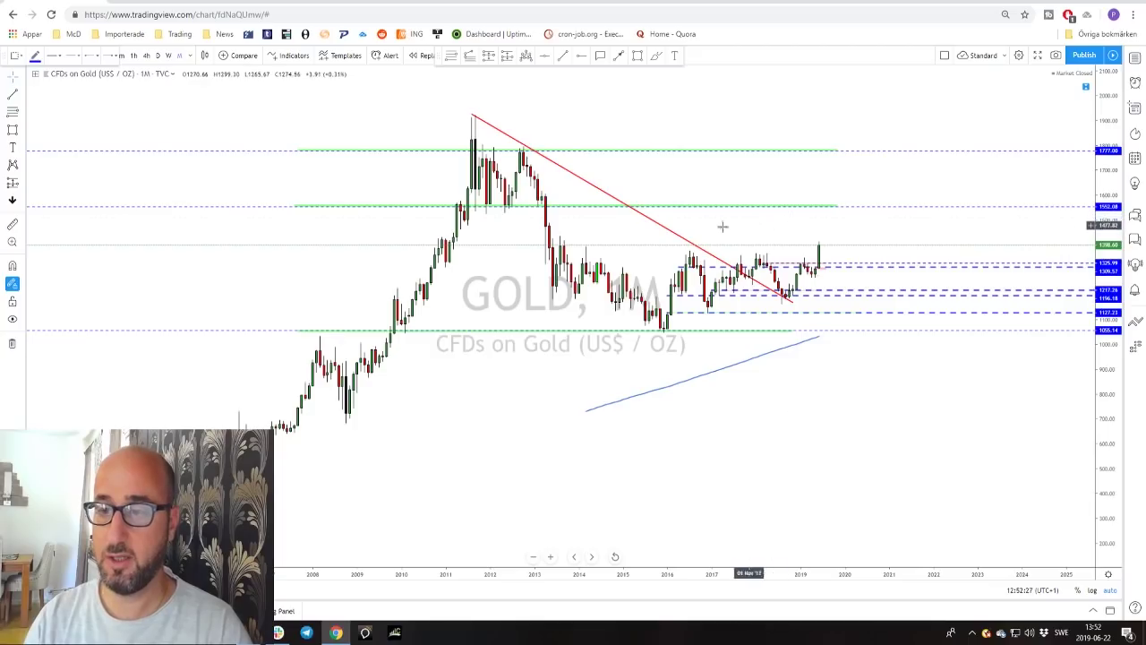
Switch Gold to the weekly timeframe and raise the horizontal level at 1358.38 to 1367.32, near the 2016–2018 highs.
click(171, 57)
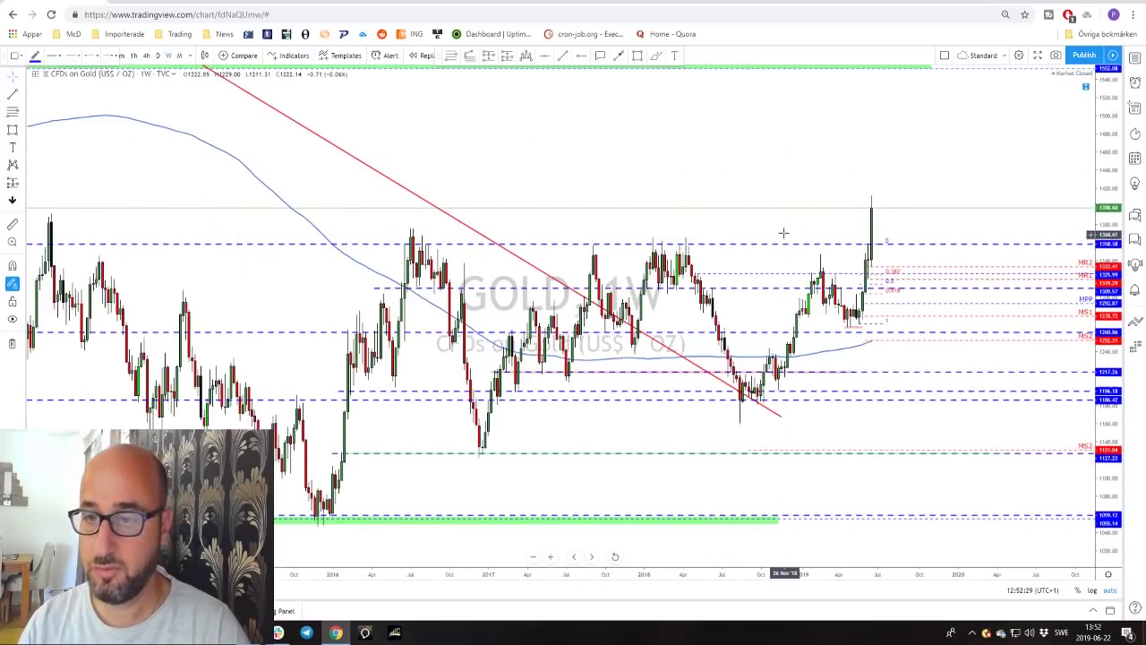
scroll(579, 412, down, 2)
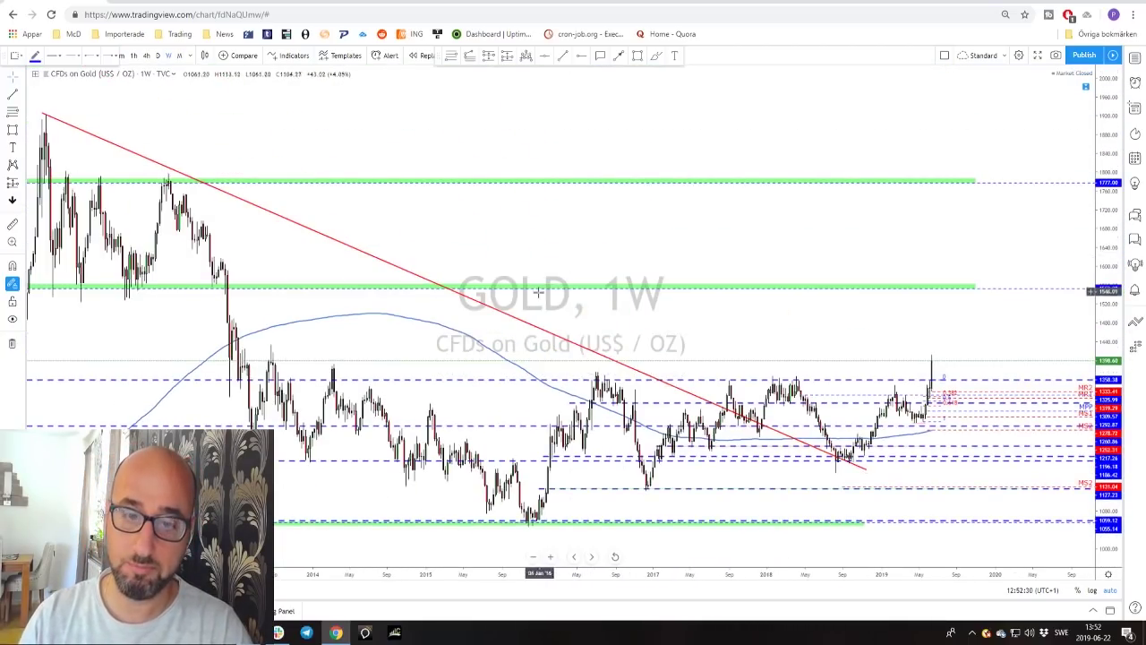
scroll(659, 349, up, 1)
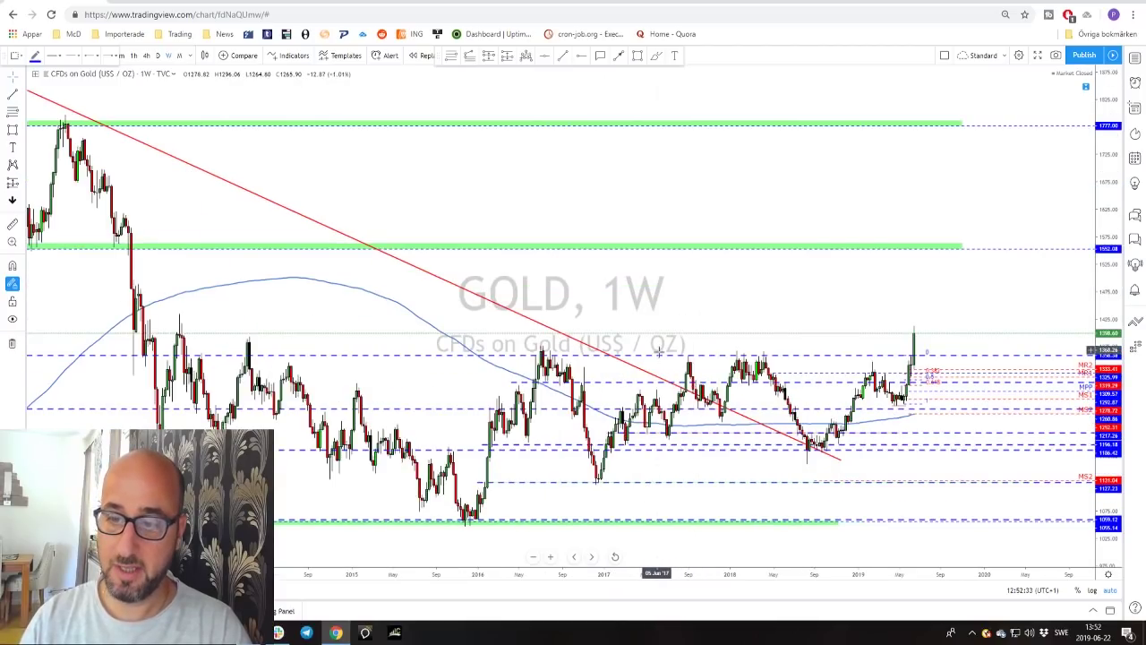
drag(660, 362, 657, 352)
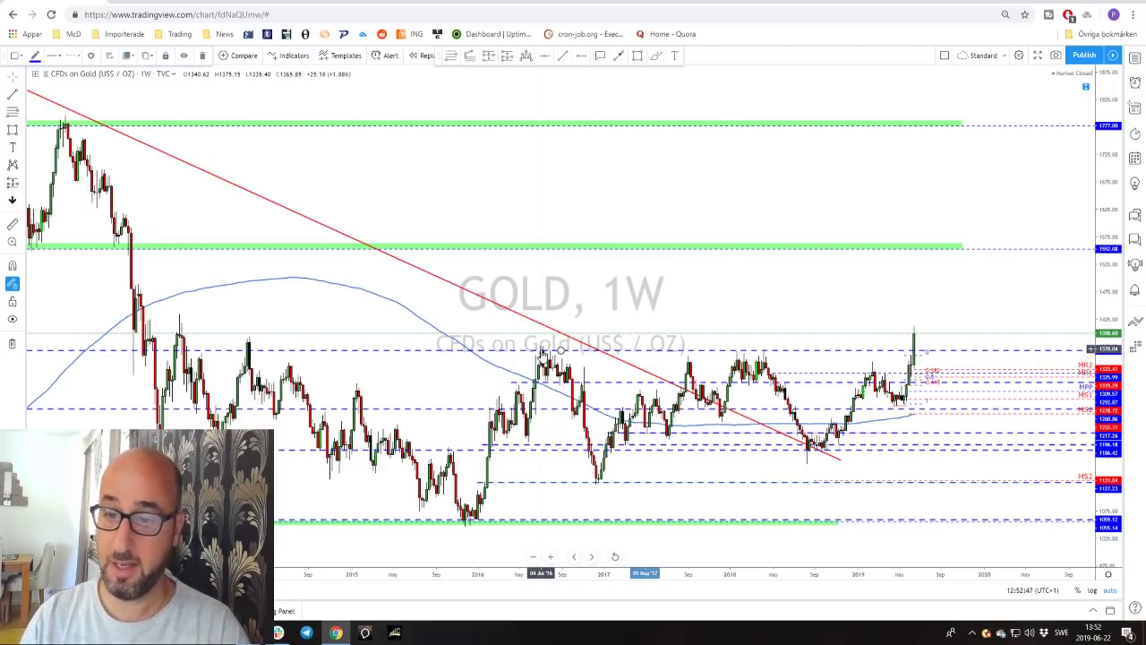
scroll(744, 326, down, 1)
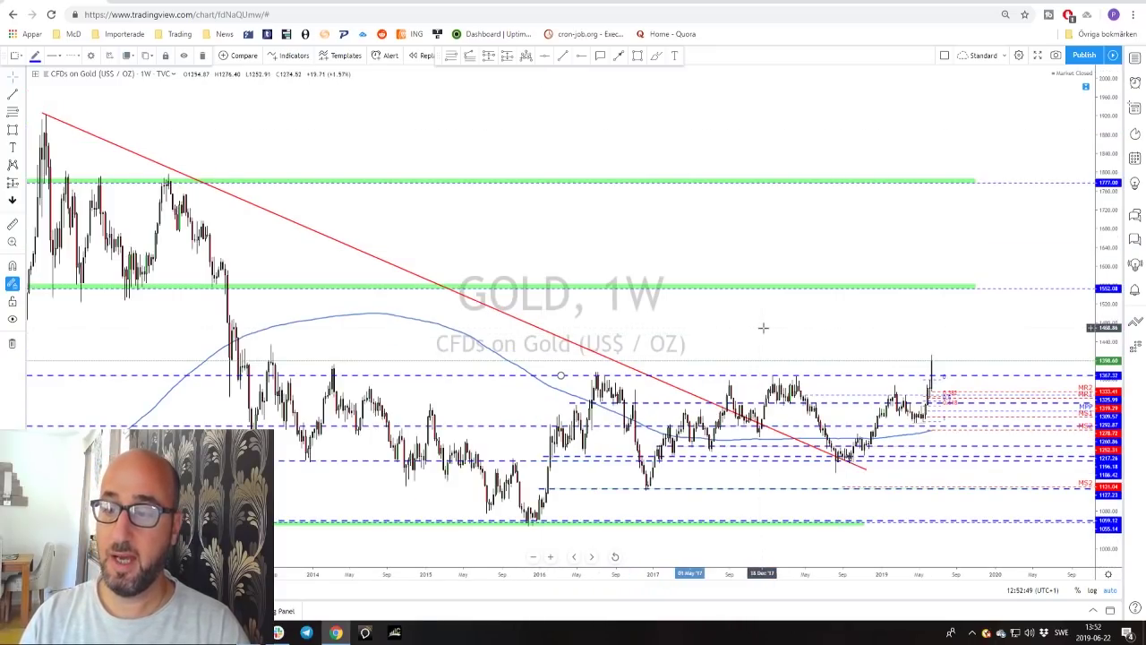
scroll(845, 345, up, 1)
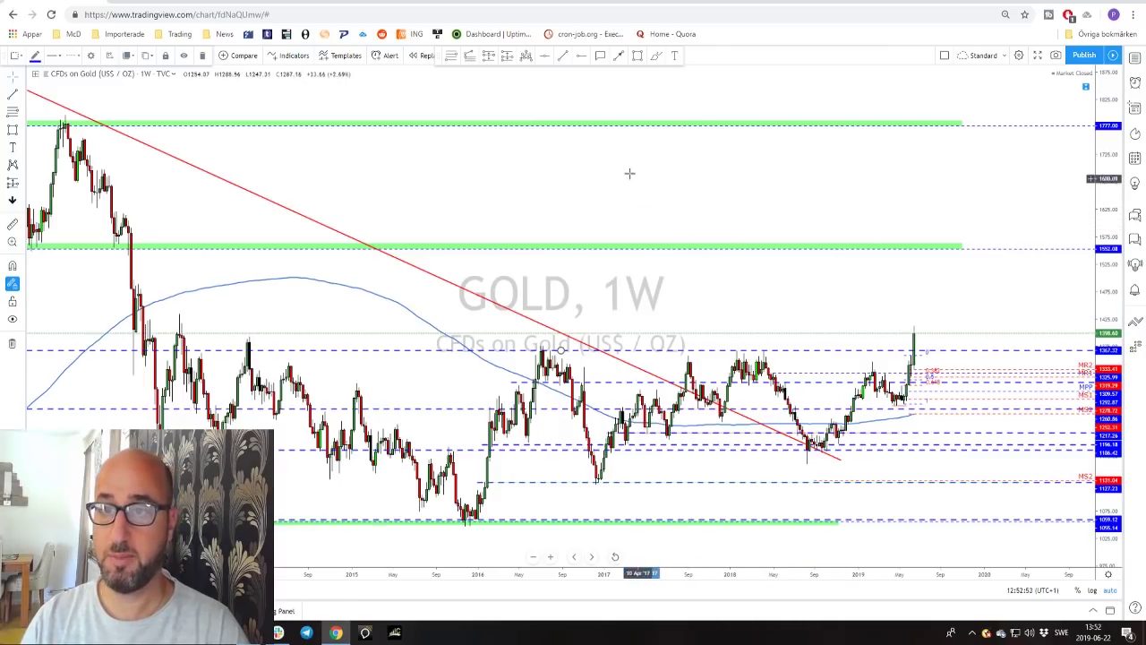
click(358, 179)
Switch Gold to the daily timeframe and restore the indicator panes around the price chart.
click(158, 56)
scroll(896, 224, up, 3)
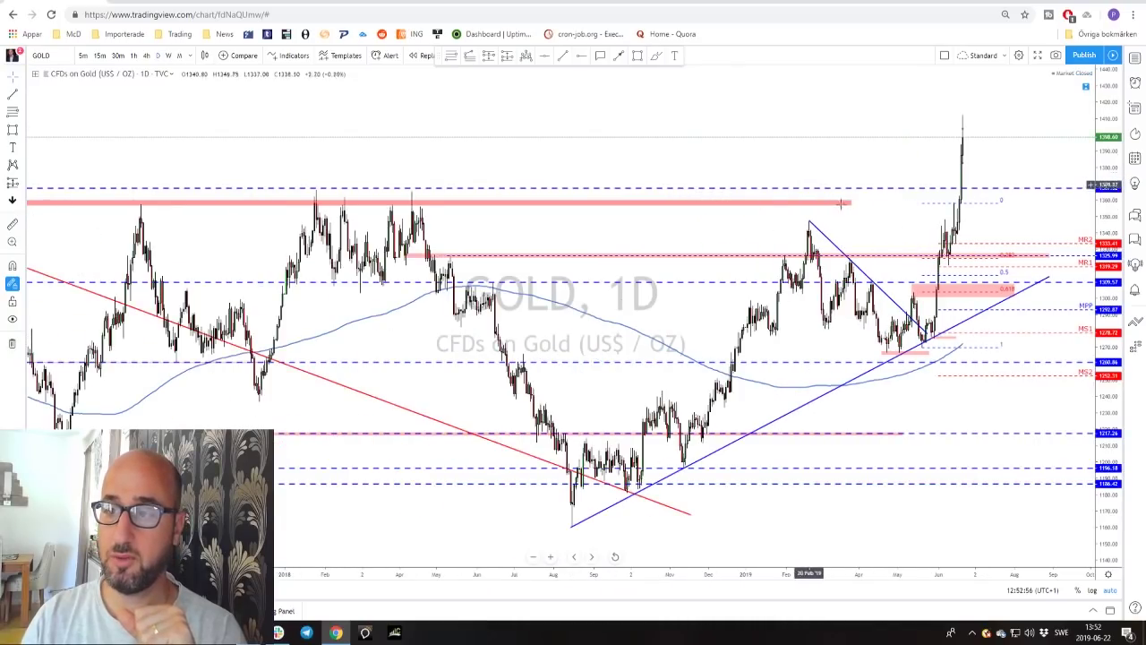
scroll(917, 244, up, 2)
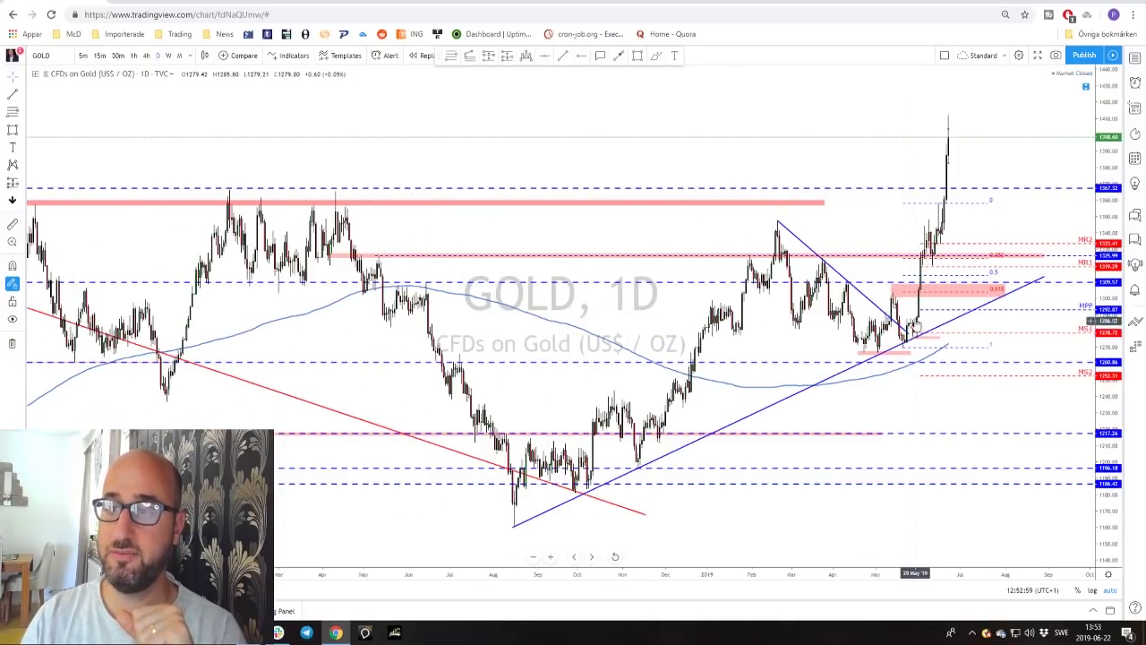
double_click(901, 106)
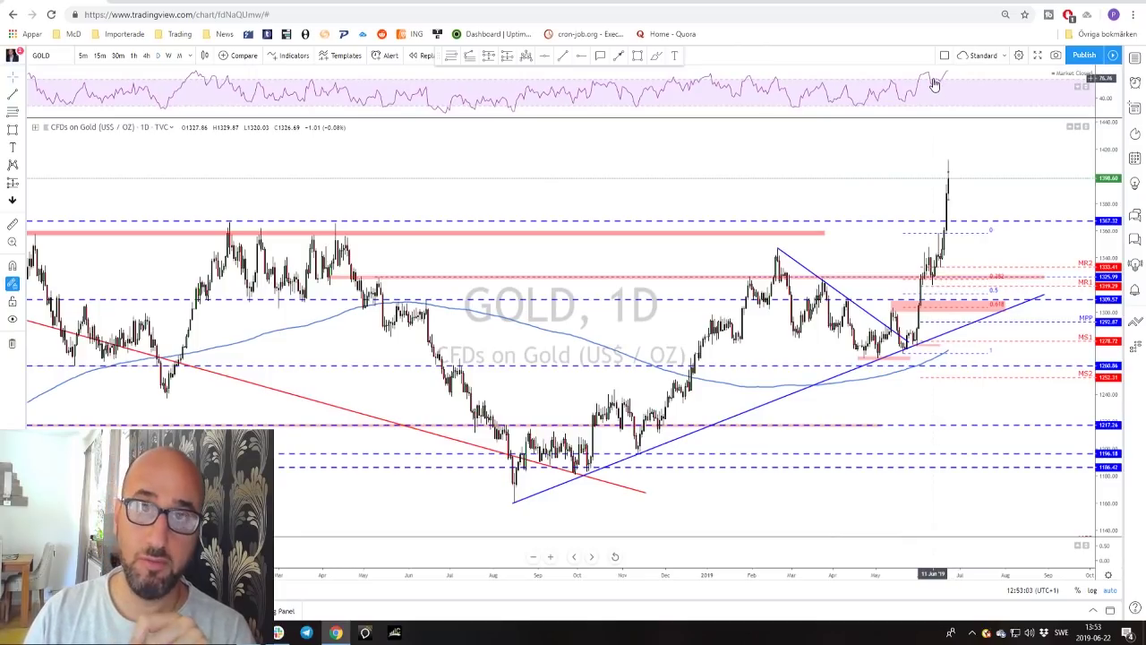
scroll(892, 201, down, 3)
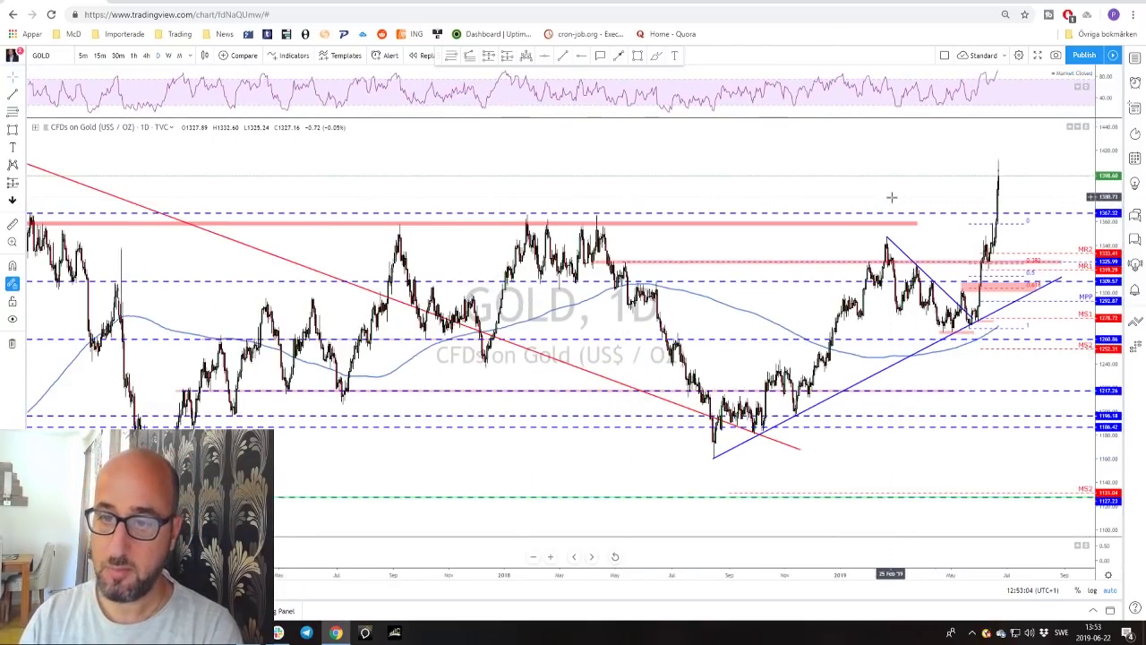
mouse_move(816, 192)
mouse_down()
mouse_move(767, 189)
mouse_move(710, 227)
mouse_move(756, 231)
mouse_move(779, 218)
mouse_move(655, 185)
mouse_up()
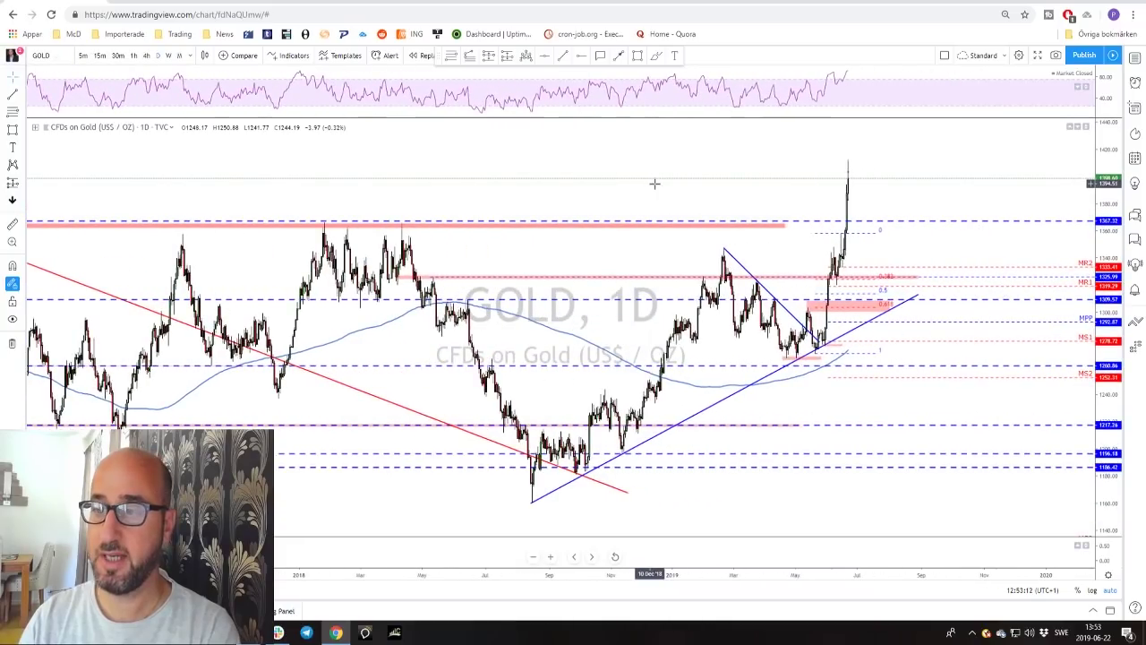
Draw an arrow from the 20 June high down to the 1367.32 level and lower its end to about 1346.
click(637, 56)
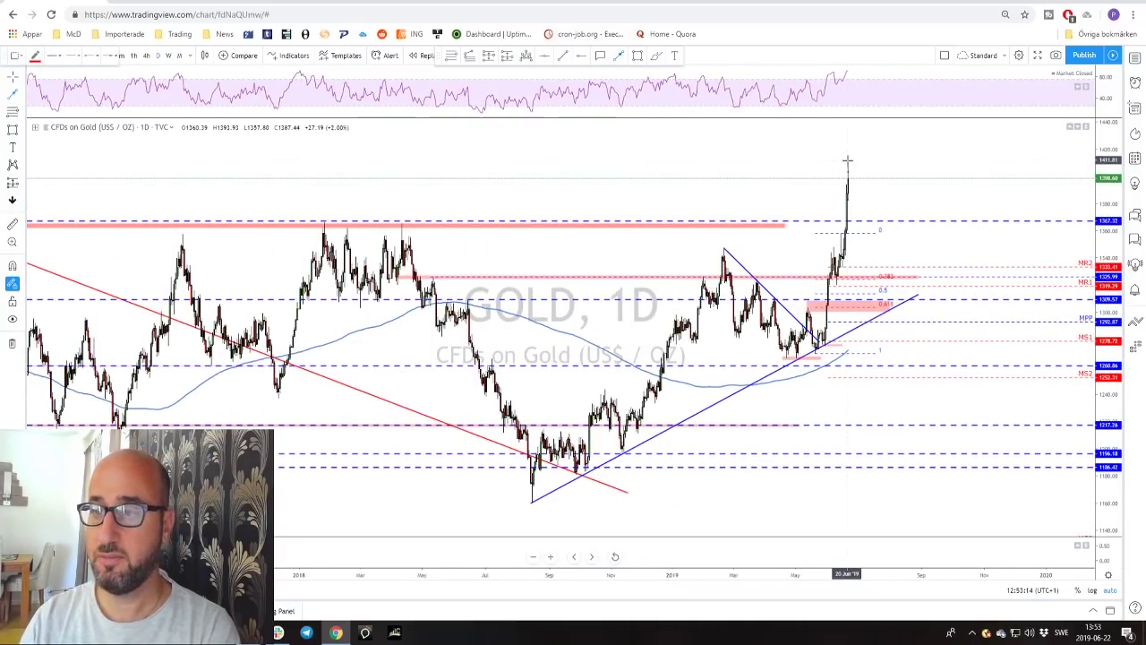
click(847, 161)
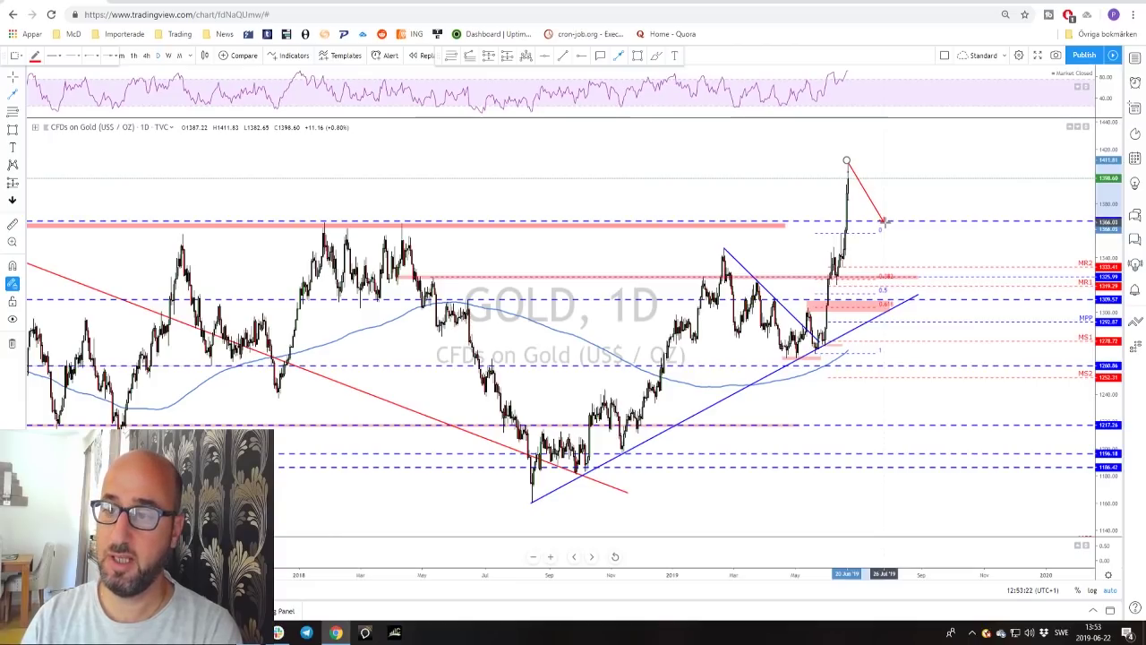
click(883, 220)
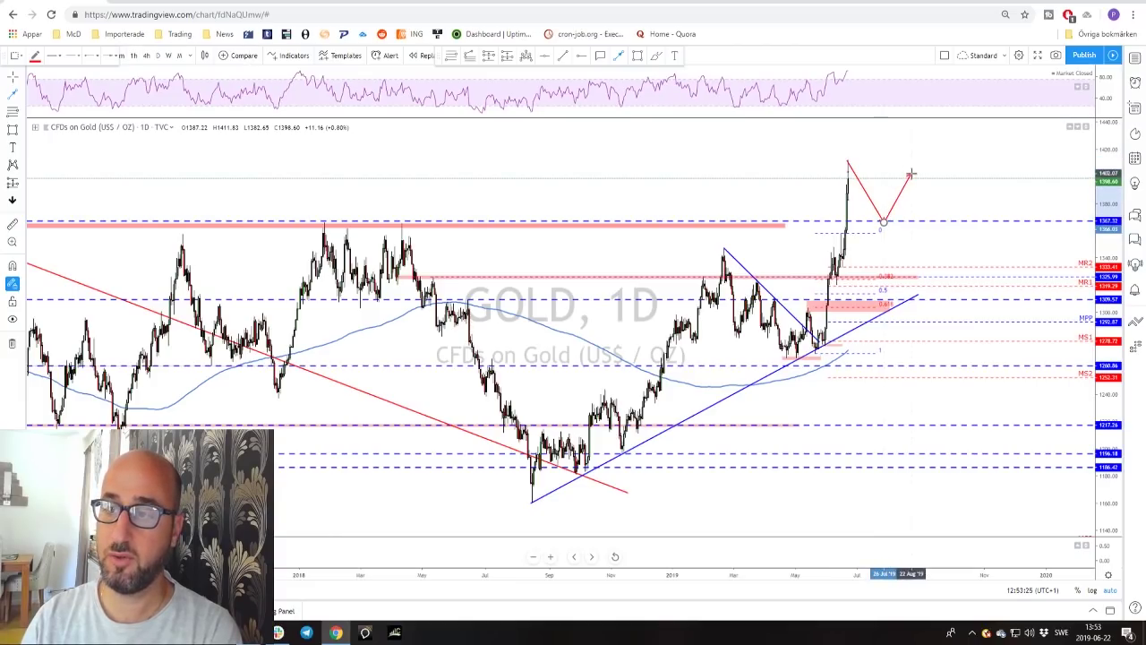
key(Escape)
drag(884, 223, 728, 250)
drag(812, 254, 891, 249)
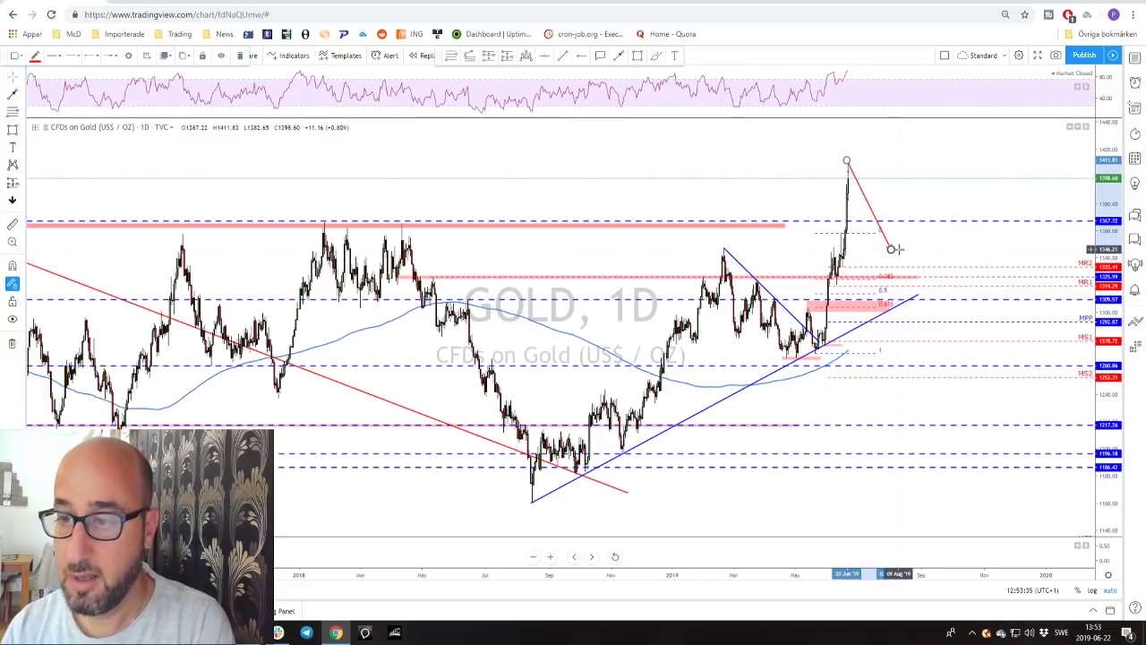
Delete the forecast arrow running down from Gold's 20 June high.
right_click(892, 254)
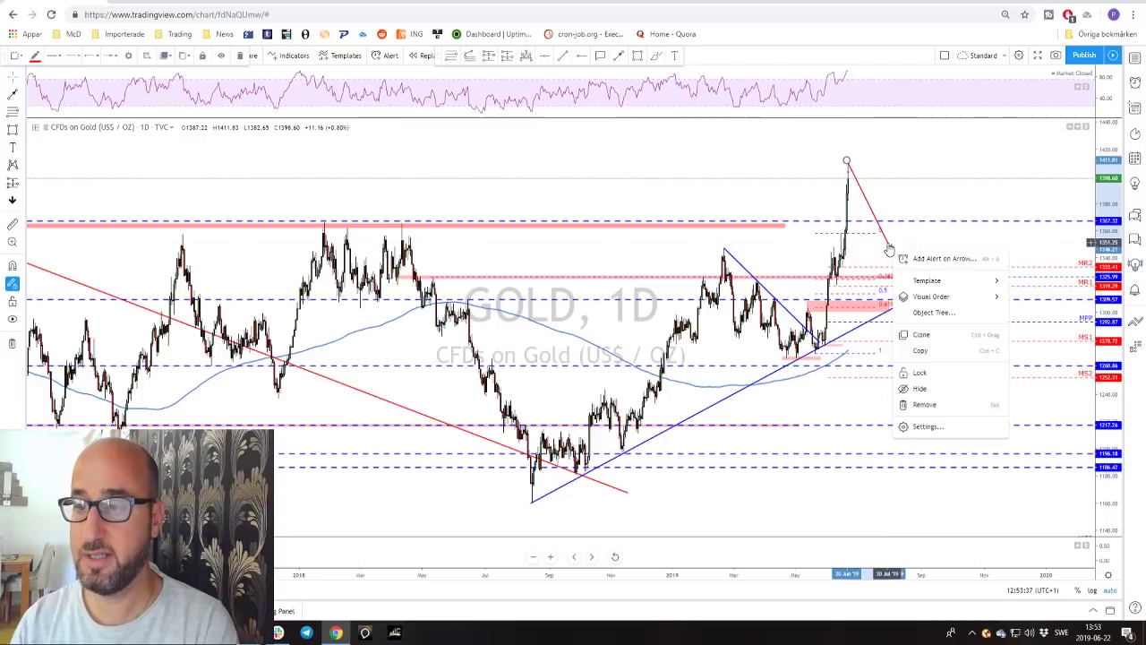
key(Escape)
key(Delete)
Draw one arrow from Gold's June high down to about 1366 and a second from its end up to about 1404.
scroll(891, 236, down, 2)
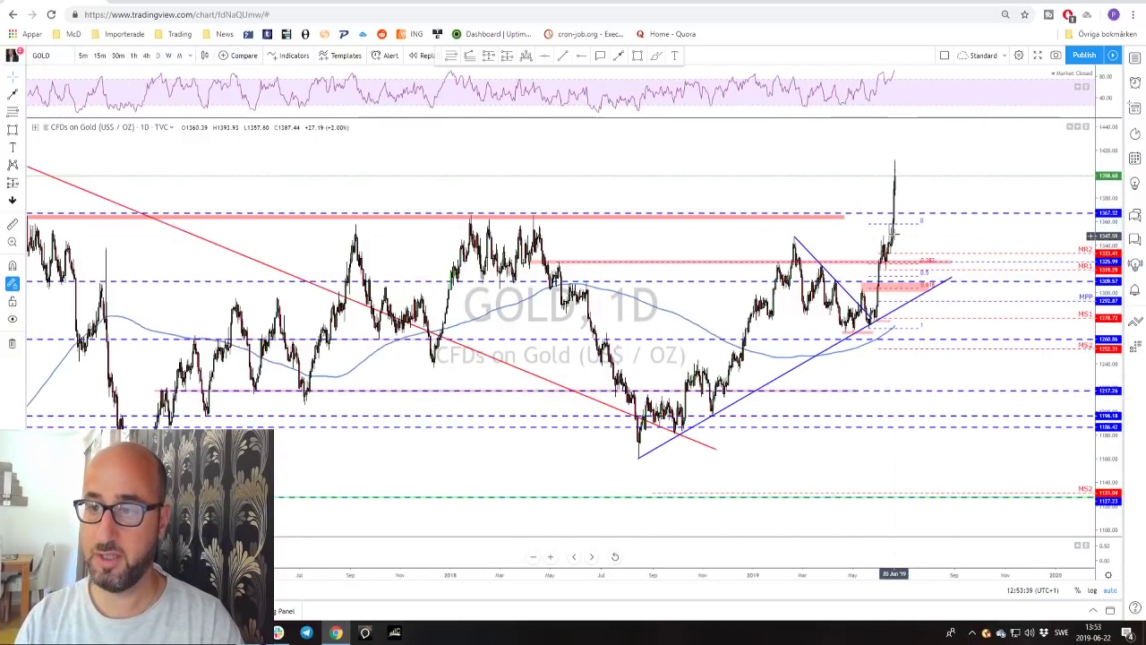
scroll(891, 230, down, 1)
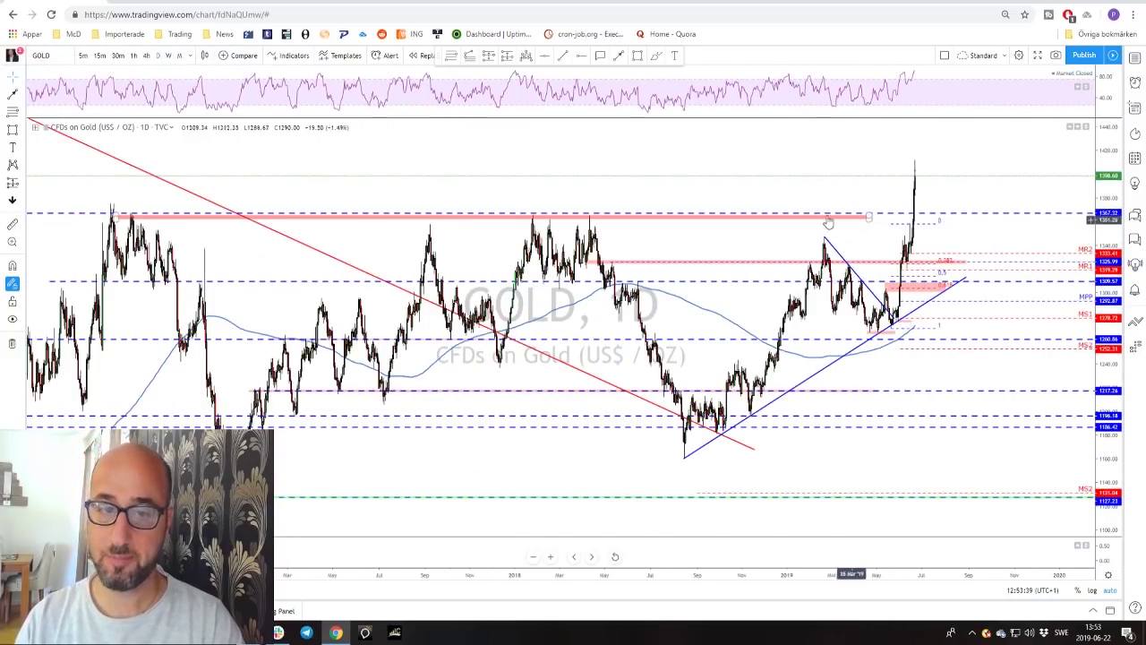
click(620, 55)
drag(917, 163, 947, 214)
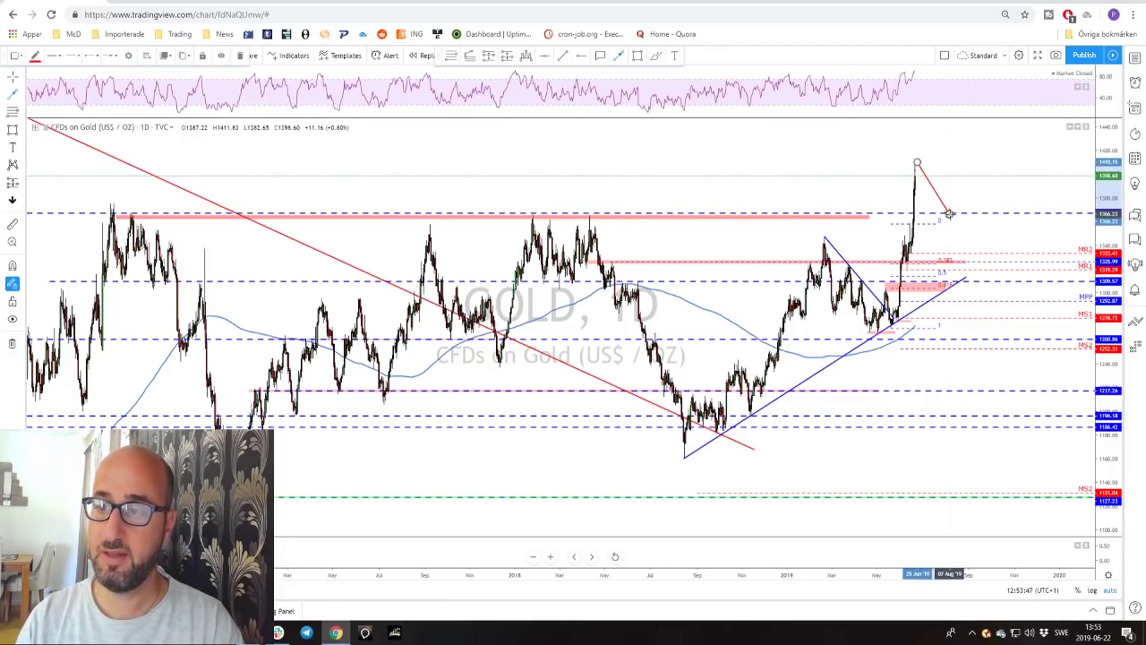
click(949, 212)
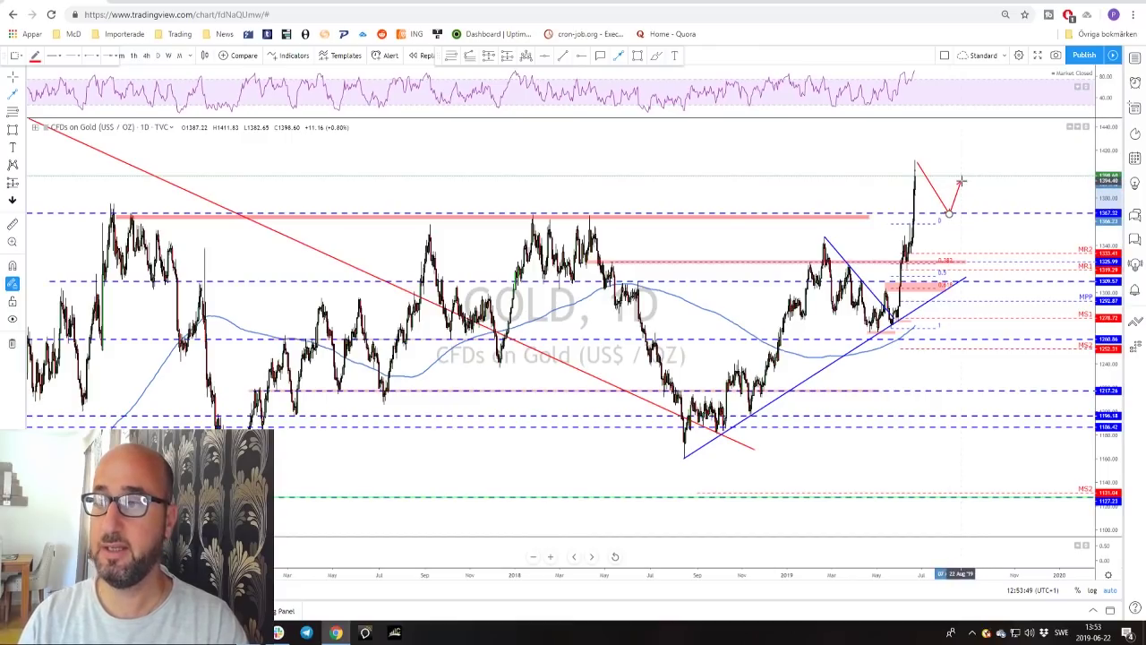
double_click(966, 170)
Extend the red zone at the 1367.32 level forward in time to about 20 November 2019.
scroll(806, 223, down, 2)
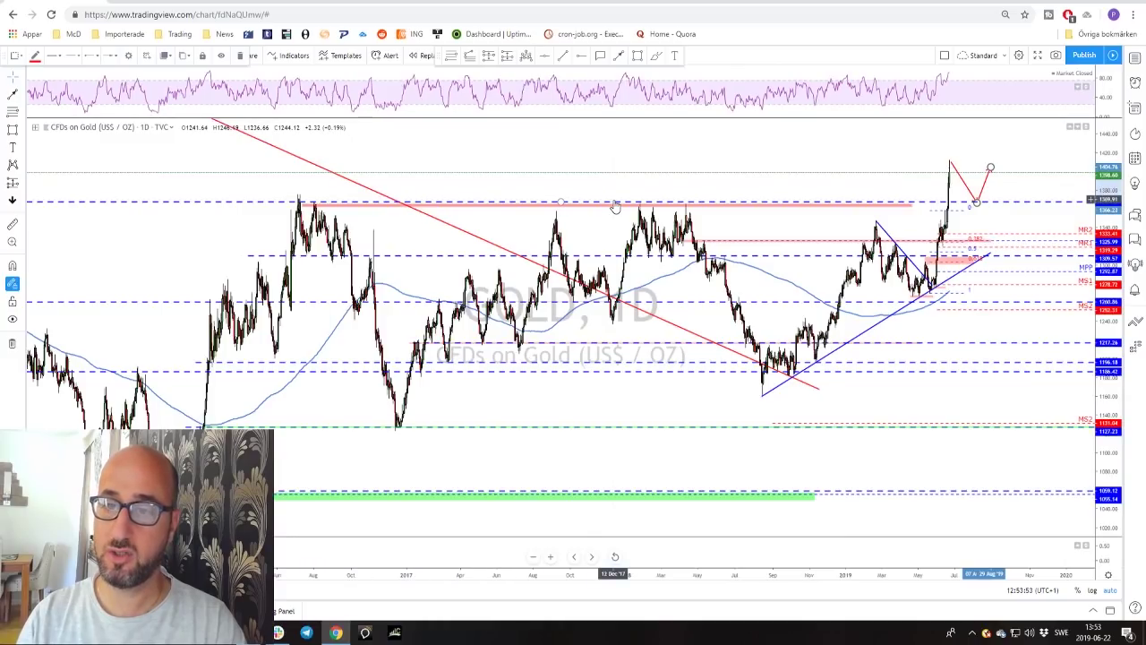
scroll(743, 208, up, 1)
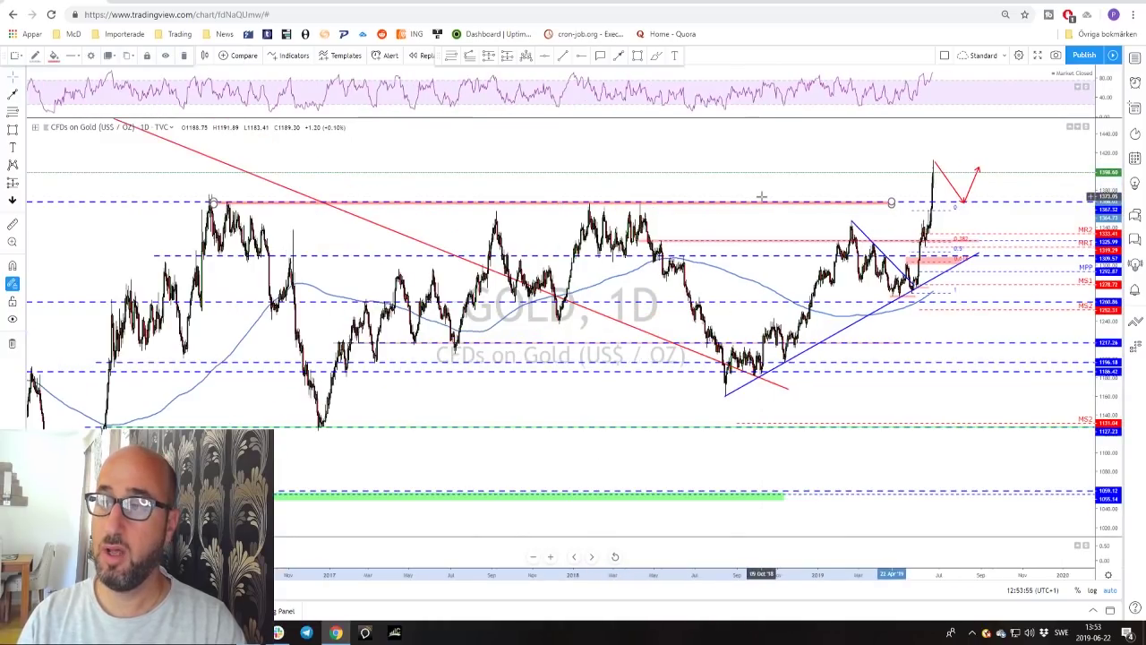
drag(894, 202, 1035, 201)
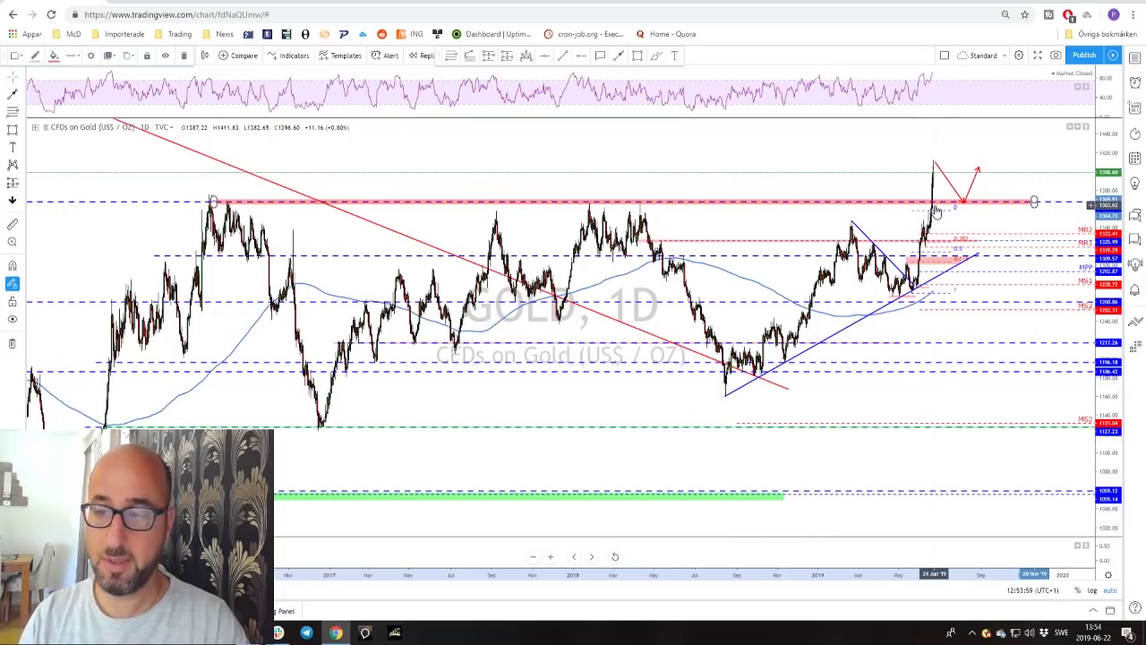
Sketch a freehand zigzag from Gold's June high down to the 1367.32 zone with a rebound, plus a falling line across it.
scroll(877, 208, up, 1)
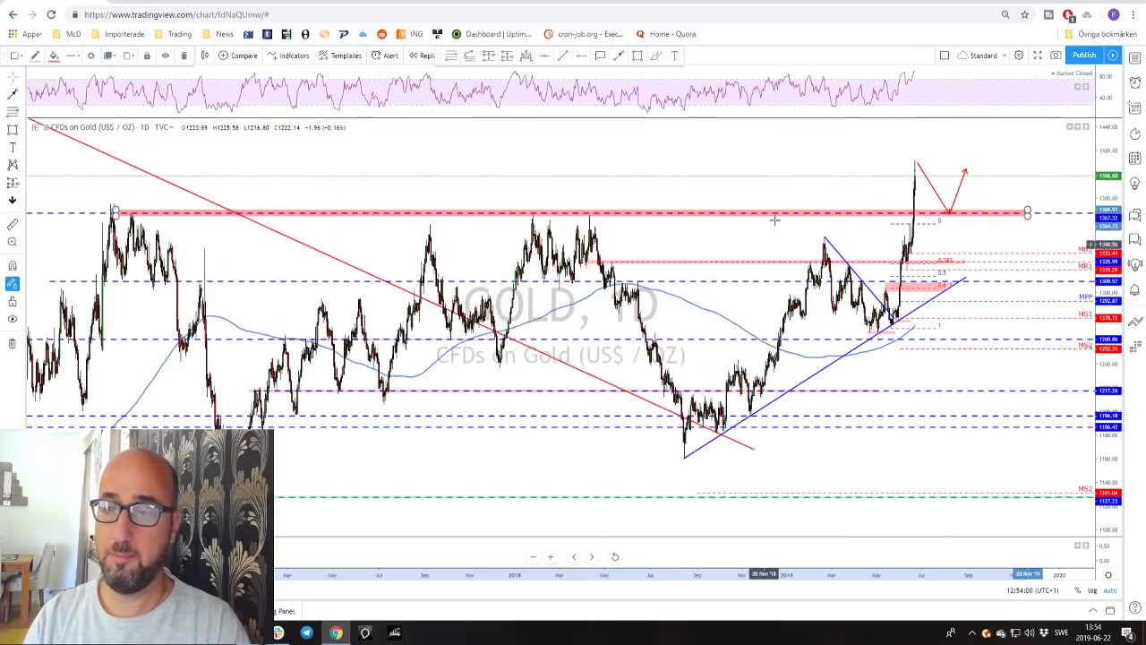
click(620, 56)
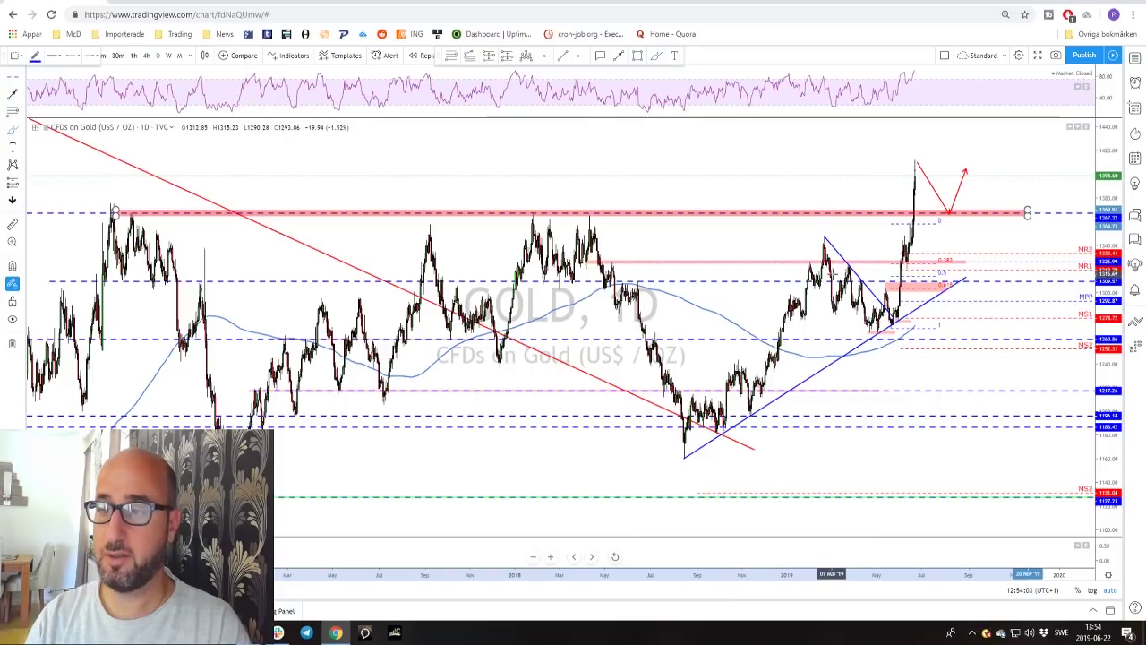
drag(915, 165, 932, 170)
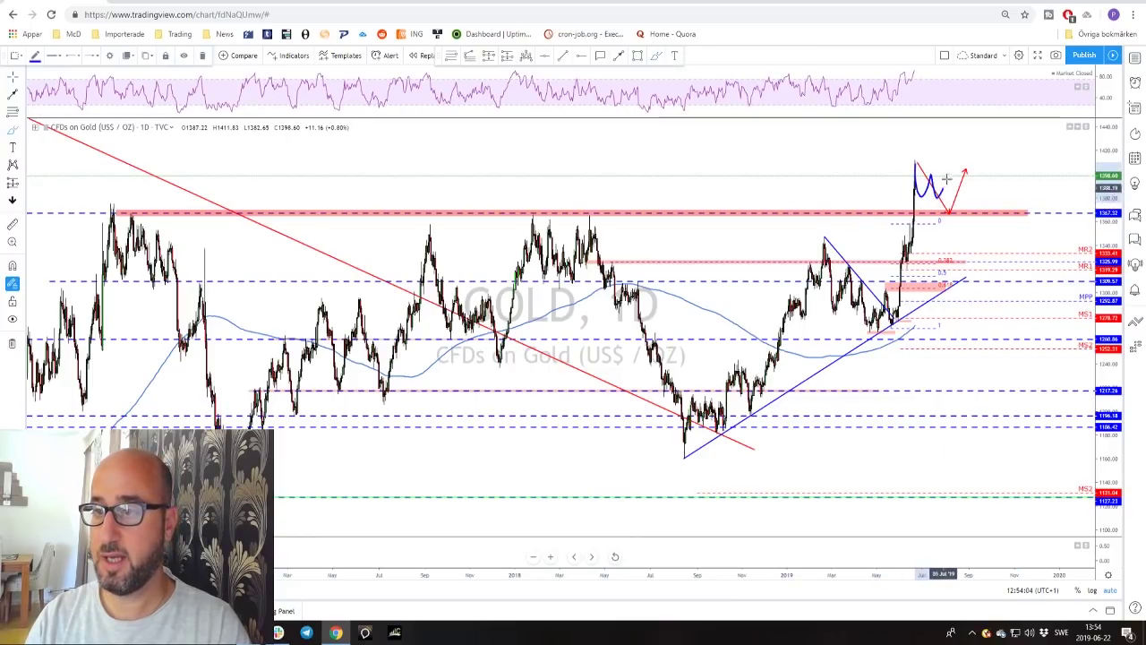
drag(972, 215, 983, 155)
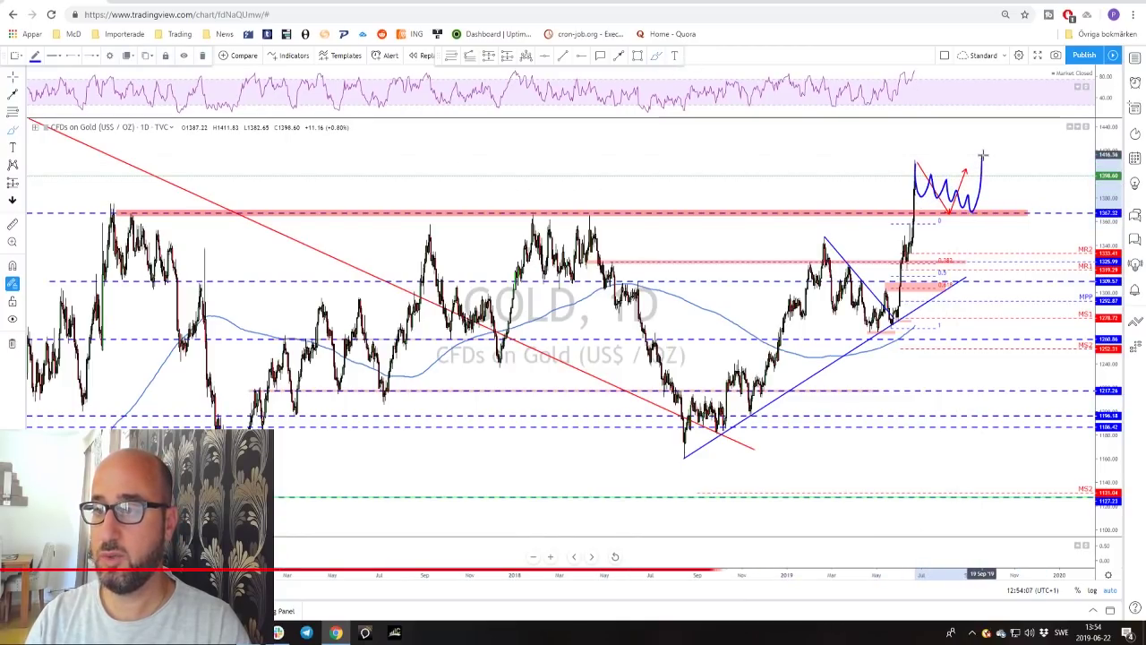
drag(912, 157, 1004, 218)
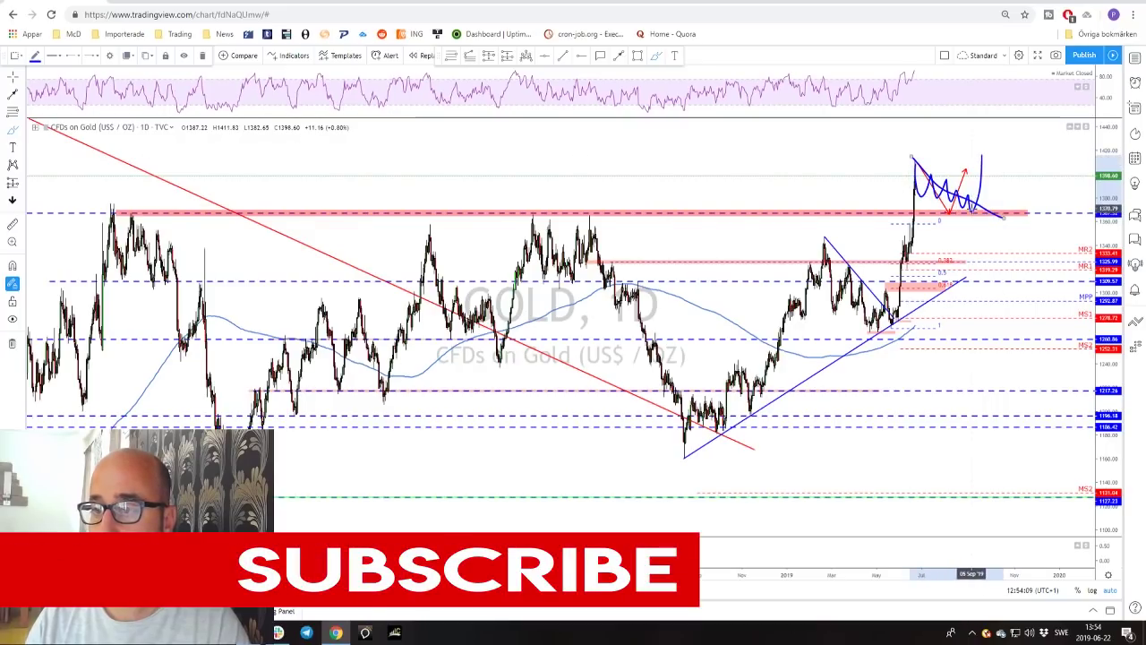
Undo the freehand zigzag, rebound and falling line on the Gold chart.
key(ctrl+z)
key(ctrl+z)
key(ctrl+z)
key(ctrl+z)
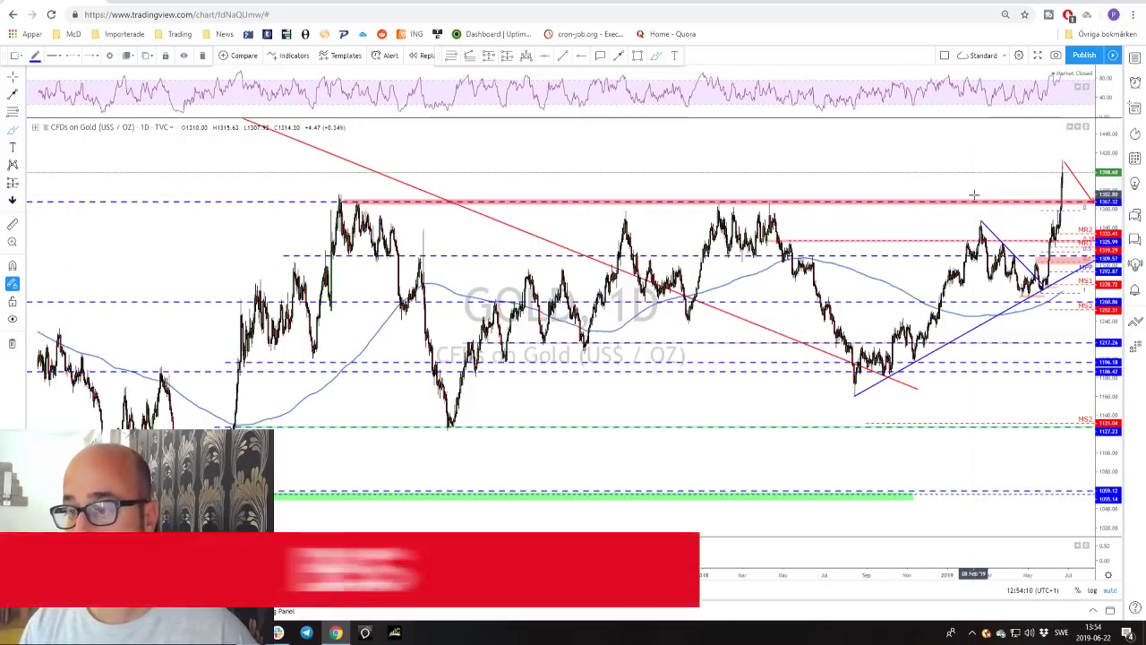
Switch the chart to EURUSD on the daily timeframe and examine the June rally against the moving average.
scroll(962, 192, up, 3)
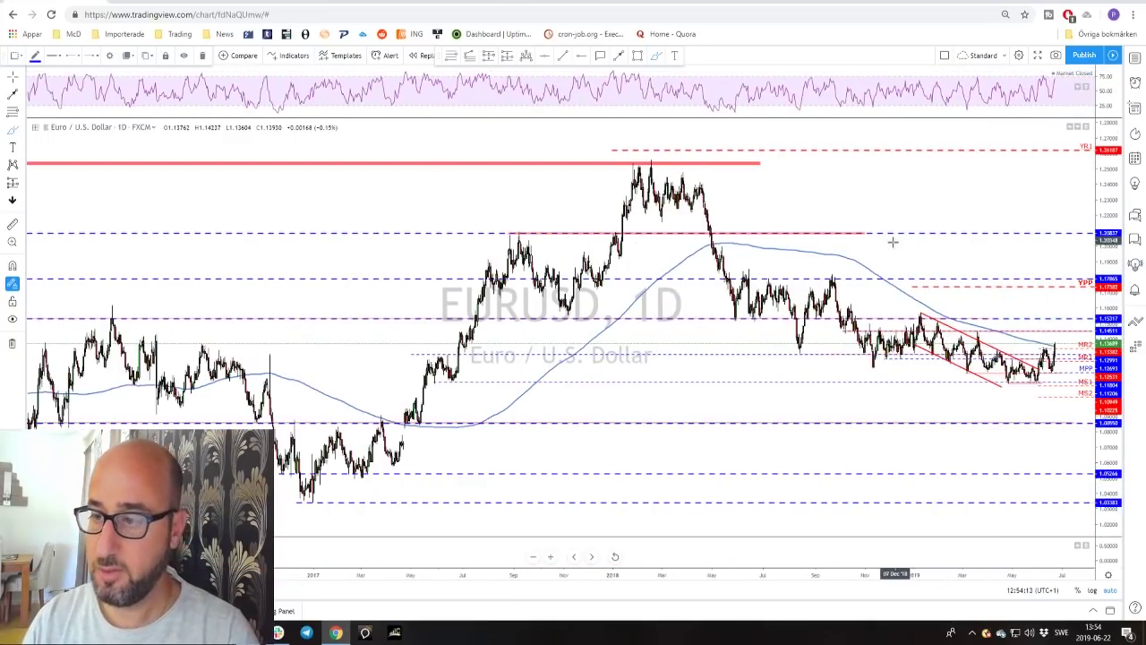
scroll(874, 259, up, 1)
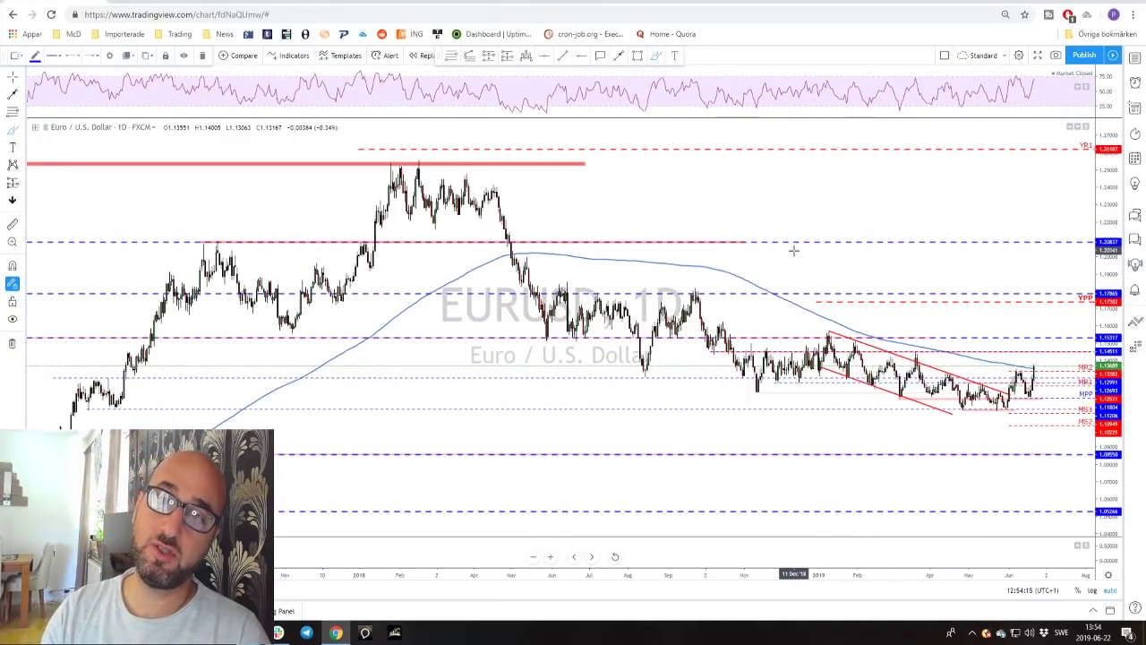
scroll(798, 291, up, 1)
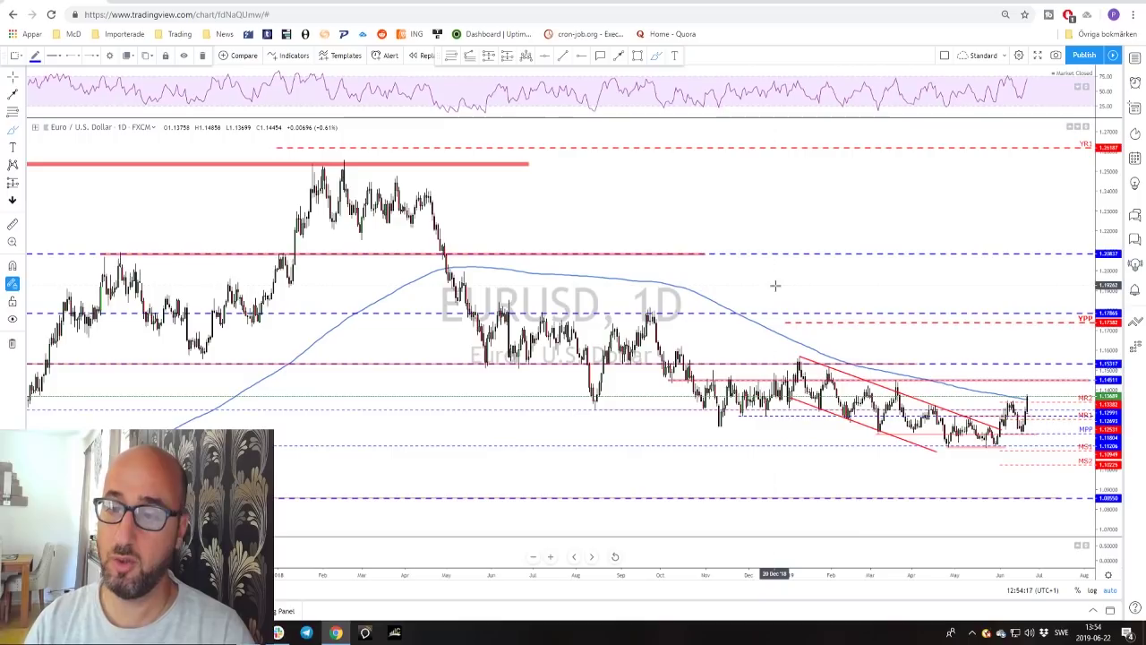
scroll(794, 292, up, 1)
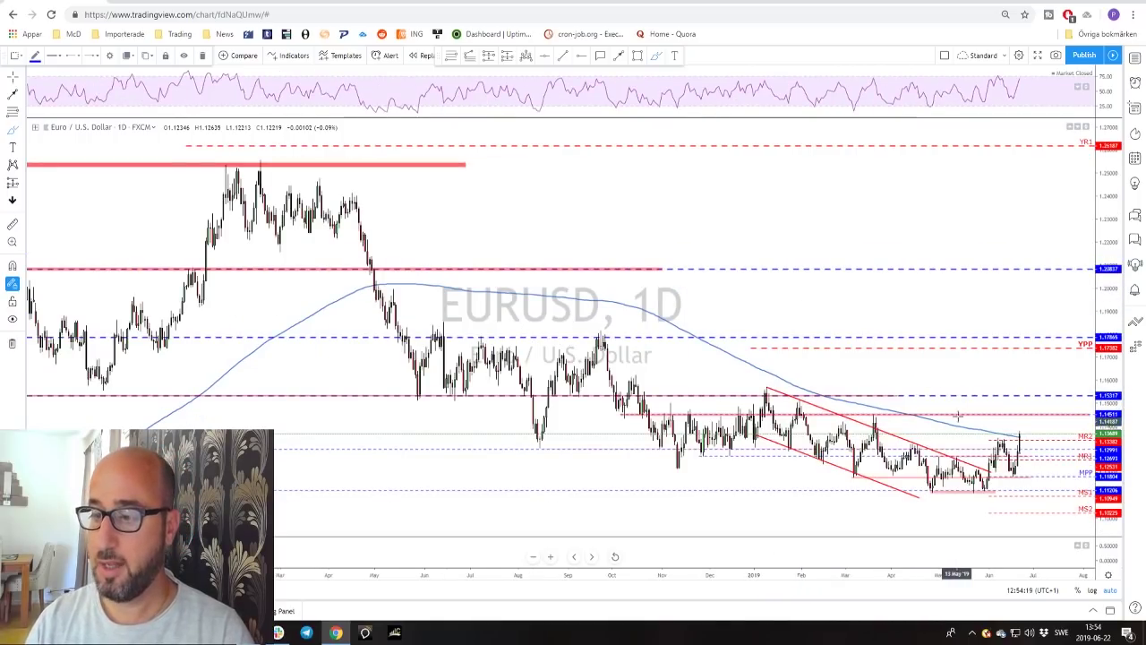
scroll(949, 386, up, 1)
scroll(891, 394, up, 1)
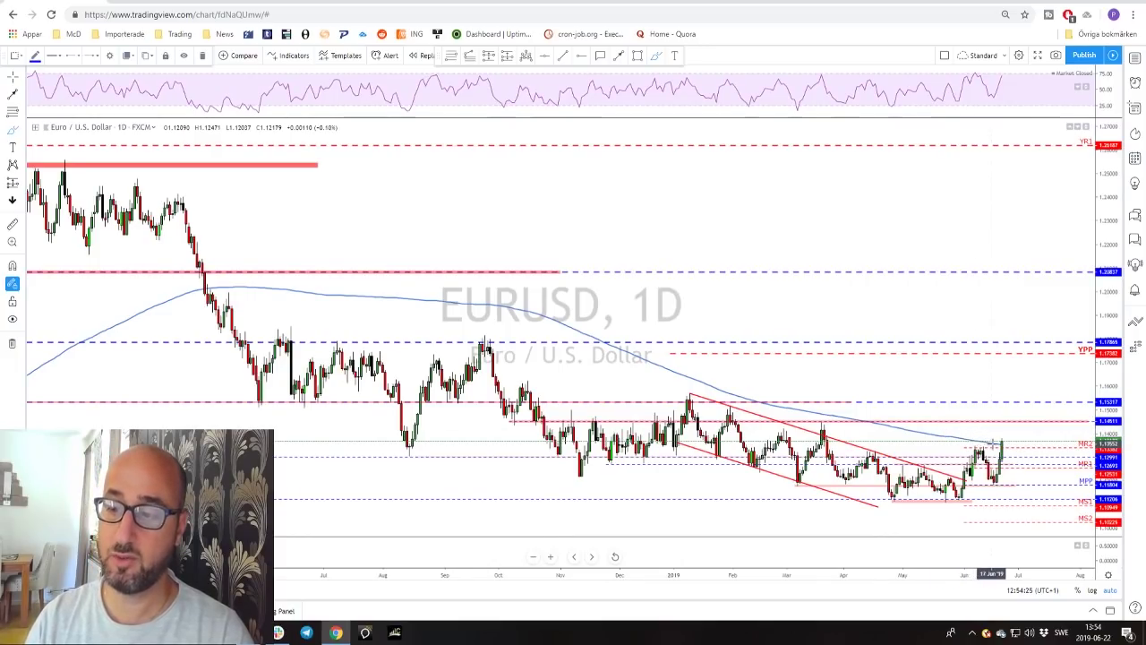
scroll(975, 437, up, 5)
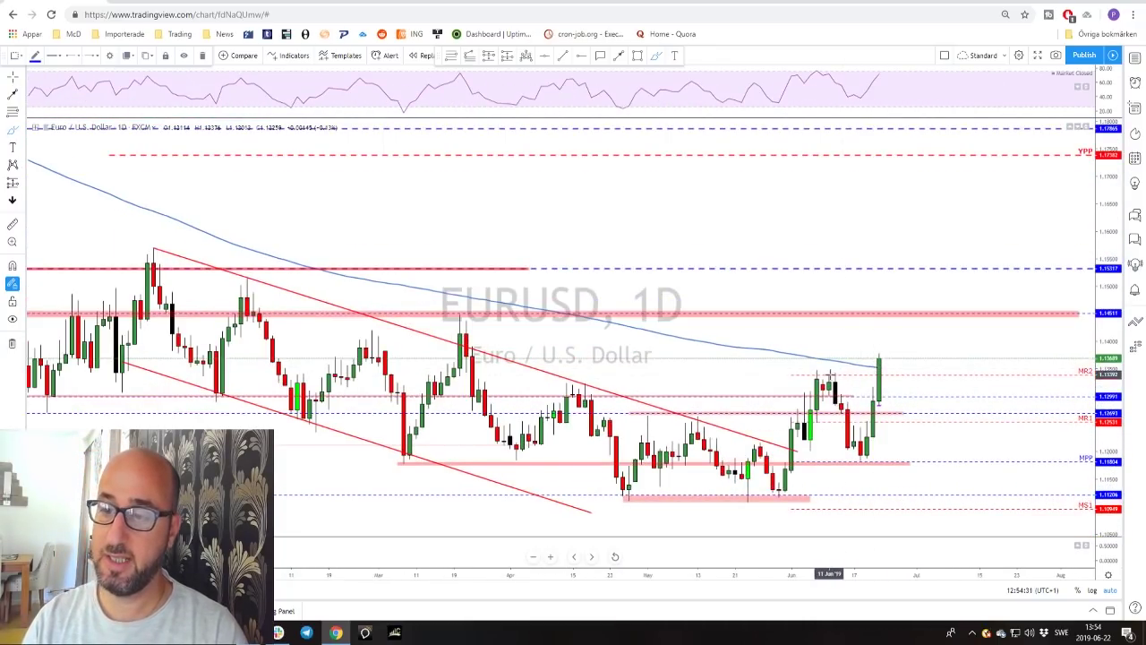
Try to mark a small rectangular zone across the EURUSD highs of 6–17 June near MR2, and delete it.
click(638, 56)
drag(812, 369, 848, 377)
click(853, 376)
right_click(841, 375)
click(854, 370)
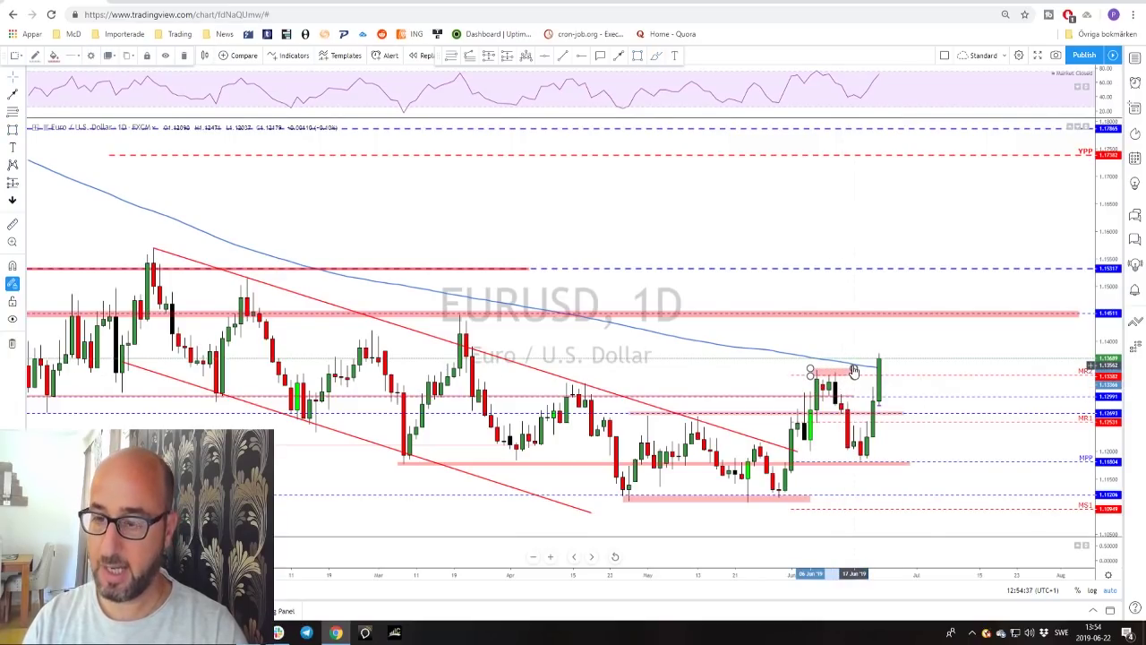
key(Delete)
Try to draw an arrow from the 21 June candle up to the 1.14511 resistance zone.
scroll(797, 339, down, 1)
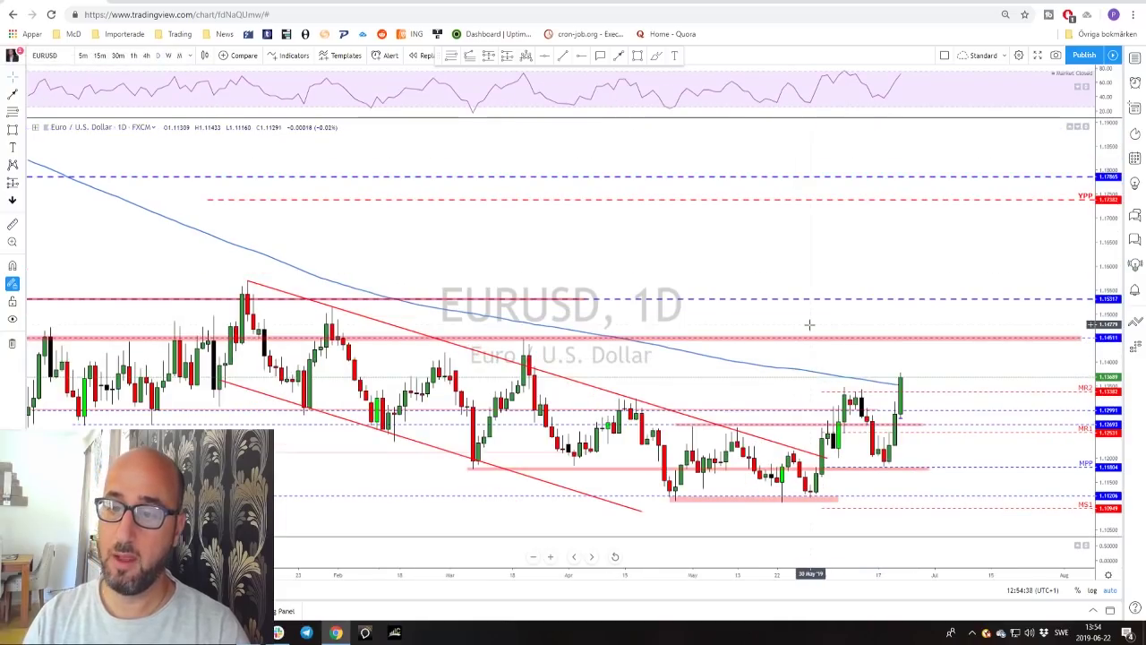
click(619, 55)
drag(901, 383, 916, 338)
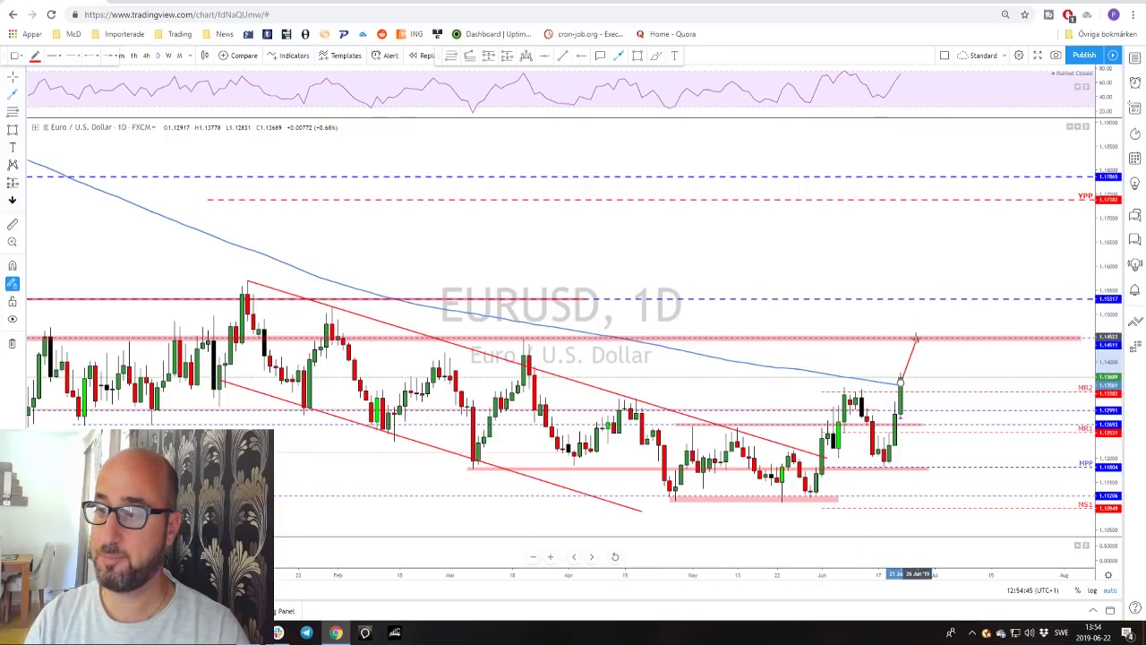
drag(916, 337, 524, 337)
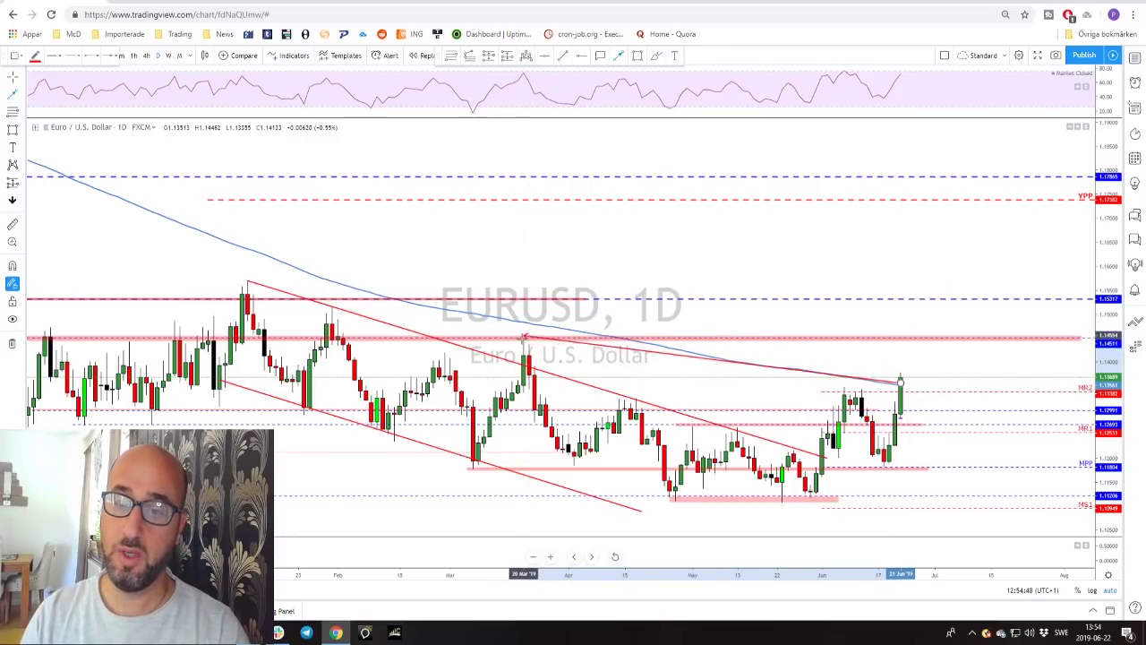
scroll(538, 337, down, 4)
drag(398, 374, 985, 405)
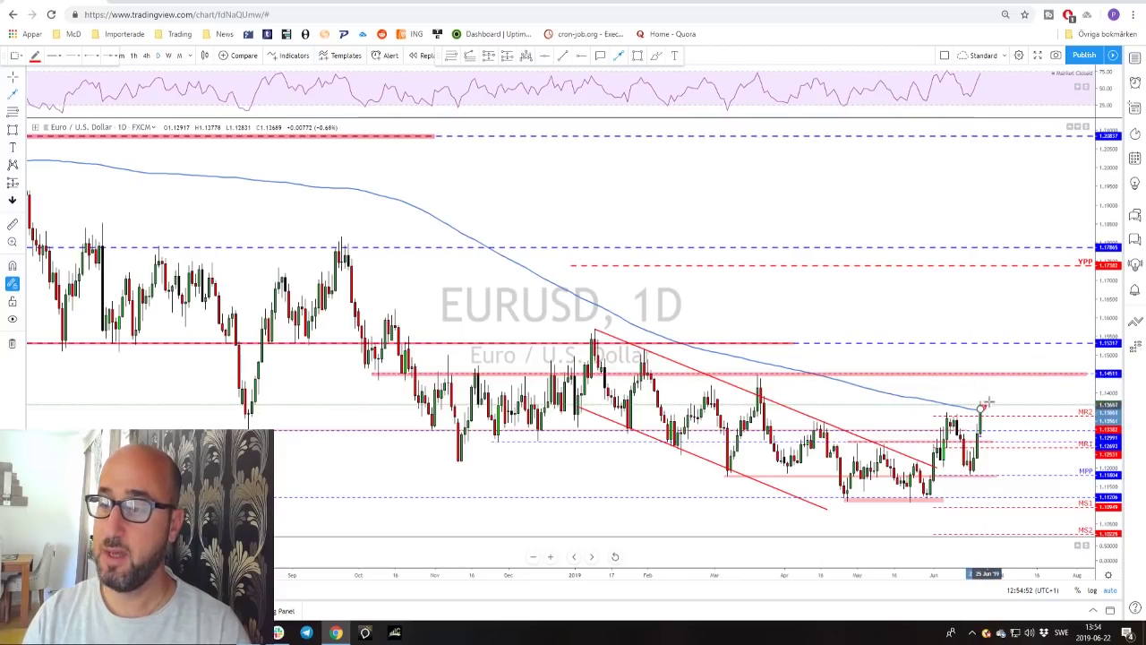
scroll(1039, 389, up, 2)
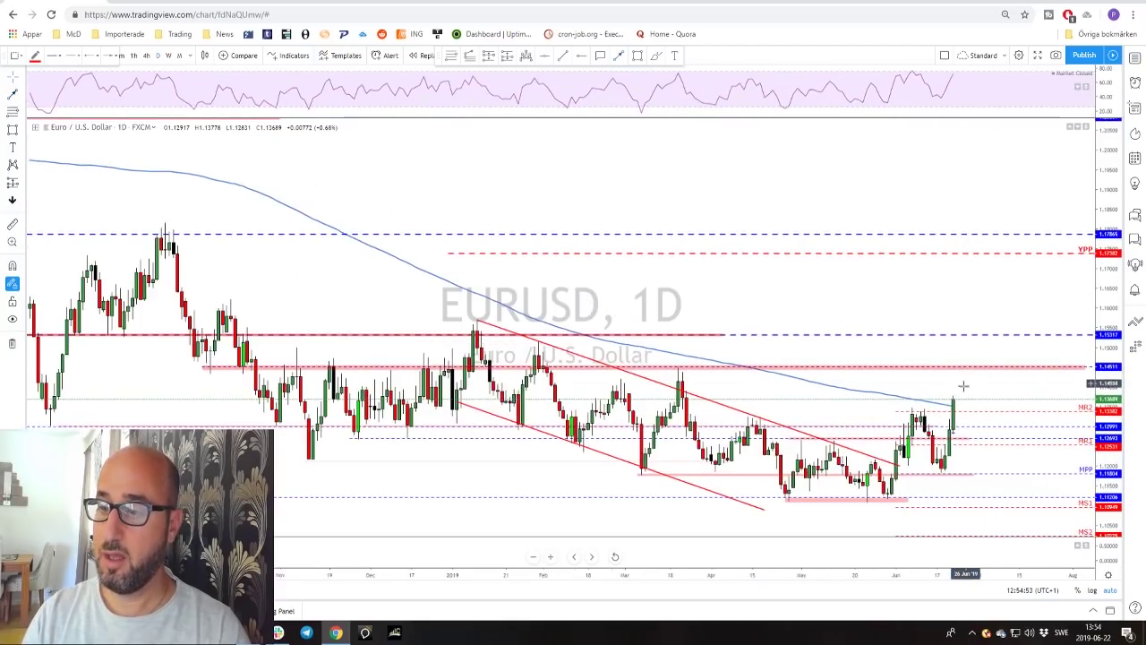
Brush the June swings up to the 1.14511 zone and circle the March high and the projected high there.
click(659, 56)
mouse_move(892, 494)
mouse_down()
mouse_move(915, 407)
mouse_move(947, 473)
mouse_move(959, 408)
mouse_up()
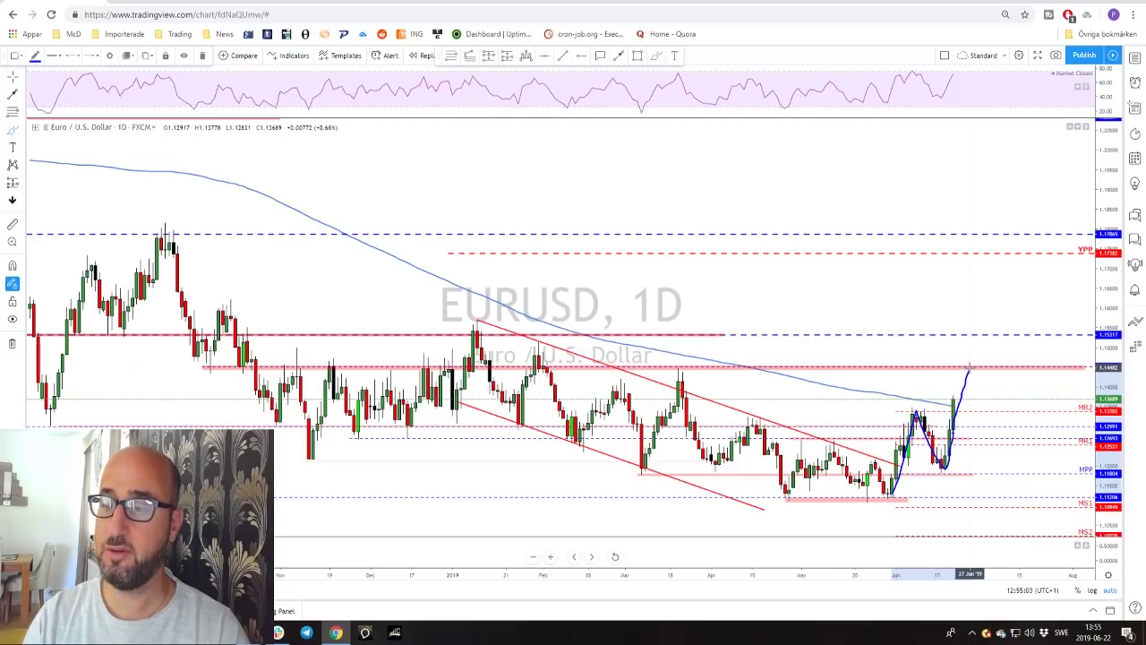
drag(681, 359, 683, 360)
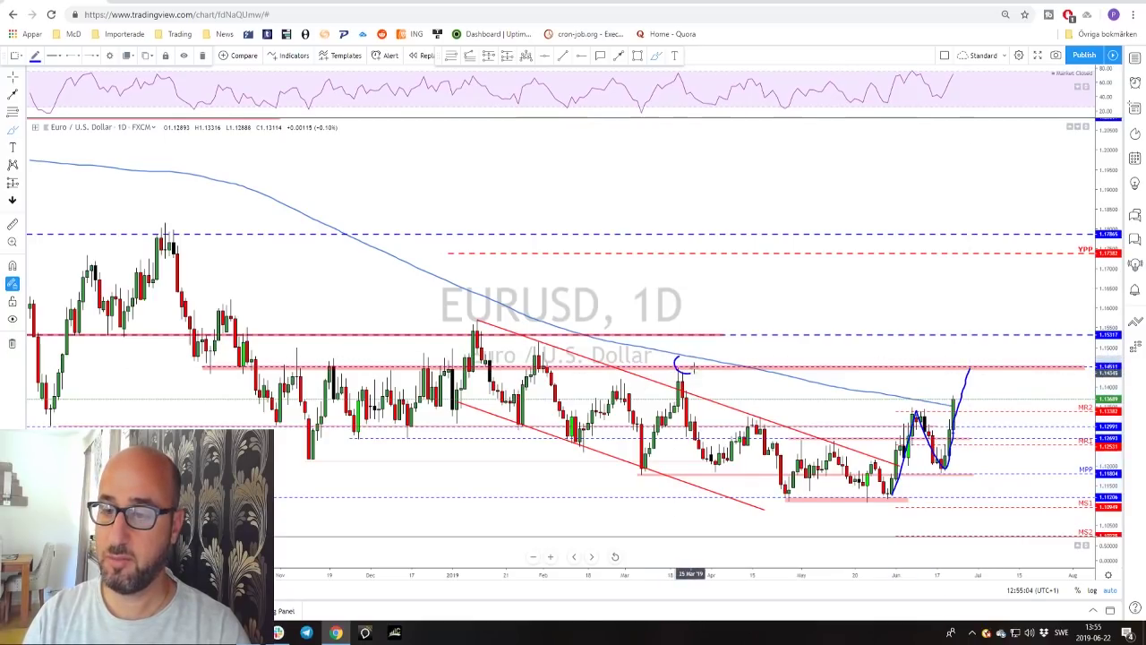
drag(972, 362, 973, 368)
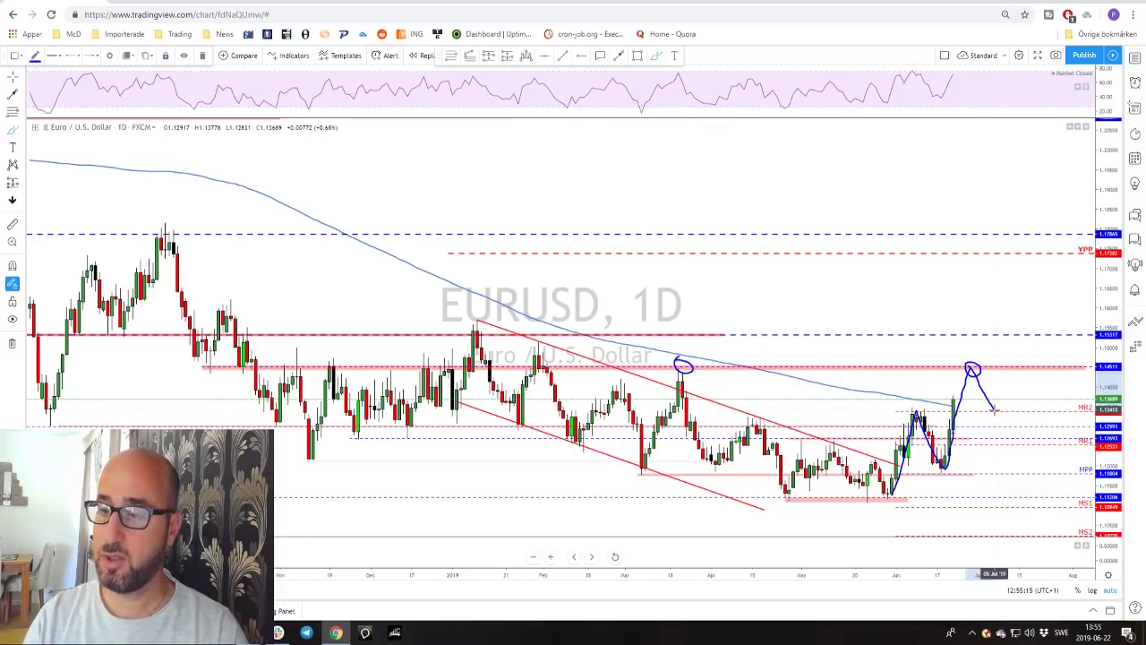
Extend the brushed path with a pullback and new rise, and sketch rising channel lines below and above it.
drag(995, 412, 1011, 347)
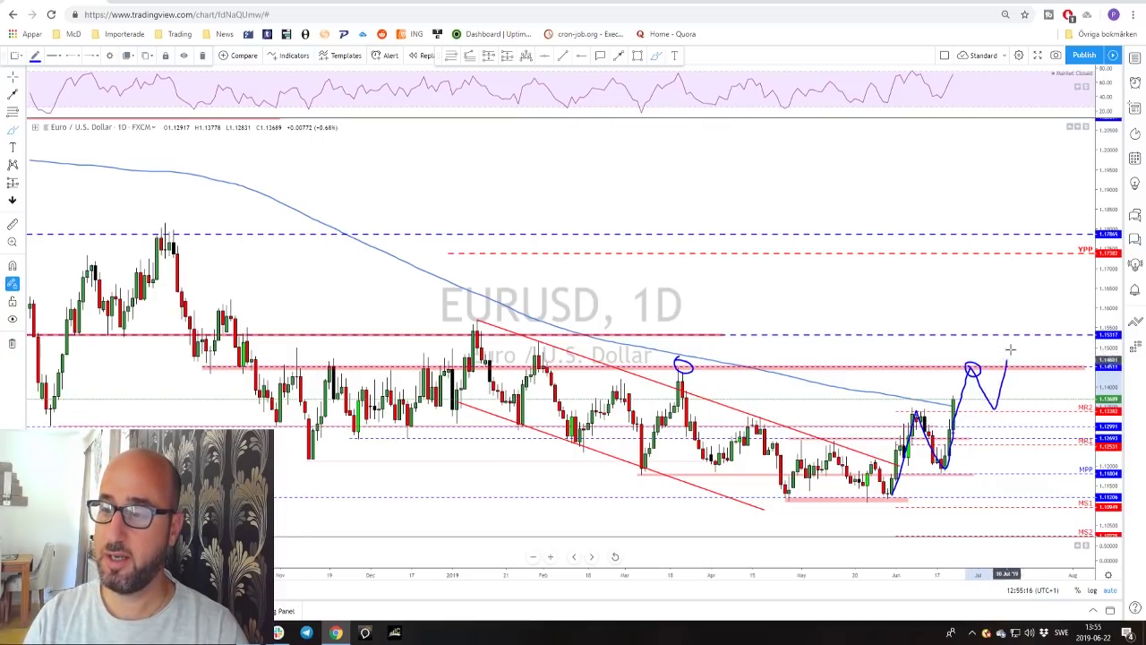
drag(889, 511, 1036, 377)
drag(885, 436, 994, 334)
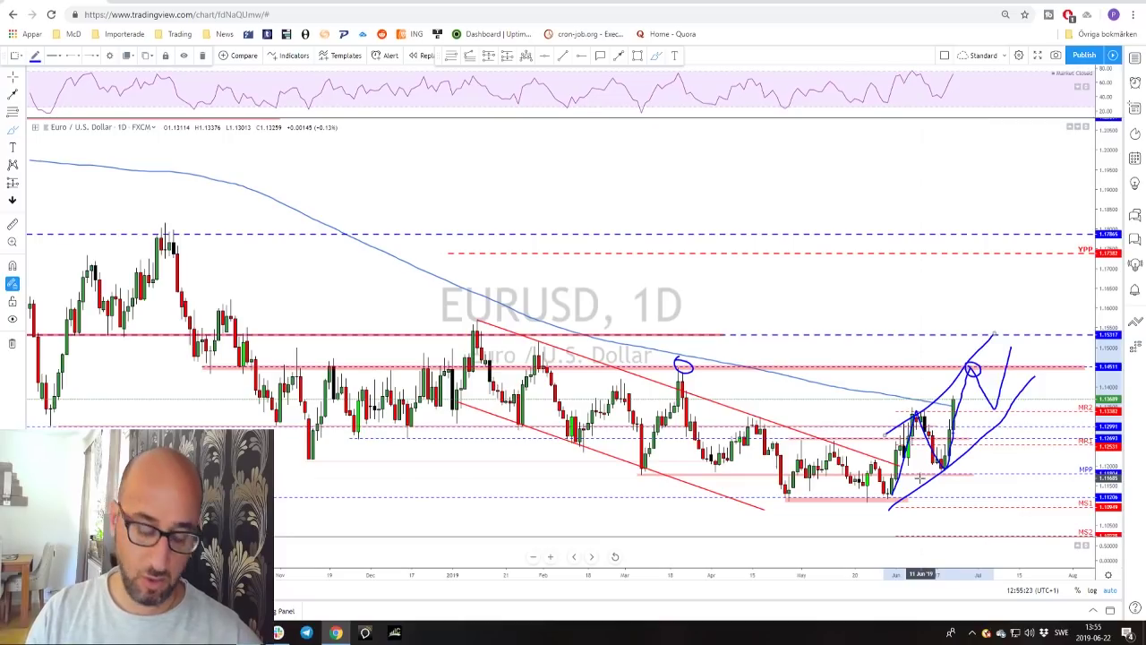
Undo the channel lines and pullback extension, and circle the mid-June low and the early-June swing high freehand.
key(ctrl+z)
key(ctrl+z)
key(ctrl+z)
key(ctrl+z)
key(ctrl+z)
key(ctrl+z)
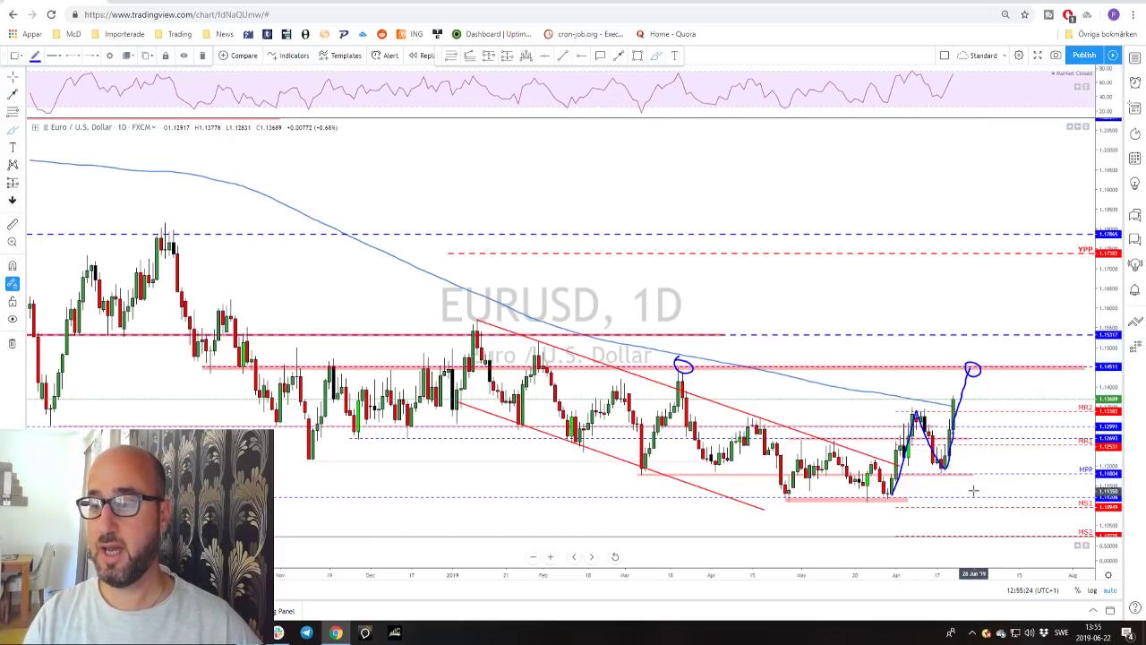
drag(945, 464, 948, 457)
drag(912, 402, 933, 424)
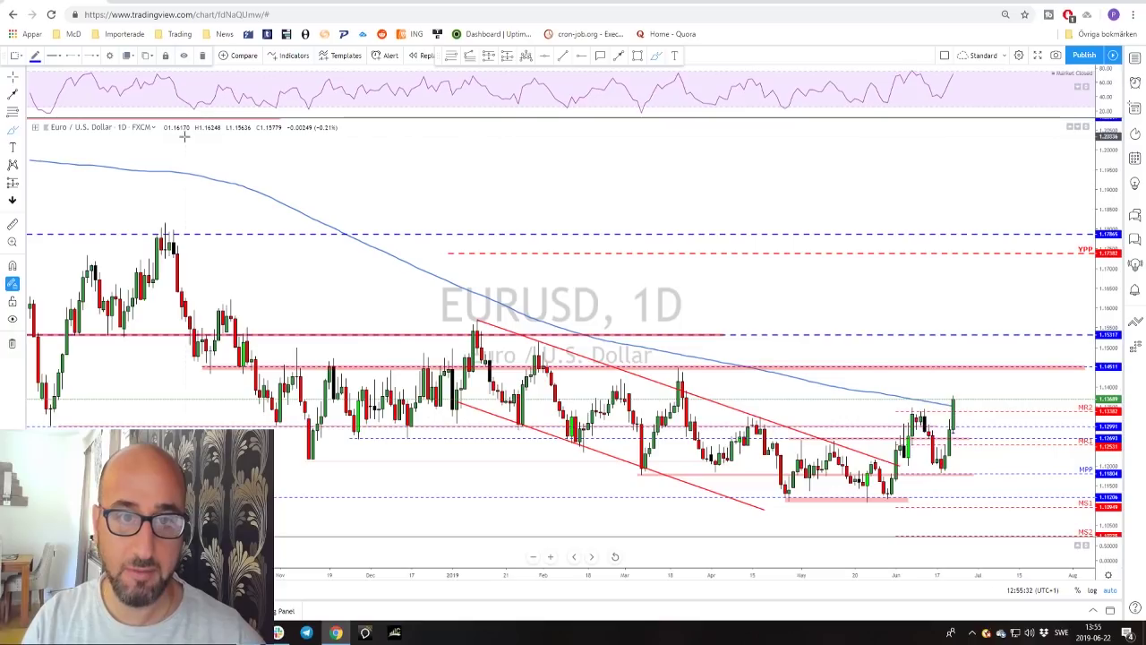
Switch EURUSD to the 4-hour timeframe and bring the price history since March into view.
click(147, 55)
scroll(869, 218, down, 5)
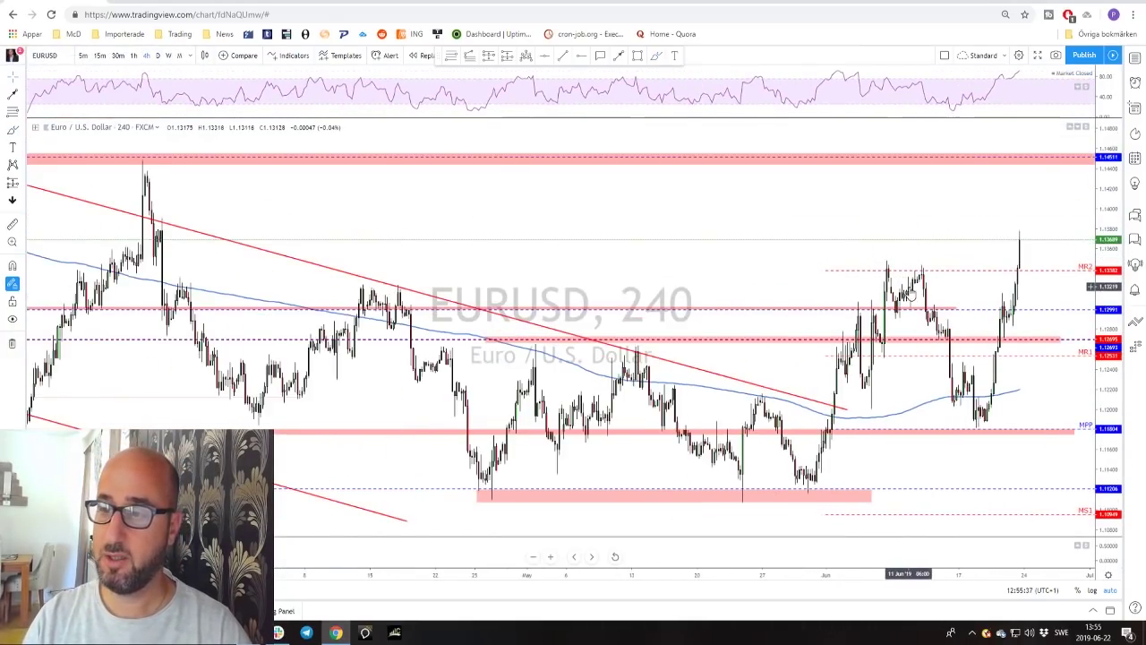
scroll(882, 264, down, 3)
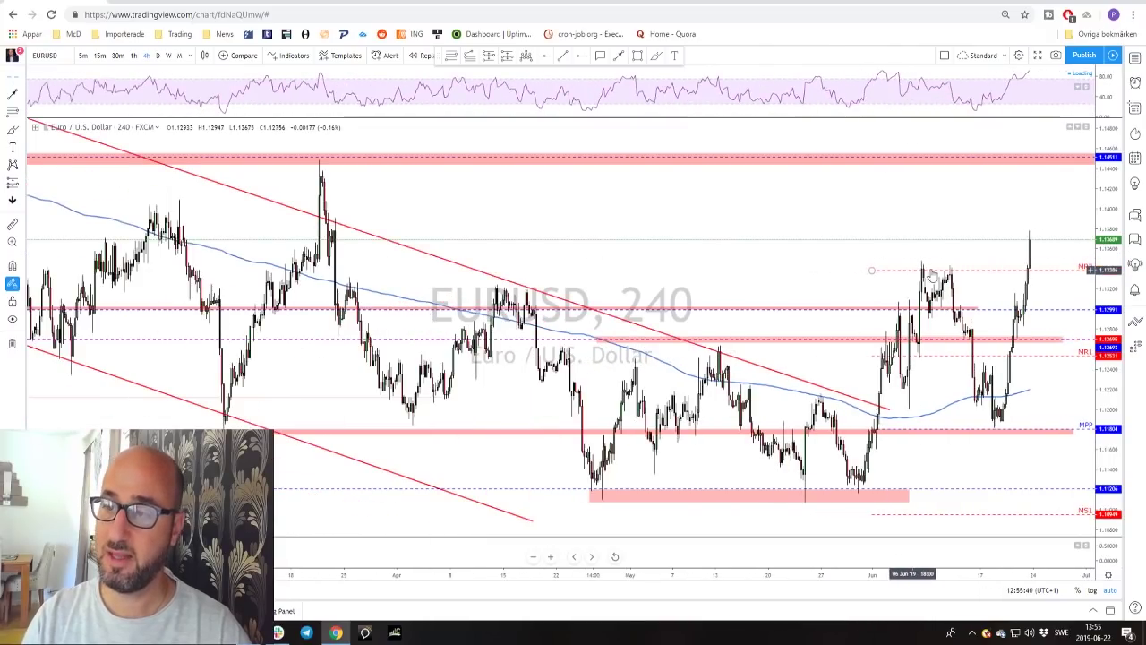
Brush a EURUSD pullback from the latest high to the 1.12991 level and a rise back up, and circle the projected low.
scroll(912, 277, down, 2)
drag(914, 287, 821, 289)
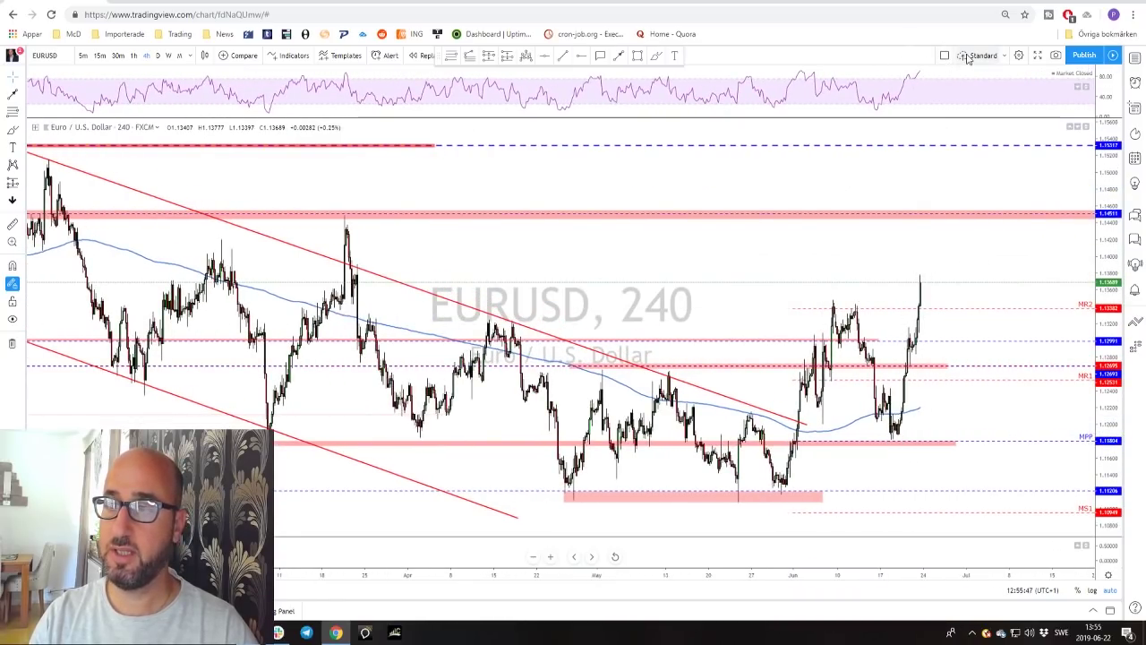
click(657, 56)
drag(921, 278, 985, 339)
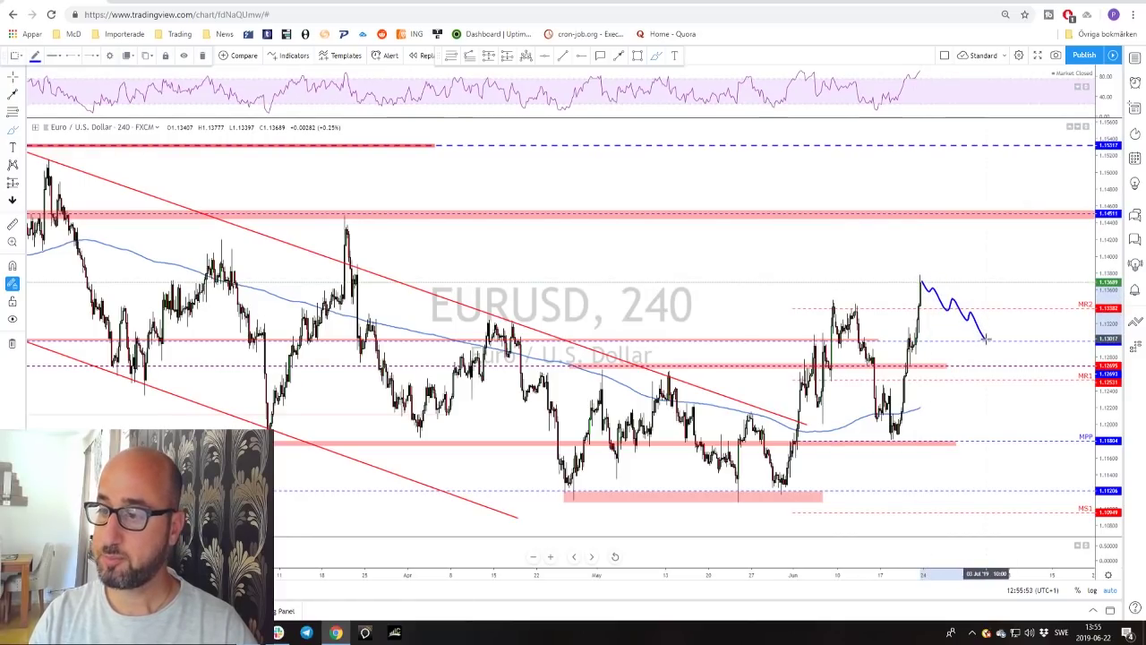
drag(985, 339, 994, 269)
drag(985, 327, 983, 337)
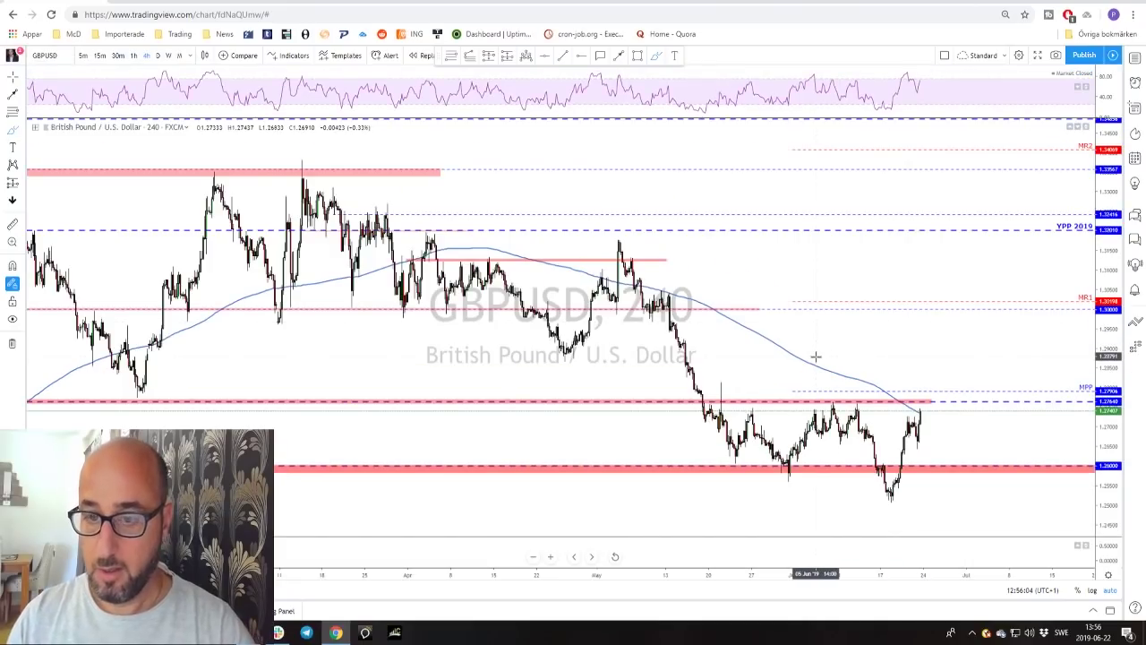
Bring up the GBPUSD 4-hour chart and circle the latest candle and the two earlier June highs at the 1.27640 resistance zone.
scroll(812, 363, down, 3)
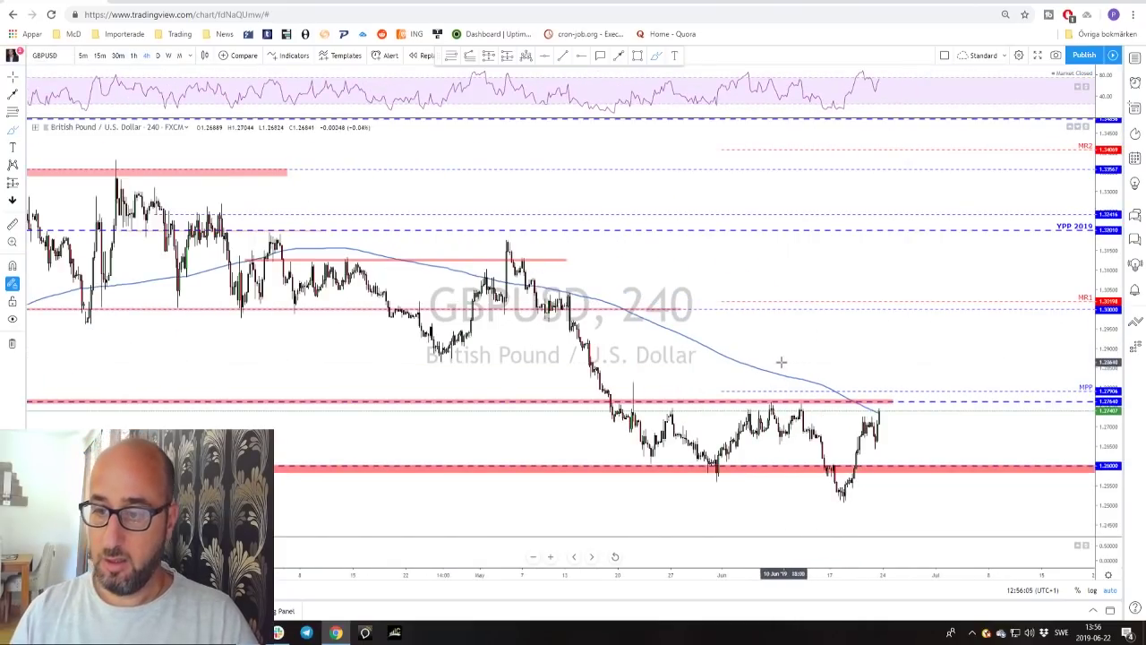
scroll(784, 362, up, 1)
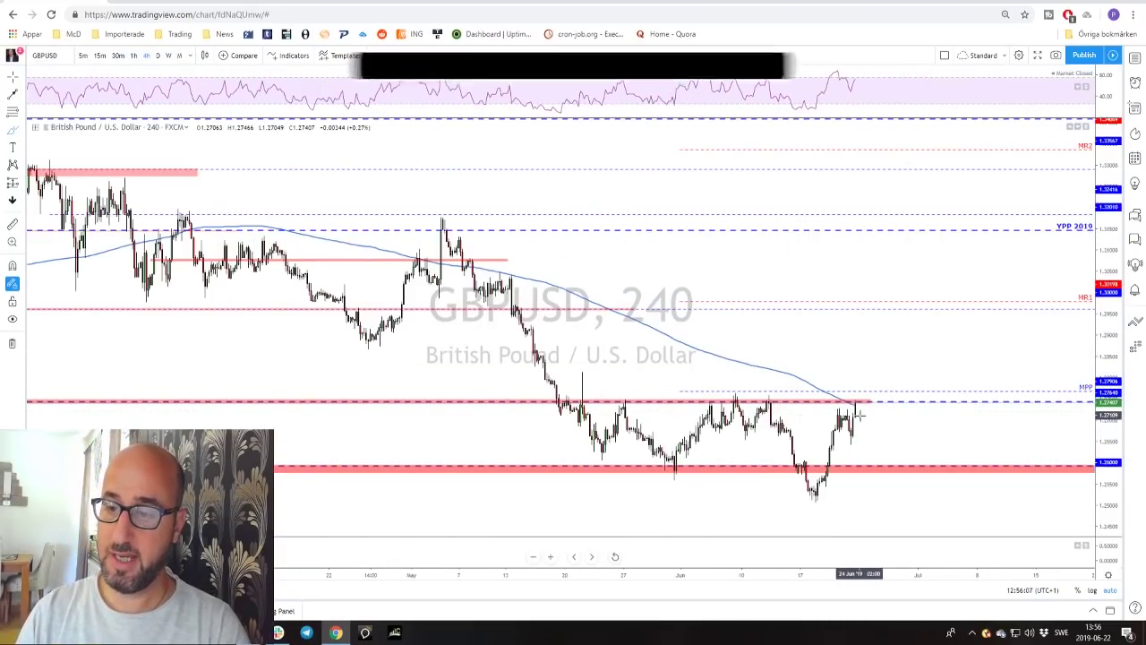
mouse_move(856, 392)
mouse_down()
mouse_move(867, 388)
mouse_move(855, 390)
mouse_up()
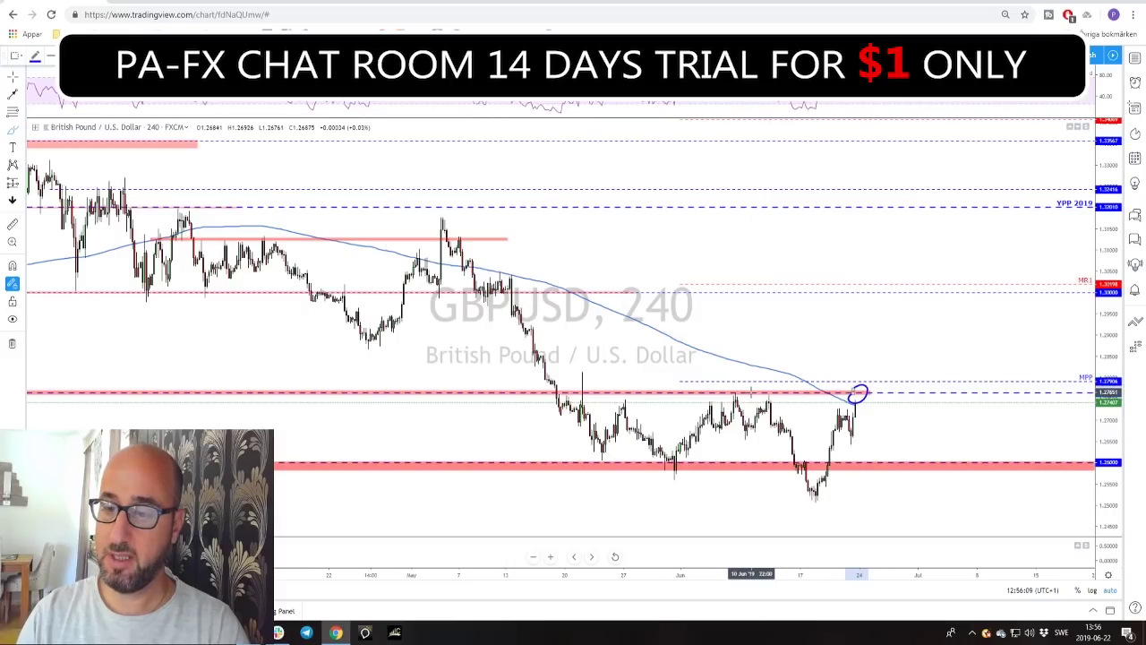
drag(727, 392, 762, 390)
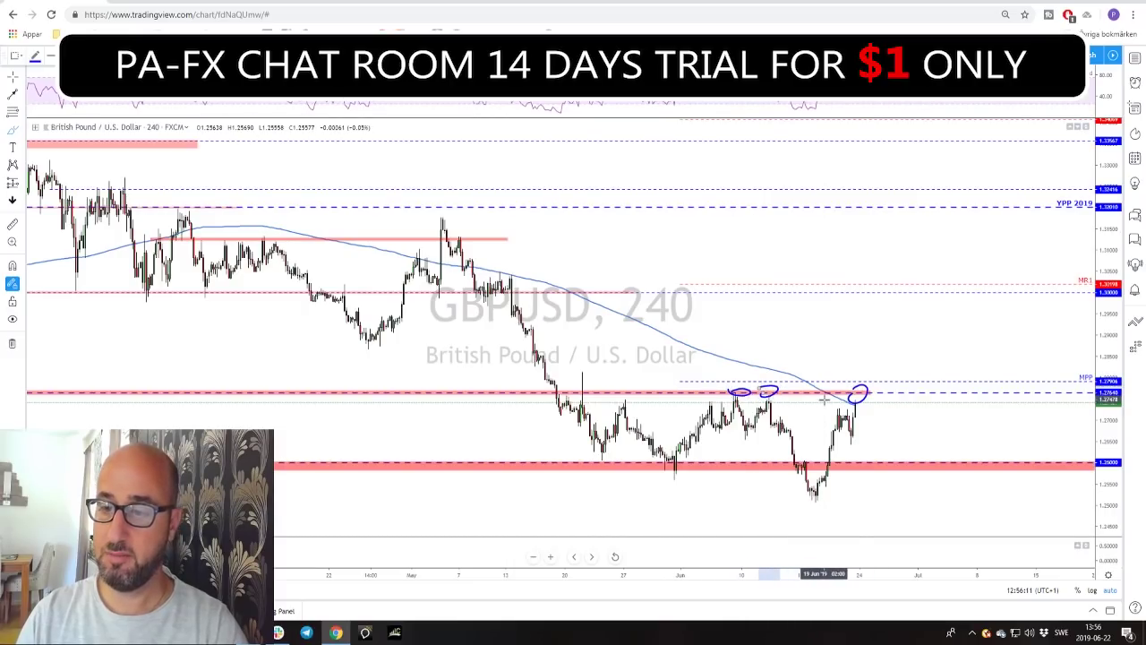
Undo the three circles at the GBPUSD resistance zone.
key(ctrl+z)
key(ctrl+z)
key(ctrl+z)
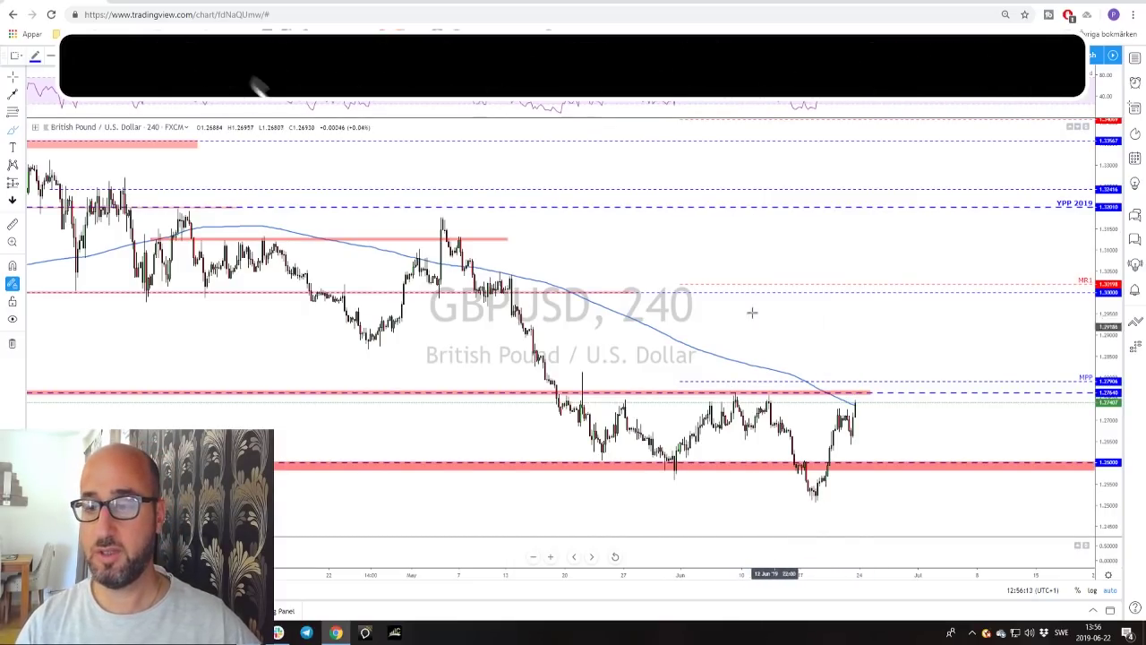
Switch GBPUSD to the daily timeframe and brush a break and retest of 1.27640, plus an alternative drop to the 1.26000 zone.
click(158, 55)
scroll(696, 329, up, 3)
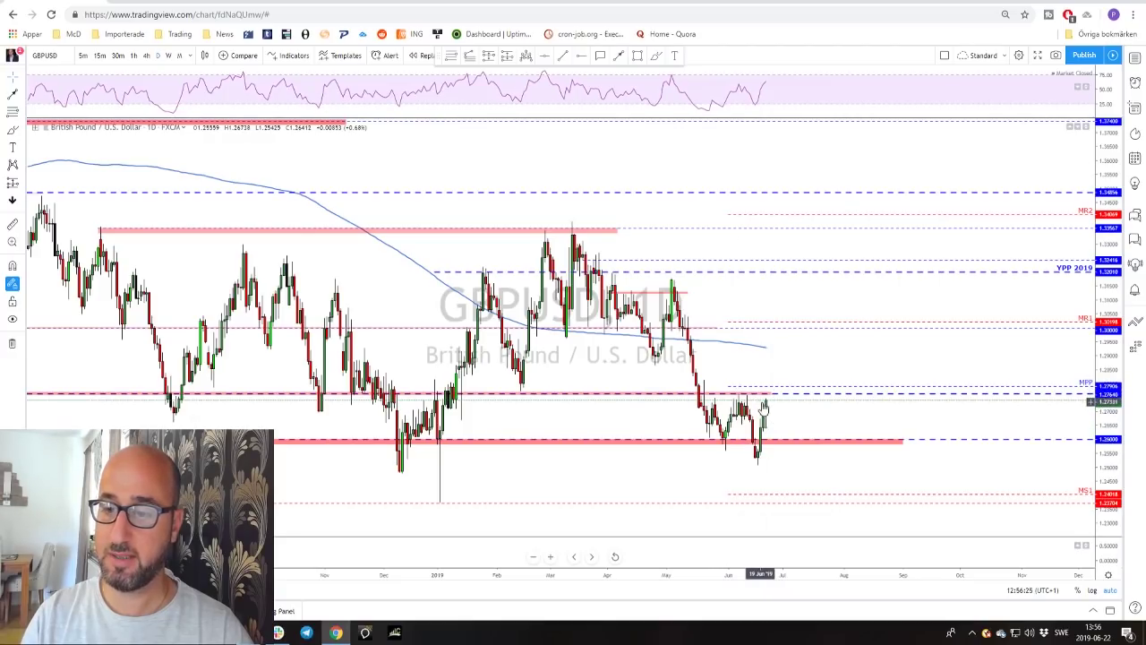
click(659, 56)
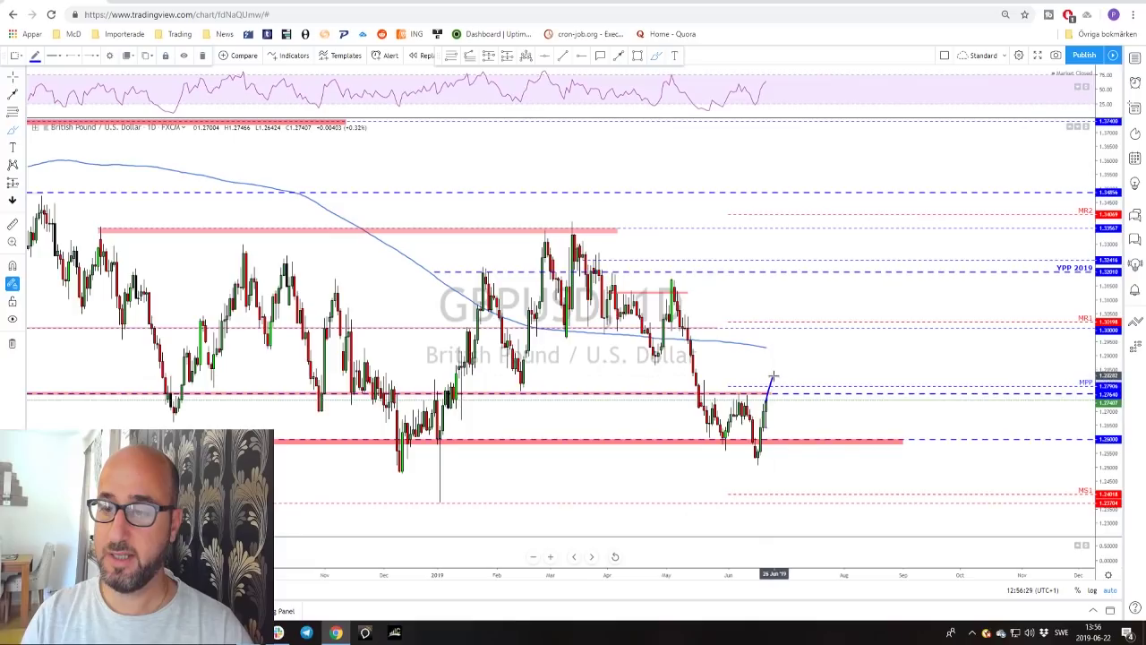
drag(723, 393, 778, 386)
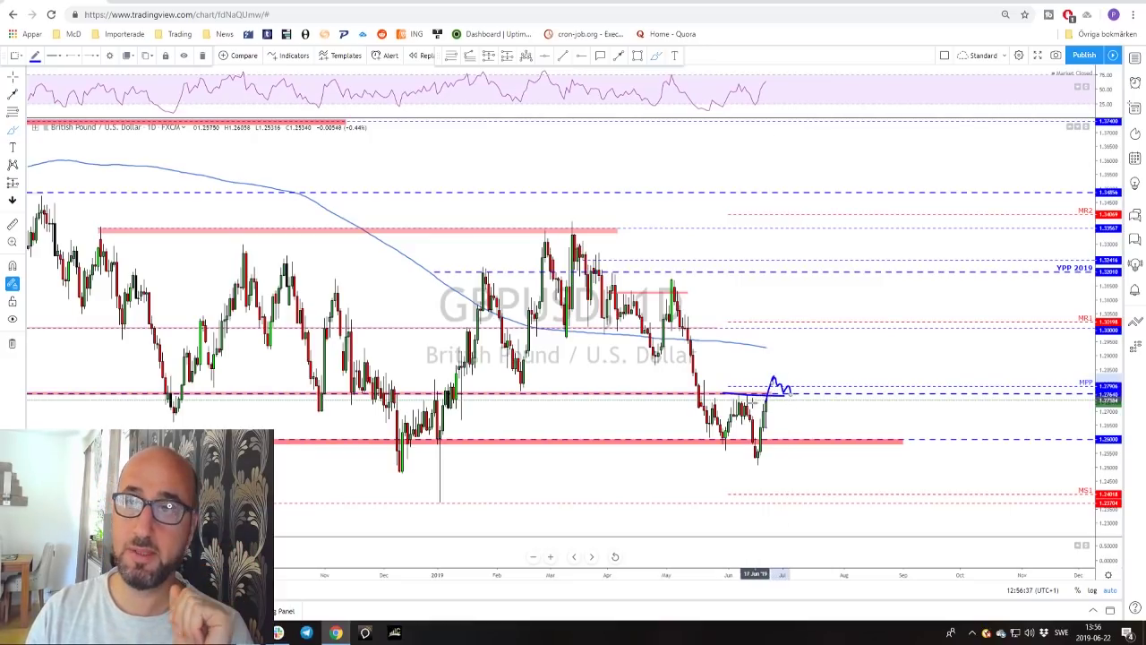
mouse_move(762, 377)
mouse_down()
mouse_move(781, 431)
mouse_move(792, 408)
mouse_move(824, 449)
mouse_up()
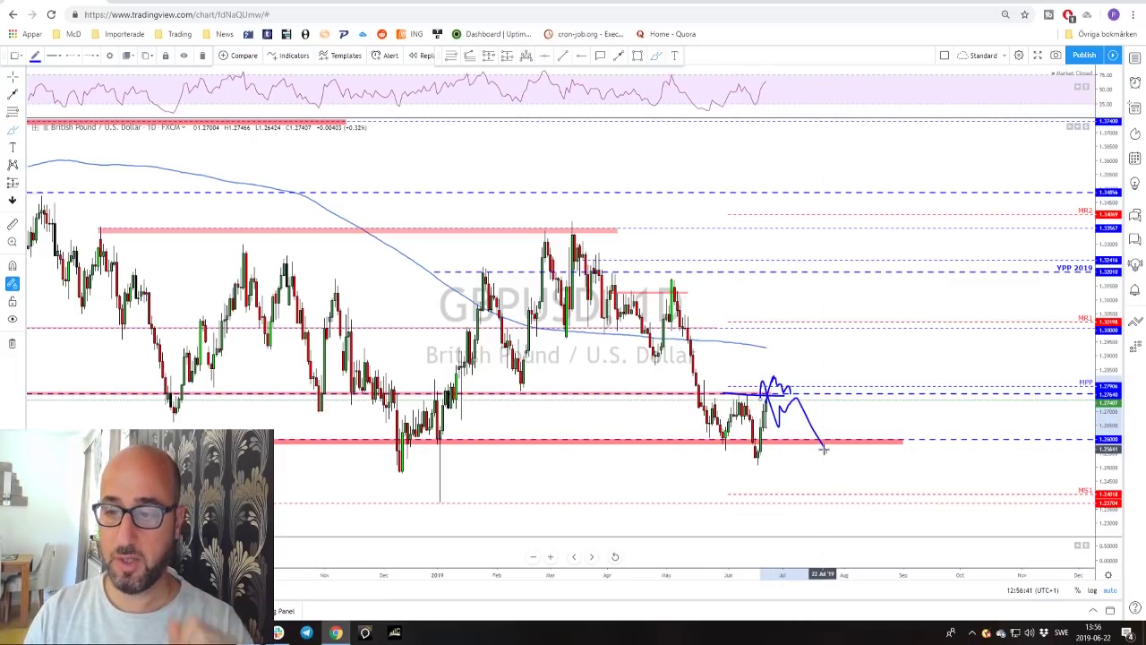
Undo the brushed breakout, resistance line and drop on the GBPUSD daily chart.
key(ctrl+z)
key(ctrl+z)
key(ctrl+z)
key(ctrl+z)
key(ctrl+z)
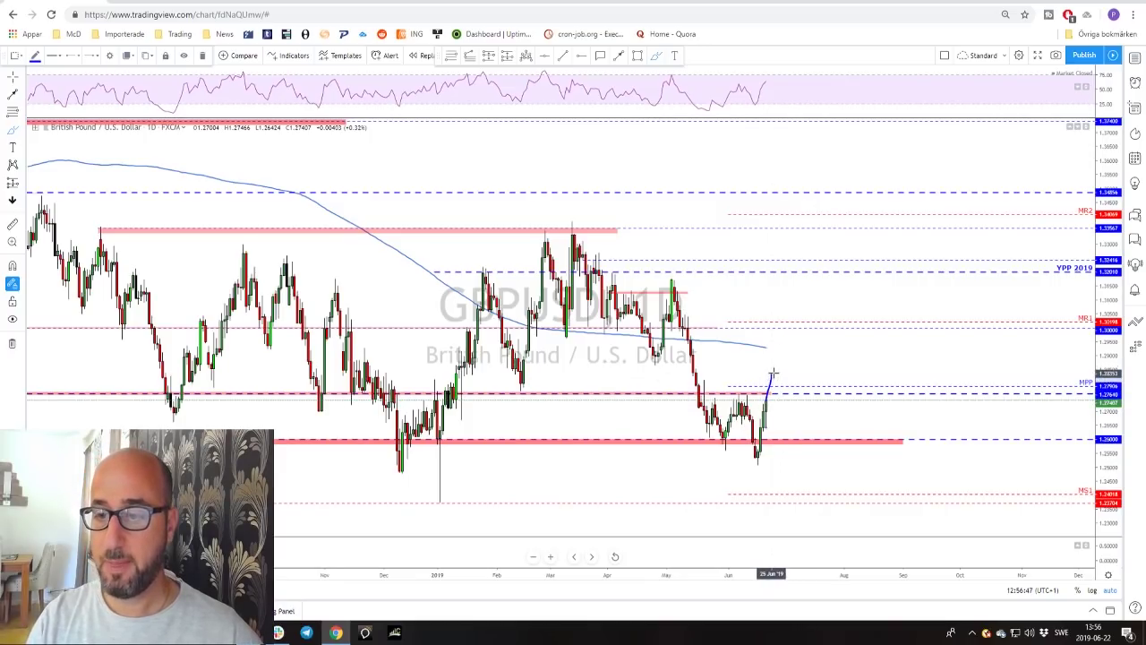
Sketch a daily GBPUSD breakout with a retest of 1.27640 and a further rise ending in an arrowhead, and undo the strokes.
drag(725, 392, 801, 391)
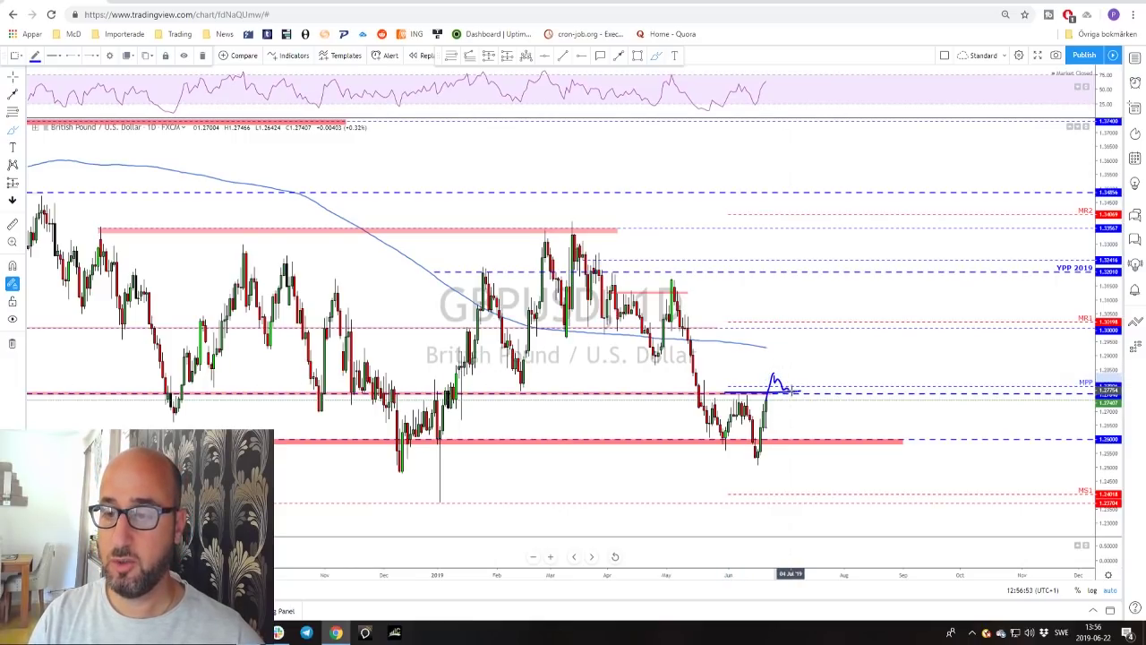
mouse_move(792, 392)
mouse_down()
mouse_move(800, 356)
mouse_move(813, 364)
mouse_up()
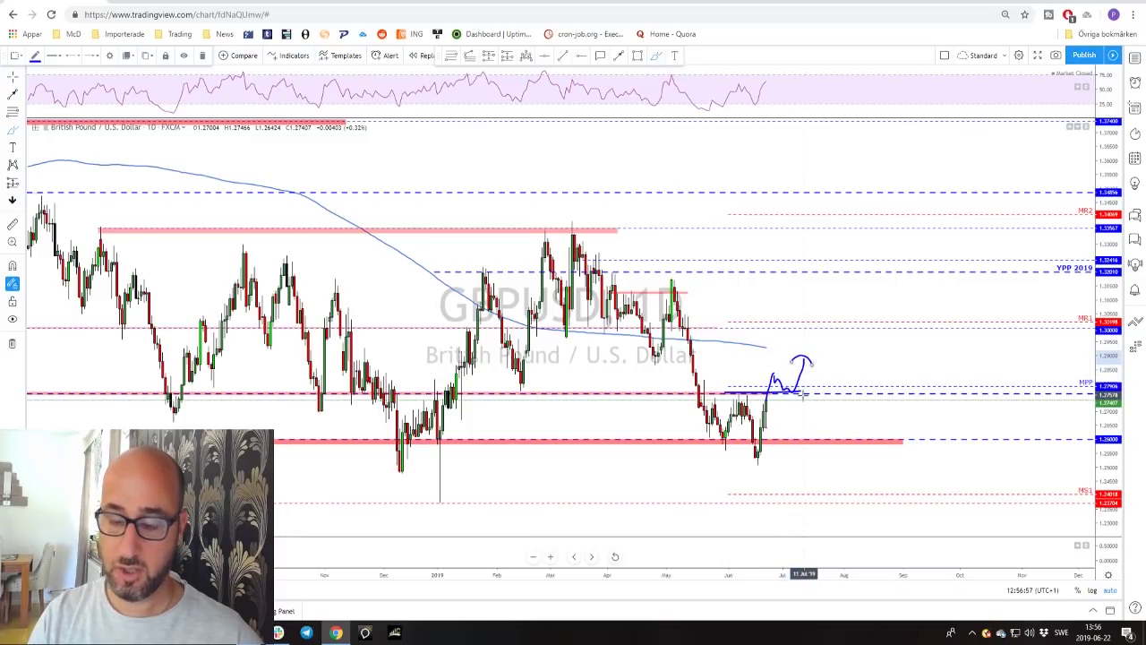
key(ctrl+z)
key(ctrl+z)
key(ctrl+z)
key(ctrl+z)
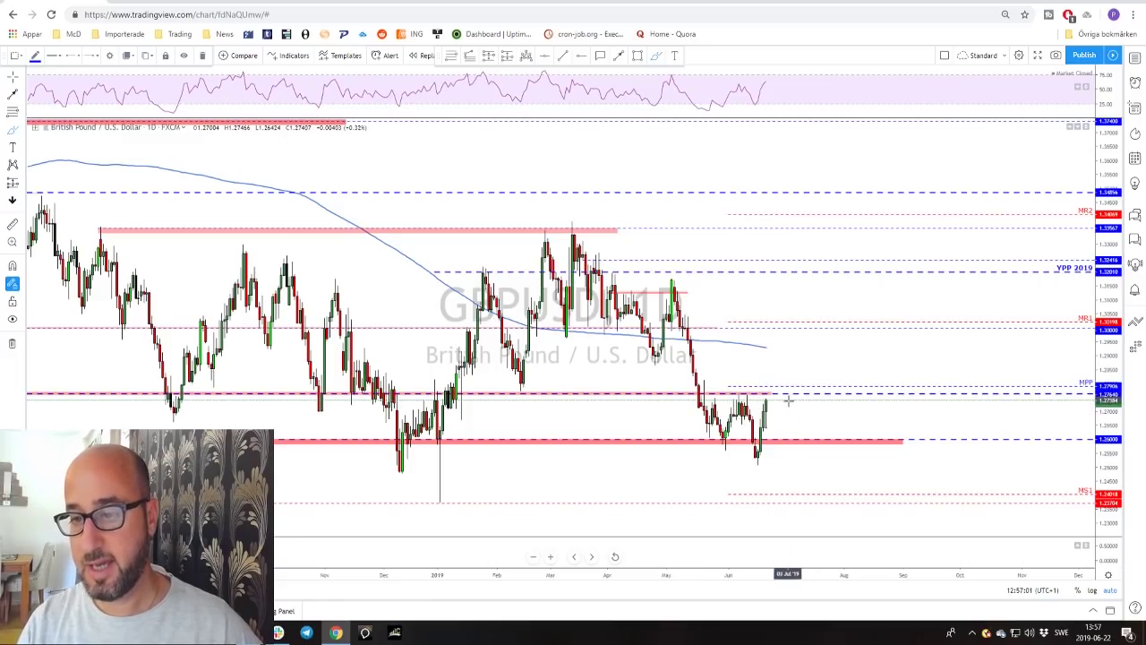
Switch GBPUSD to 4-hour, sketch a rejection from 1.27640 to 1.26000 with a rebound, and undo the sketch.
click(188, 140)
click(145, 56)
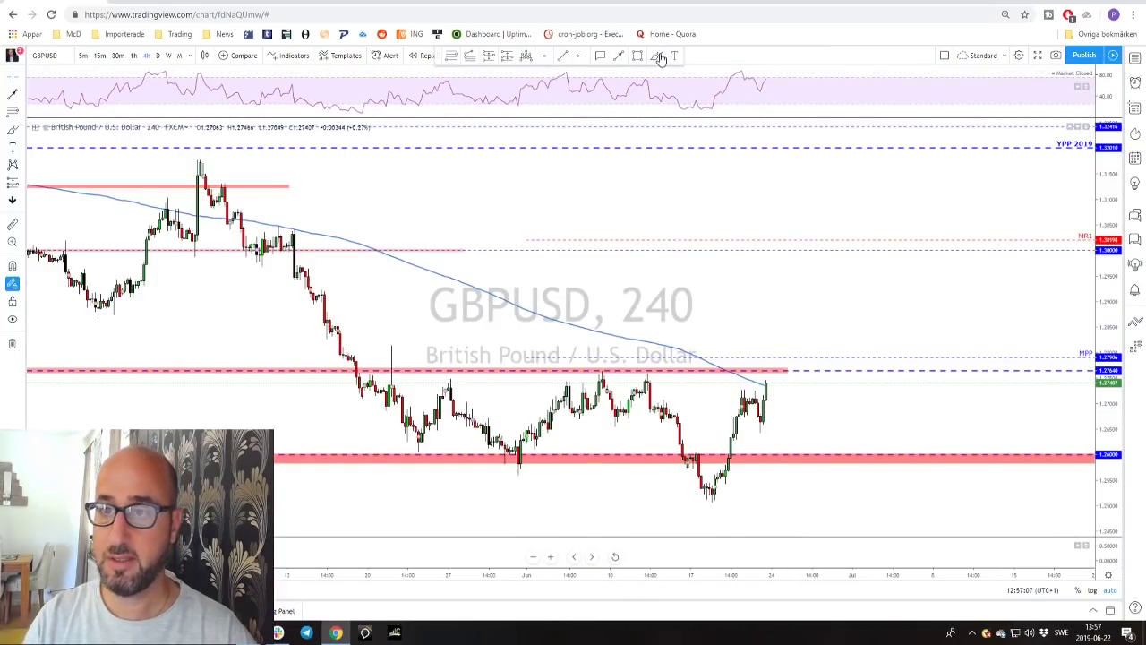
mouse_move(772, 384)
mouse_down()
mouse_move(779, 367)
mouse_move(811, 451)
mouse_move(828, 383)
mouse_up()
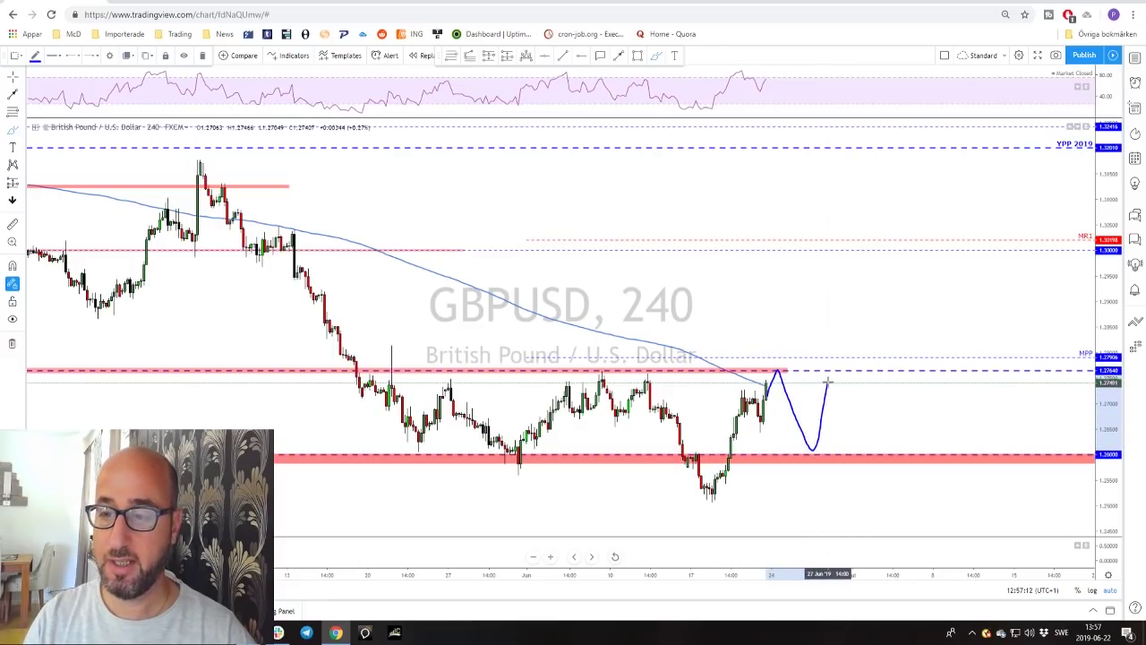
key(ctrl+z)
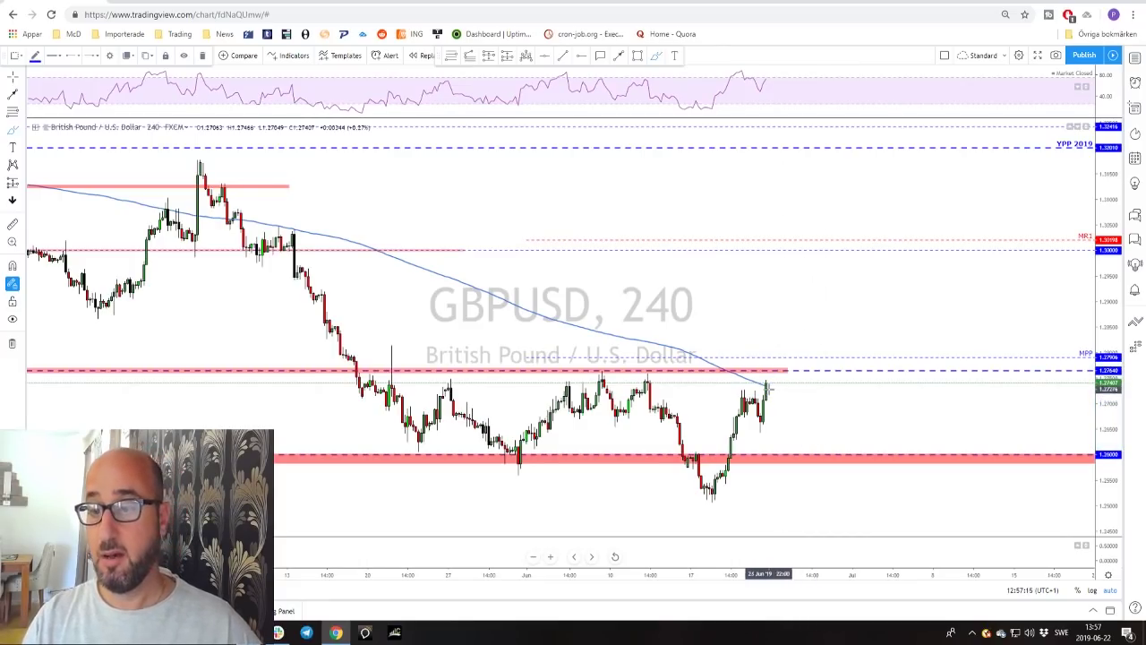
Sketch a 4-hour GBPUSD break above 1.27640, a sideways retest and a rise with an arrowhead, and undo the strokes.
mouse_move(767, 385)
mouse_down()
mouse_move(780, 347)
mouse_move(786, 366)
mouse_move(813, 365)
mouse_move(822, 309)
mouse_move(833, 311)
mouse_up()
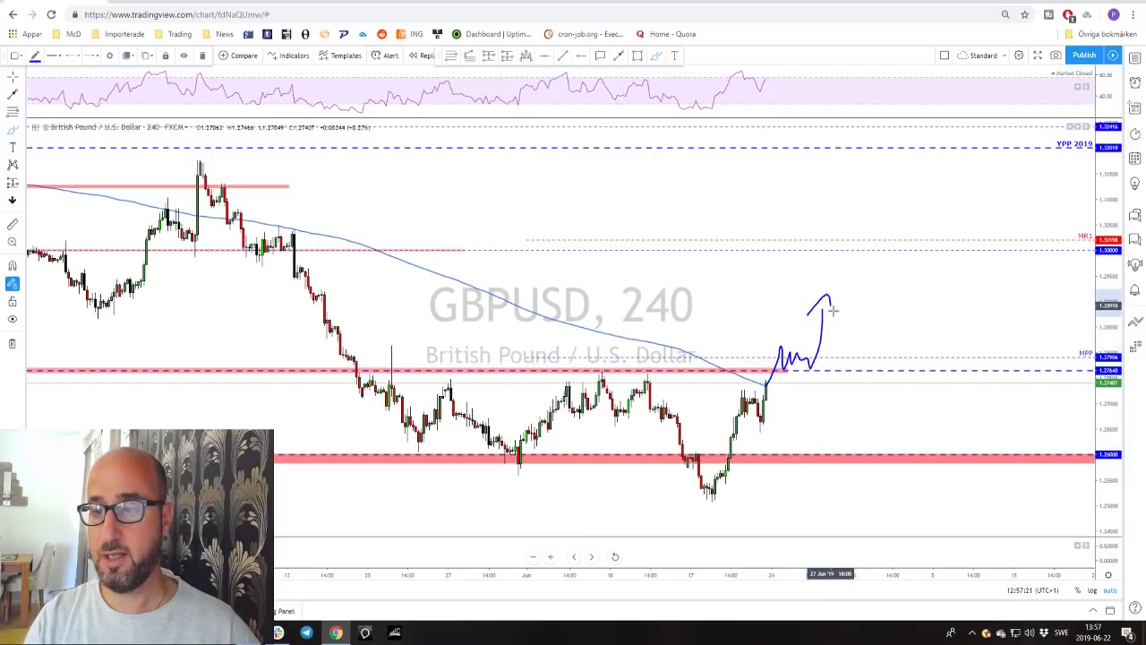
key(ctrl+z)
key(ctrl+z)
Return GBPUSD to the daily timeframe and move on to the USDJPY chart.
text(1d)
key(Return)
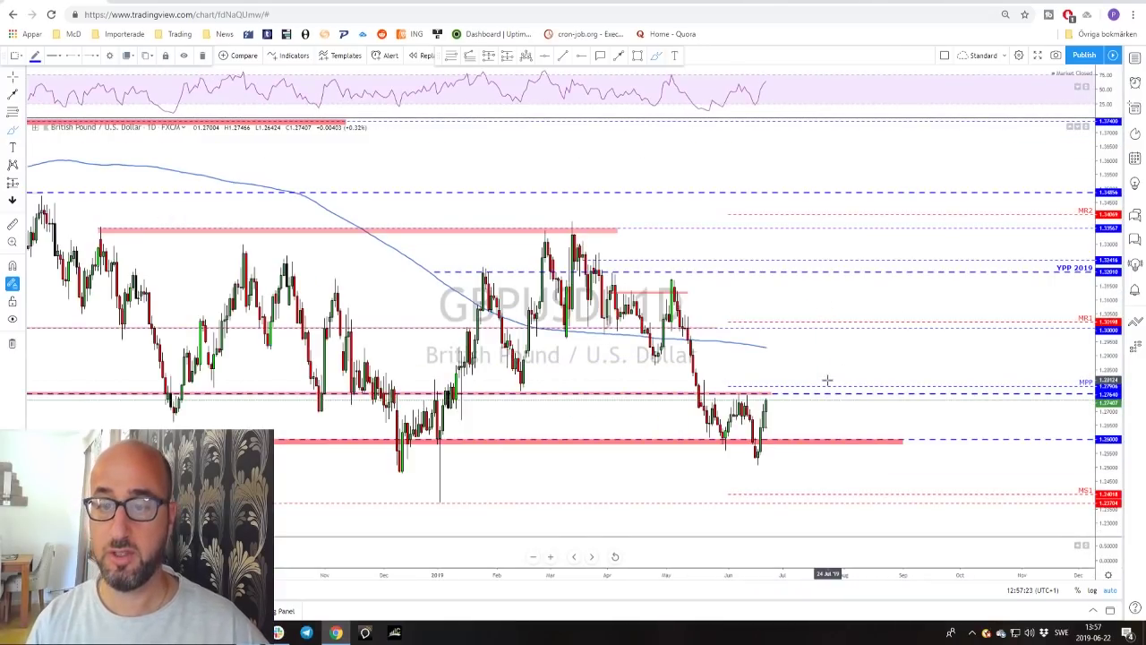
key(space)
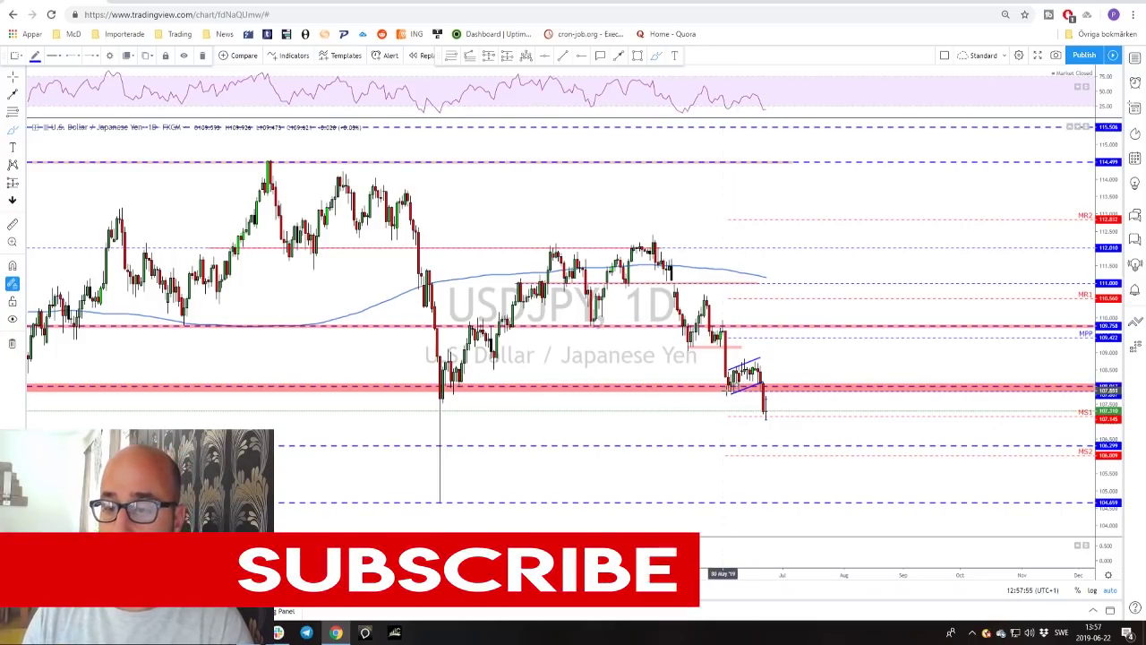
Load the S&P 500 Index (SPX500) daily chart and bring its price history since early 2018 into view.
text(spx)
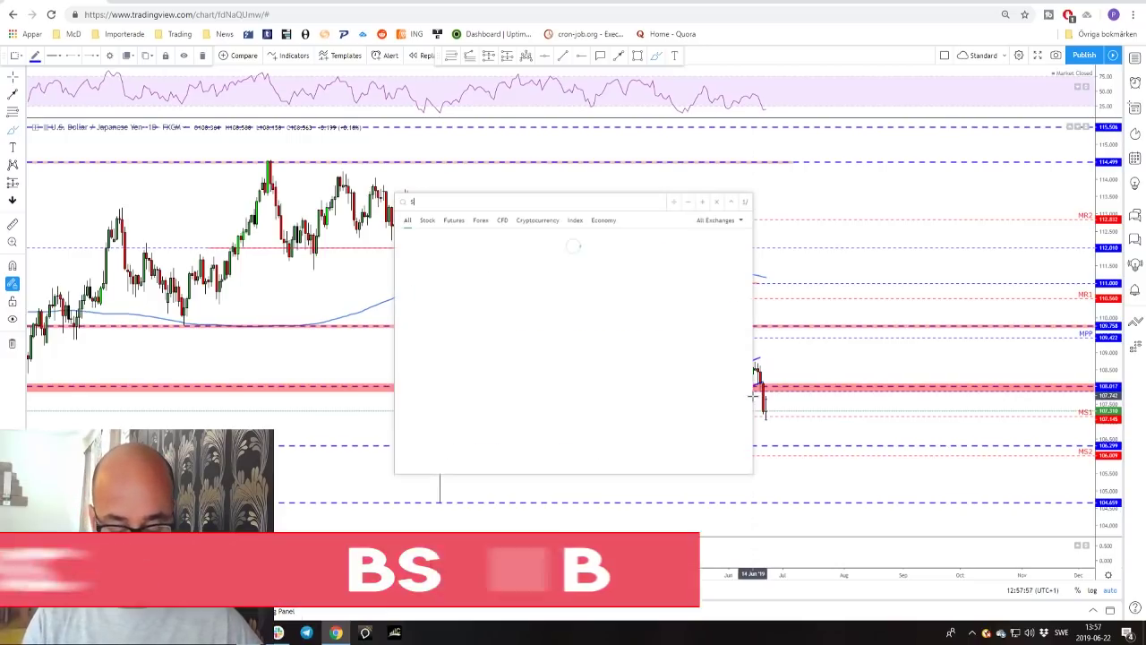
key(Return)
key(space)
scroll(877, 333, up, 2)
scroll(819, 233, down, 2)
scroll(733, 210, down, 1)
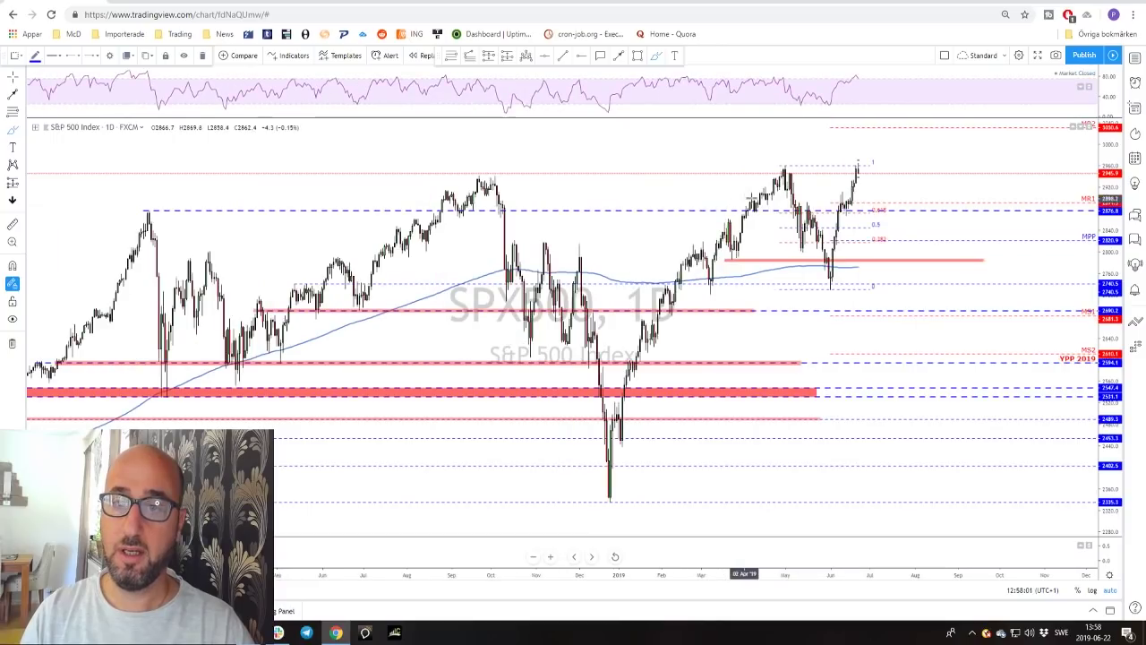
Circle the SPX500 high around the start of May and the latest June high freehand, removing each circle.
scroll(755, 167, up, 1)
drag(745, 164, 745, 165)
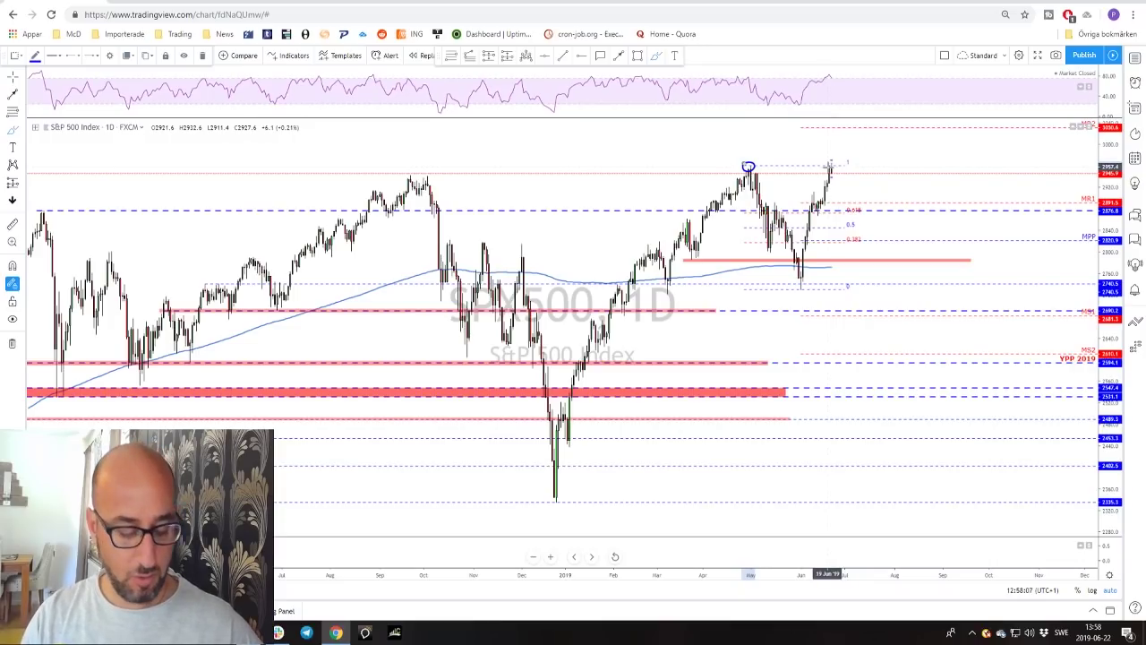
key(Delete)
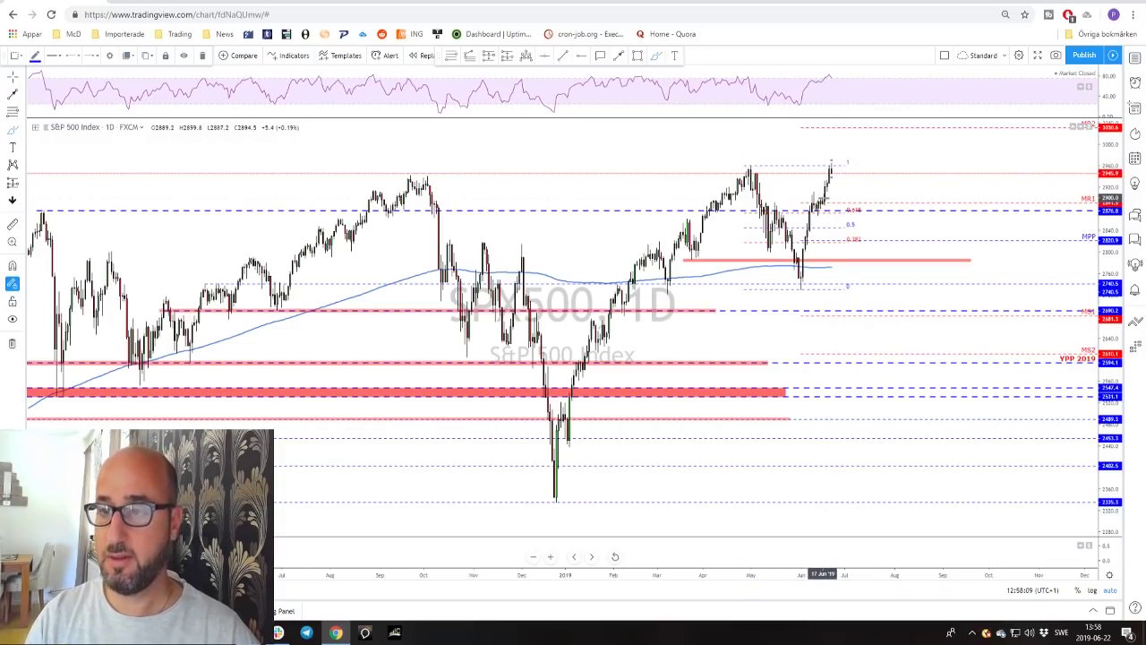
drag(831, 168, 835, 164)
key(ctrl+z)
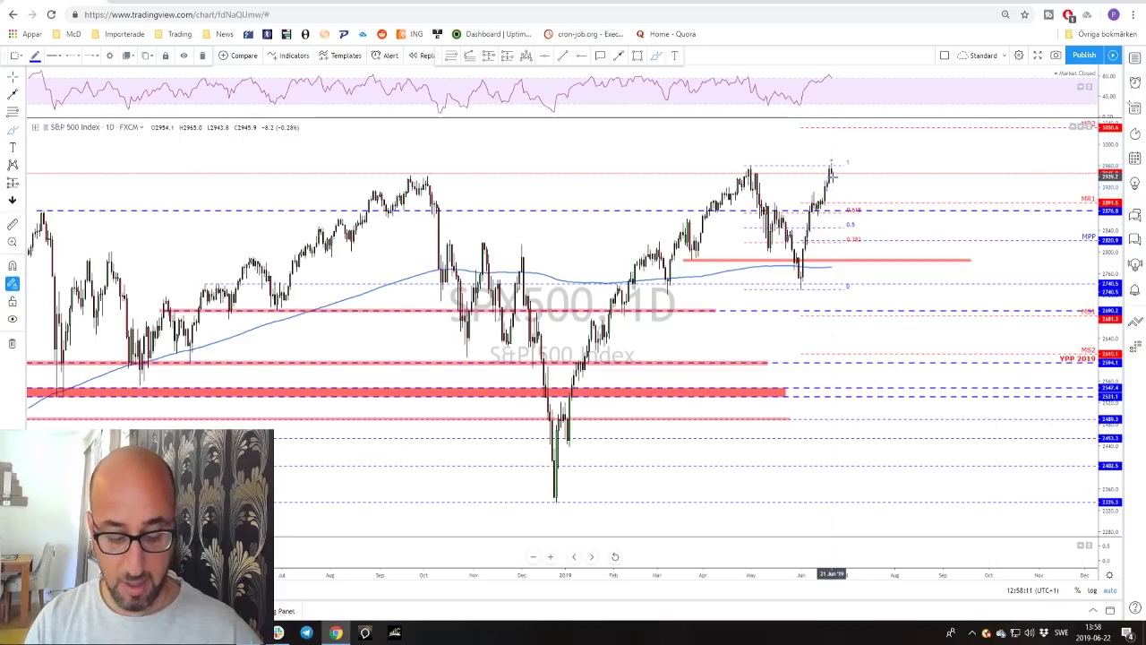
Load USDJPY again and circle the June flag with its break below the 108.017 zone, undoing the circle.
text(usdjpy)
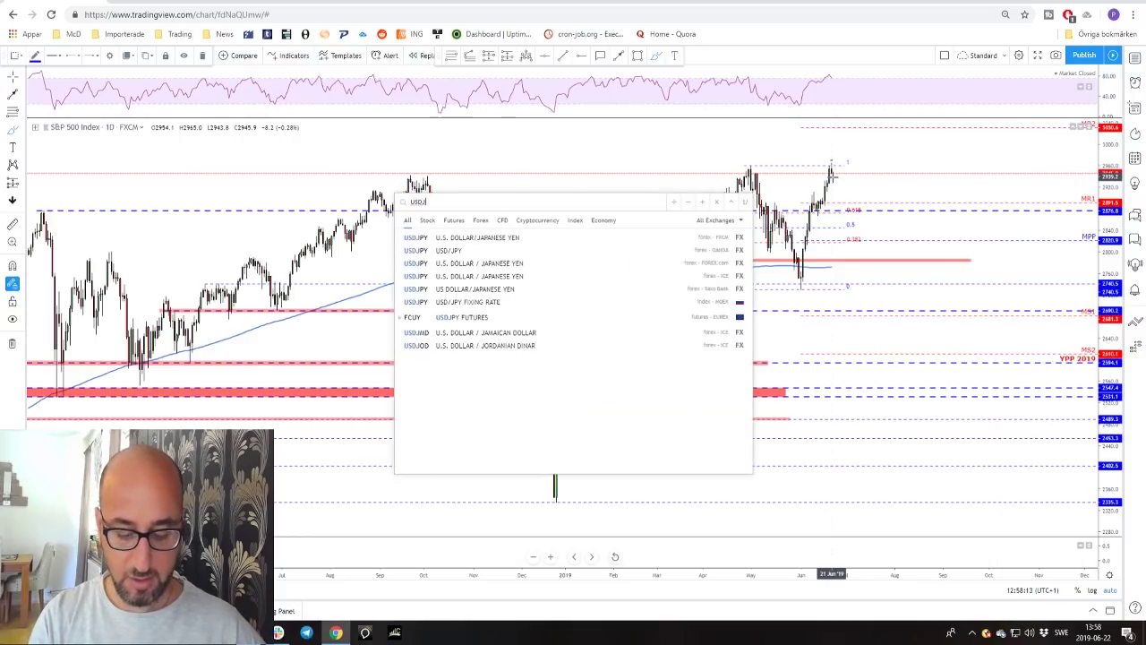
key(Return)
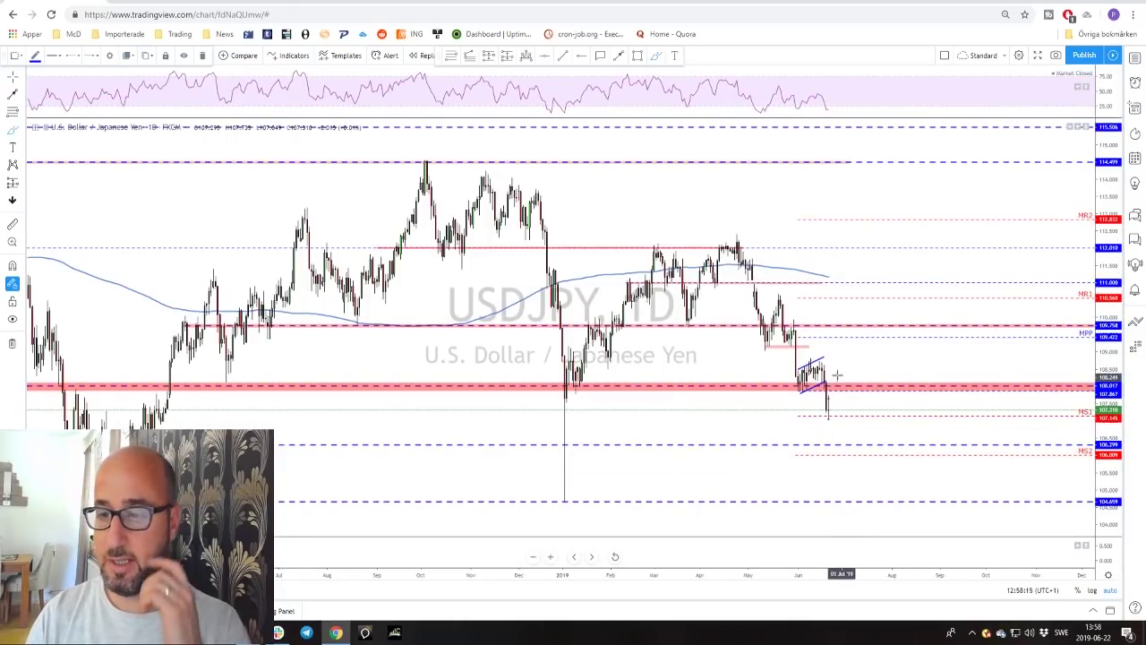
scroll(831, 371, up, 2)
drag(761, 357, 780, 361)
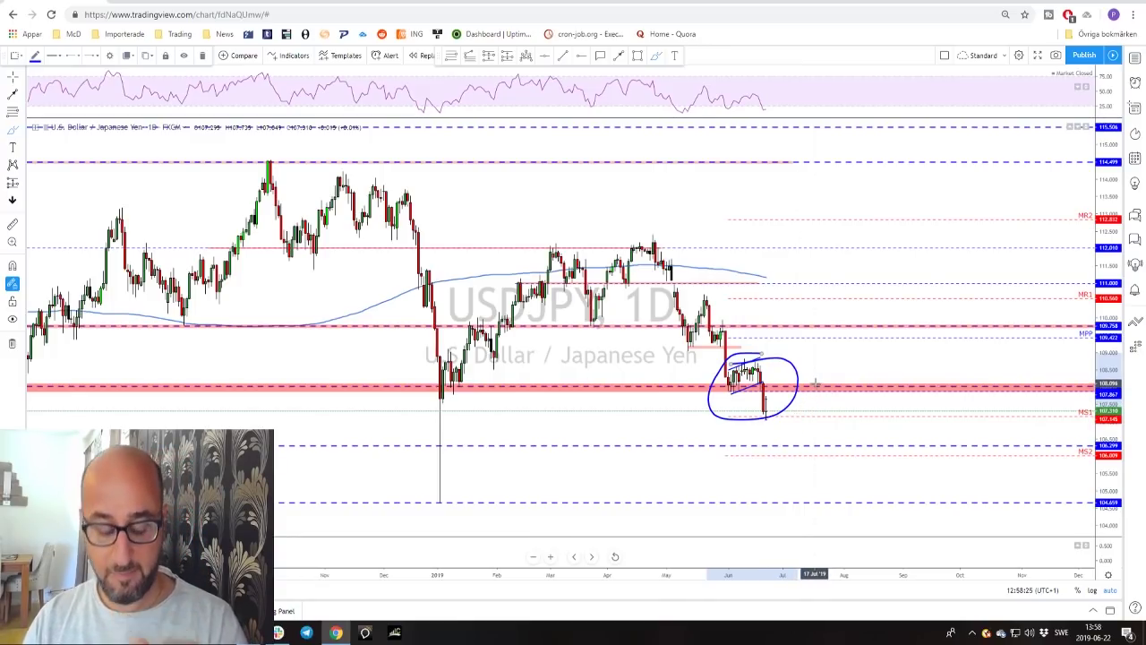
key(ctrl+z)
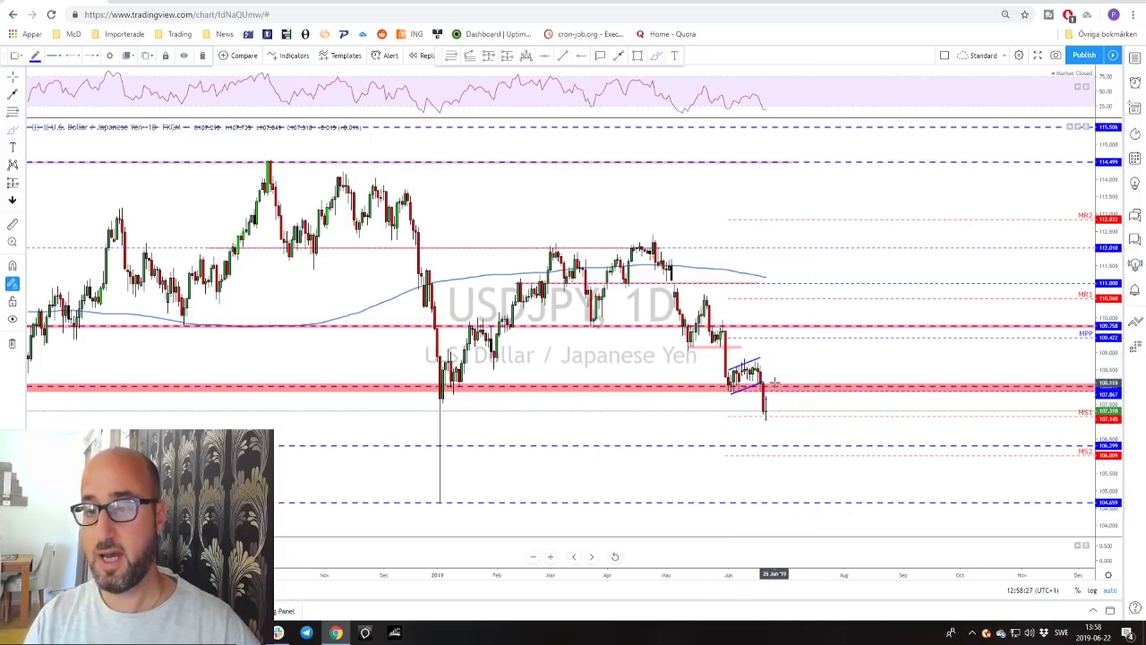
Mark the flag's underside at 108.017 with a line and a circle, and brush a retest and an arrowed drop toward 106.299.
scroll(784, 352, down, 1)
scroll(784, 349, down, 2)
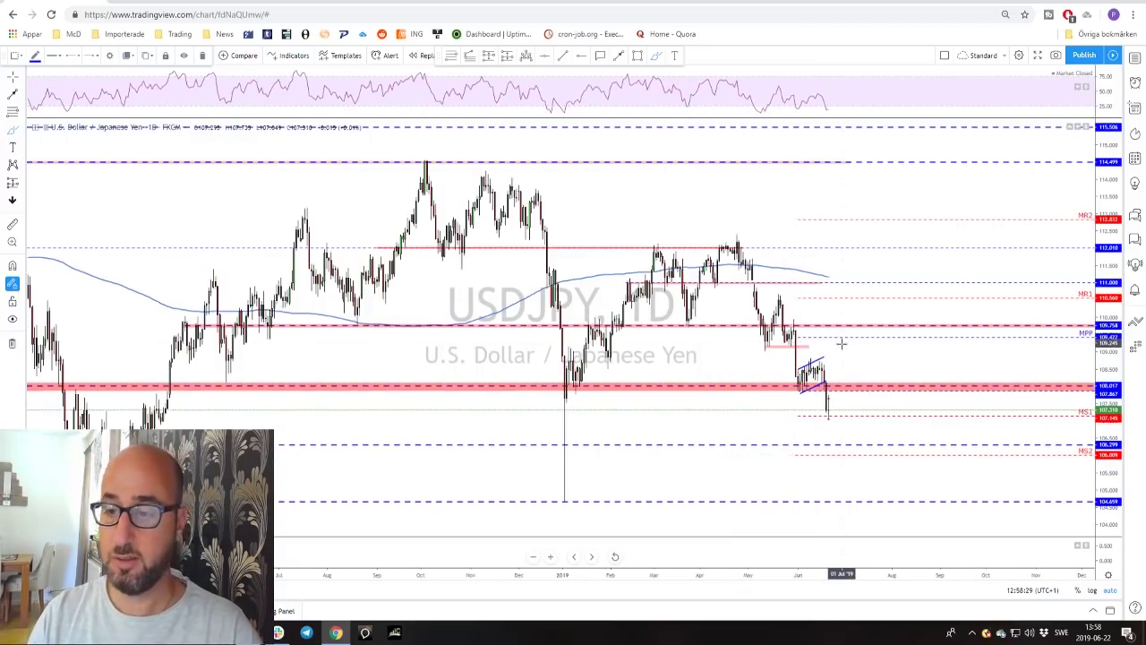
mouse_move(829, 393)
mouse_down()
mouse_move(891, 383)
mouse_move(831, 396)
mouse_move(844, 393)
mouse_up()
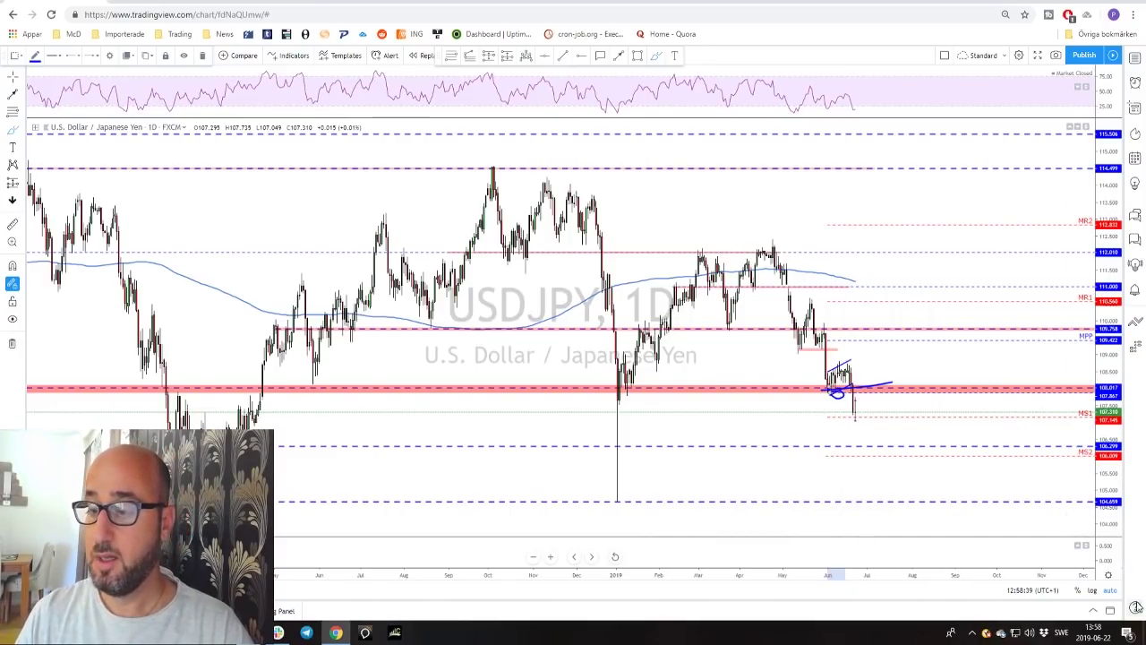
mouse_move(854, 414)
mouse_down()
mouse_move(866, 391)
mouse_move(898, 437)
mouse_up()
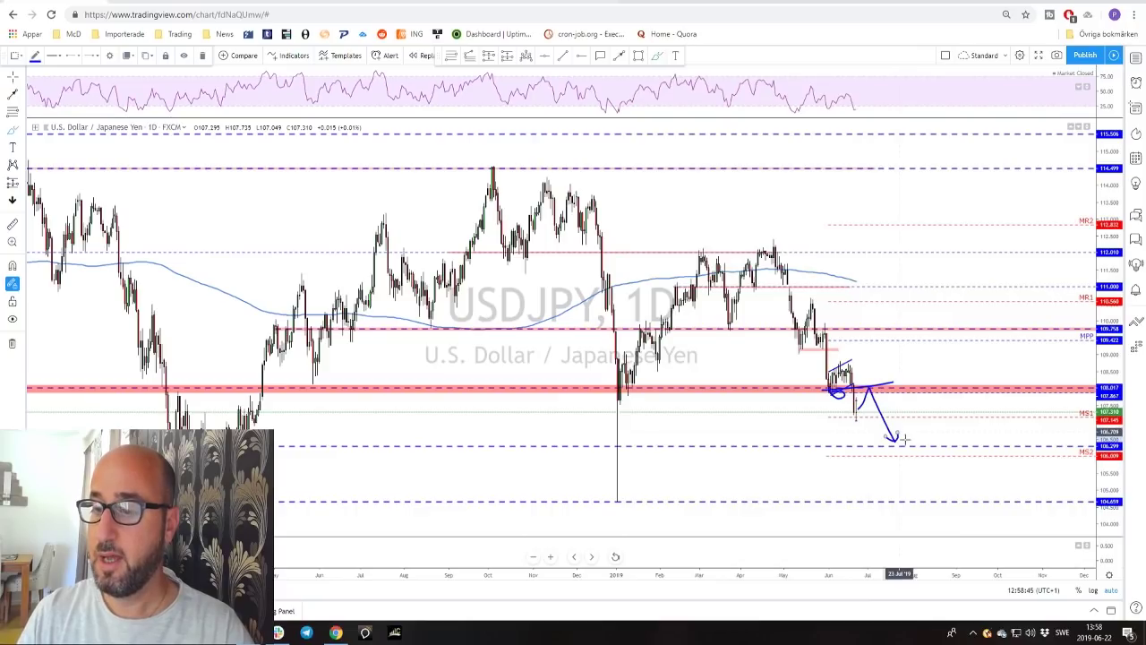
Remove the line, circle and retest stroke around the USDJPY flag, keeping the downward arrow.
key(Escape)
click(855, 432)
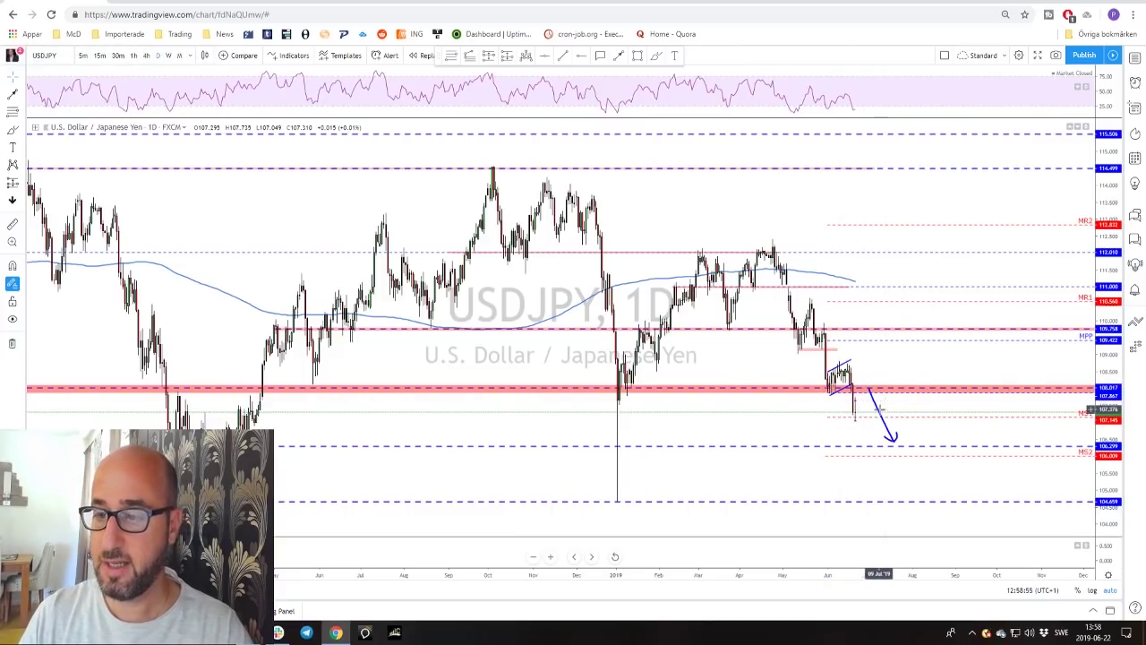
Remove the downward arrow from the USDJPY daily chart and switch to the 4-hour timeframe.
click(892, 436)
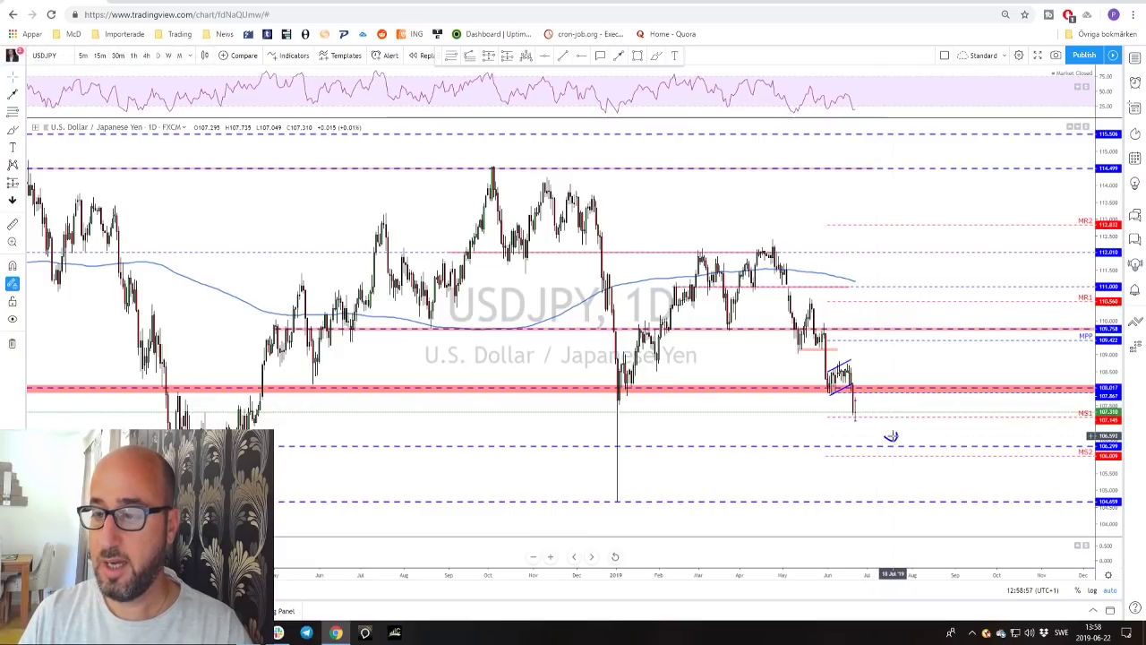
scroll(857, 417, down, 2)
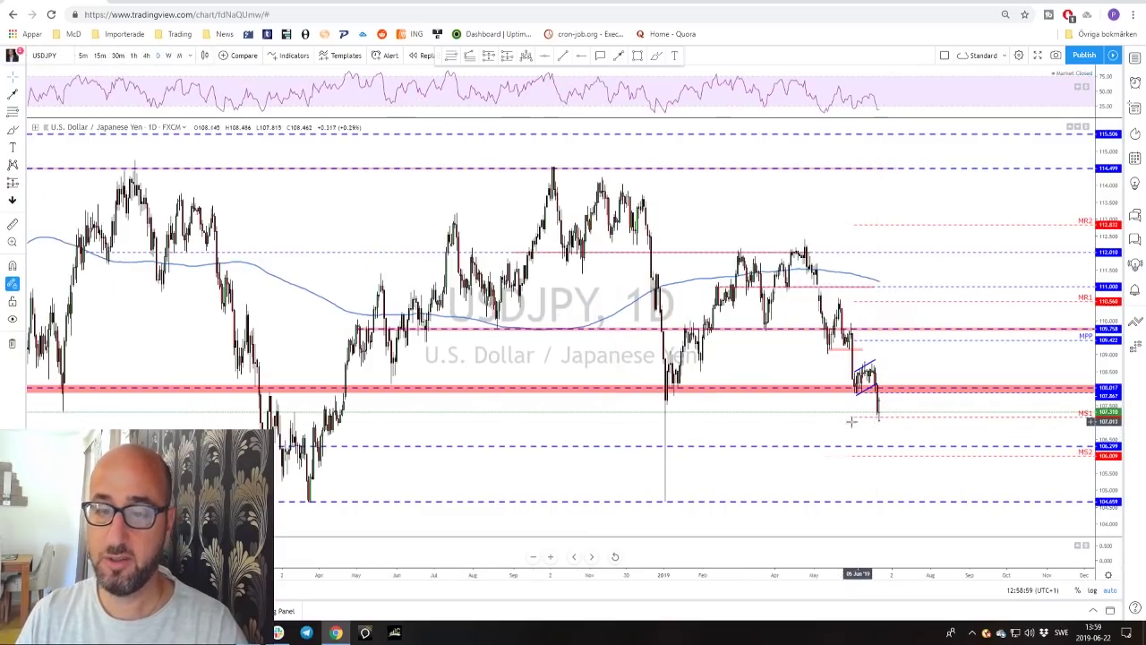
click(146, 55)
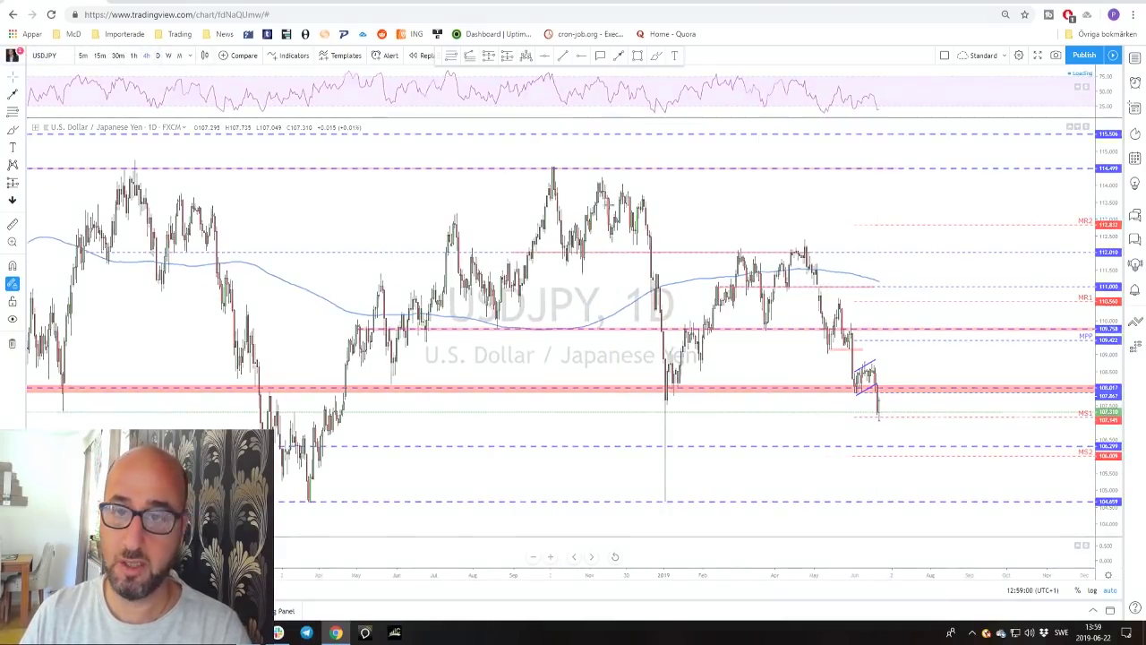
scroll(811, 279, up, 1)
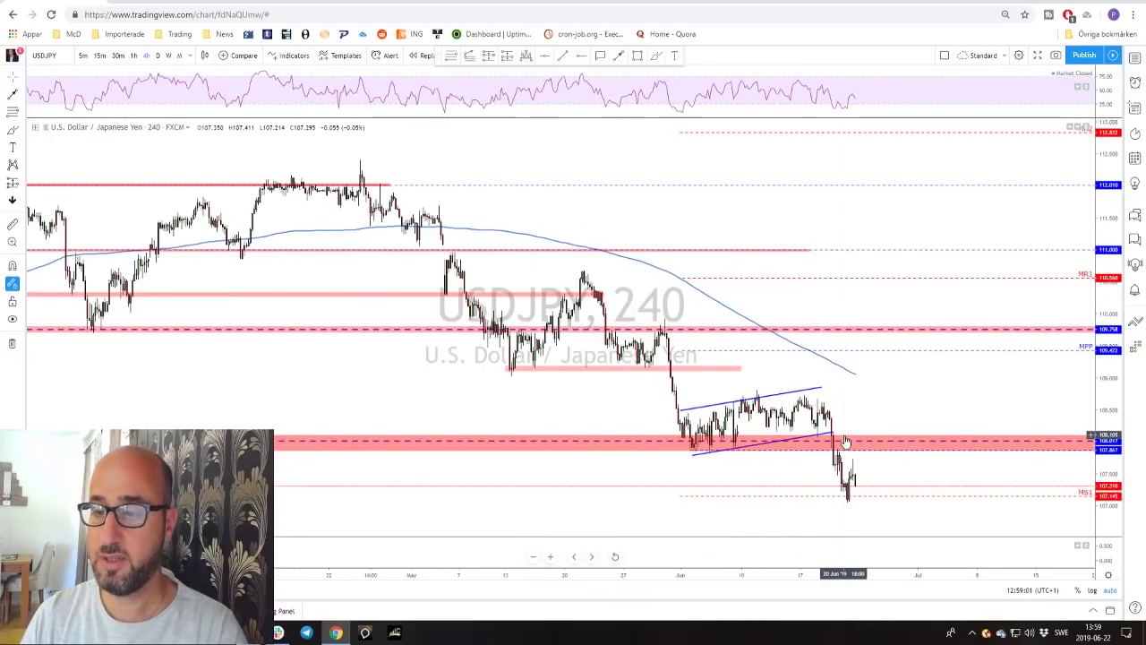
Brush a small rising flag into the 108.017 zone followed by a drop, and circle the June flag with an arrow pointing at it.
click(653, 58)
mouse_move(856, 486)
mouse_down()
mouse_move(864, 460)
mouse_move(890, 467)
mouse_move(900, 438)
mouse_move(940, 513)
mouse_up()
drag(818, 486, 903, 441)
drag(841, 504, 921, 454)
mouse_move(806, 387)
mouse_down()
mouse_move(761, 385)
mouse_move(753, 443)
mouse_move(748, 383)
mouse_move(814, 387)
mouse_up()
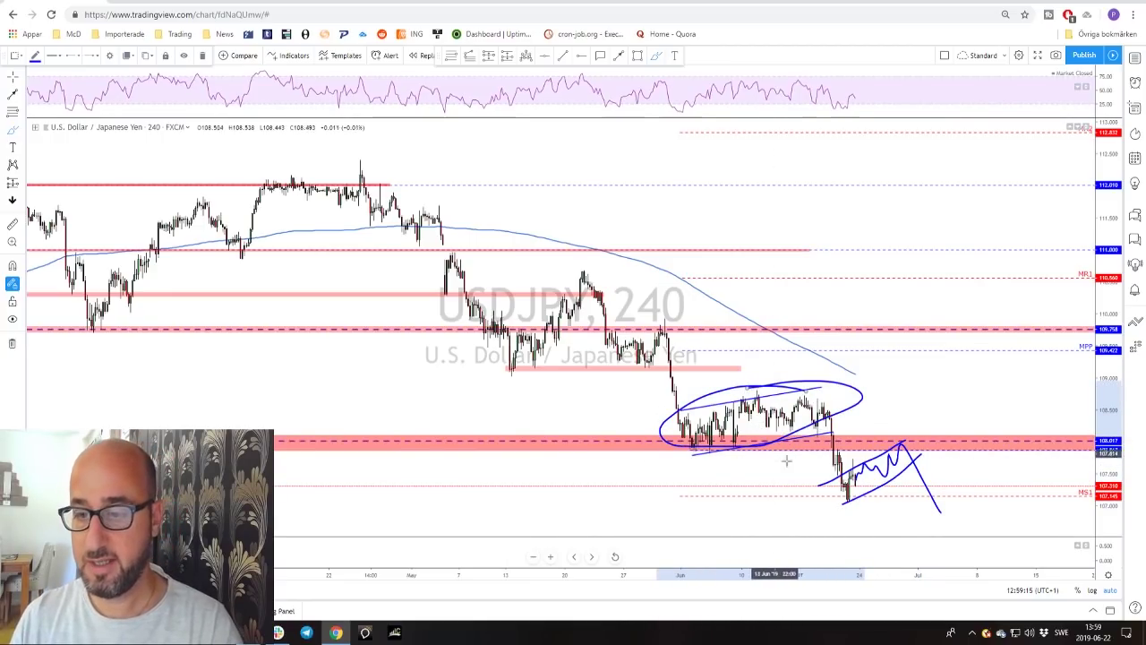
mouse_move(758, 339)
mouse_down()
mouse_move(760, 367)
mouse_move(776, 364)
mouse_up()
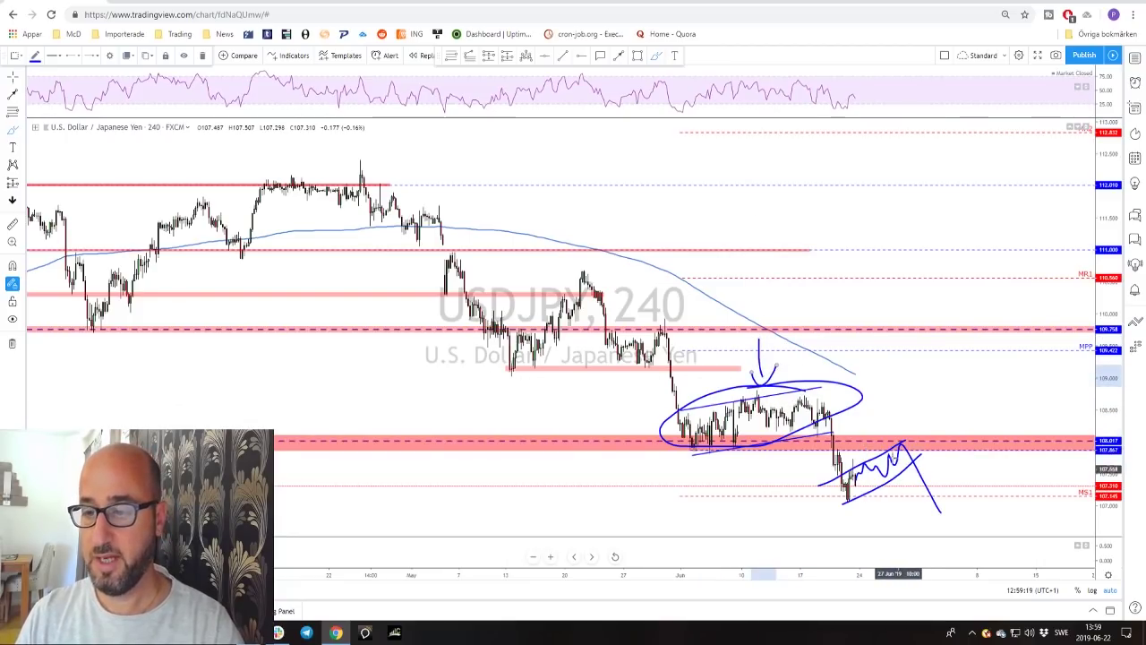
Undo all the freehand strokes around the June flag and the forecast flag.
key(ctrl+z)
key(ctrl+z)
key(ctrl+z)
key(ctrl+z)
key(ctrl+z)
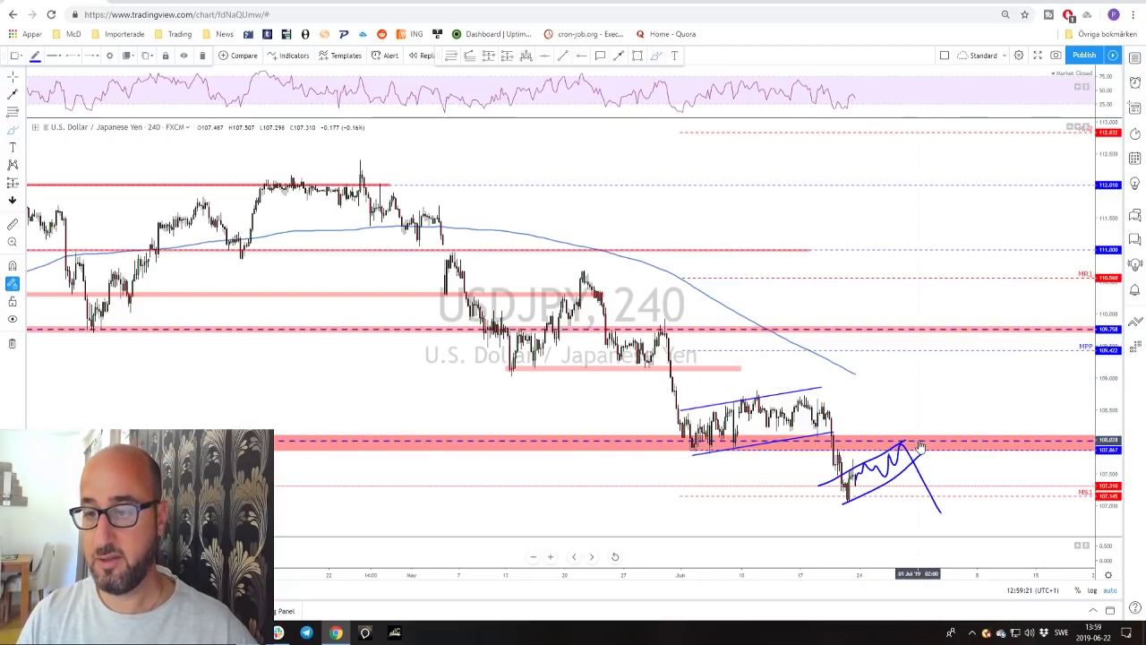
key(ctrl+z)
Leave the brush and return USDJPY to the daily timeframe with the price history since 2017 in view.
scroll(823, 361, down, 4)
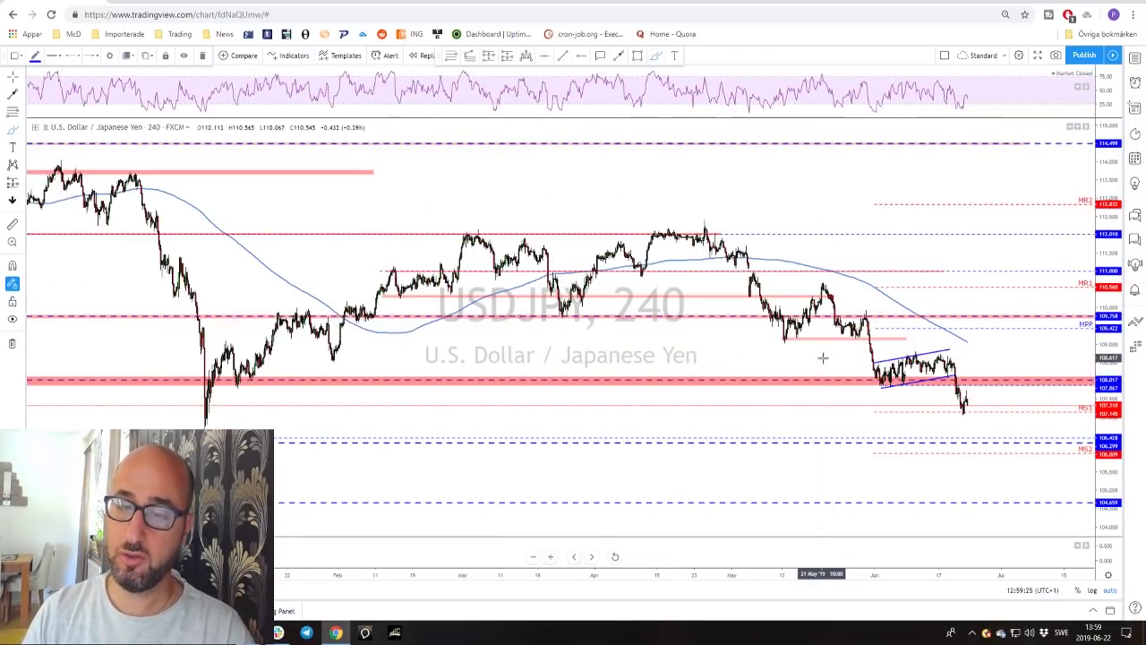
scroll(844, 359, down, 2)
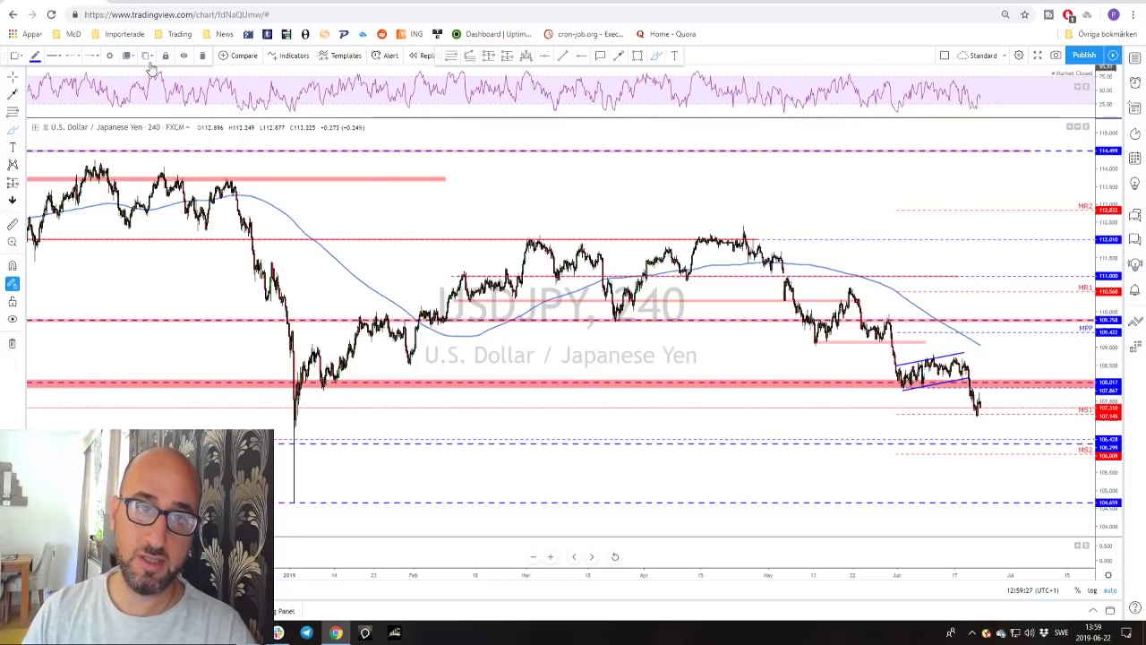
scroll(431, 445, down, 5)
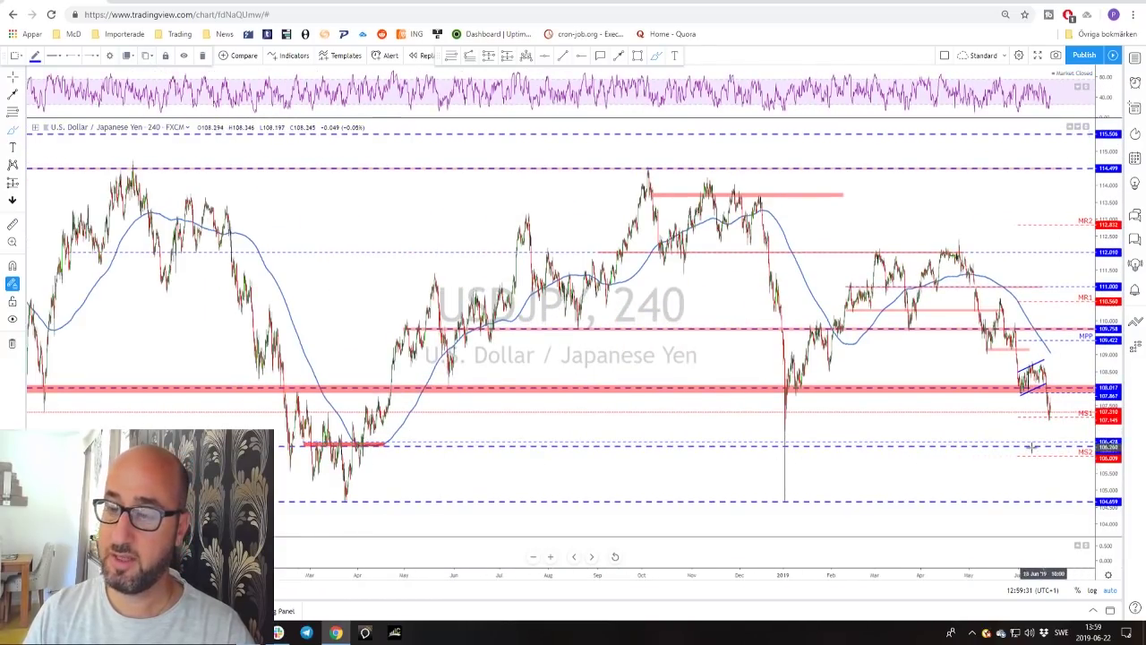
key(Escape)
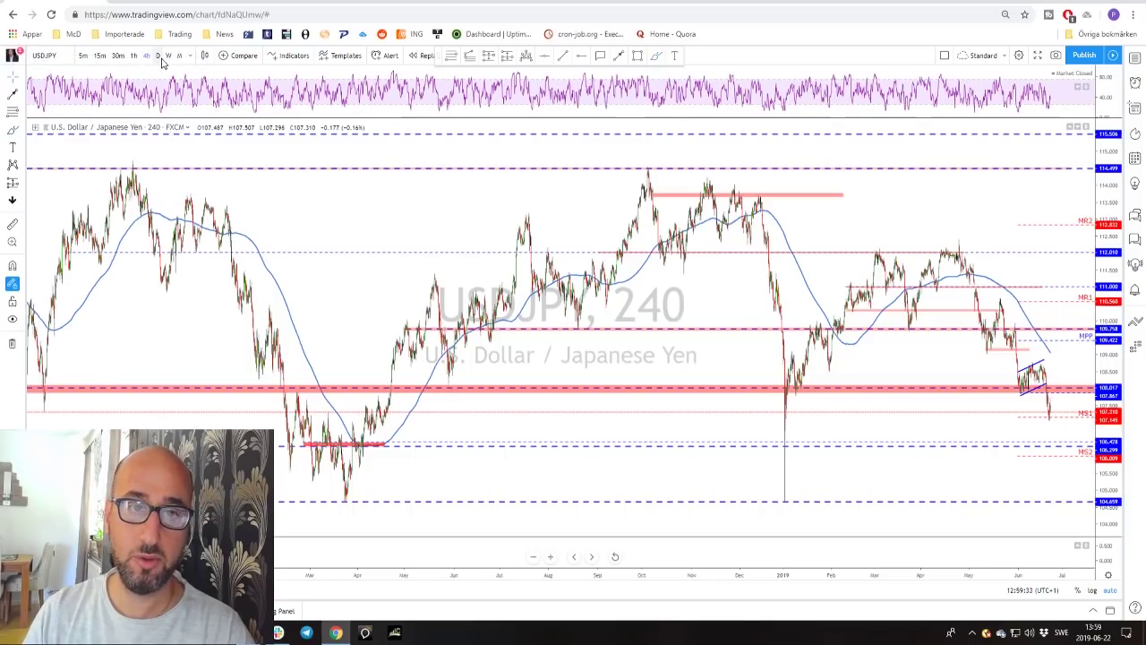
click(158, 56)
scroll(670, 288, up, 9)
scroll(747, 423, up, 2)
scroll(582, 403, up, 2)
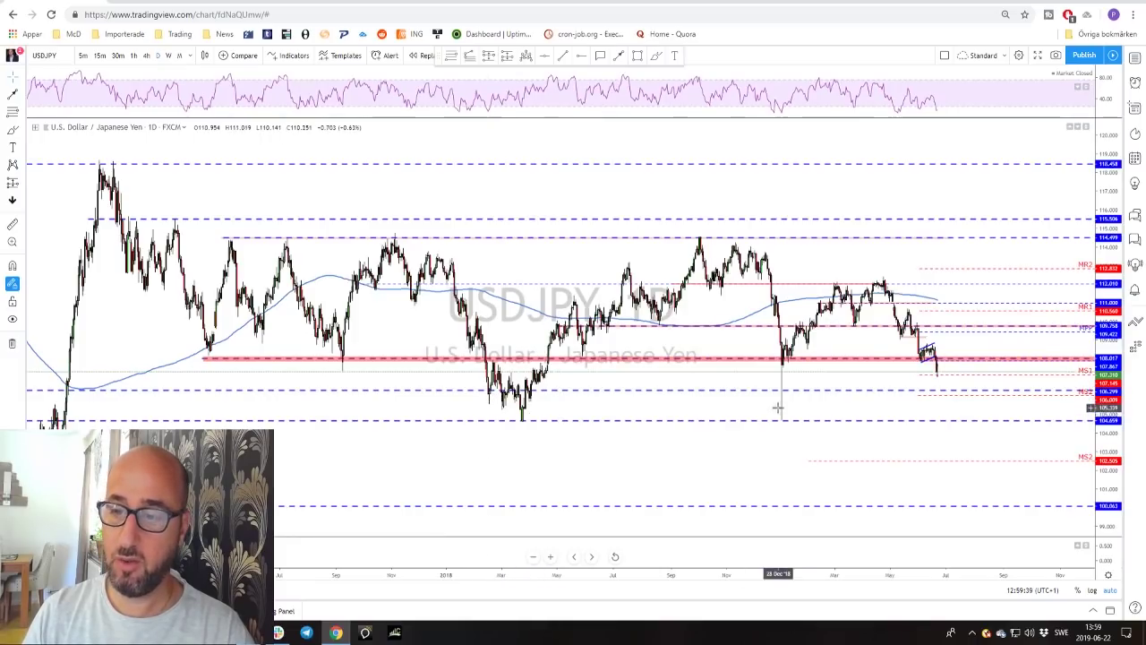
Circle the long January 2019 wick between the 108.017 zone and 104.659 freehand, and remove the circle.
click(657, 56)
mouse_move(783, 361)
mouse_down()
mouse_move(776, 412)
mouse_move(792, 374)
mouse_move(783, 363)
mouse_up()
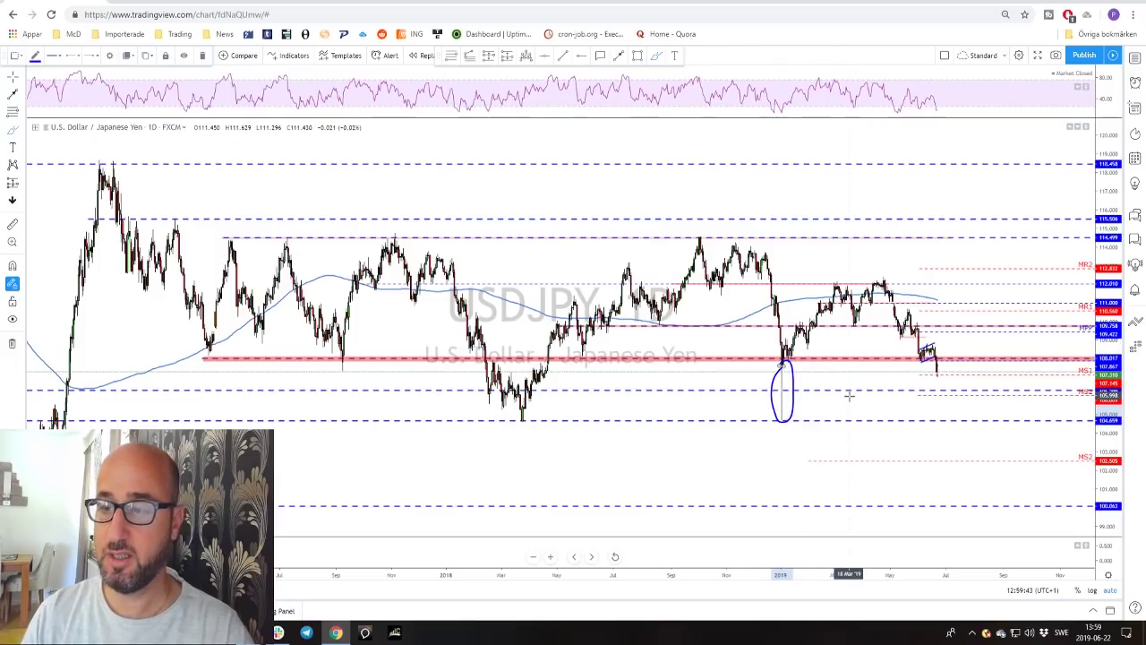
key(Delete)
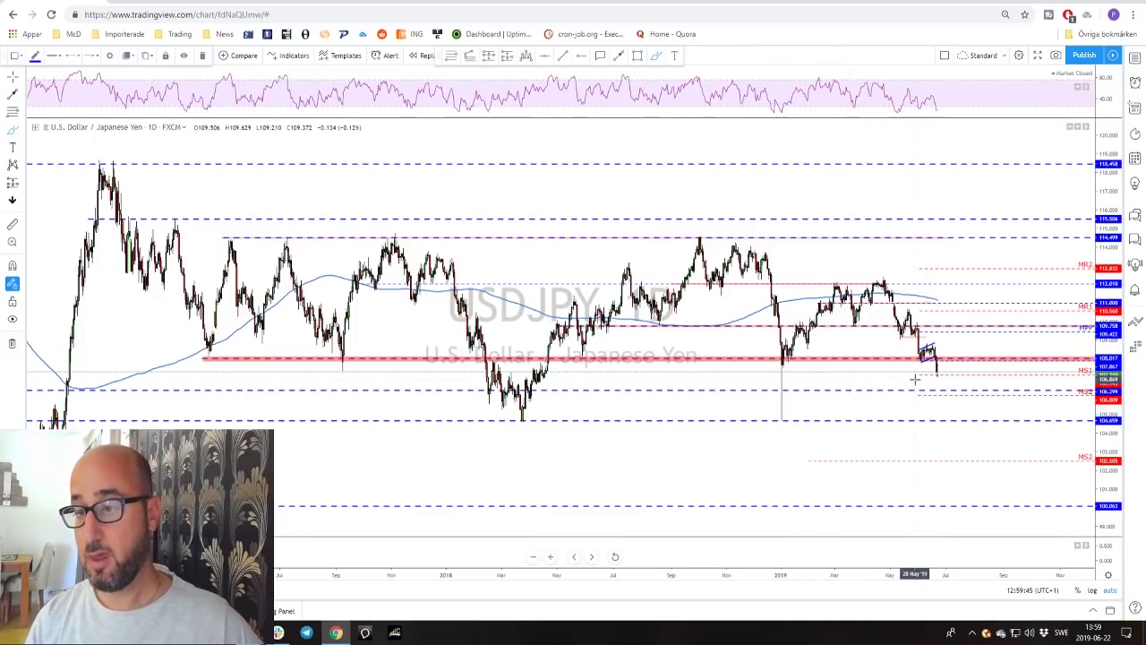
Load the USDCHF daily chart and bring the price action from September 2018 to June 2019 into view.
key(Down)
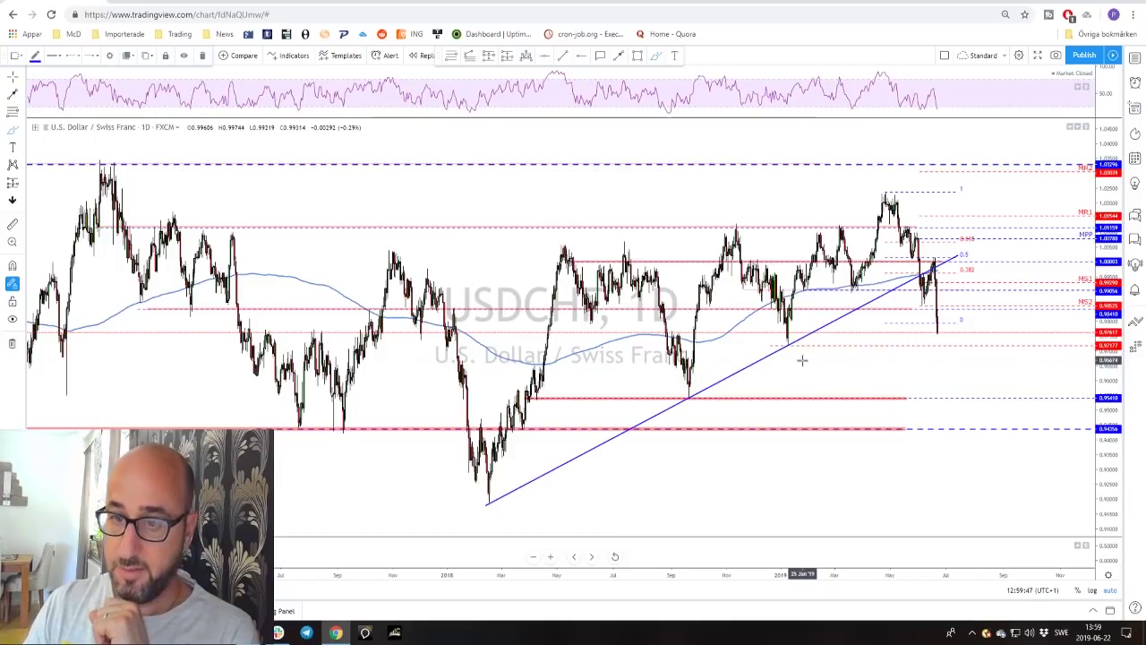
scroll(788, 361, up, 2)
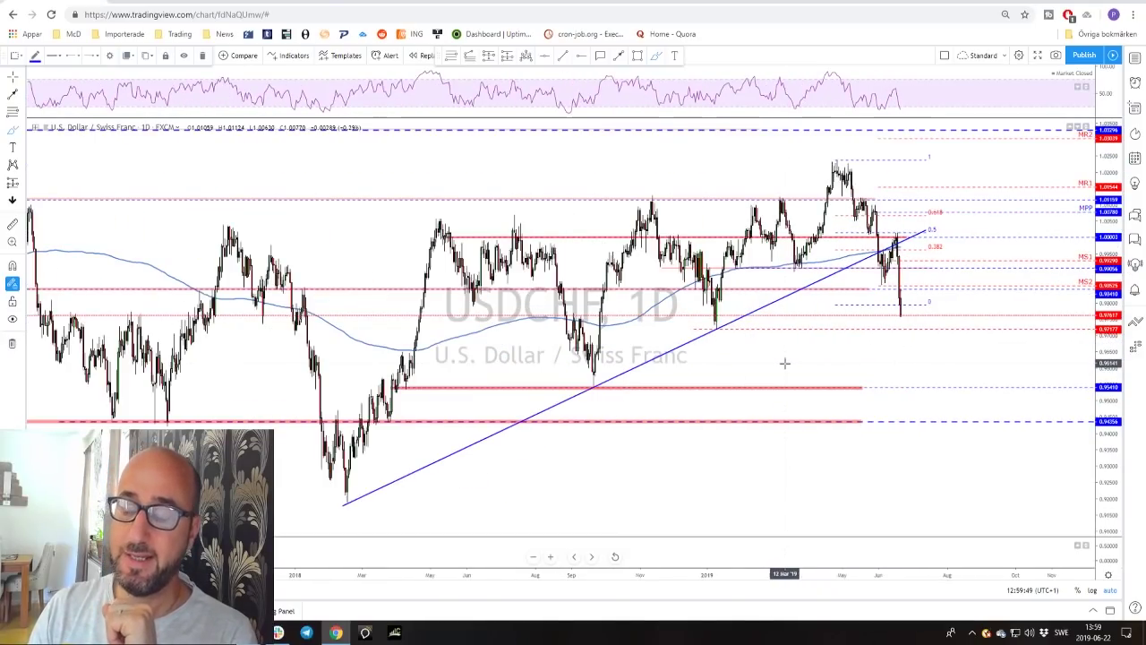
scroll(785, 363, up, 3)
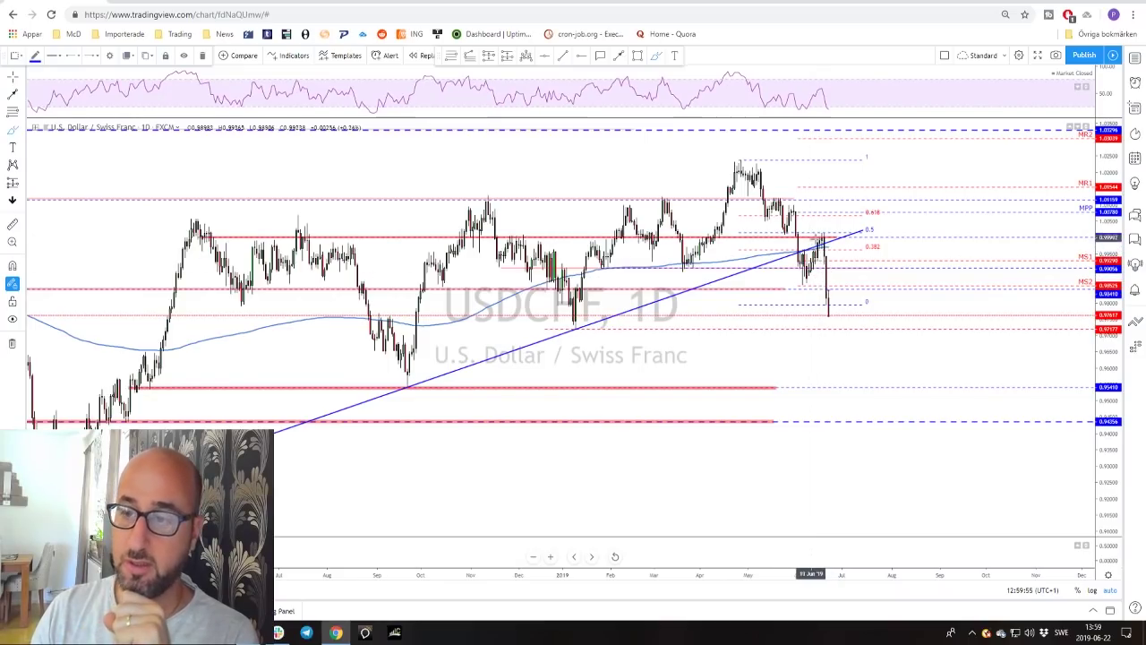
scroll(820, 238, up, 2)
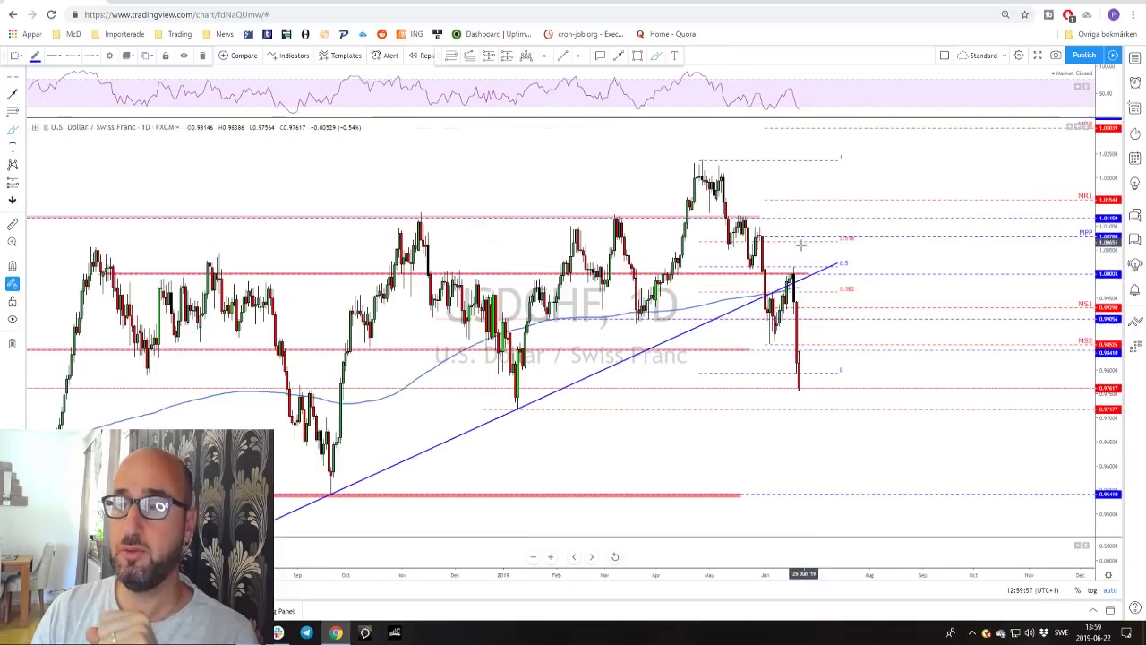
Circle the early June lows and brush the rebound and drop from the trendline on USDCHF, undoing the strokes.
mouse_move(768, 293)
mouse_down()
mouse_move(771, 338)
mouse_move(796, 267)
mouse_move(807, 374)
mouse_up()
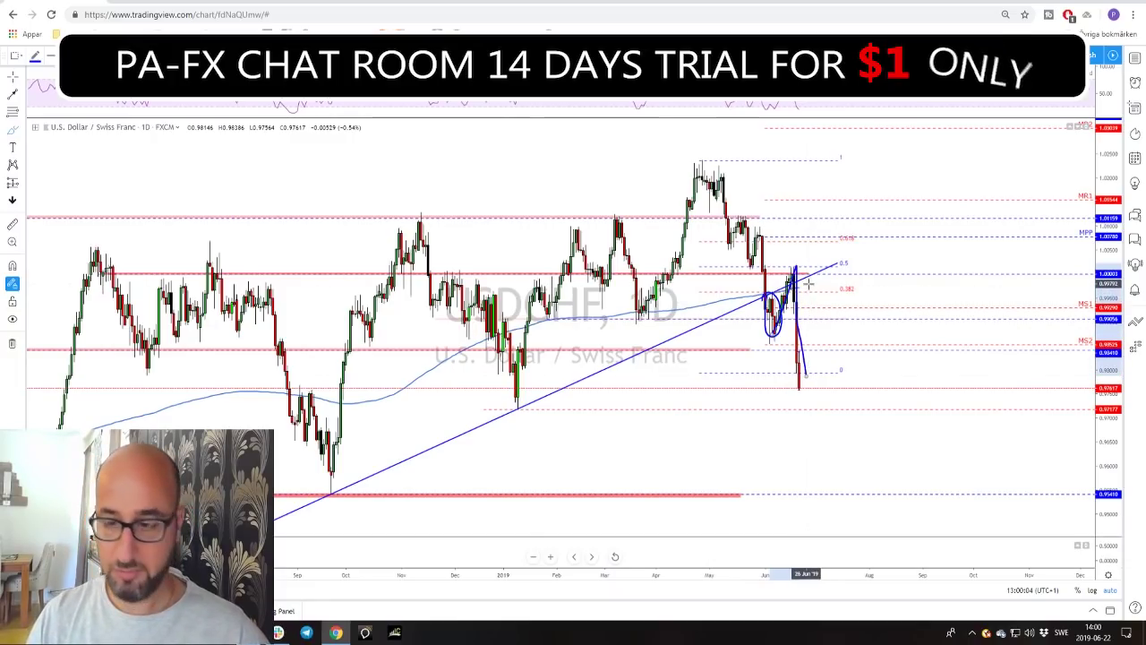
key(ctrl+z)
key(ctrl+z)
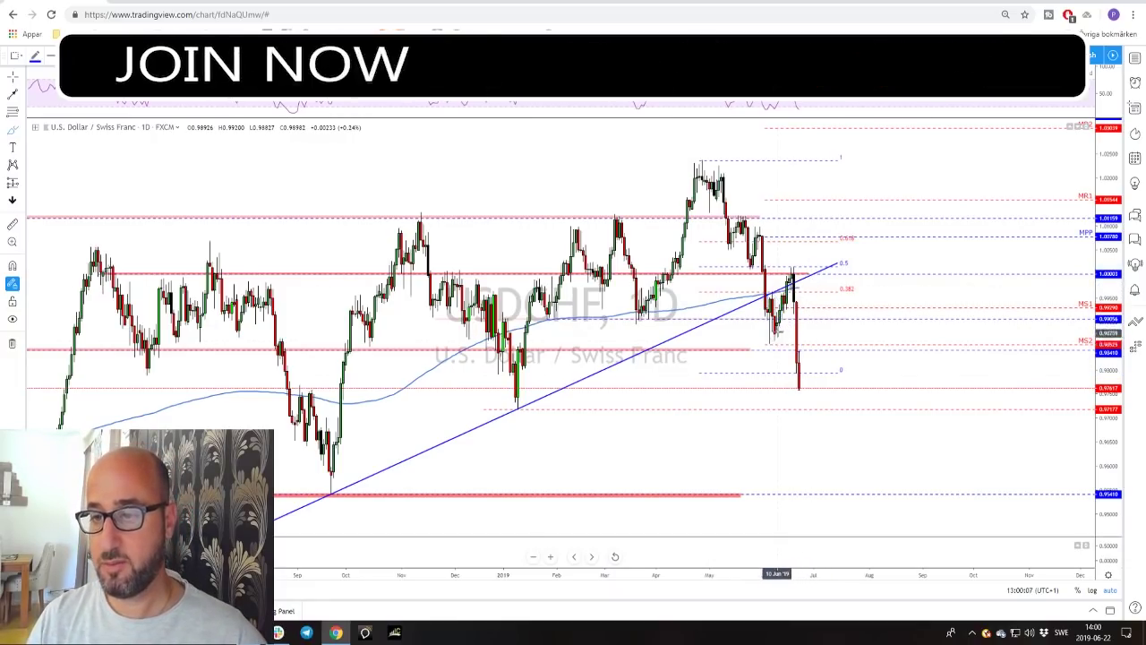
Circle the 0.5 retracement label and brush a short line along the late April high at level 1.
drag(845, 256, 836, 259)
drag(699, 161, 760, 162)
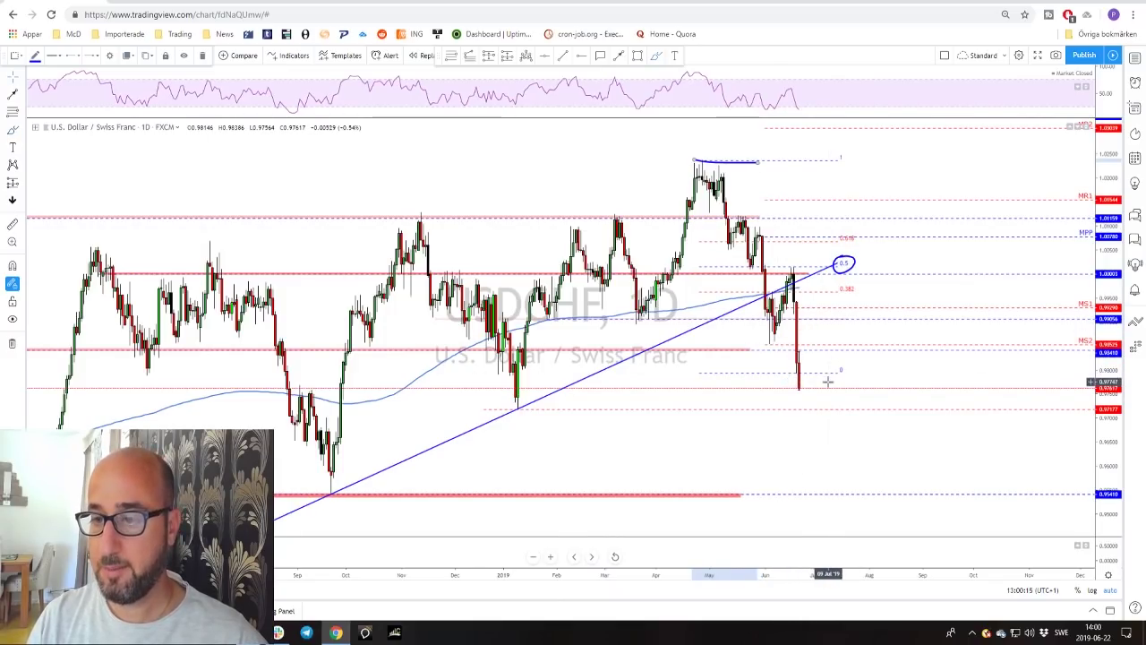
Move the Fibonacci retracement's low anchor up to the early June low and place the circle on the 0.382 level.
drag(836, 374, 845, 347)
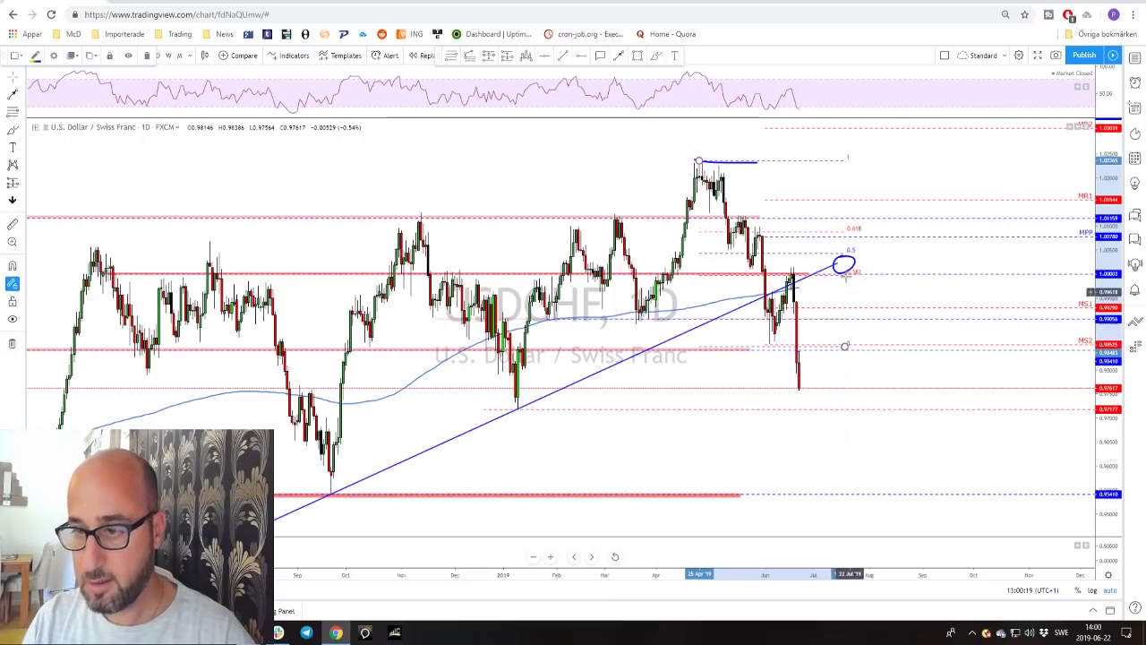
drag(856, 265, 863, 273)
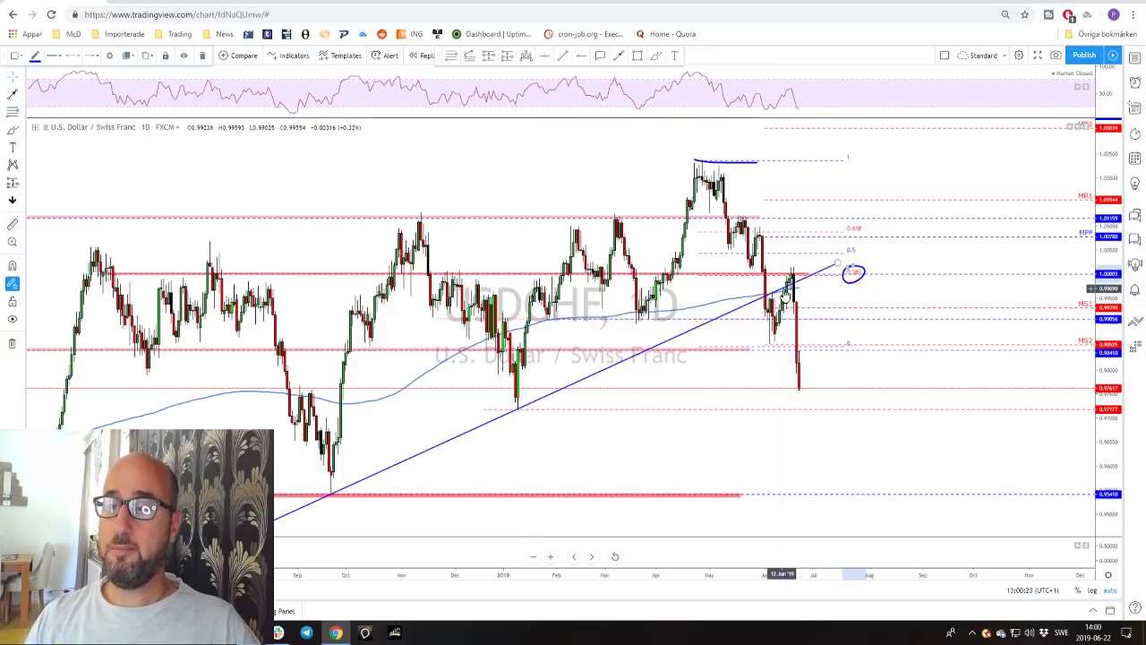
Circle the bearish June candle rejected at 1.00003 and brush the fall that follows it, undoing both strokes.
scroll(707, 278, down, 1)
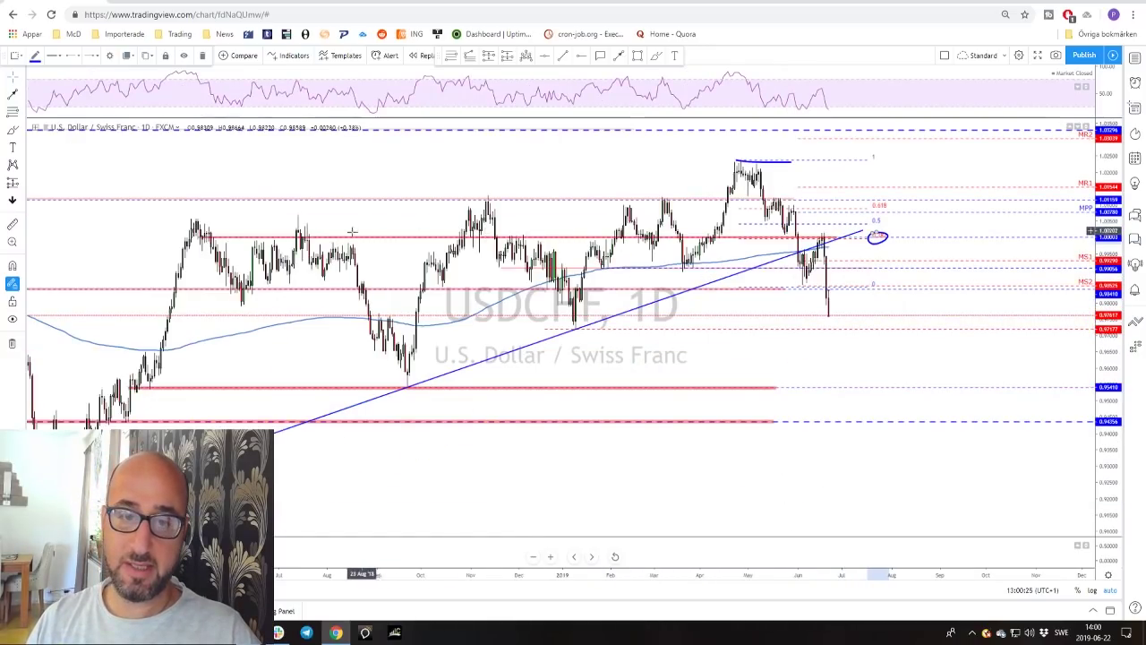
scroll(658, 234, up, 4)
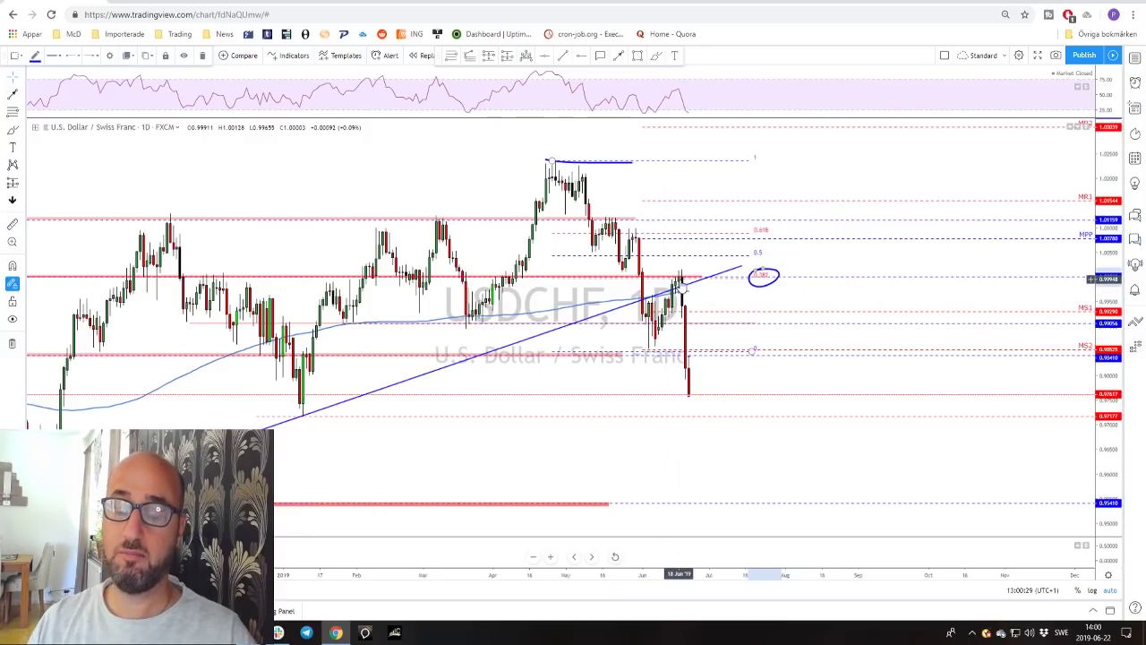
scroll(678, 292, up, 2)
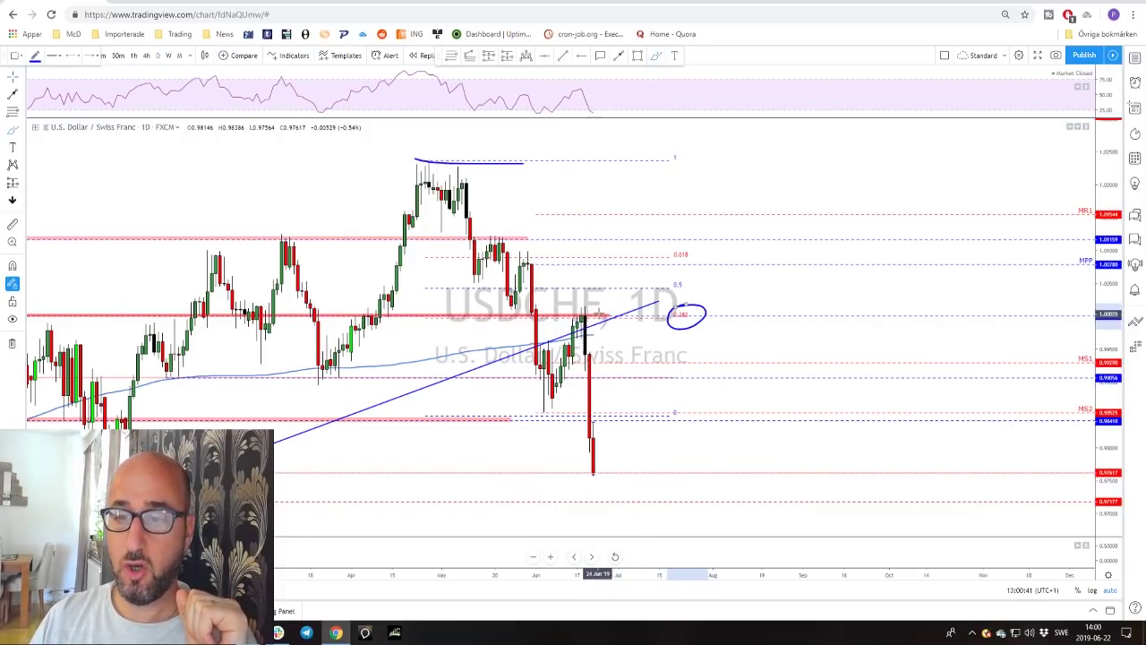
mouse_move(584, 306)
mouse_down()
mouse_move(575, 351)
mouse_move(588, 357)
mouse_move(591, 304)
mouse_up()
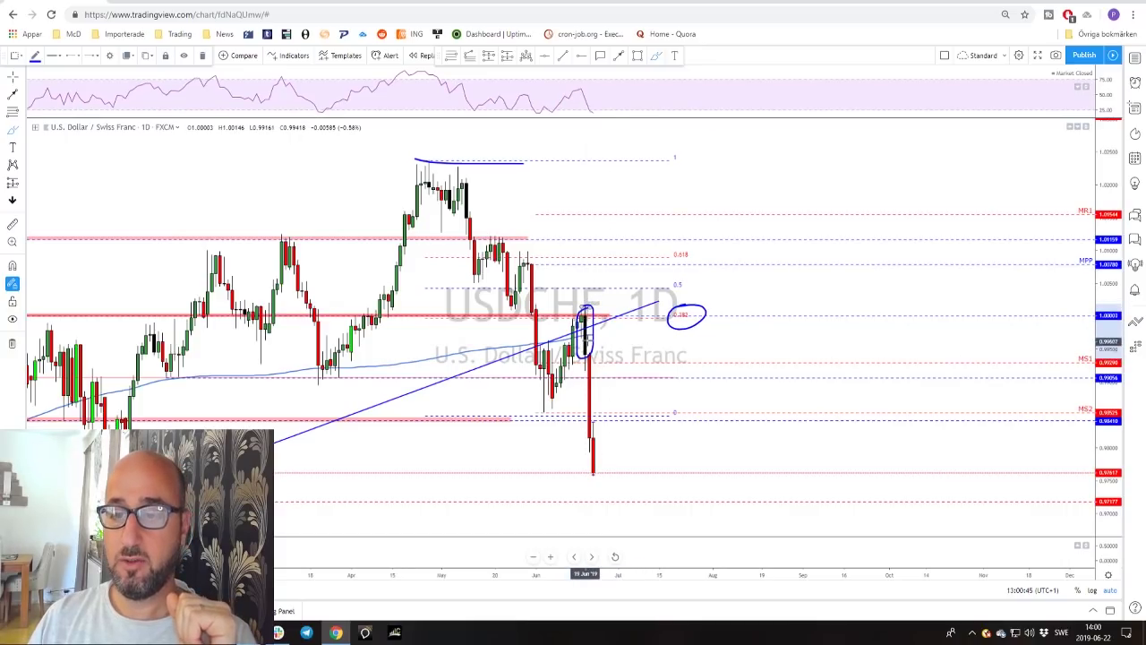
drag(590, 362, 602, 461)
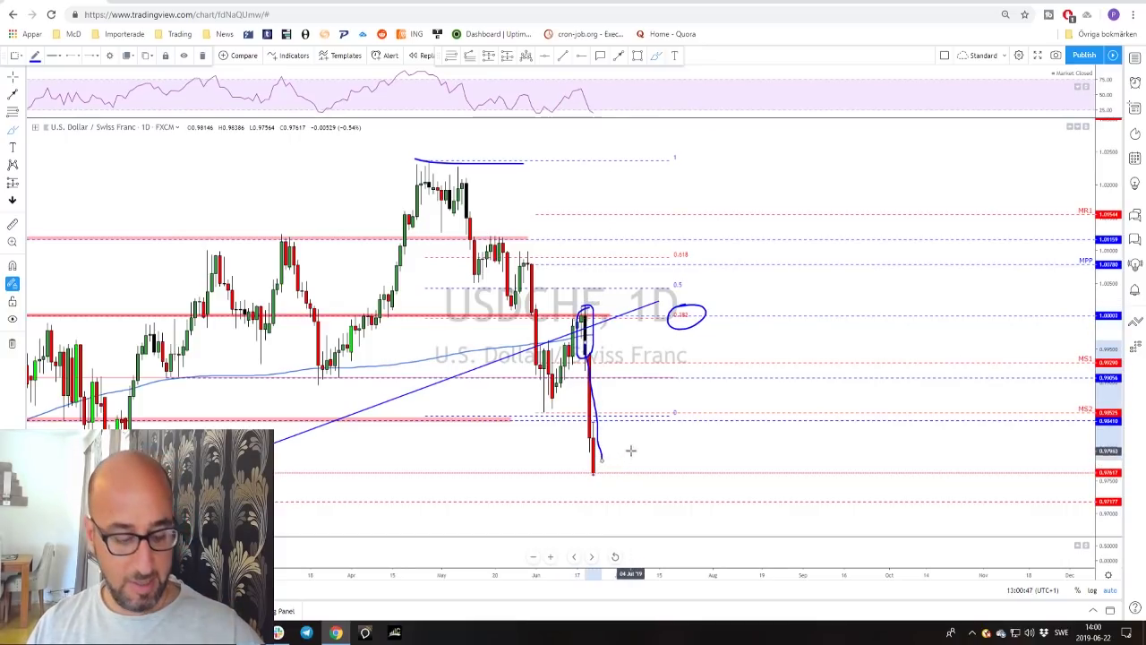
key(ctrl+z)
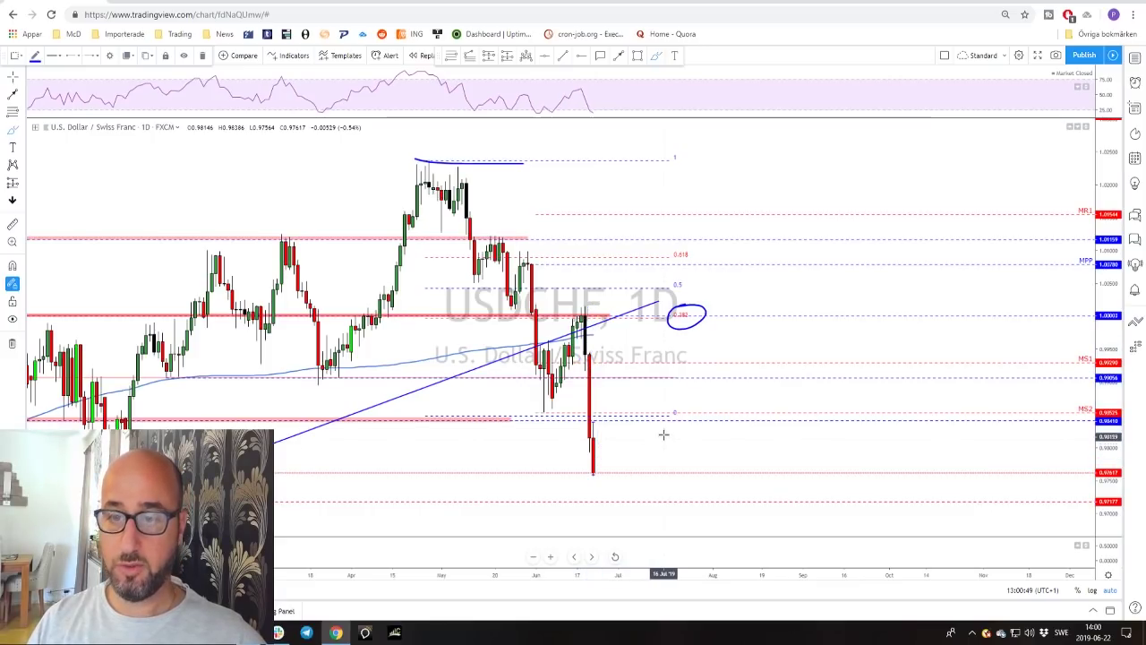
Brush a zigzag rebound from about 0.97617 up to the 0.98410 level and outline the zone around that level.
scroll(663, 437, down, 3)
scroll(921, 343, down, 4)
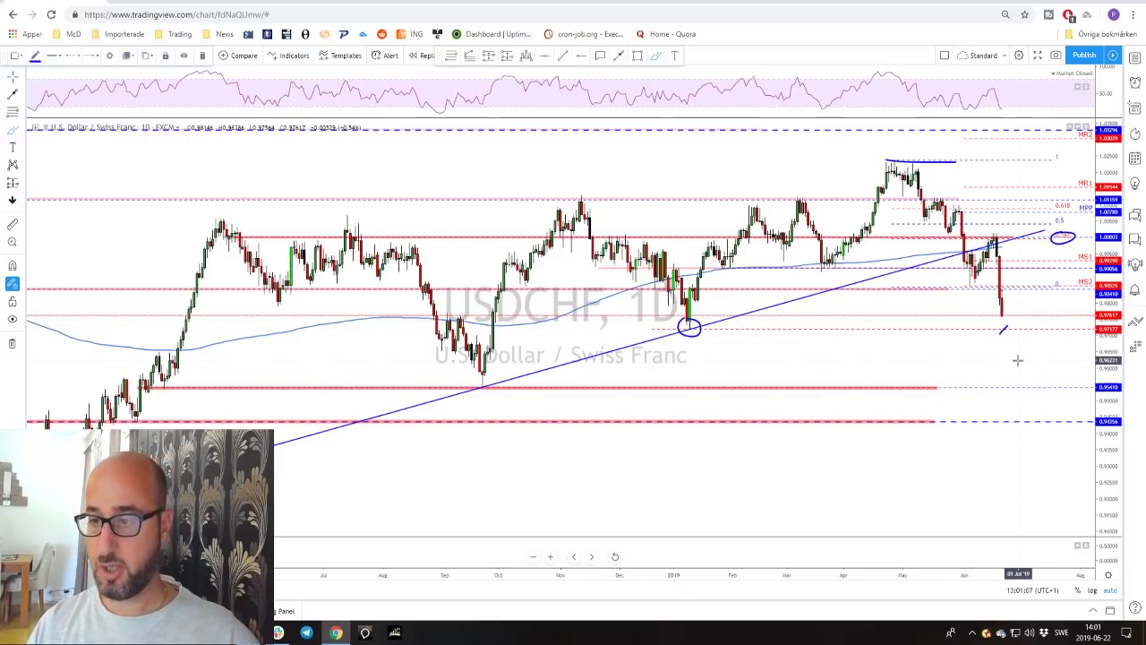
scroll(1022, 337, up, 2)
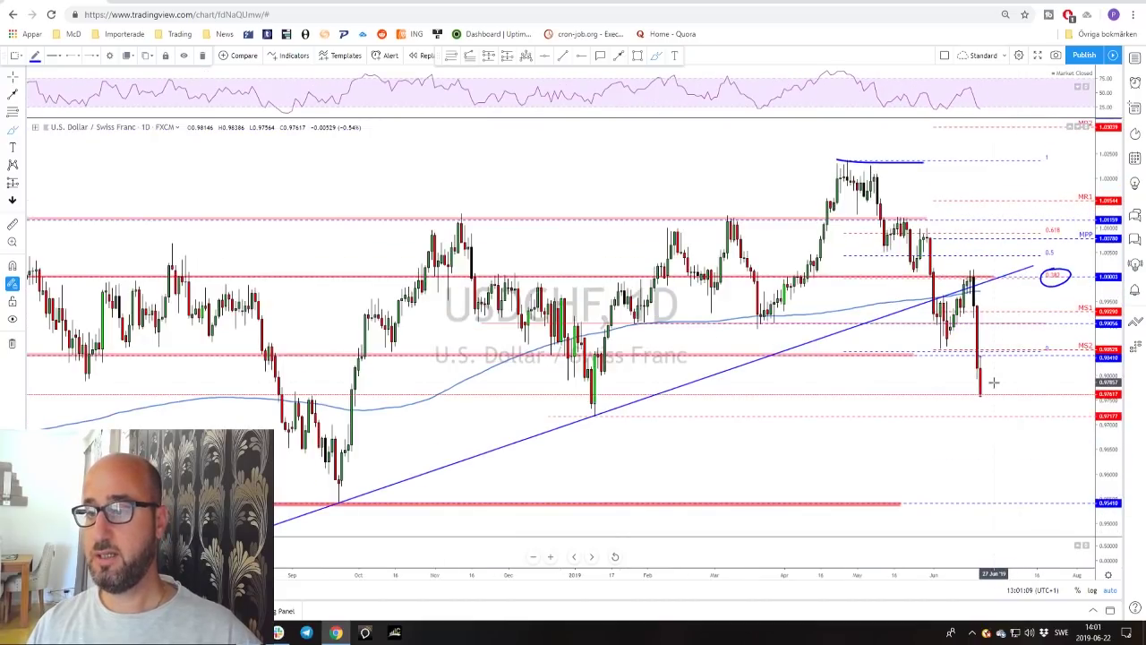
drag(985, 391, 1017, 361)
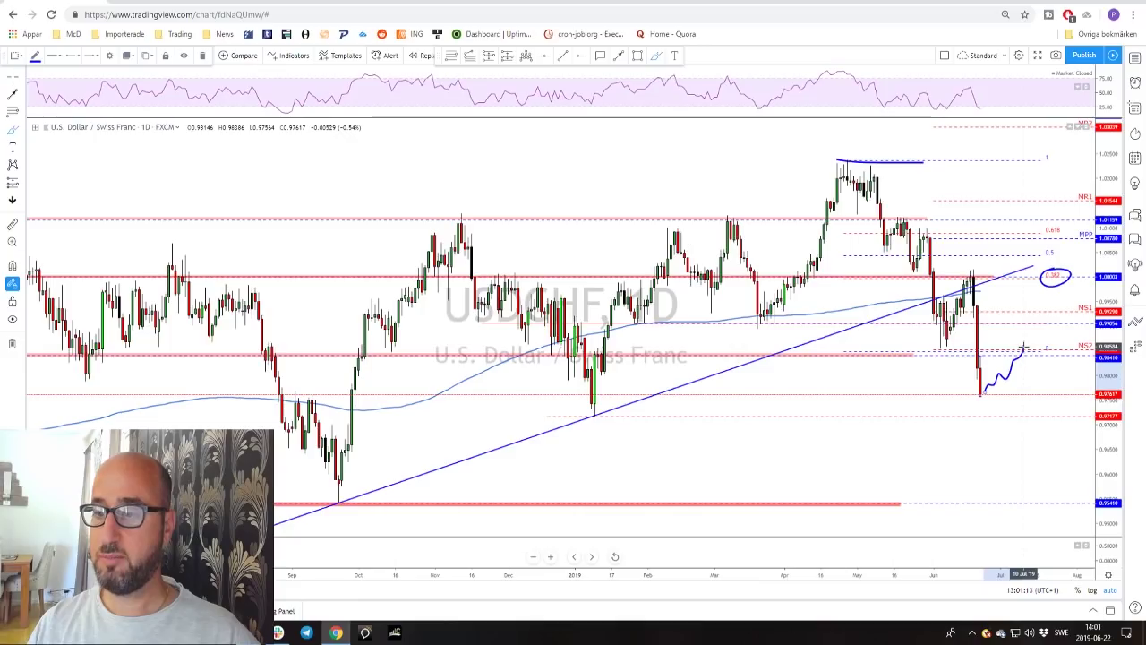
mouse_move(897, 345)
mouse_down()
mouse_move(1048, 344)
mouse_move(920, 360)
mouse_up()
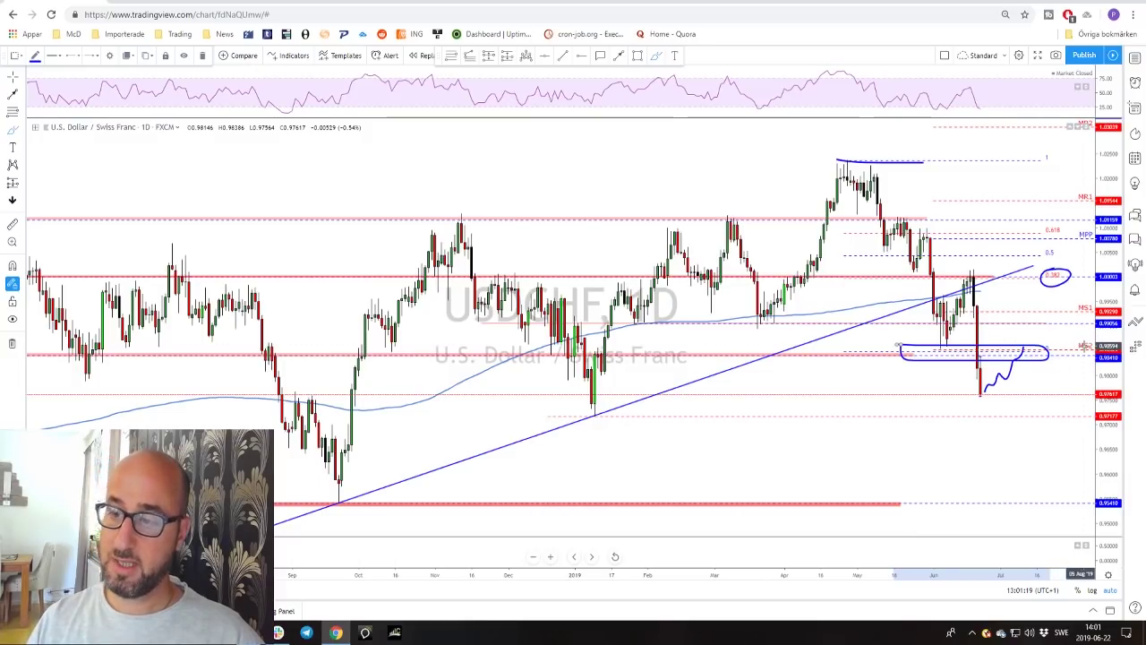
Circle the early June low and complete the forecast with an arrowed drop from the outlined zone back toward 0.97617.
drag(936, 342, 947, 336)
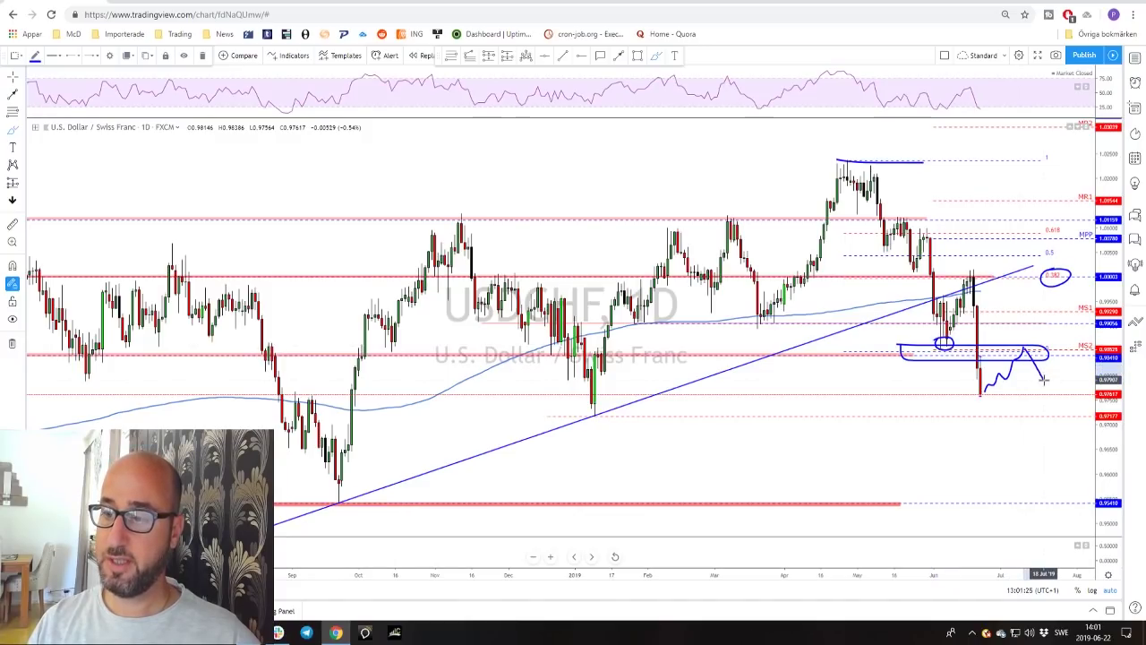
drag(1050, 391, 1057, 384)
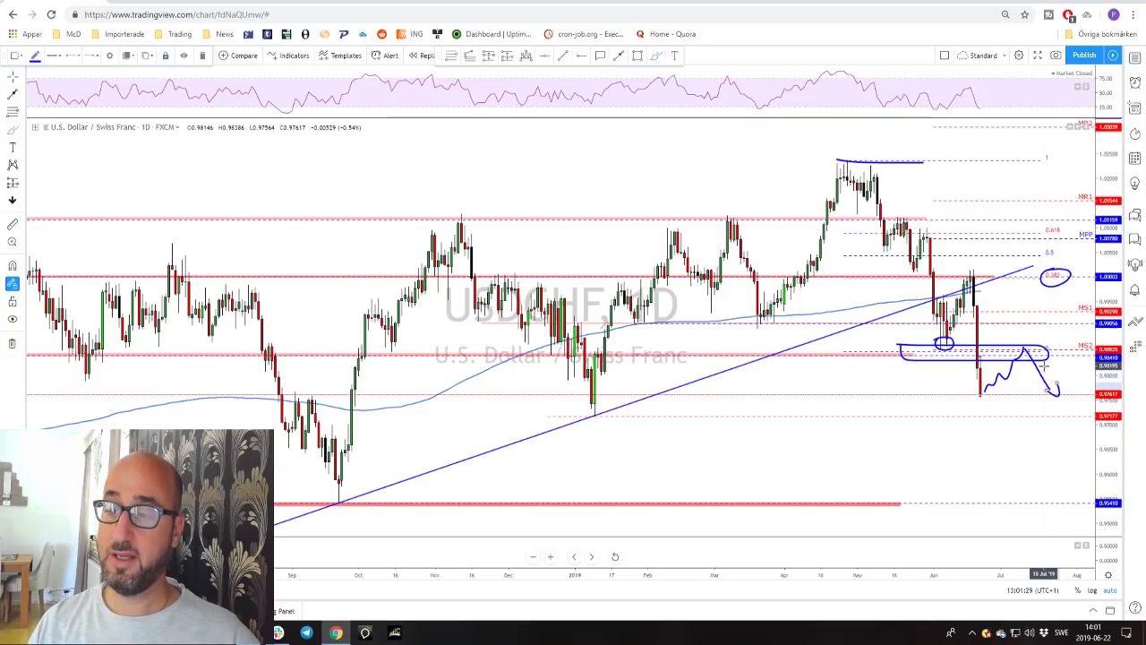
Undo the last forecast strokes: the arrowed drop, the early June low circle, the zone outline and the zigzag rebound.
key(ctrl+z)
key(ctrl+z)
key(ctrl+z)
key(ctrl+z)
Brush a rebound from about 0.97617 up to the 0.99056 level, circling the late March low and the rebound's upper end.
drag(982, 391, 1012, 330)
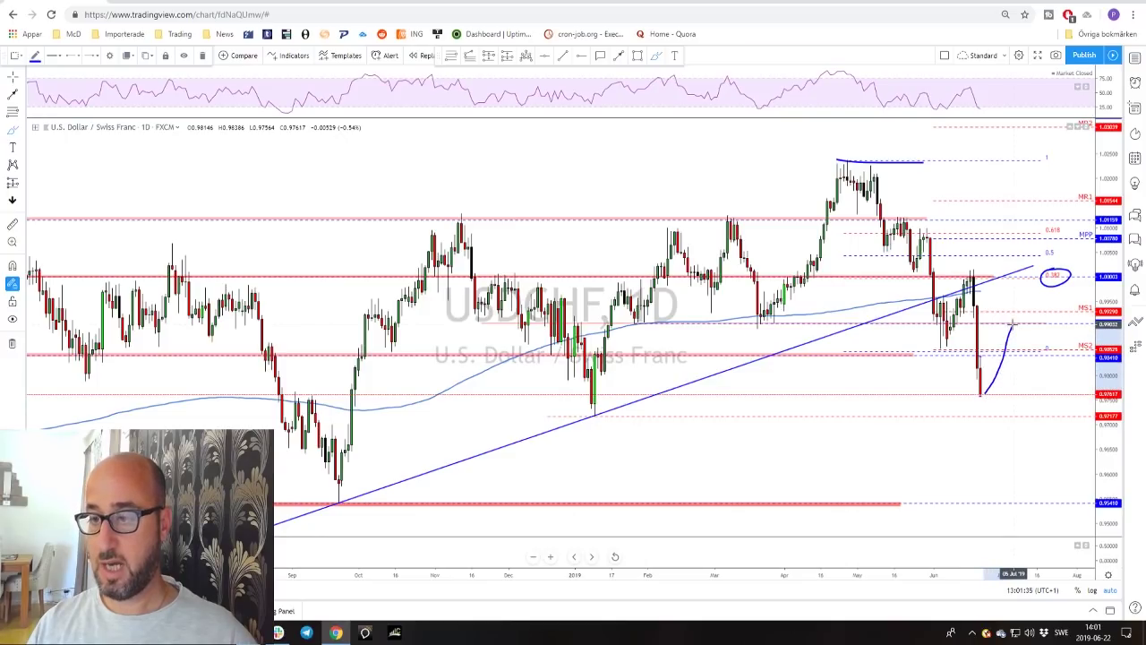
drag(770, 315, 780, 319)
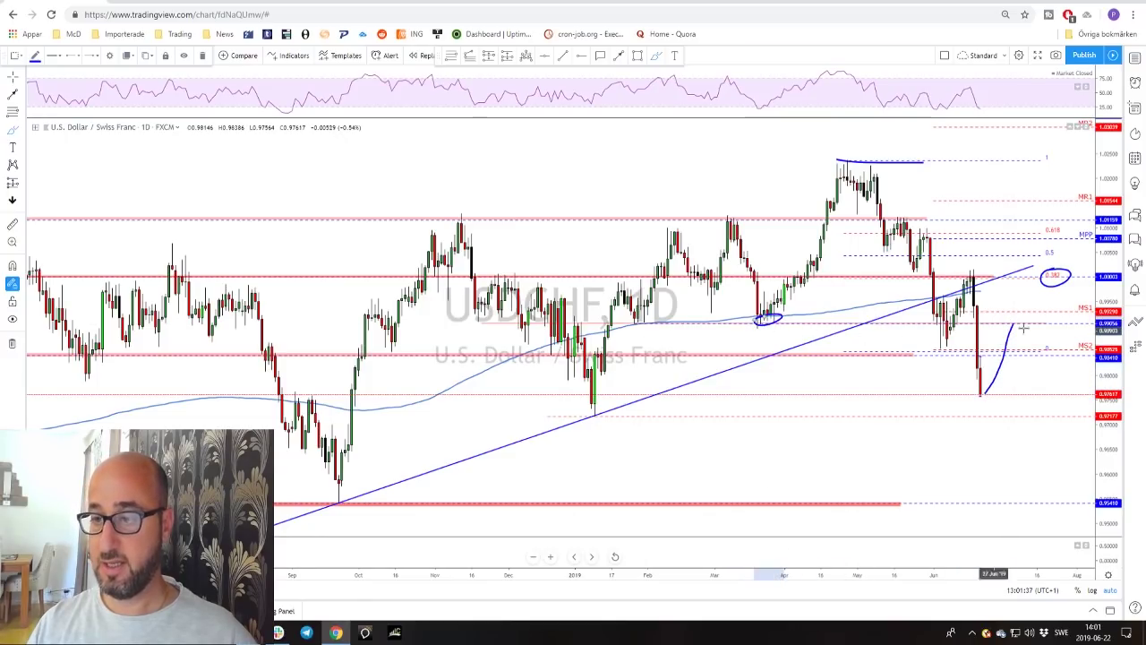
drag(1012, 315, 1019, 319)
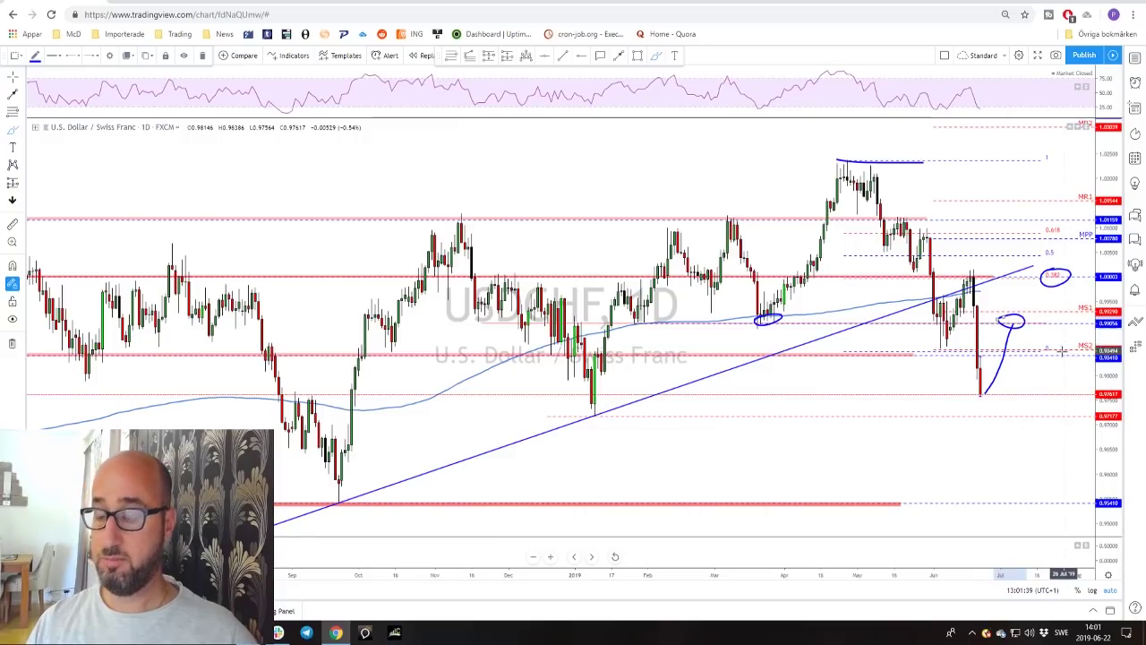
Undo the remaining brush marks, including the rebound, the circle on 0.382 and the line above the late April high.
key(ctrl+z)
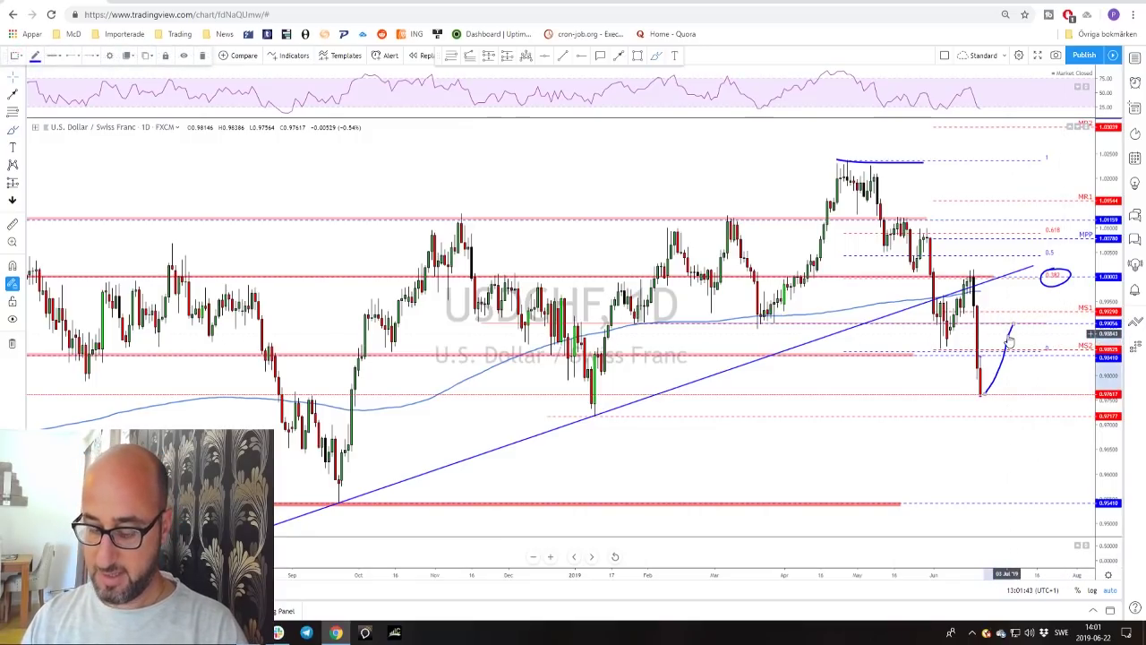
key(ctrl+z)
key(ctrl+z)
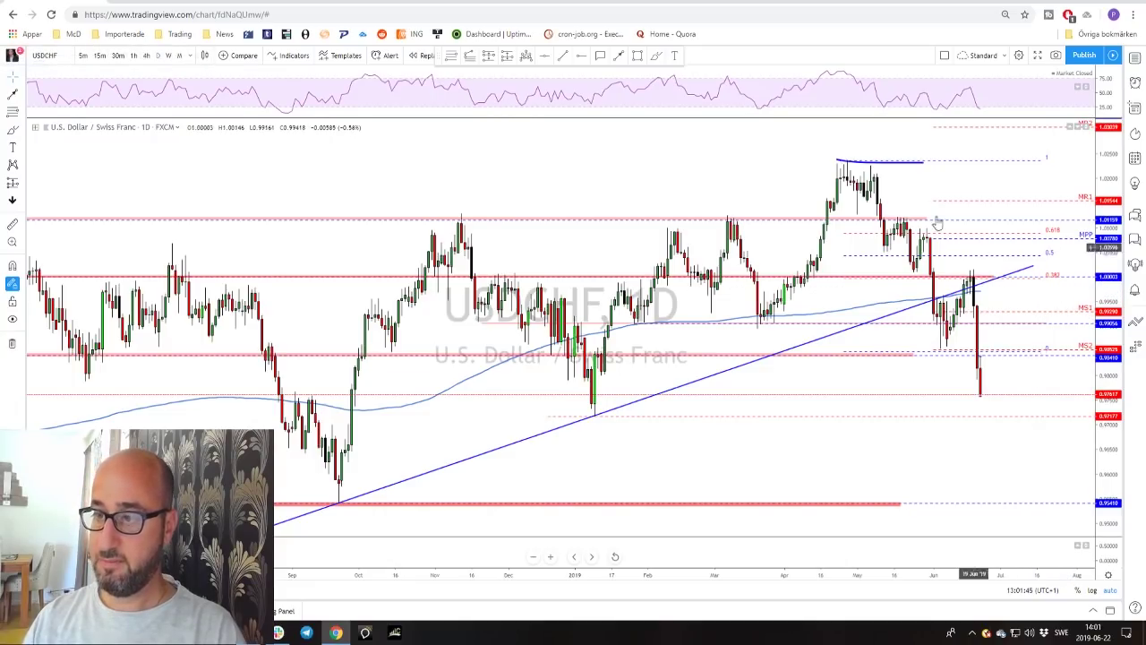
key(ctrl+z)
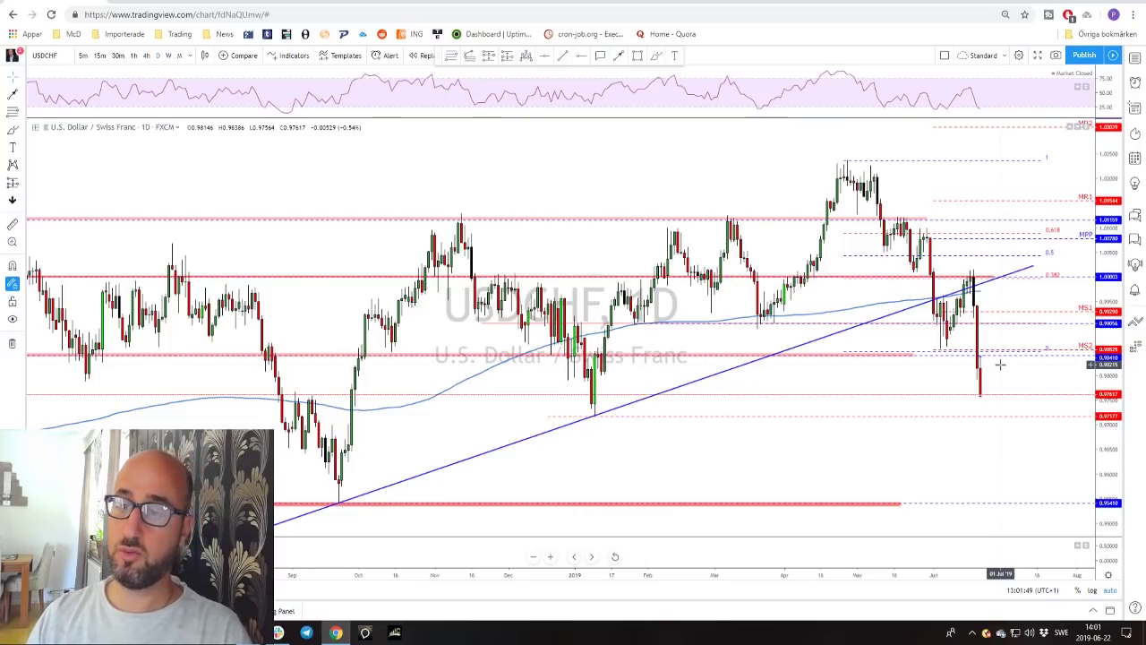
Switch to the USDCAD daily chart and frame the recent June price action.
scroll(1001, 365, up, 1)
key(Down)
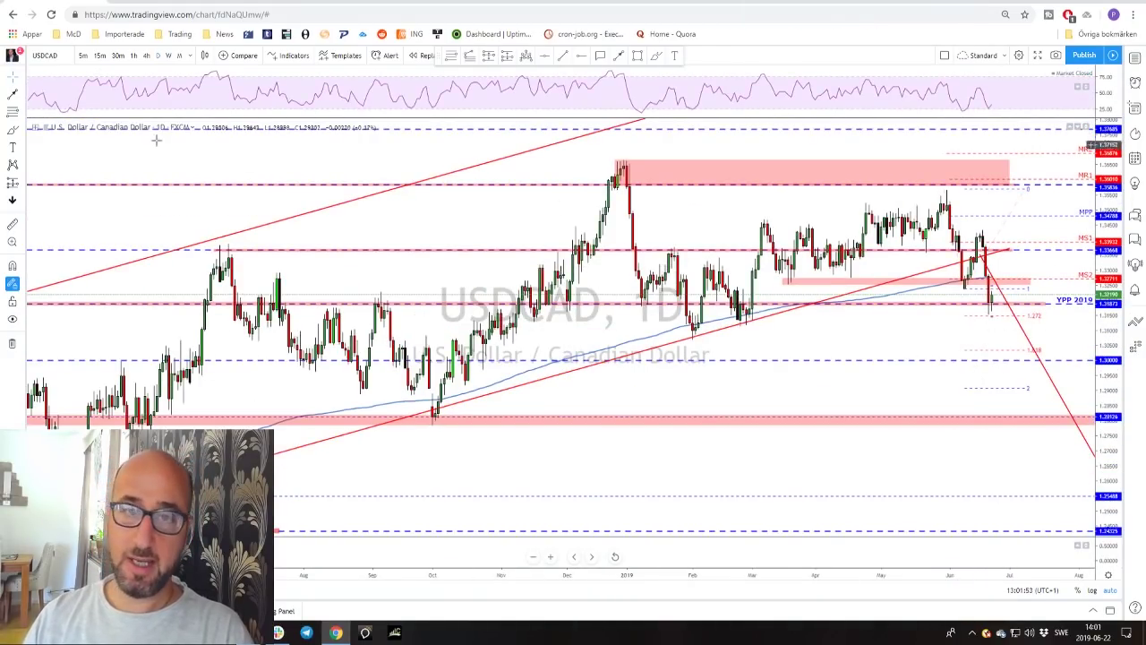
scroll(488, 162, down, 2)
scroll(747, 224, up, 1)
scroll(983, 258, up, 1)
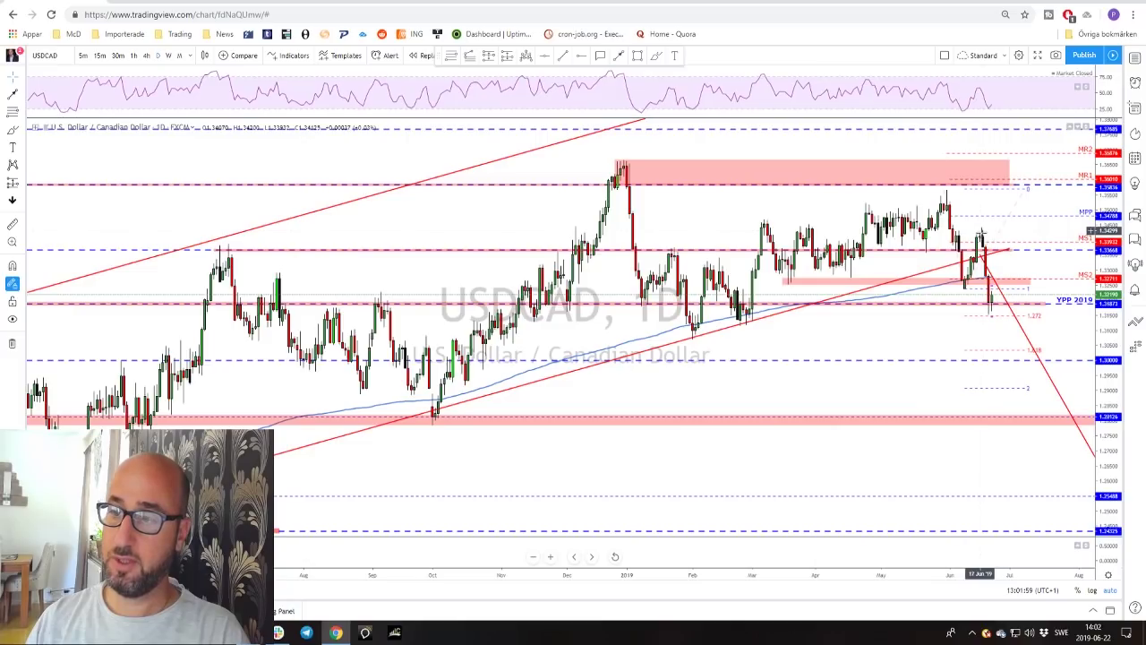
scroll(988, 309, up, 2)
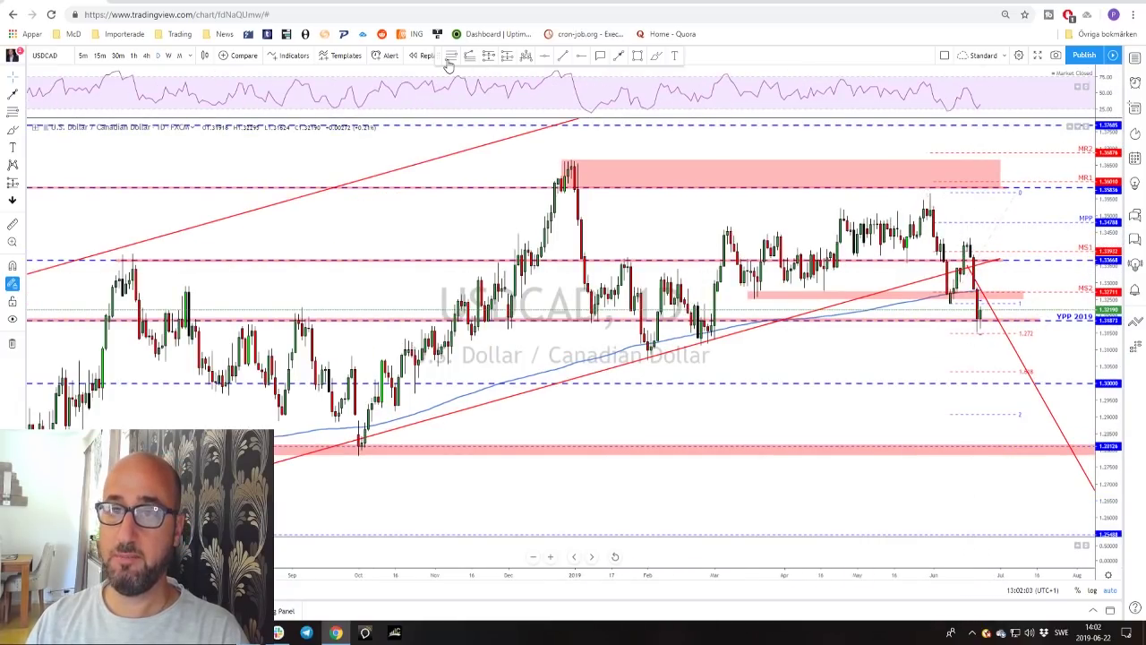
Draw a Fibonacci retracement from the late May high at about 1.3565 down to the early June low at about 1.3238.
key(alt+f)
click(924, 193)
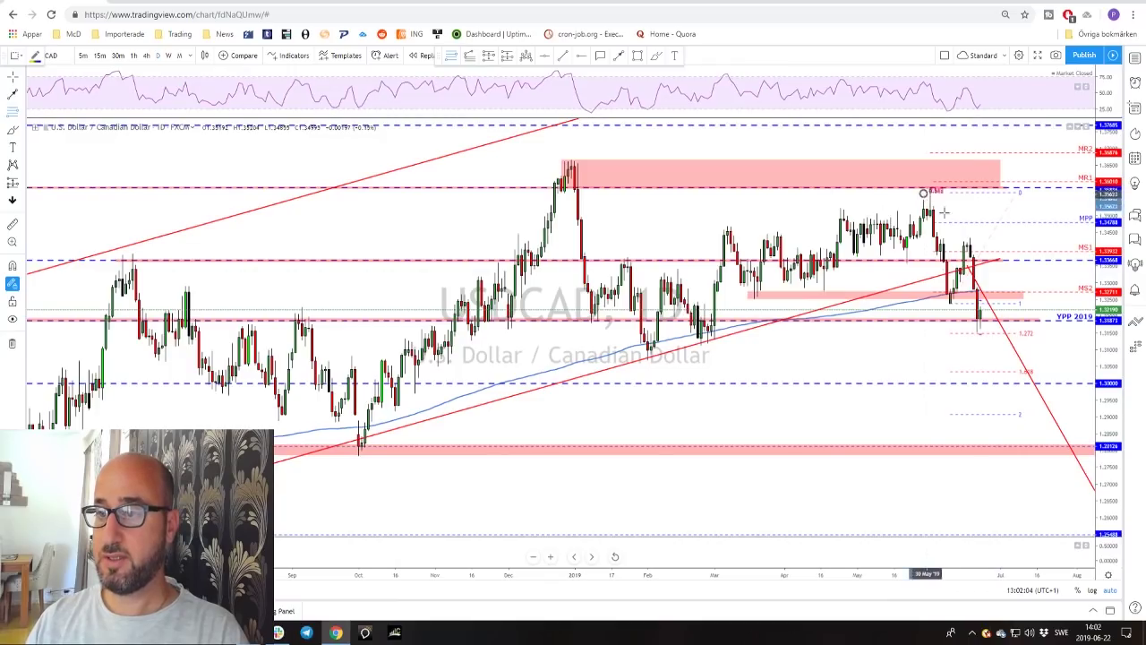
click(988, 303)
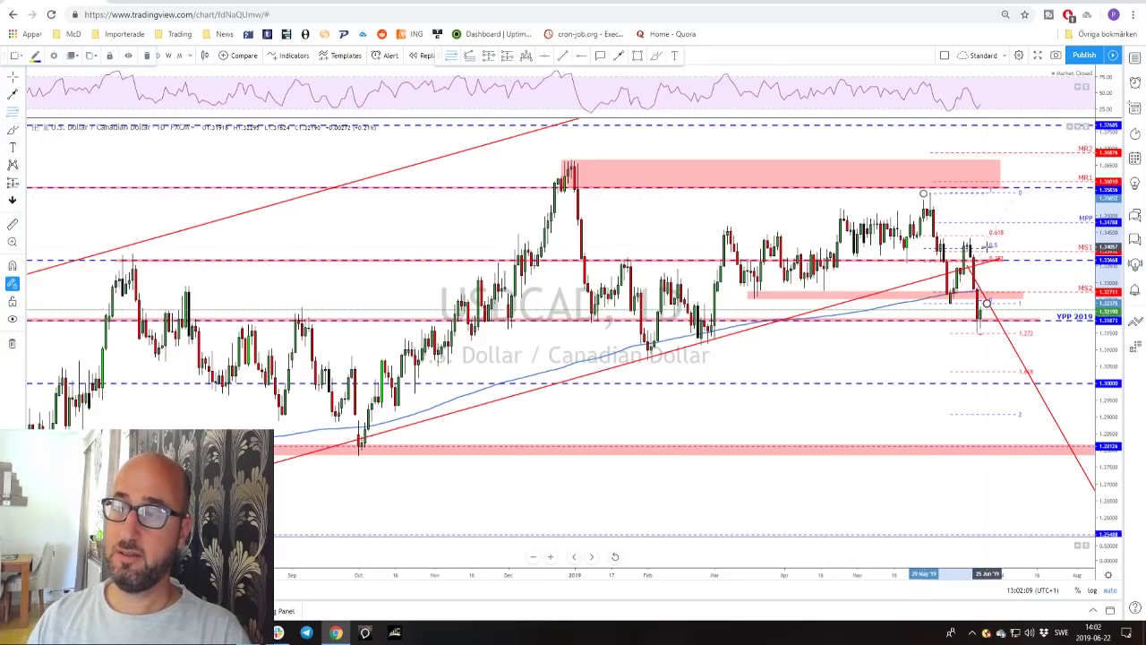
Circle the mid-June high, the 0.5, MS1 and YPP 2019 labels, and brush a horizontal line at about 1.341 from early May.
scroll(967, 269, up, 3)
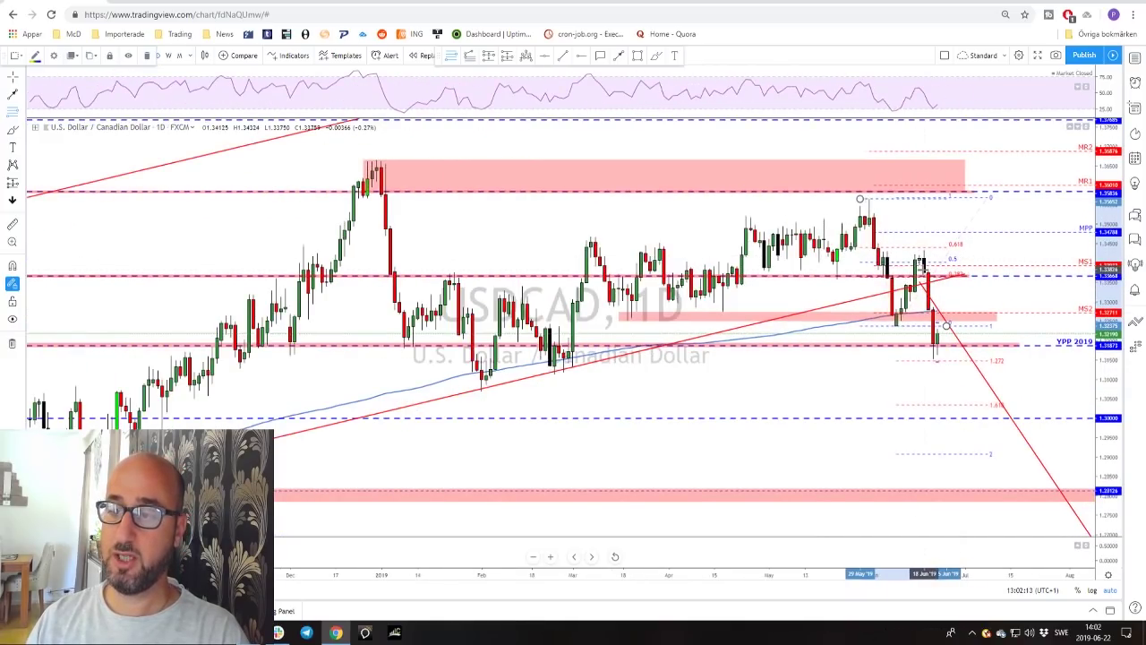
click(652, 58)
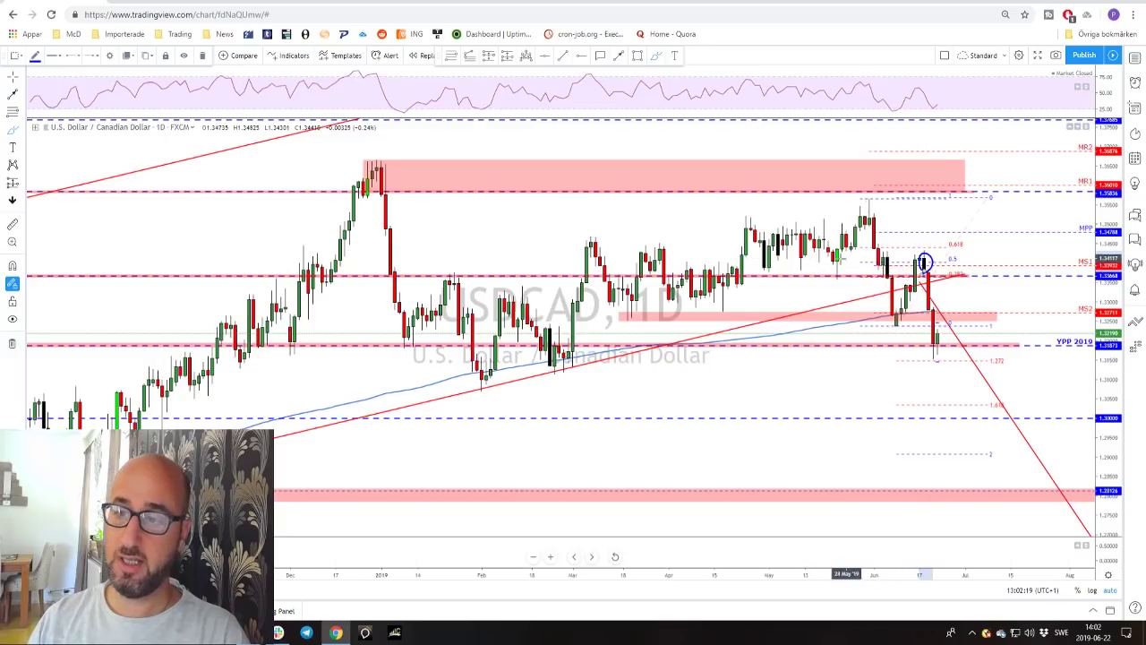
mouse_move(767, 260)
mouse_down()
mouse_move(960, 254)
mouse_move(945, 255)
mouse_up()
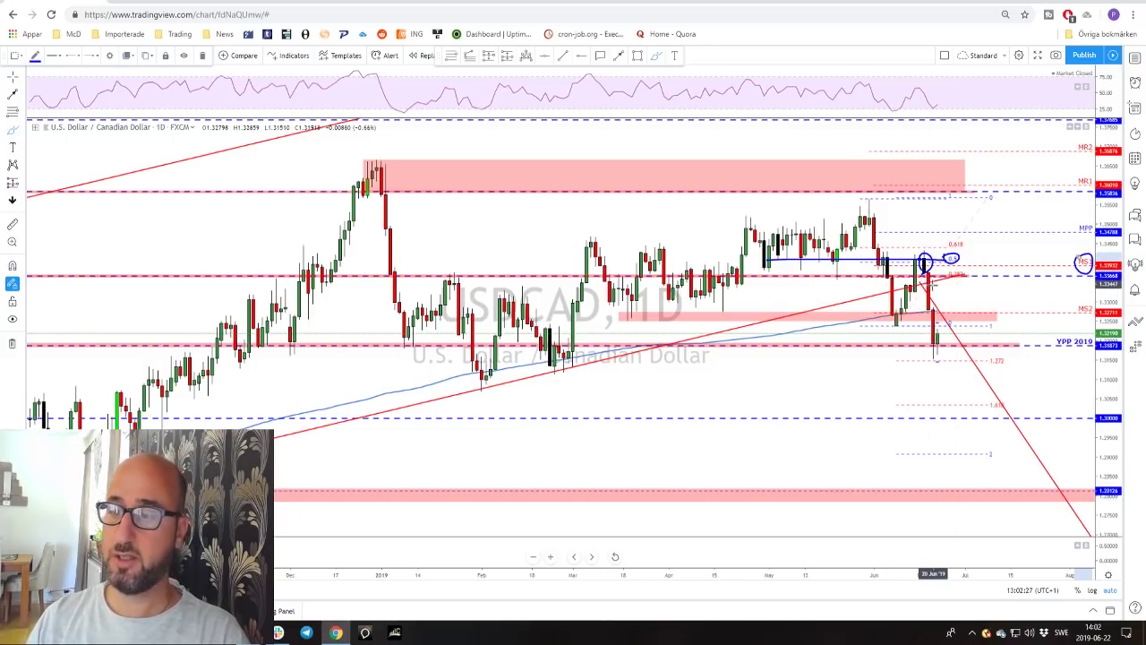
scroll(927, 305, down, 1)
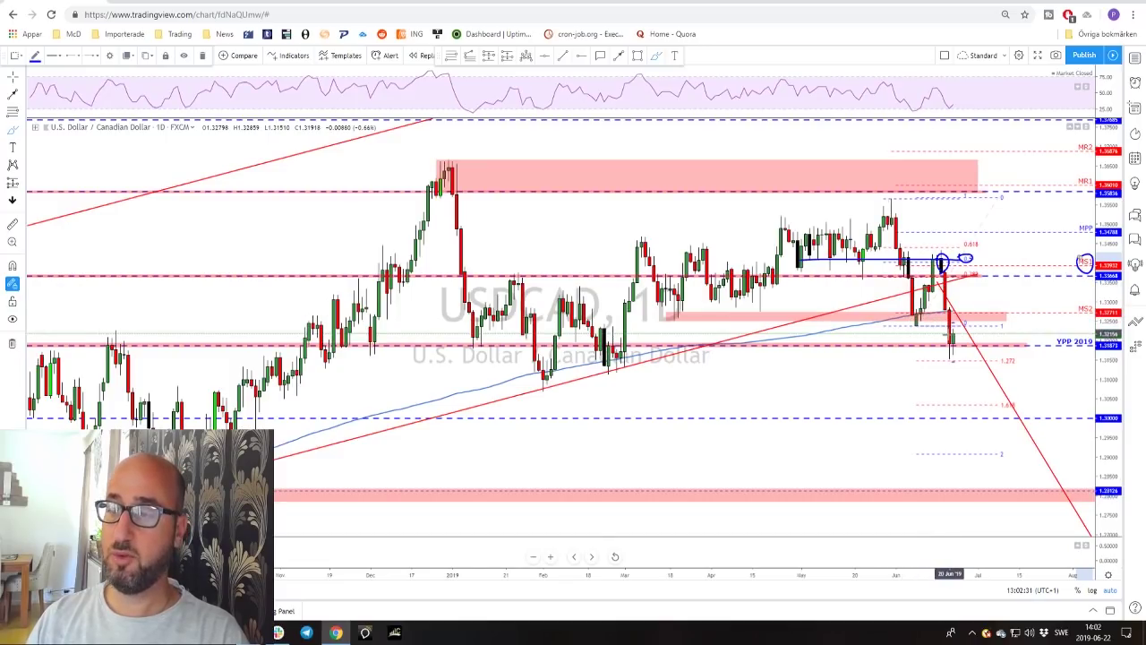
drag(1068, 331, 1093, 335)
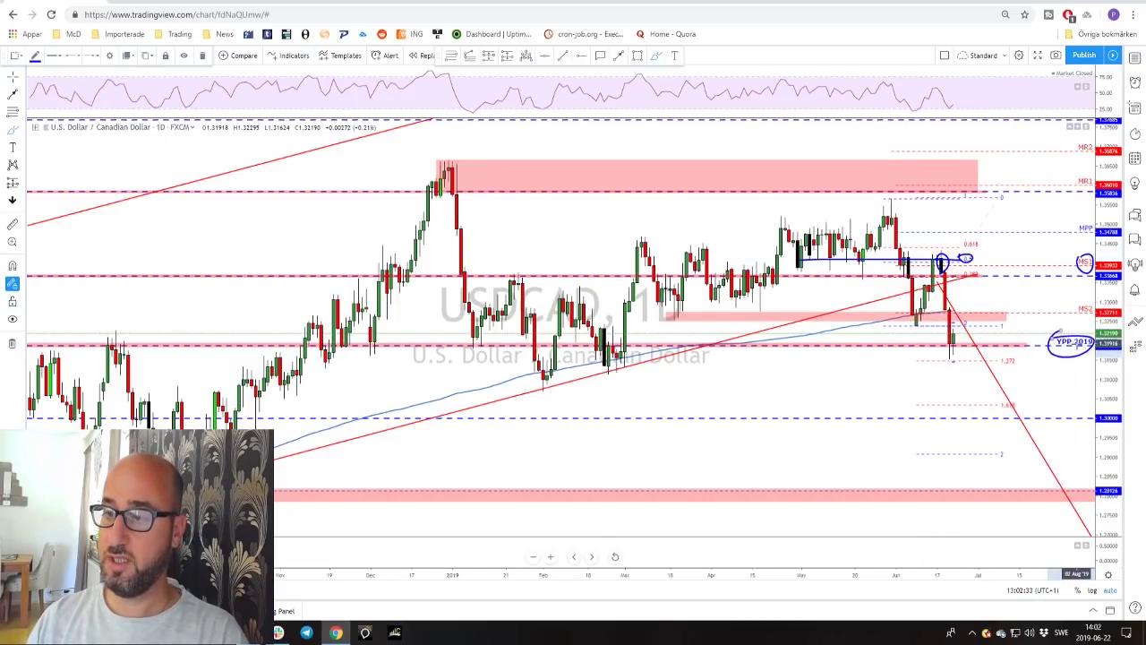
Undo the YPP 2019 circle and the other brush marks around the mid-June high.
key(ctrl+z)
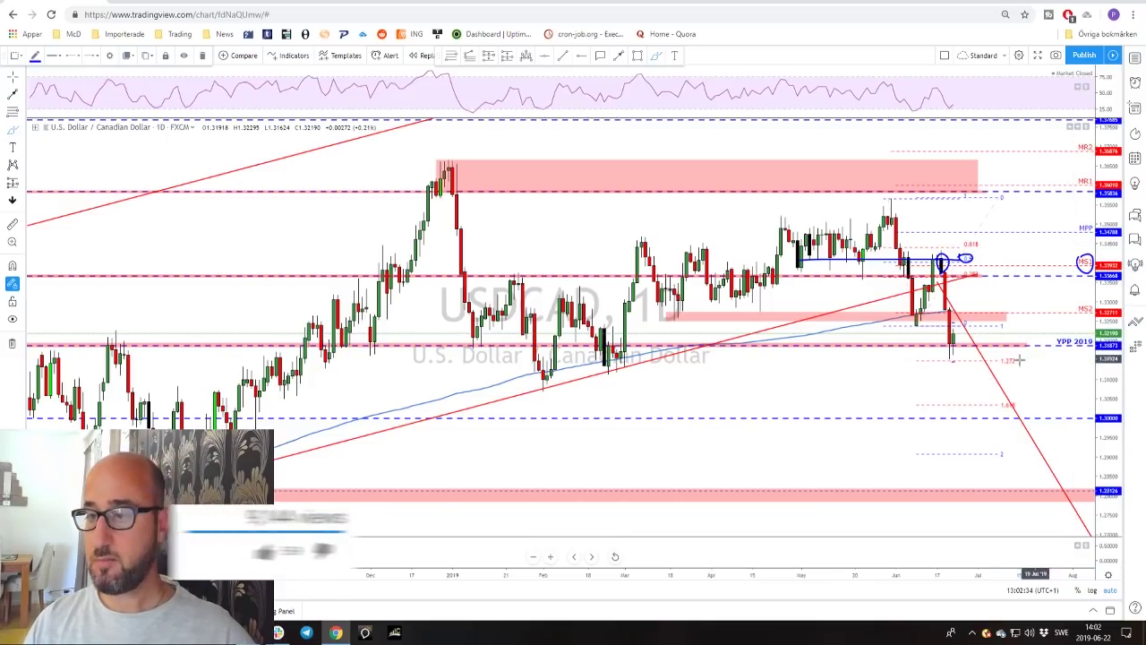
scroll(958, 358, up, 1)
key(ctrl+z)
key(ctrl+z)
key(ctrl+z)
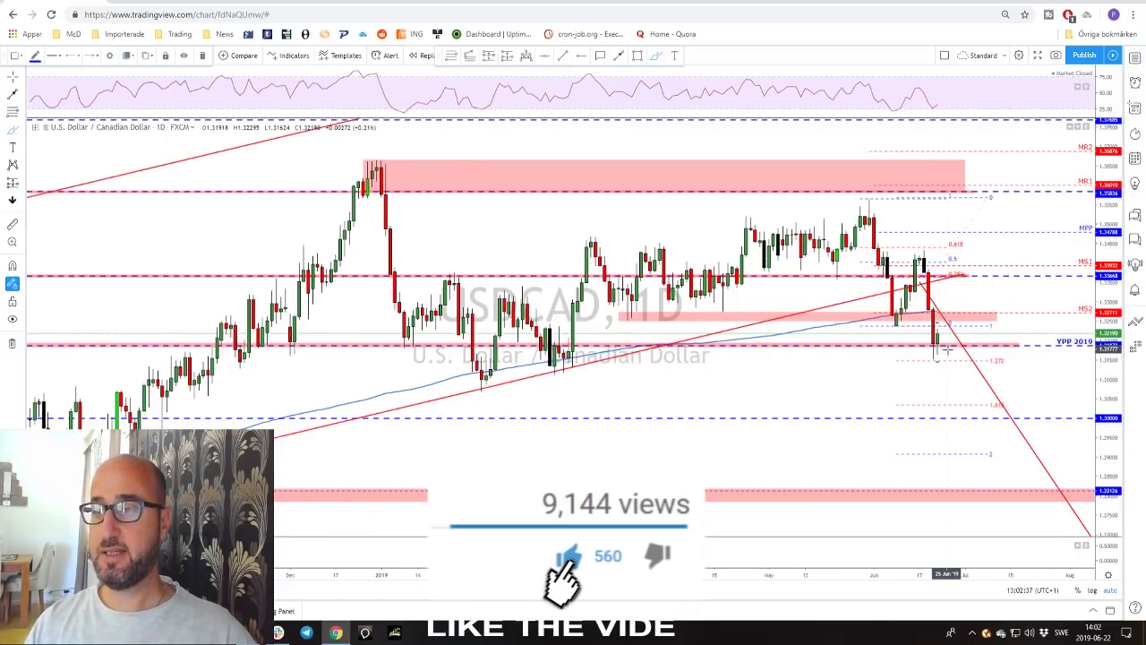
scroll(945, 349, down, 1)
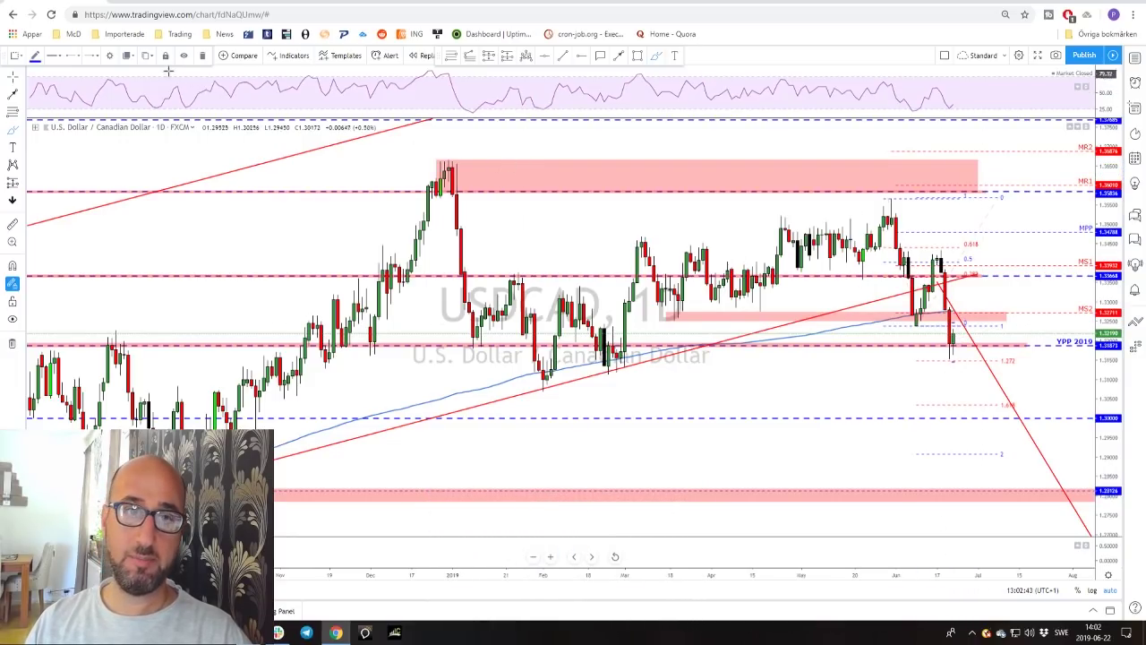
scroll(660, 195, down, 5)
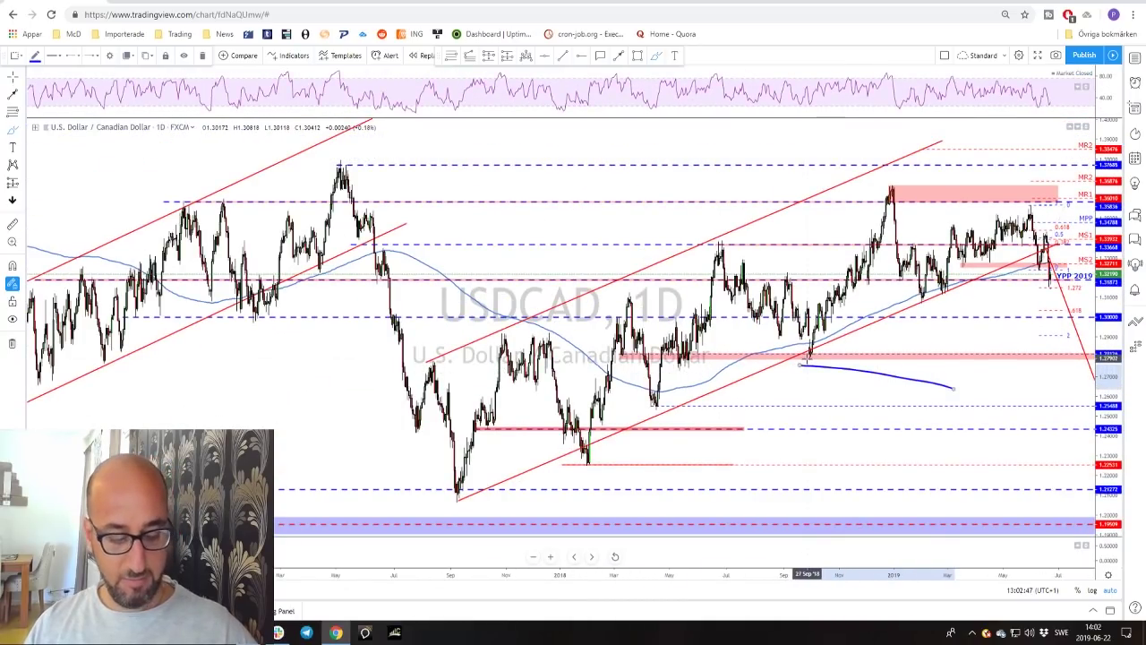
key(Delete)
Circle the October 2018 low on the 1.28126 level and the September 2017 low near 1.21272 with the Brush.
drag(921, 379, 798, 379)
scroll(798, 379, down, 2)
scroll(839, 363, up, 2)
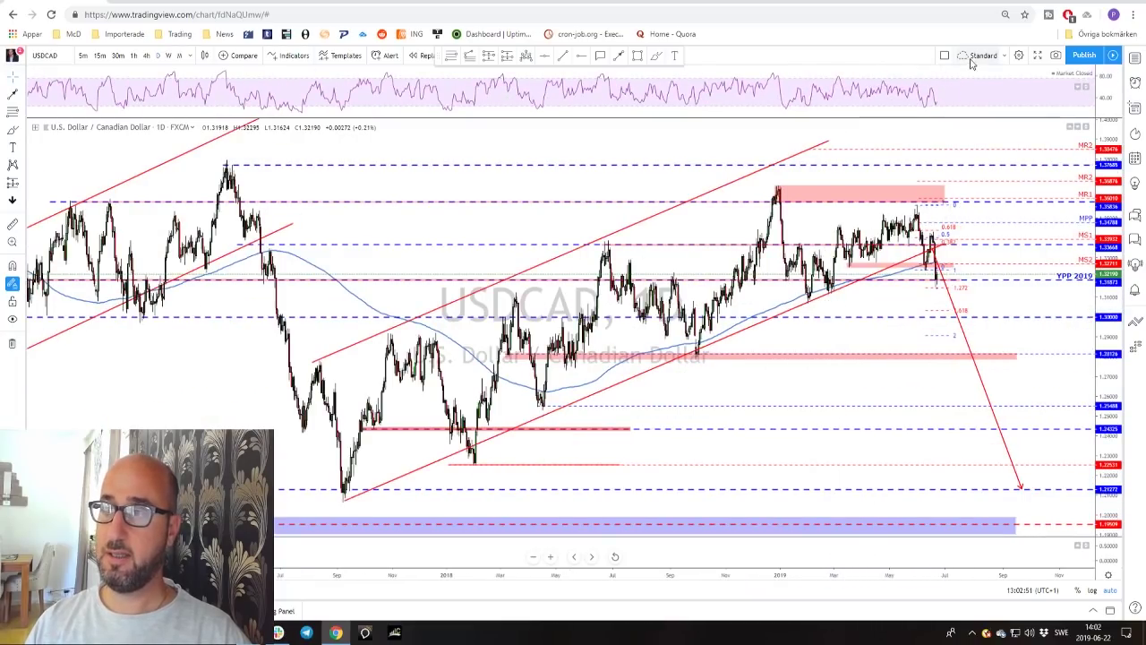
click(656, 56)
click(696, 352)
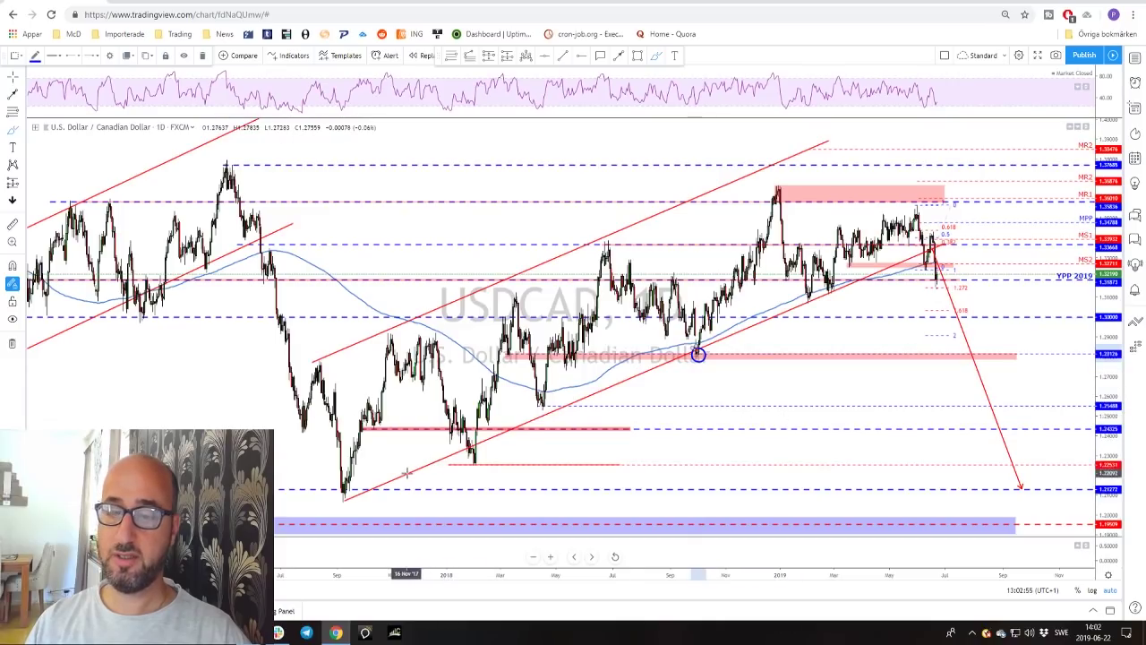
drag(335, 492, 340, 486)
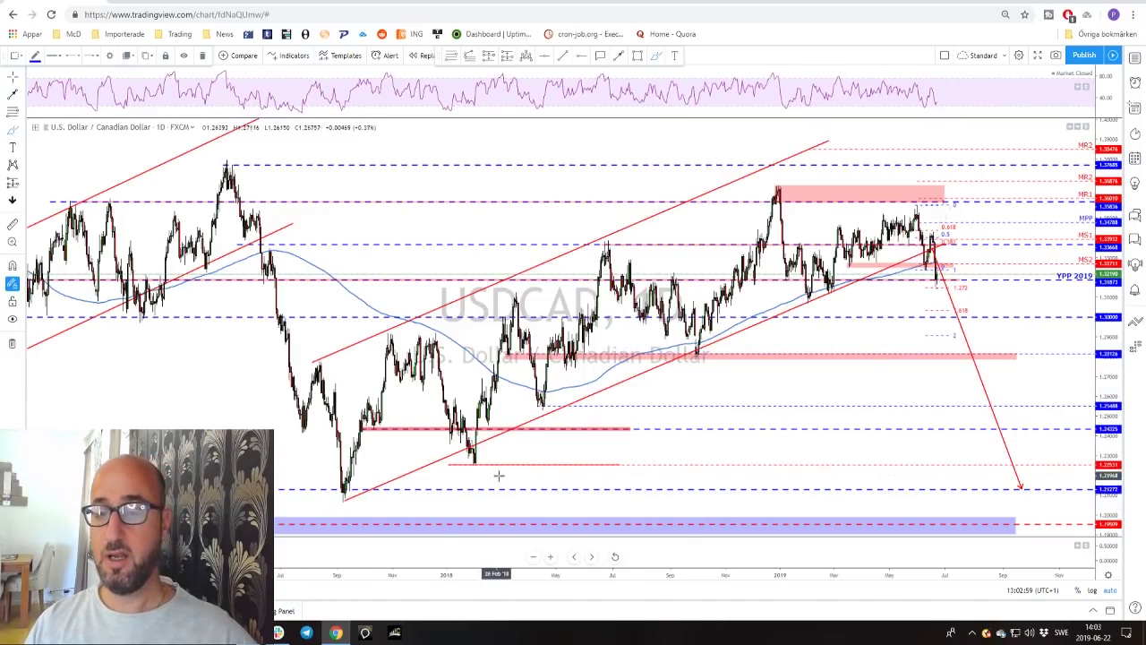
Brush along the 2016 and 2017 declines and sketch a matching drop from the June 2019 high to about 1.21272.
scroll(618, 386, down, 3)
drag(527, 250, 605, 408)
drag(233, 168, 308, 367)
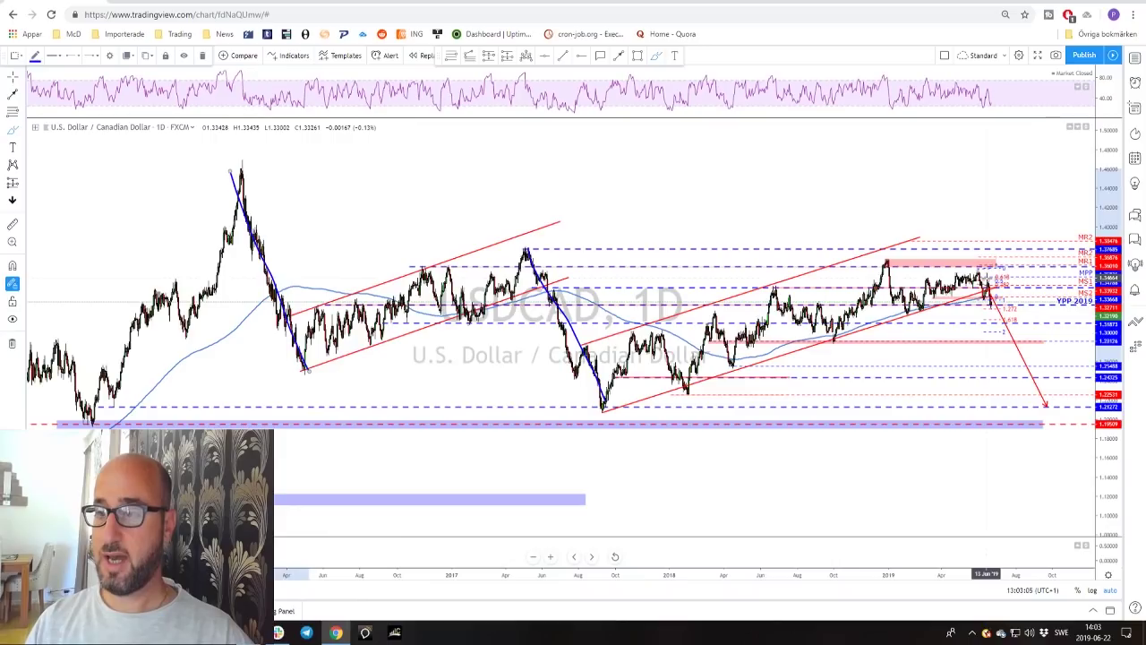
drag(987, 285, 1036, 401)
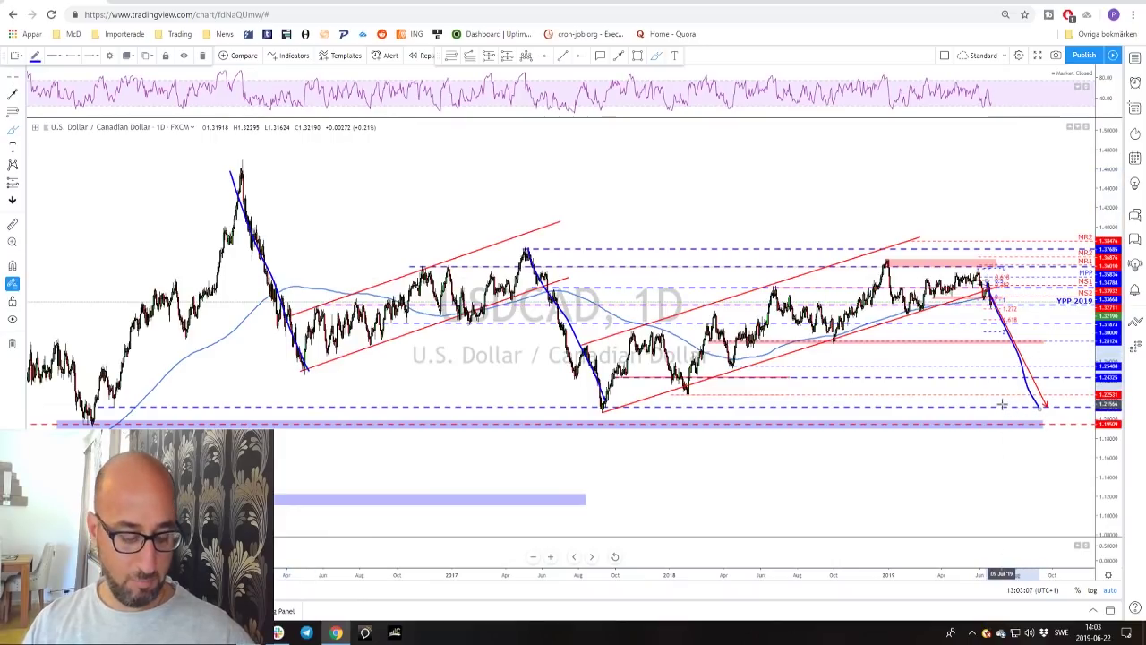
Change the USDCAD chart to the 4-hour timeframe and frame the May to June price action.
scroll(905, 383, up, 5)
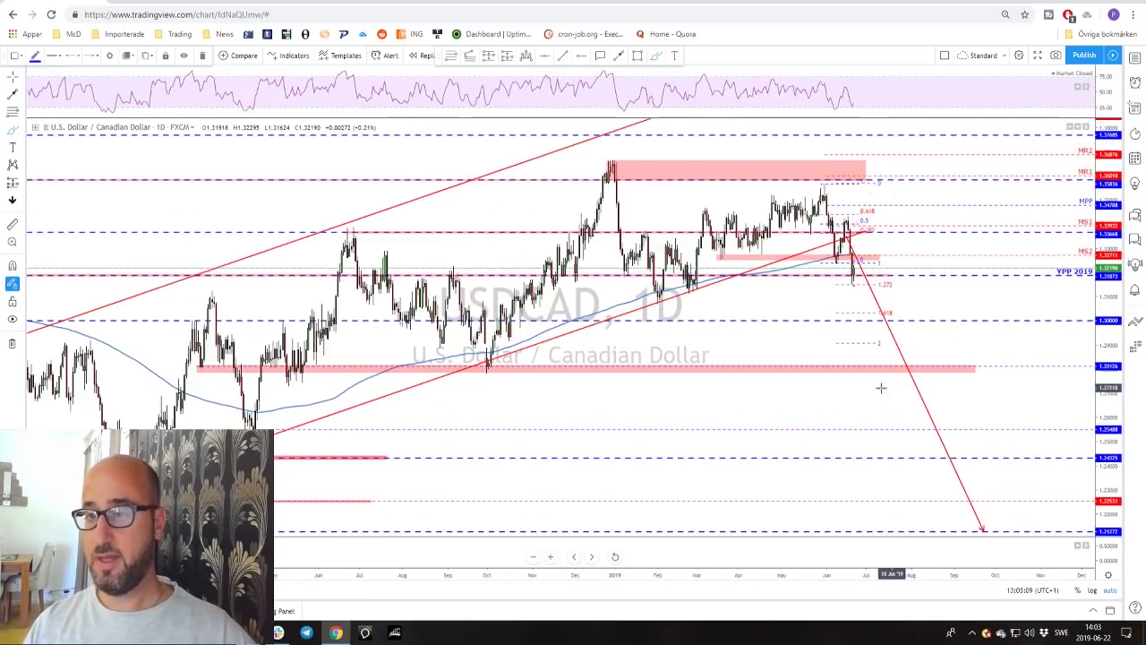
scroll(889, 387, up, 3)
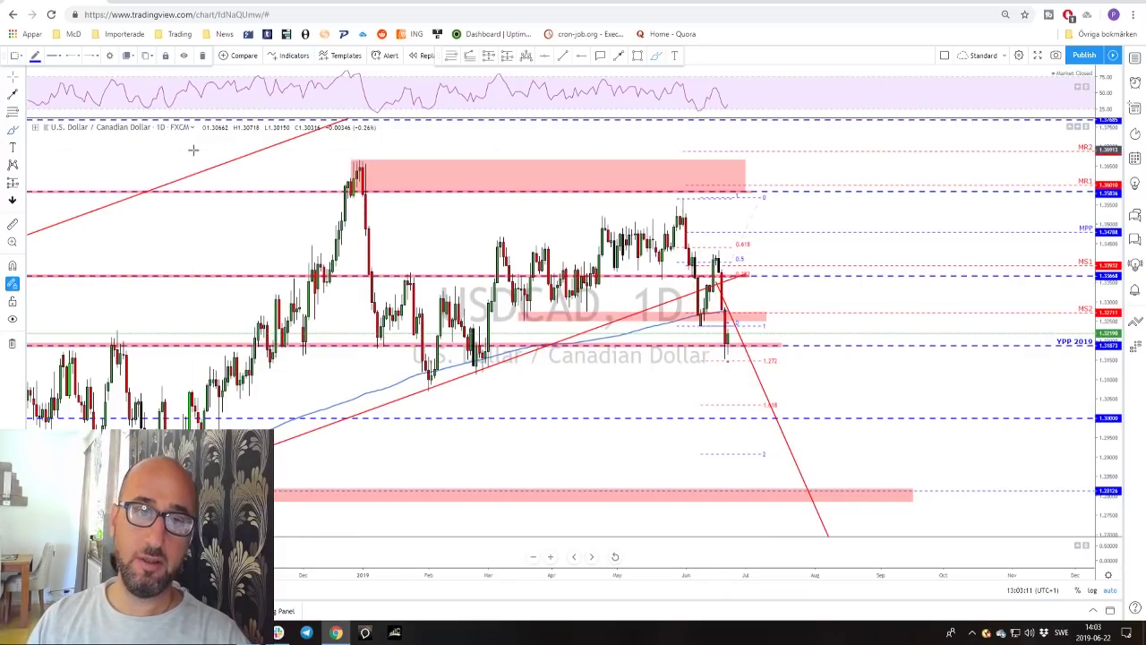
click(192, 150)
click(146, 56)
scroll(810, 343, down, 2)
Delete the Fibonacci retracement and the Fibonacci extension with the 1.272 level from the USDCAD chart.
click(892, 268)
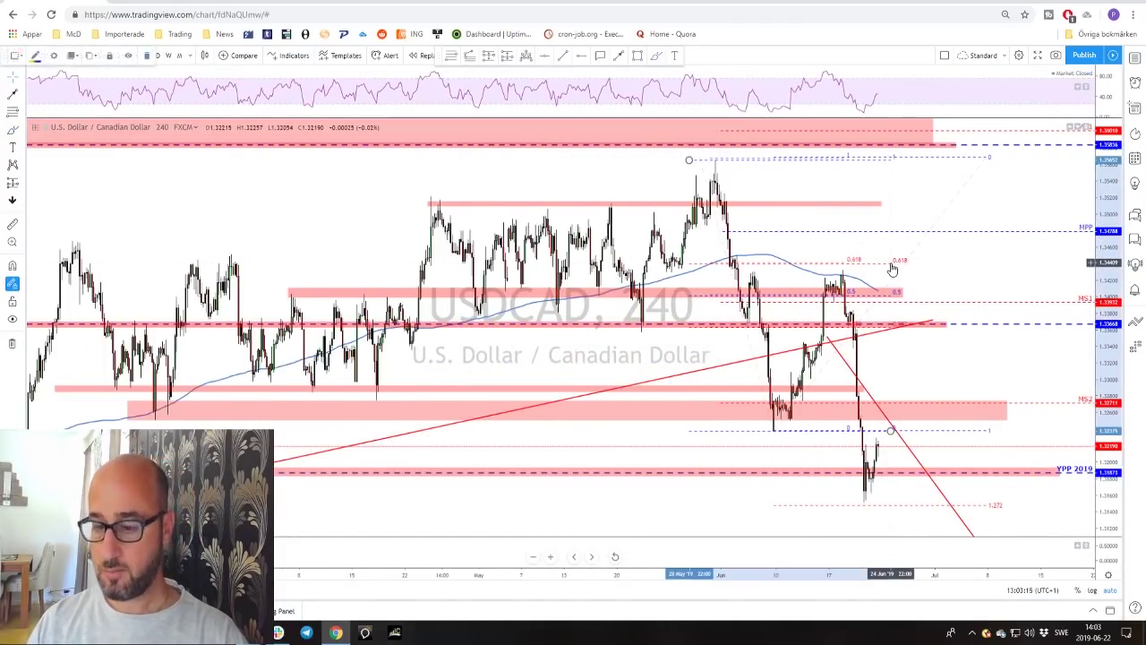
click(917, 345)
scroll(917, 345, up, 1)
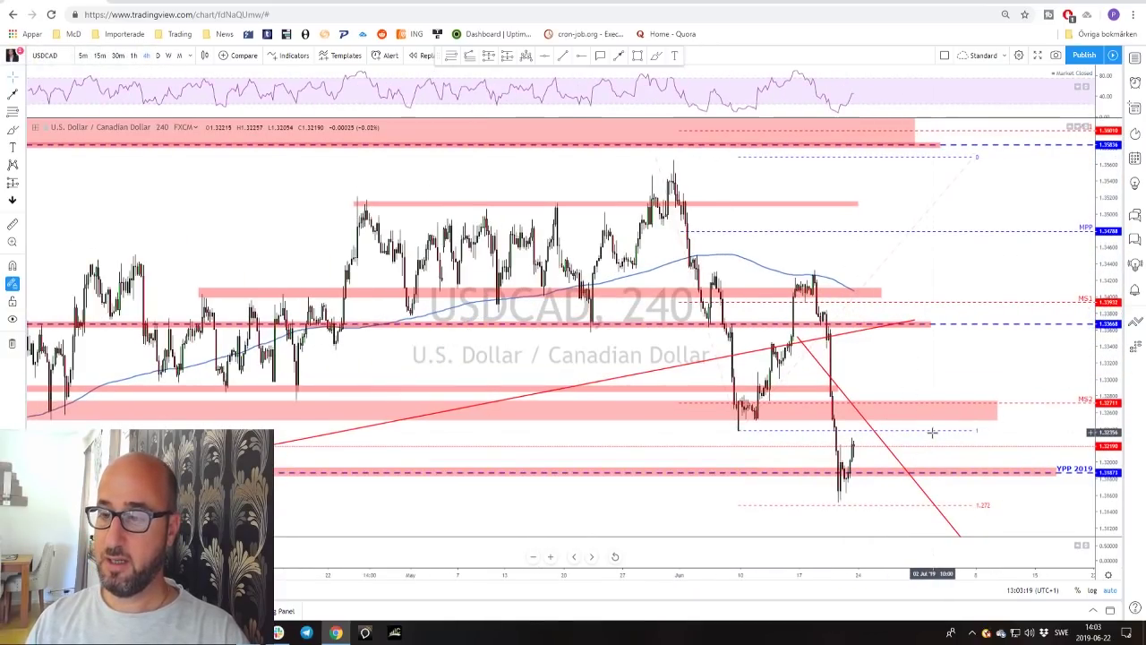
click(927, 429)
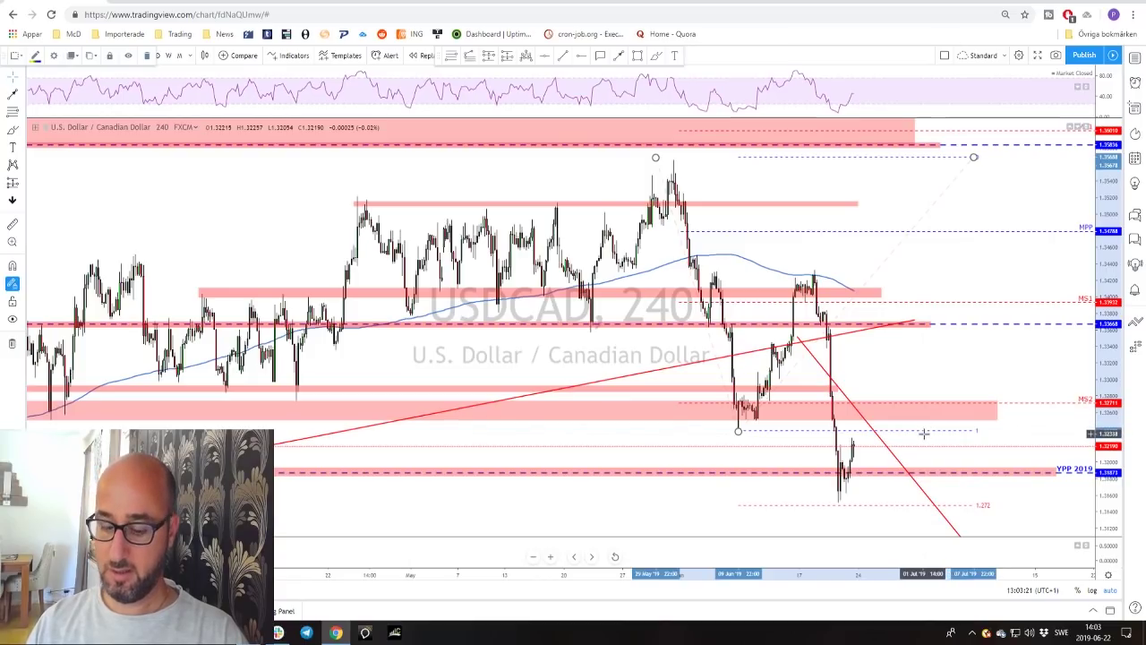
key(Delete)
Draw a Fibonacci retracement from the mid-June swing high down to the latest June low at about 1.3153.
scroll(904, 409, down, 2)
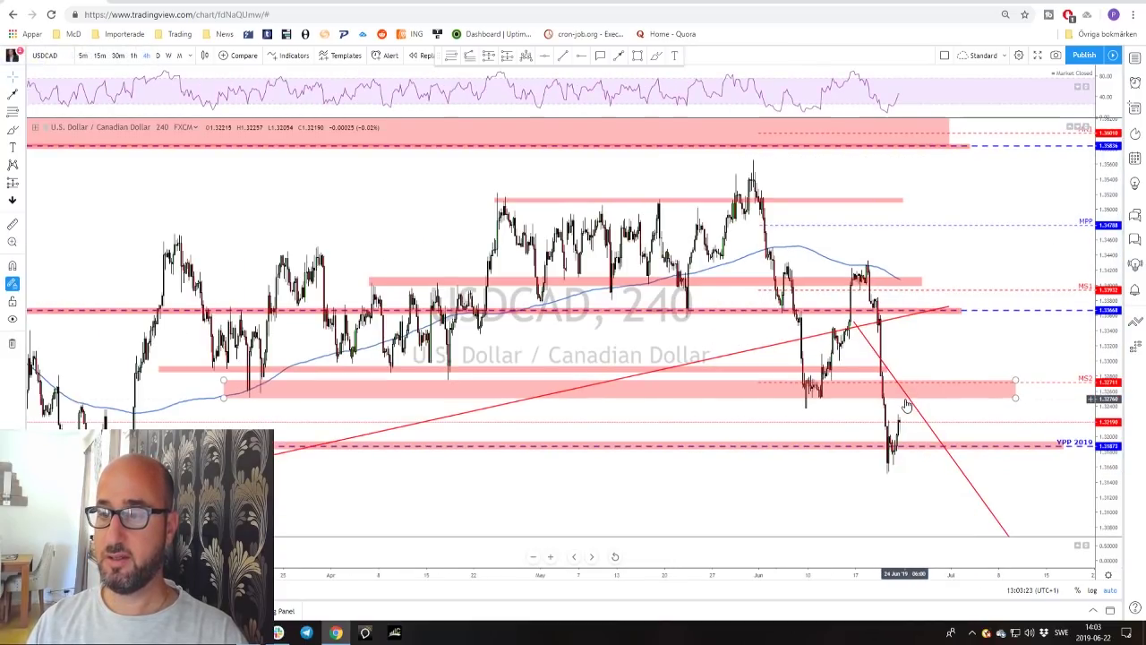
click(860, 259)
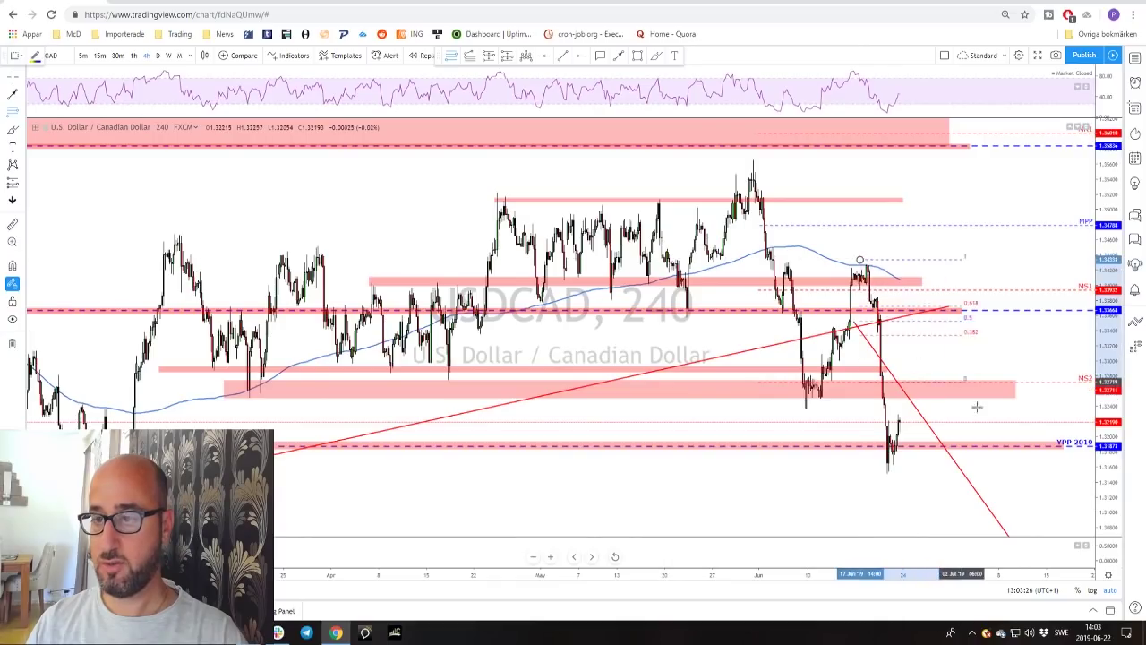
click(1007, 471)
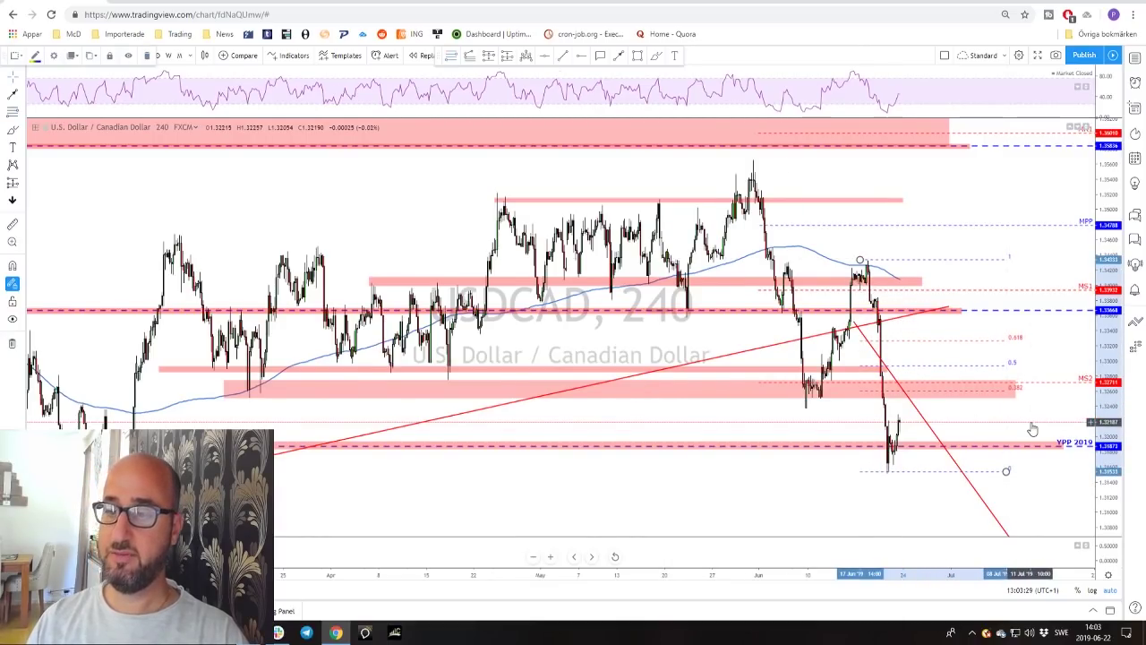
Resize the red zone below MS2 by its lower corner, extending it to about 11 July and raising its lower edge slightly.
scroll(1033, 430, down, 1)
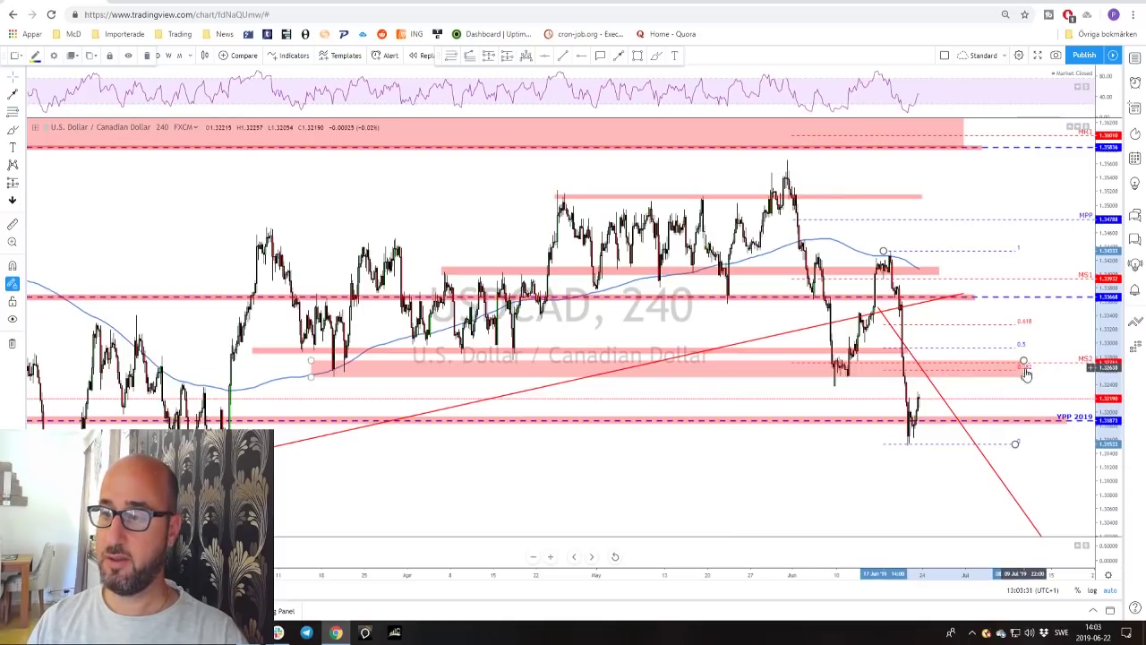
drag(1027, 374, 1035, 365)
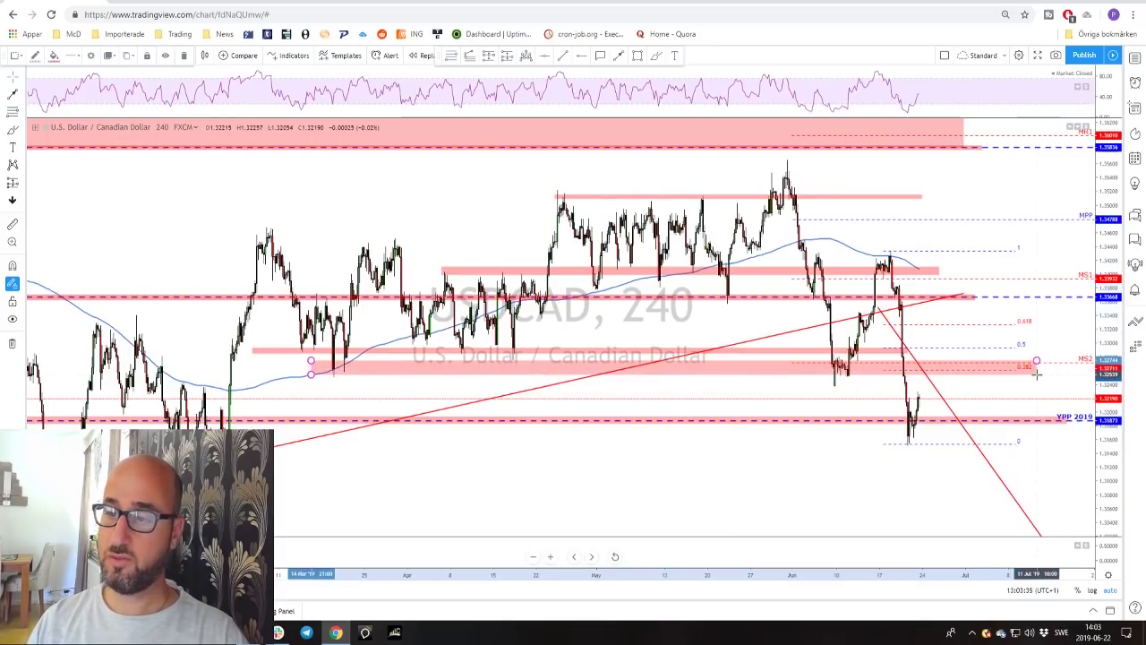
Sketch a freehand USDCAD forecast rising from the YPP 2019 level into the red zone at MS2 and turning back down.
scroll(992, 403, up, 1)
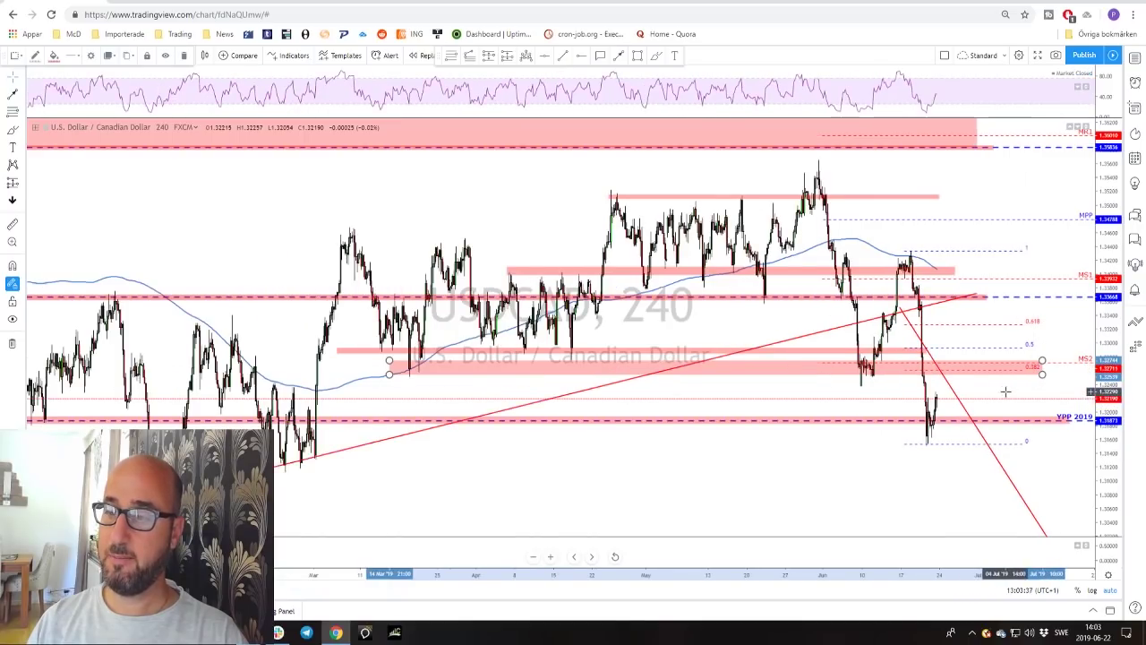
drag(992, 402, 931, 388)
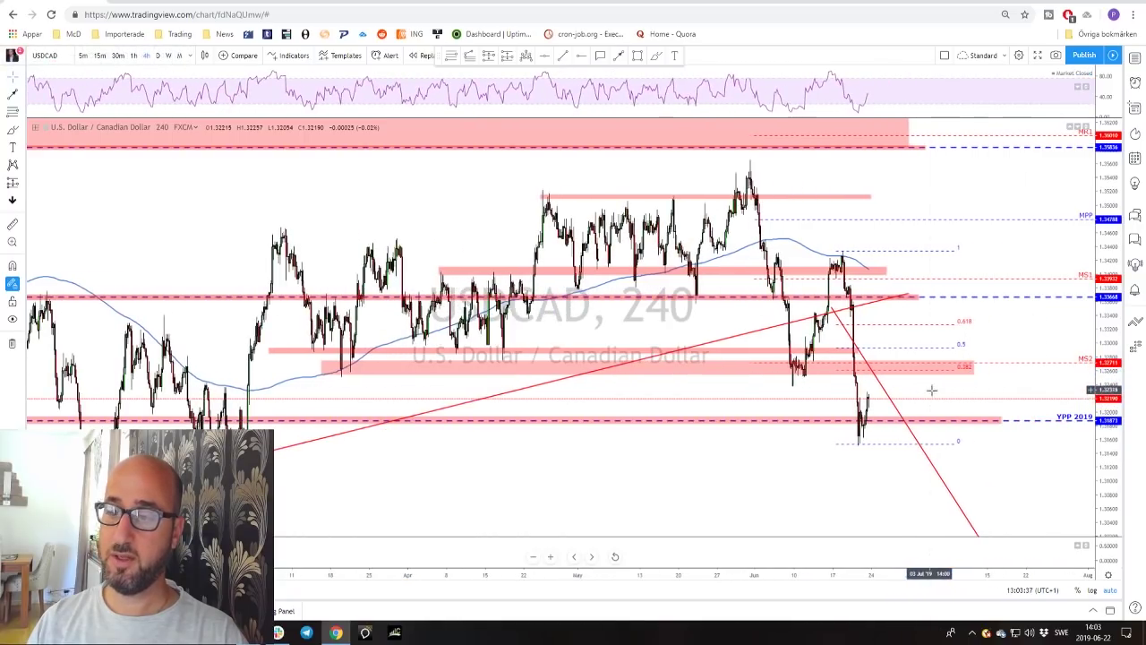
click(659, 56)
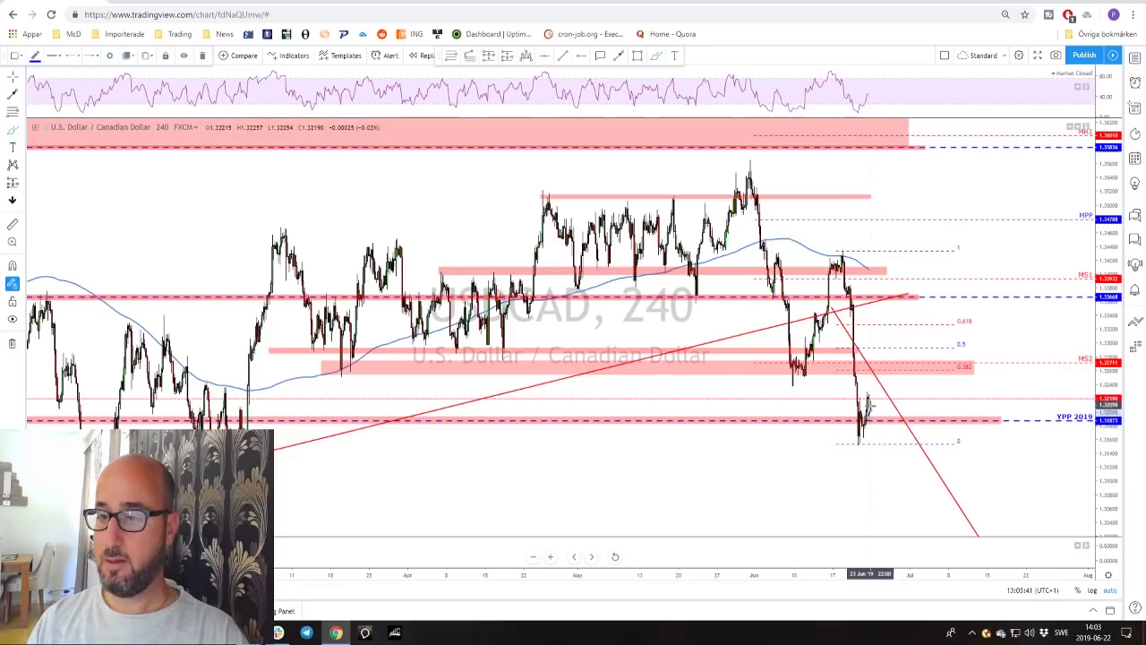
drag(871, 403, 883, 364)
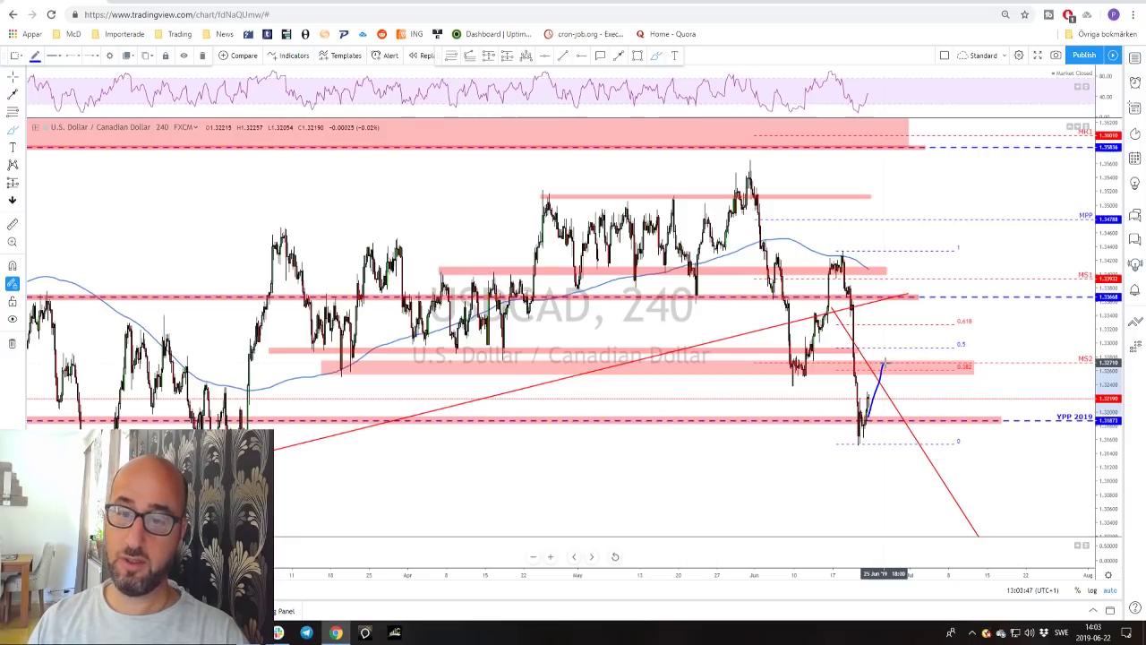
drag(883, 365, 907, 386)
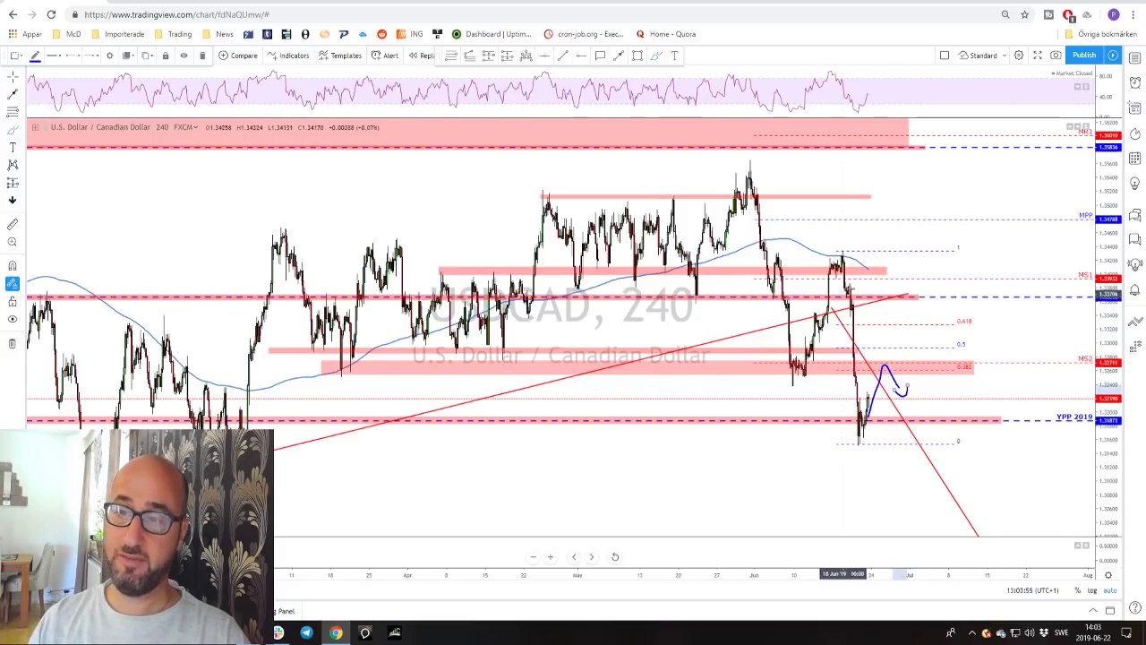
Circle the mid-June swing high and the latest June low, and try a zigzag forecast below the 1.33668 level.
drag(841, 246, 831, 259)
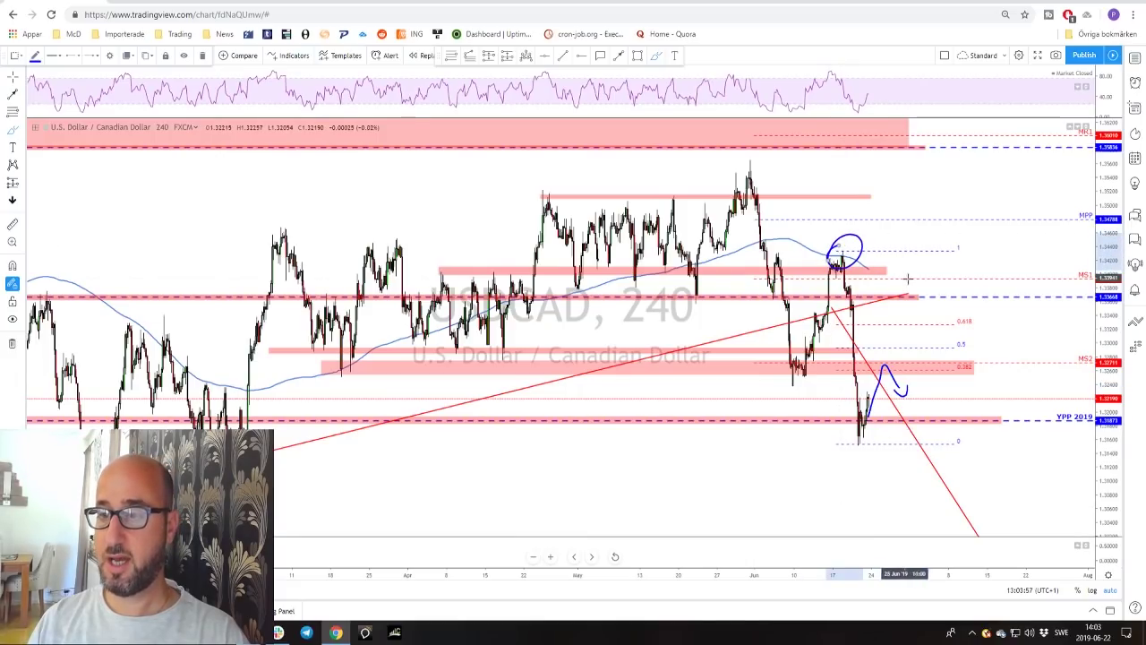
mouse_move(860, 428)
mouse_down()
mouse_move(849, 440)
mouse_move(853, 427)
mouse_up()
mouse_move(876, 301)
mouse_down()
mouse_move(886, 349)
mouse_move(945, 297)
mouse_up()
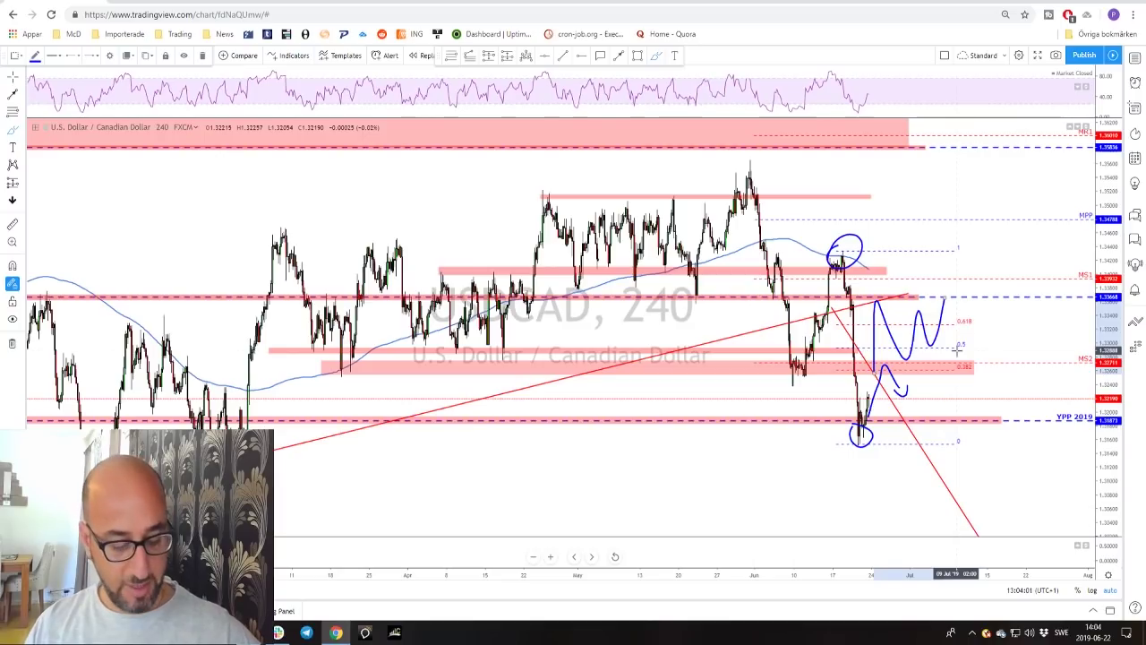
key(ctrl+z)
Circle the 0.618 retracement level, sketch a rally from YPP 2019 up to it with a drop back, and undo these sketches.
drag(947, 320, 952, 324)
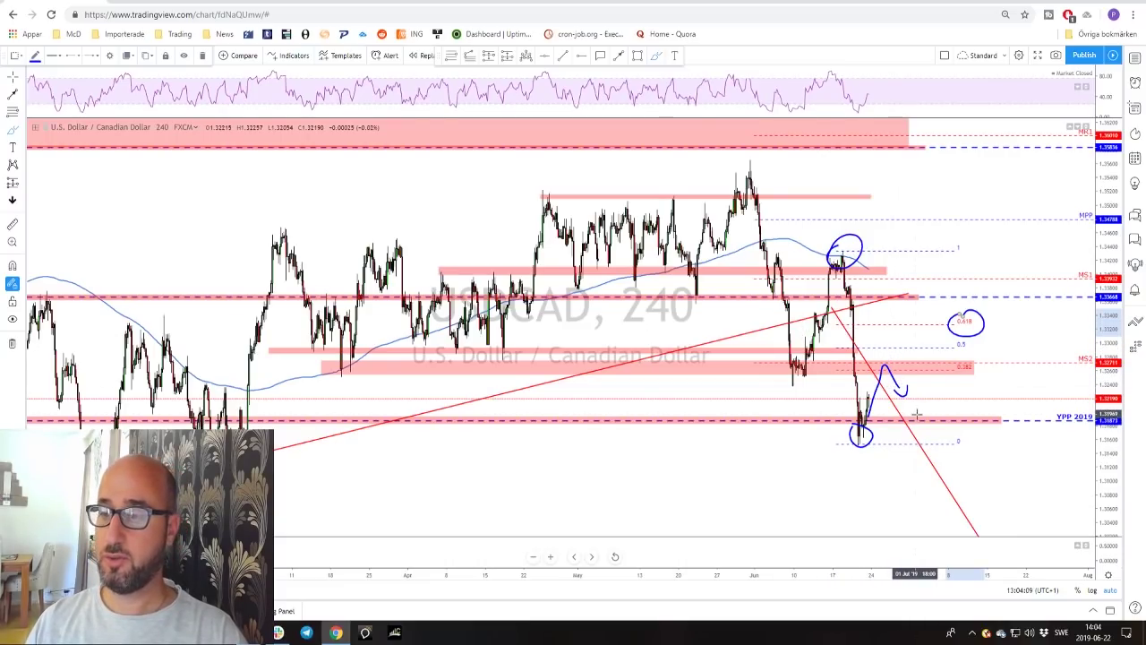
drag(912, 419, 939, 320)
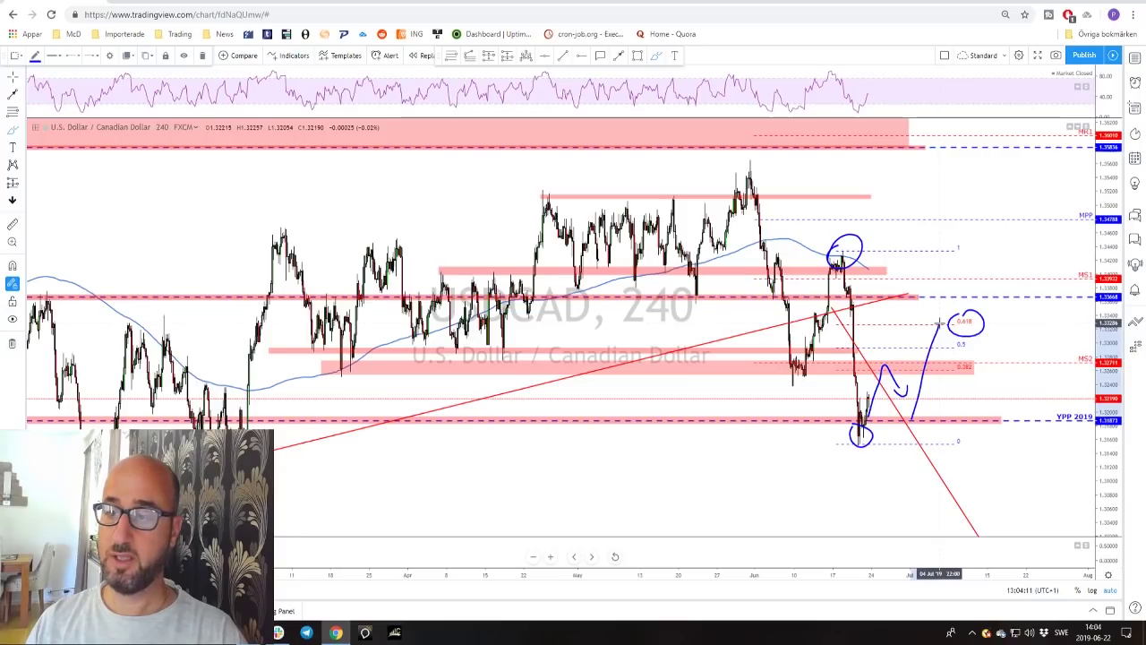
mouse_move(939, 321)
mouse_down()
mouse_move(966, 386)
mouse_move(983, 380)
mouse_move(979, 395)
mouse_up()
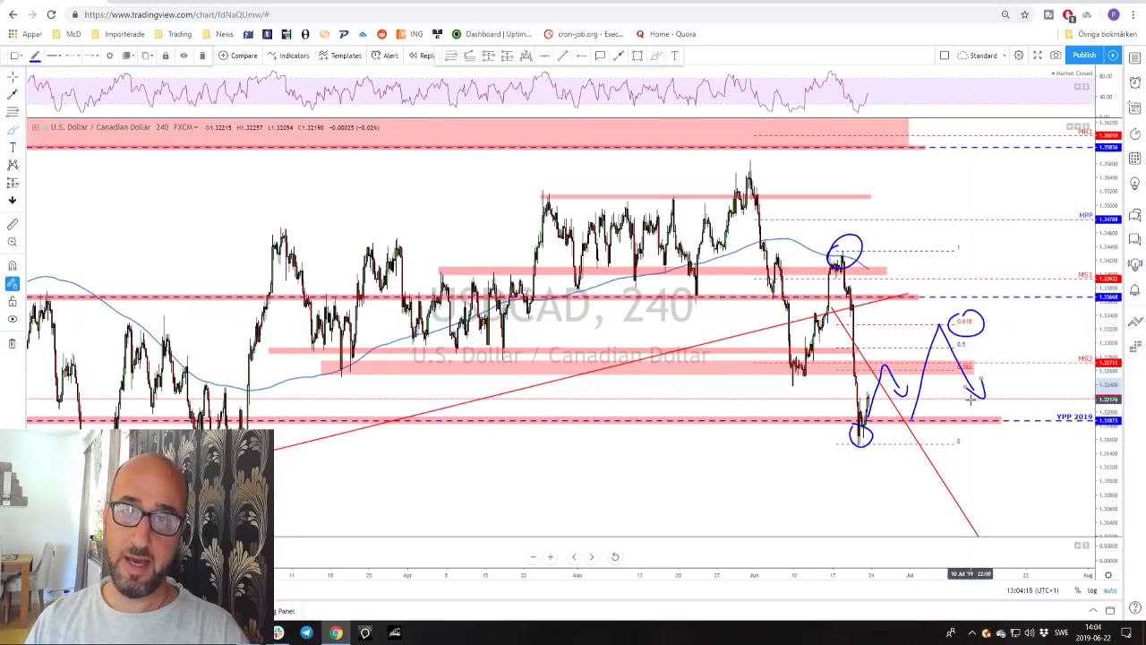
key(ctrl+z)
key(ctrl+z)
key(ctrl+z)
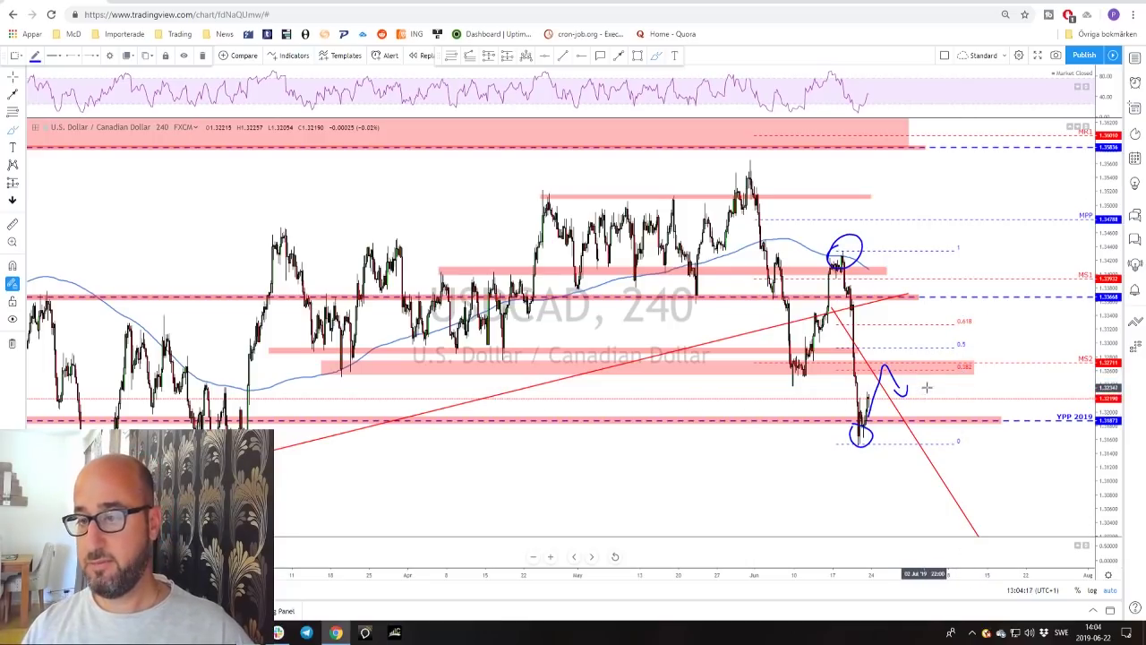
Circle the forecast's turning point in the red zone at MS2 and undo the circle.
click(957, 374)
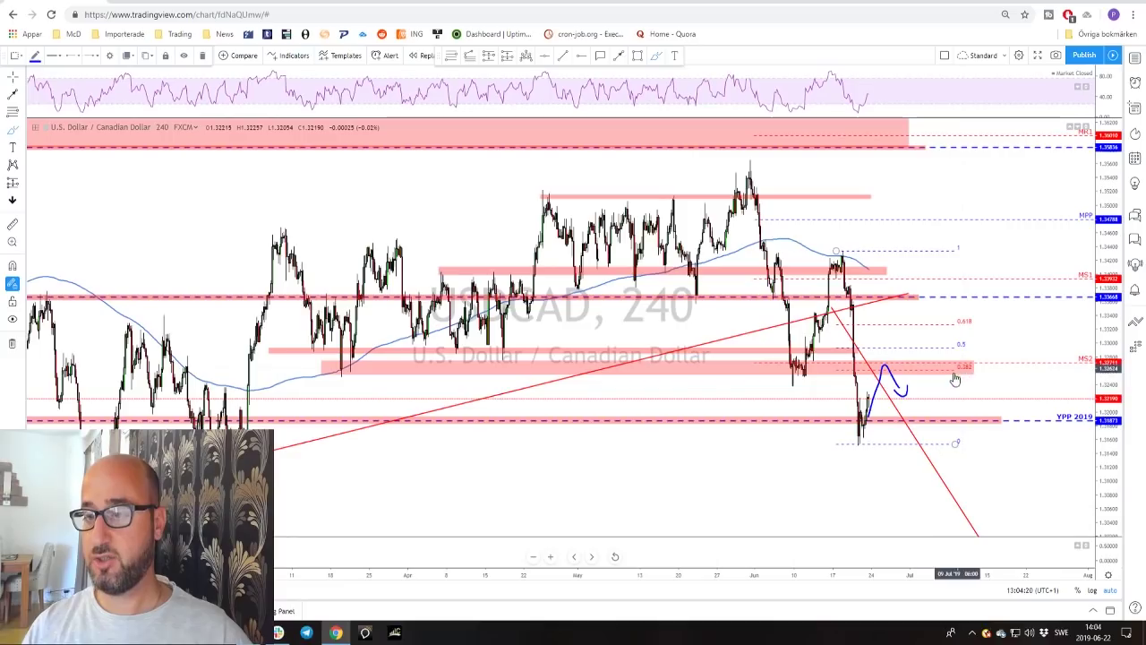
mouse_move(892, 356)
mouse_down()
mouse_move(880, 378)
mouse_move(888, 357)
mouse_up()
key(ctrl+z)
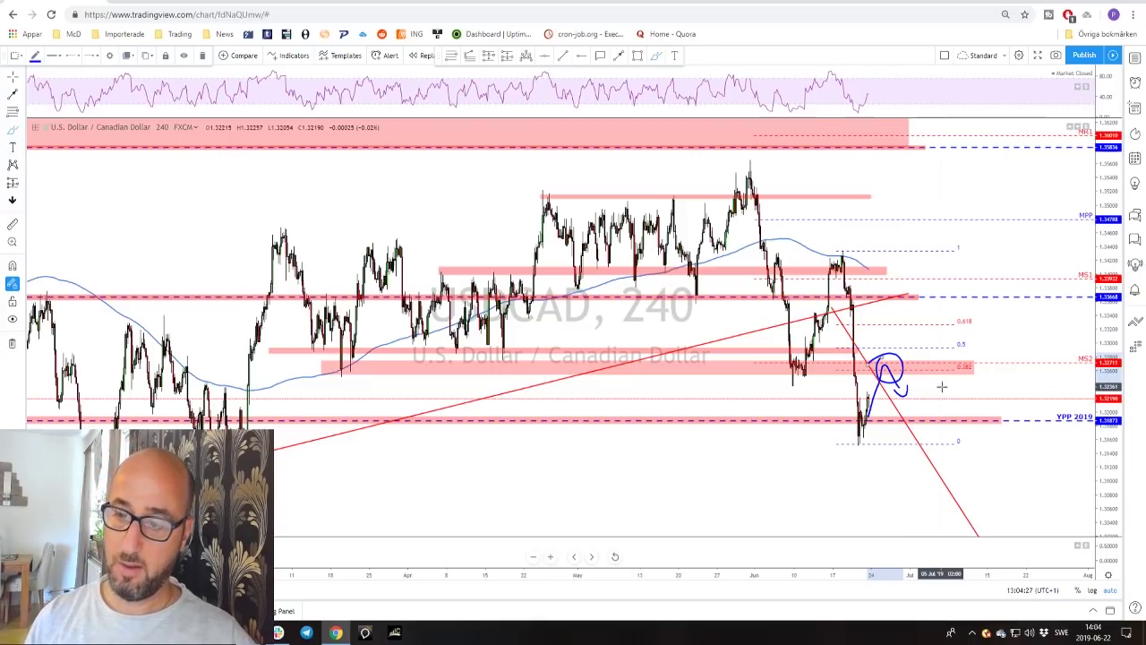
Switch to the AUDUSD chart on the daily timeframe and trace the price swings from the April high to late June freehand.
key(Down)
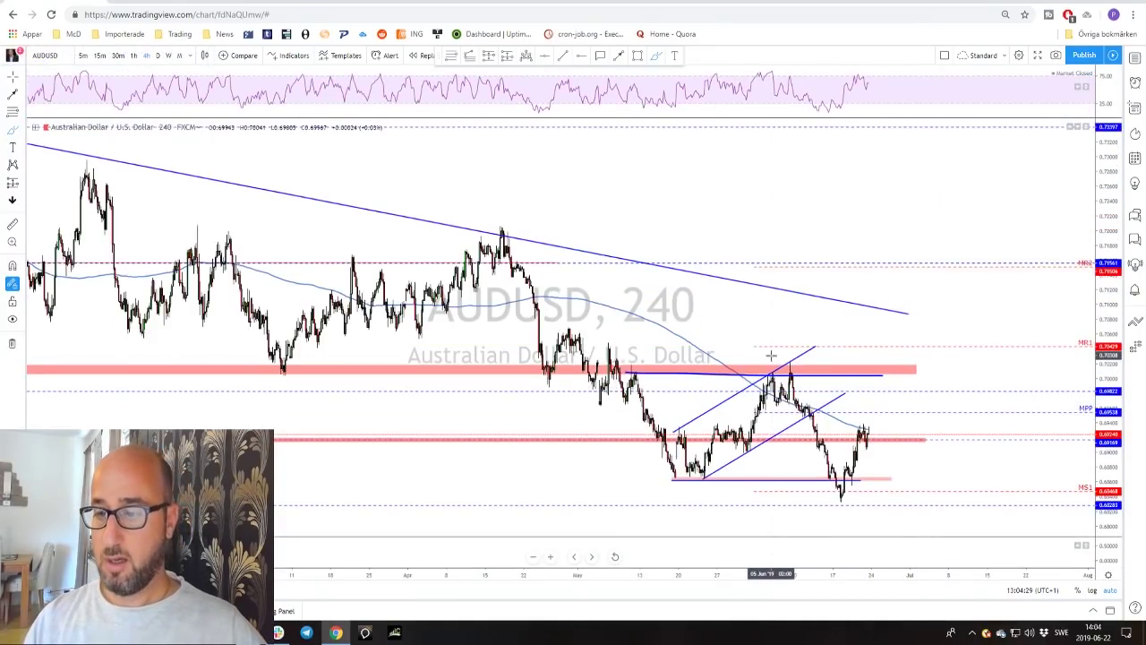
click(158, 55)
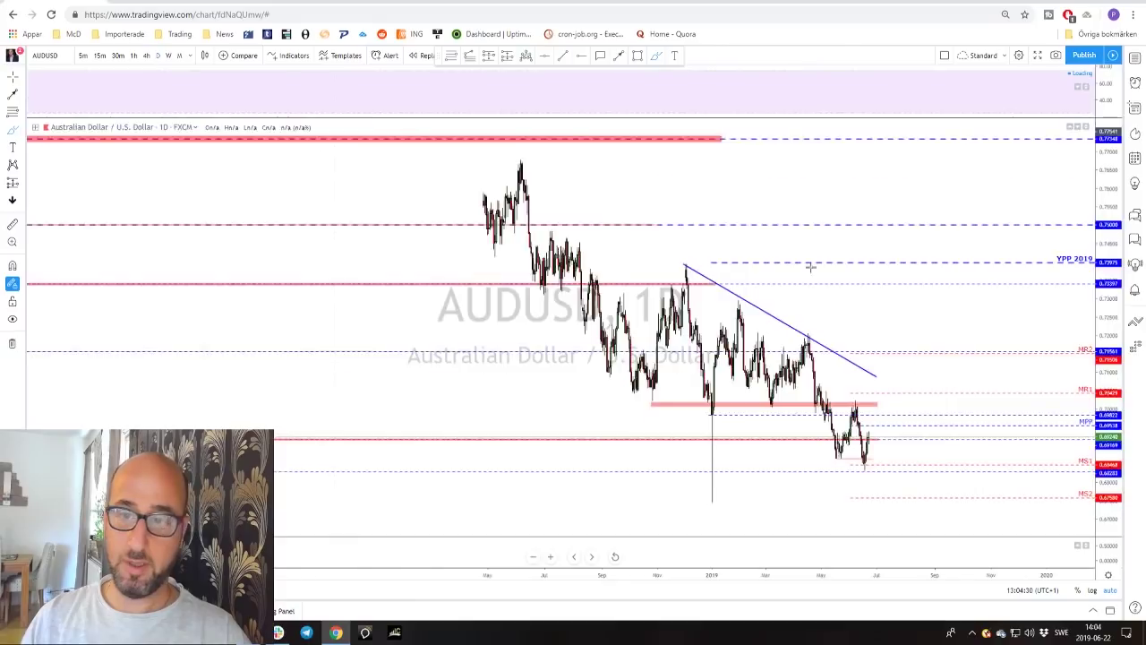
scroll(837, 352, up, 5)
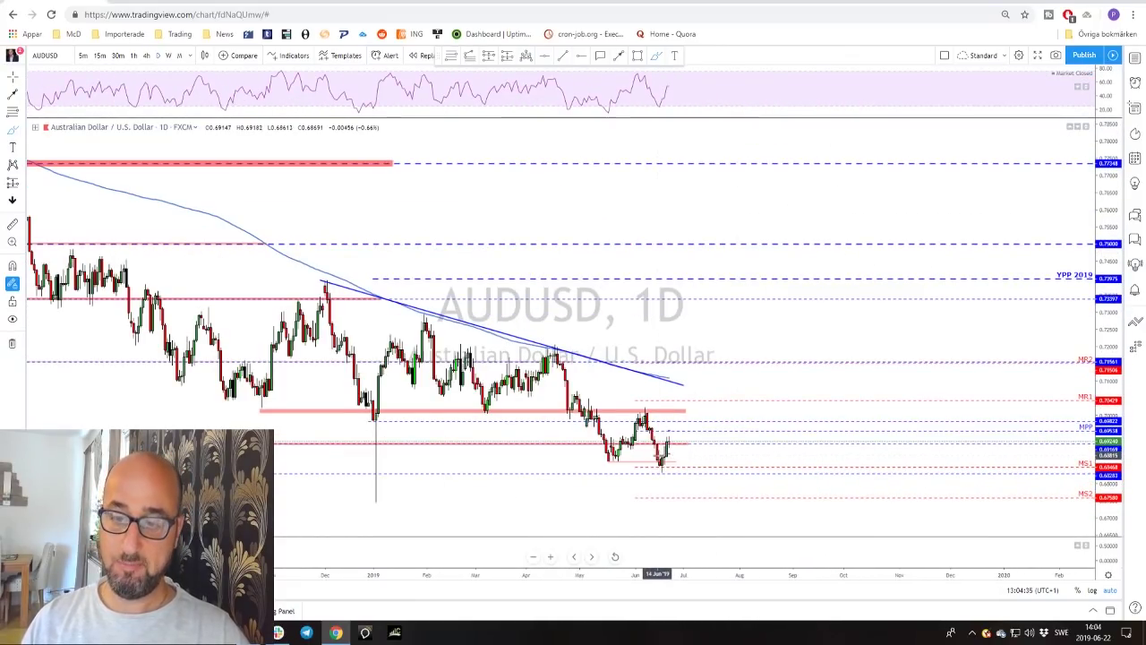
mouse_move(557, 357)
mouse_down()
mouse_move(616, 458)
mouse_move(644, 411)
mouse_move(661, 467)
mouse_move(672, 431)
mouse_up()
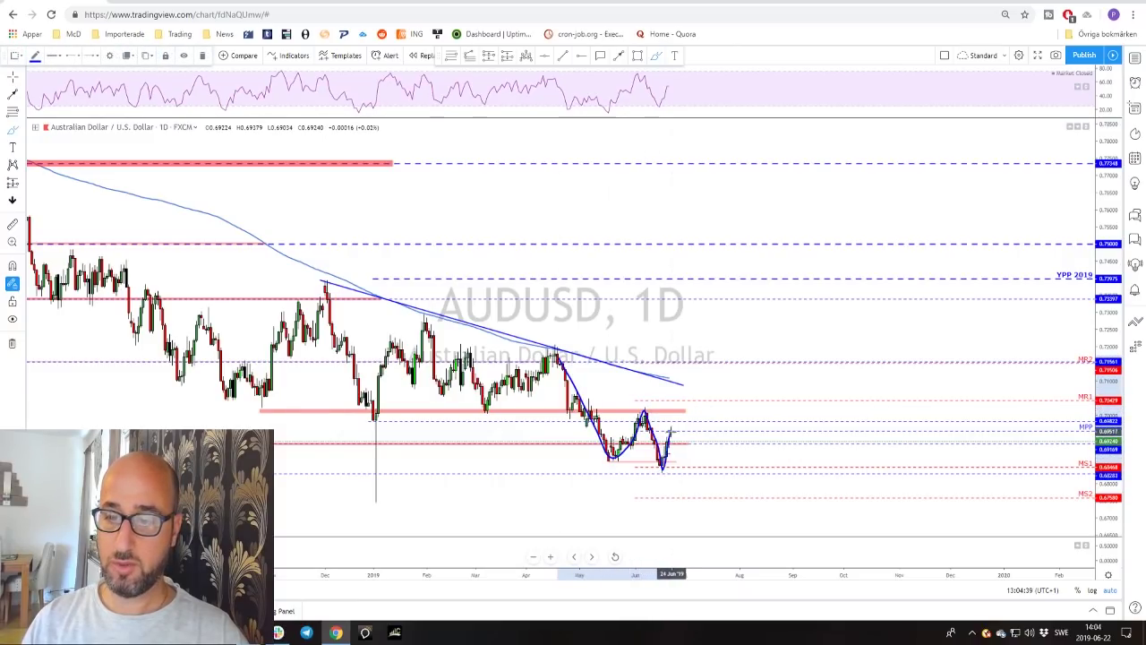
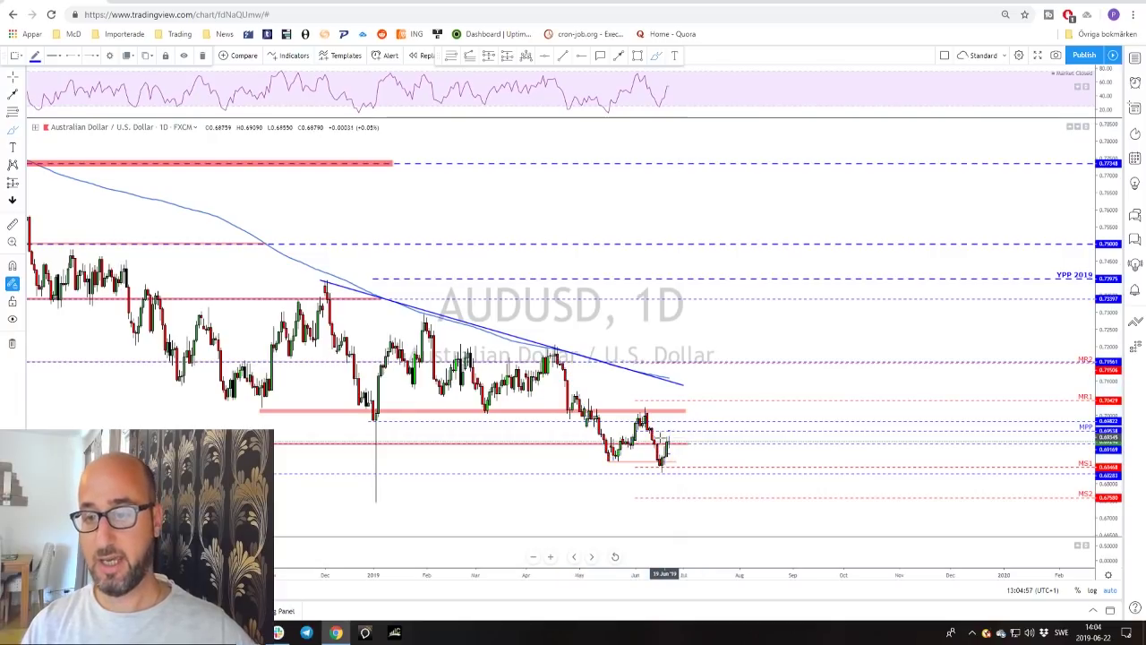
Examine the AUDUSD daily price history from the latest June low back to the years before 2007.
scroll(659, 439, up, 1)
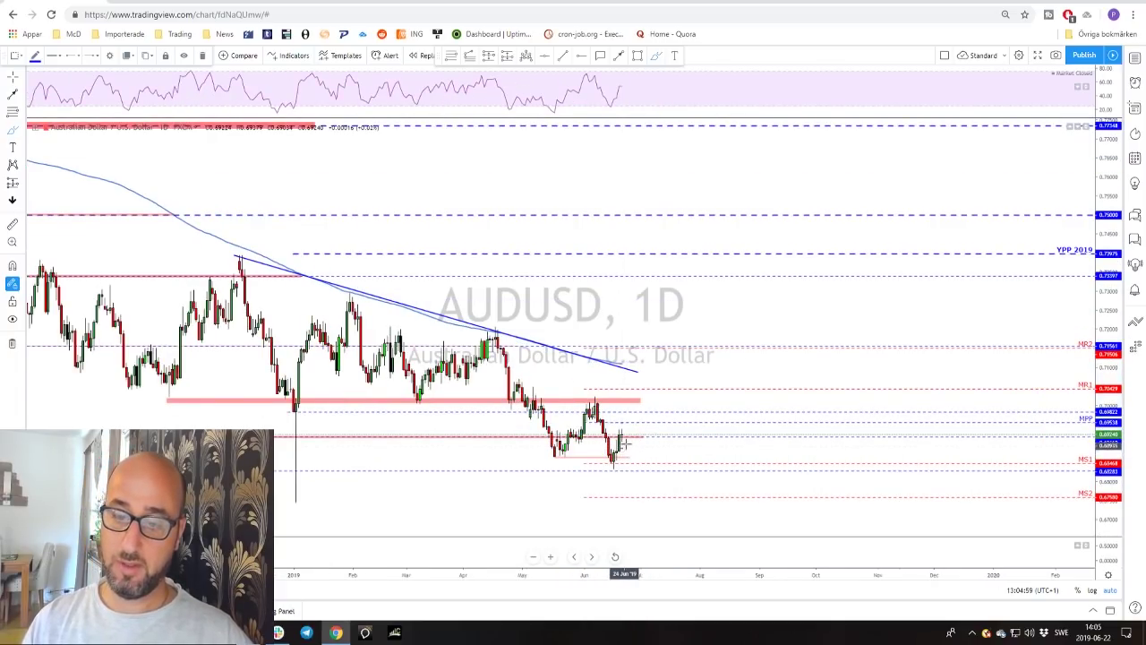
scroll(623, 443, down, 1)
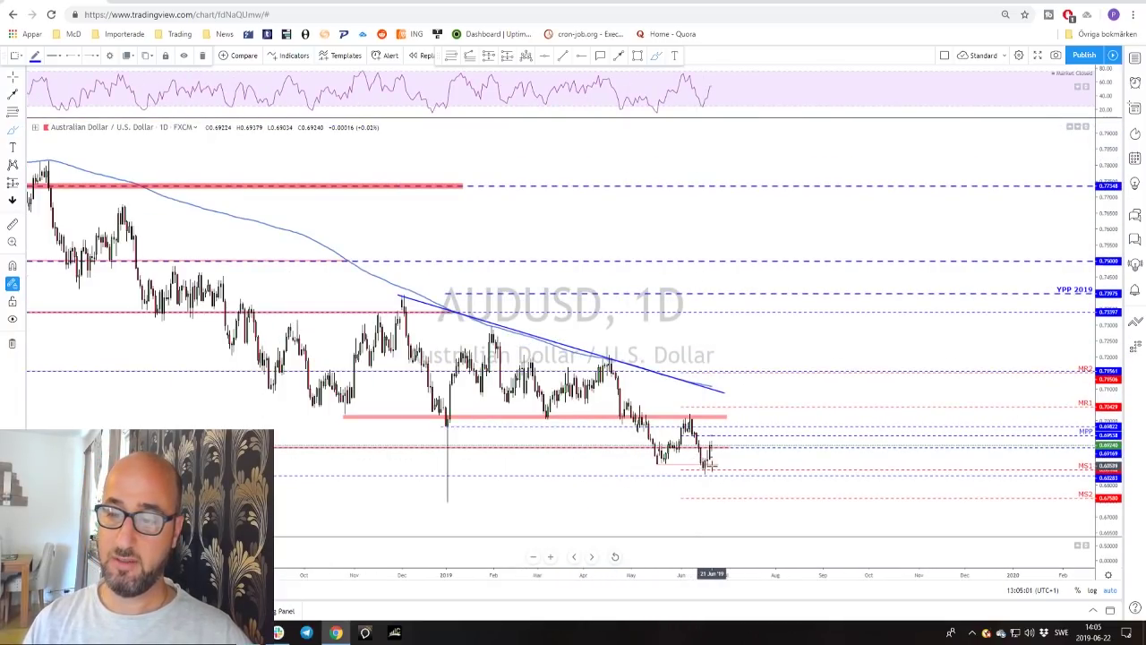
scroll(712, 465, down, 5)
mouse_move(446, 492)
mouse_down()
mouse_move(435, 504)
mouse_move(435, 493)
mouse_up()
scroll(433, 499, up, 3)
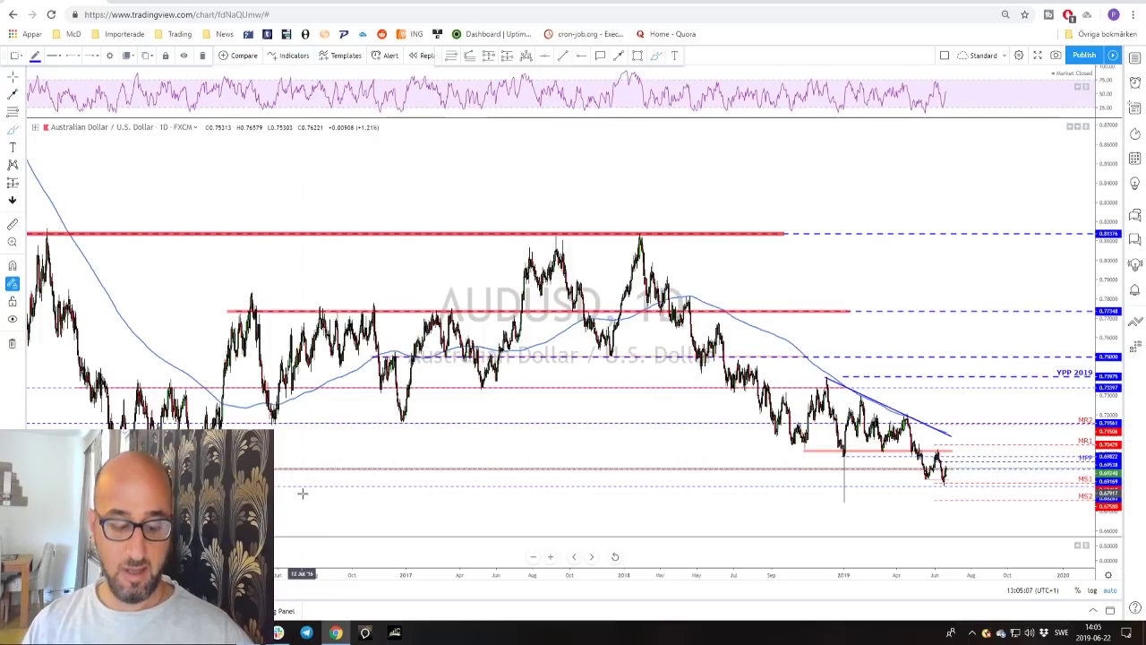
scroll(308, 493, down, 2)
mouse_move(392, 492)
mouse_down()
mouse_move(525, 475)
mouse_move(594, 447)
mouse_move(580, 424)
mouse_up()
scroll(580, 424, down, 6)
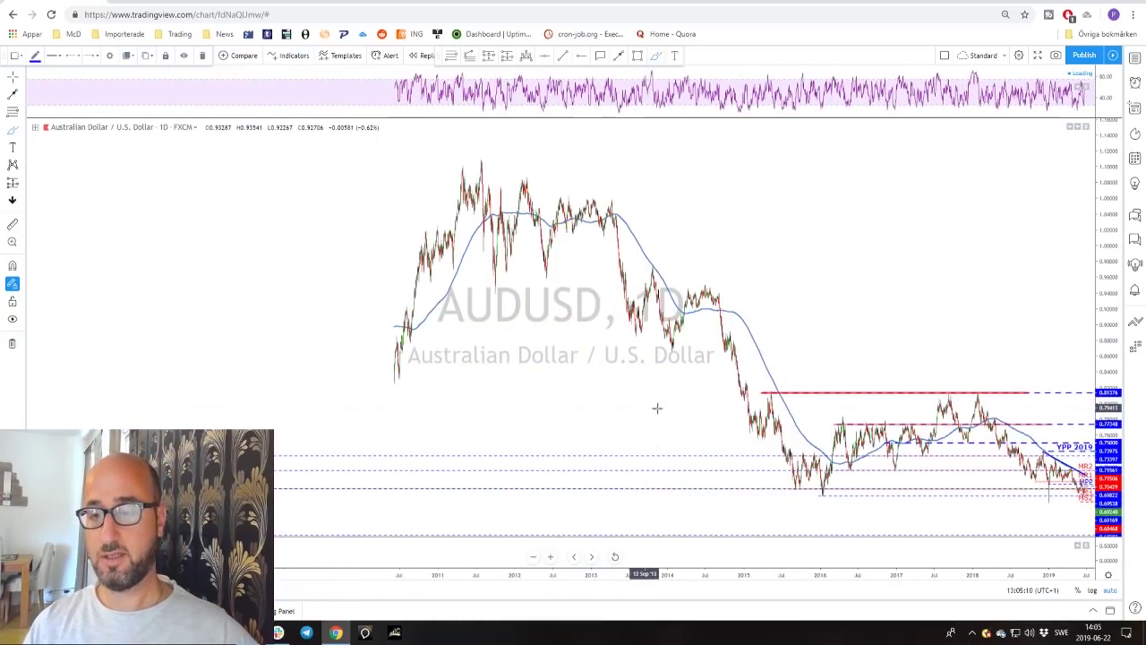
drag(870, 409, 922, 437)
key(ctrl+z)
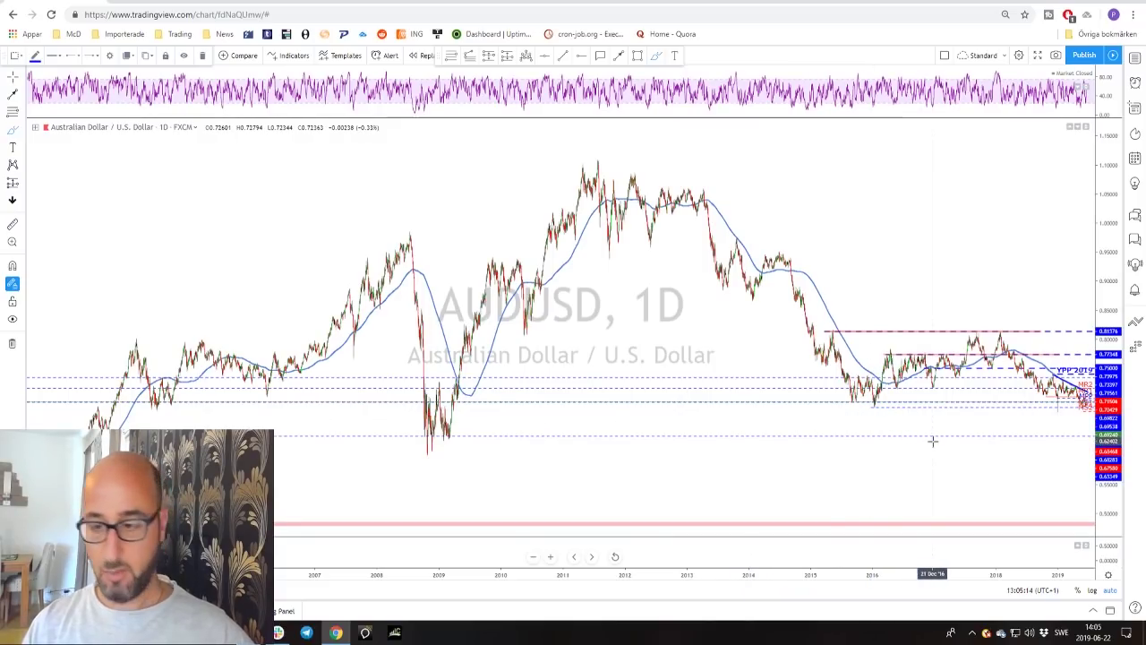
Sketch a forecast rise from the latest AUDUSD candle to the red zone near 0.70000 and mark the zone with a freehand horizontal line.
scroll(923, 440, up, 8)
scroll(1004, 488, up, 8)
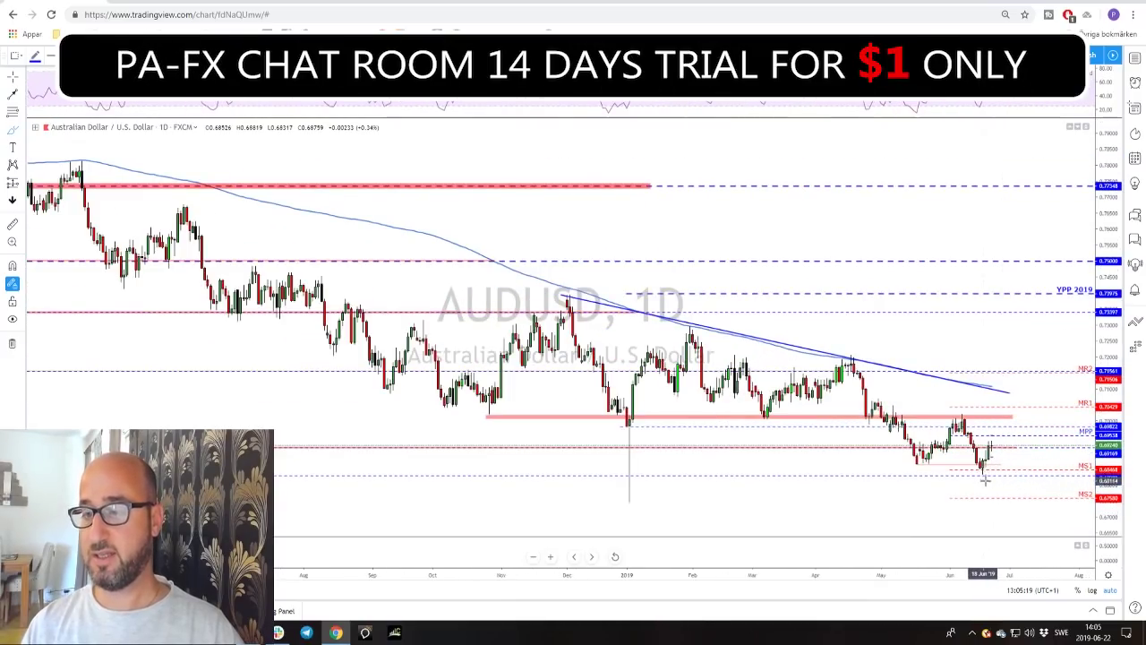
scroll(985, 475, up, 3)
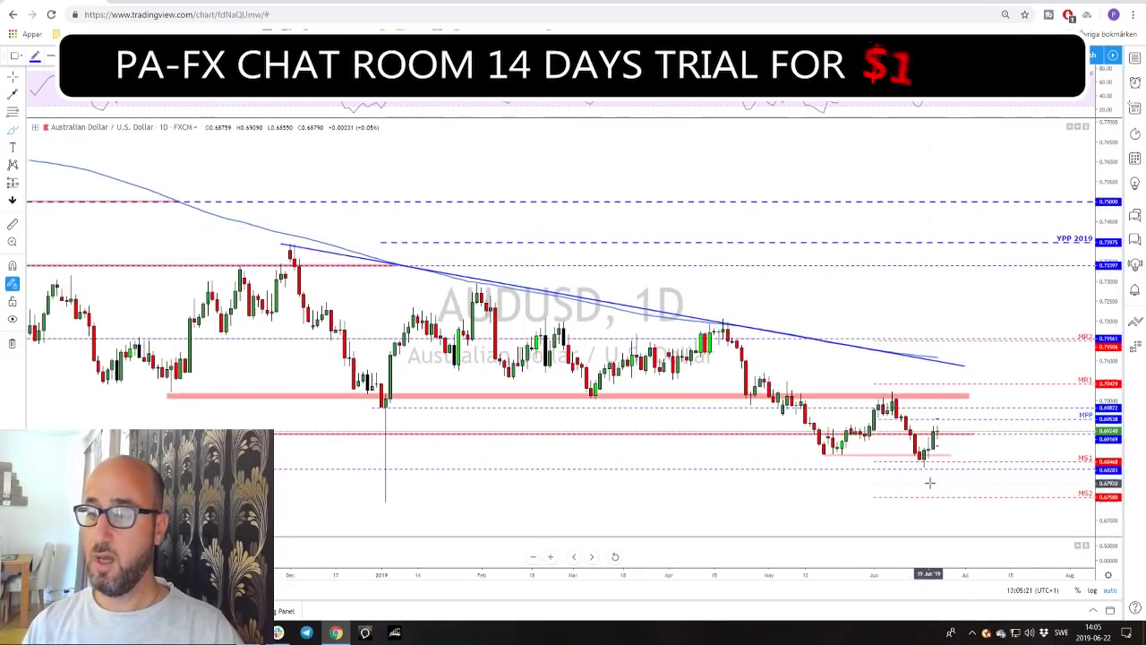
scroll(927, 463, up, 2)
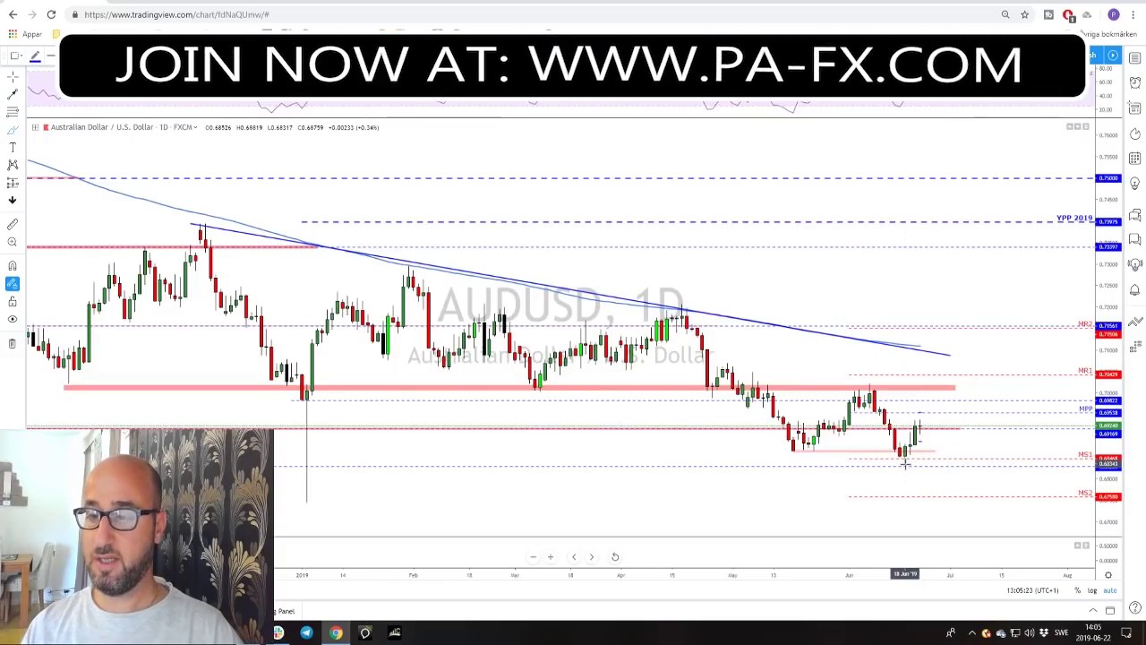
scroll(898, 462, up, 2)
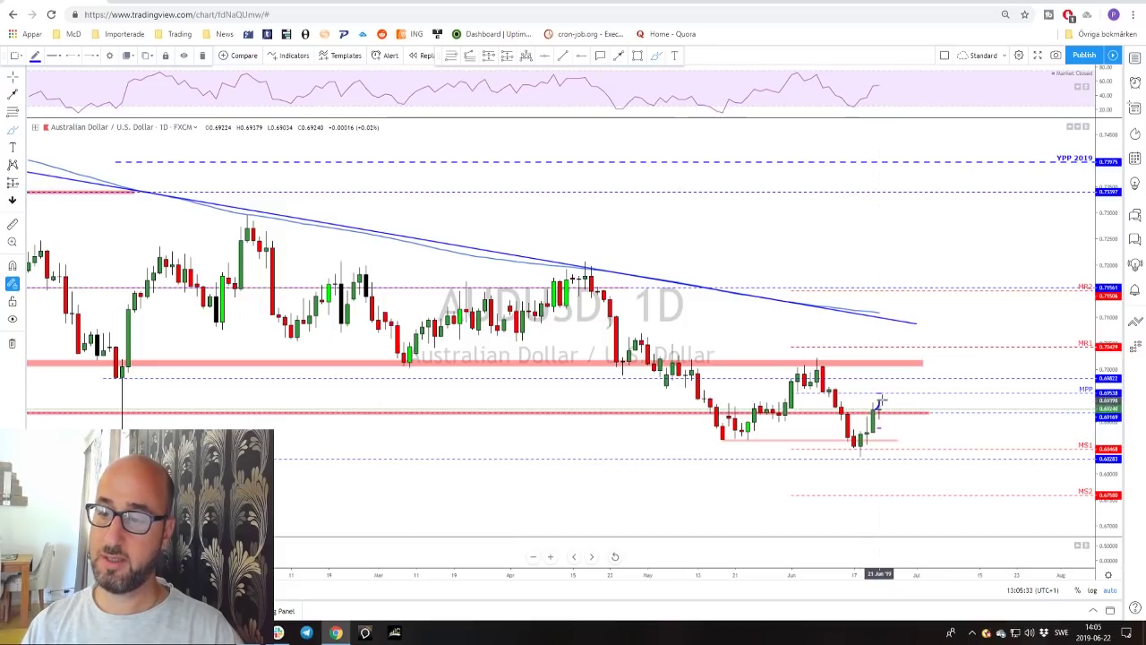
mouse_move(889, 394)
mouse_down()
mouse_move(902, 395)
mouse_move(916, 364)
mouse_up()
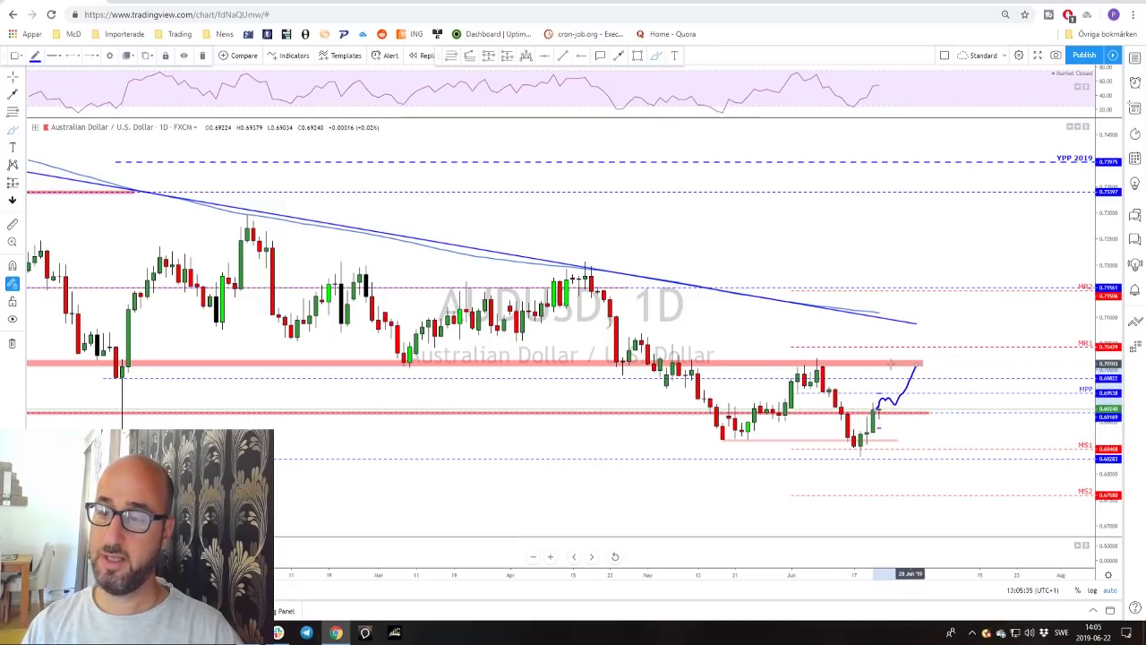
drag(748, 362, 1005, 362)
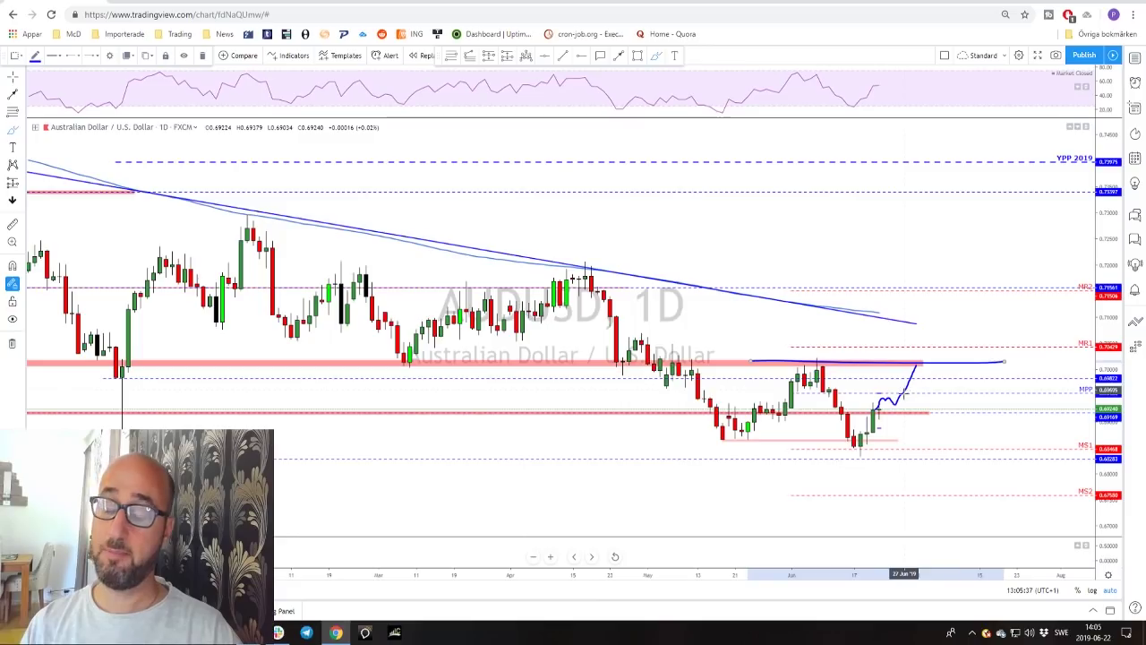
Circle the June swing high at the red zone, sketch a drop back from the forecast's peak, and clear the sketches.
scroll(905, 392, down, 2)
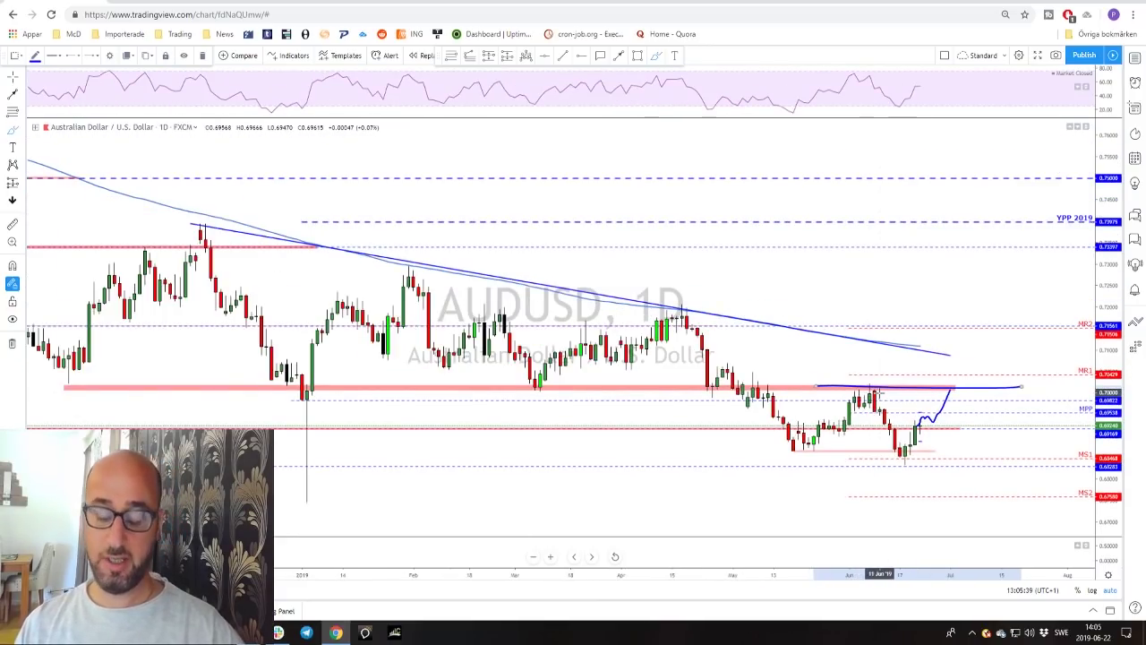
drag(876, 381, 870, 381)
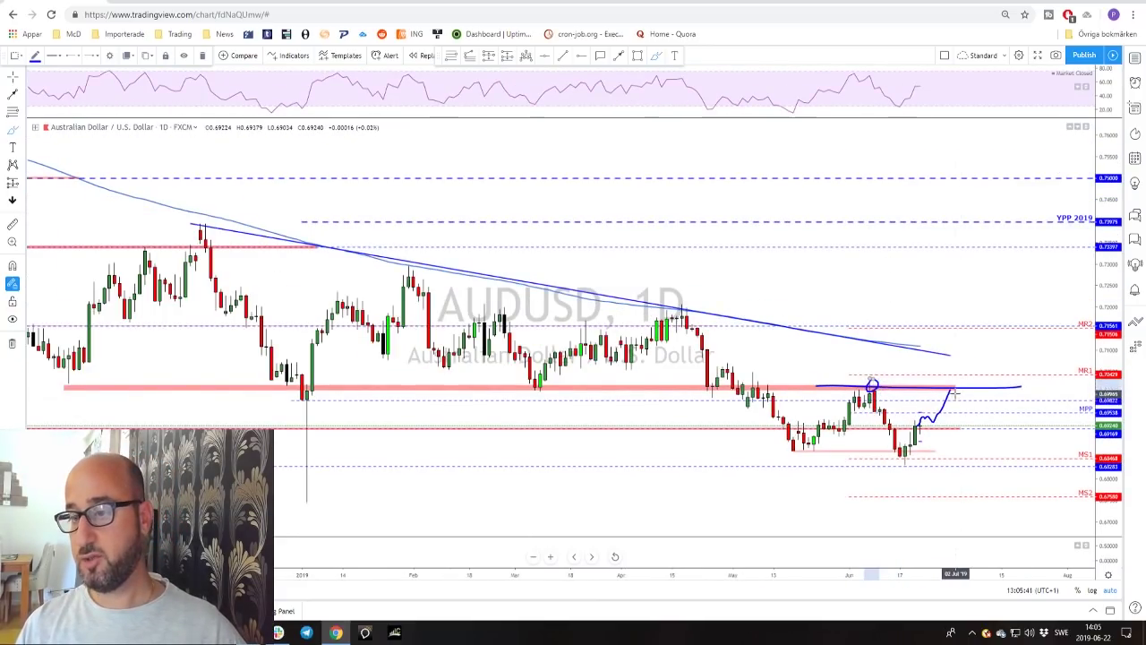
drag(957, 391, 968, 415)
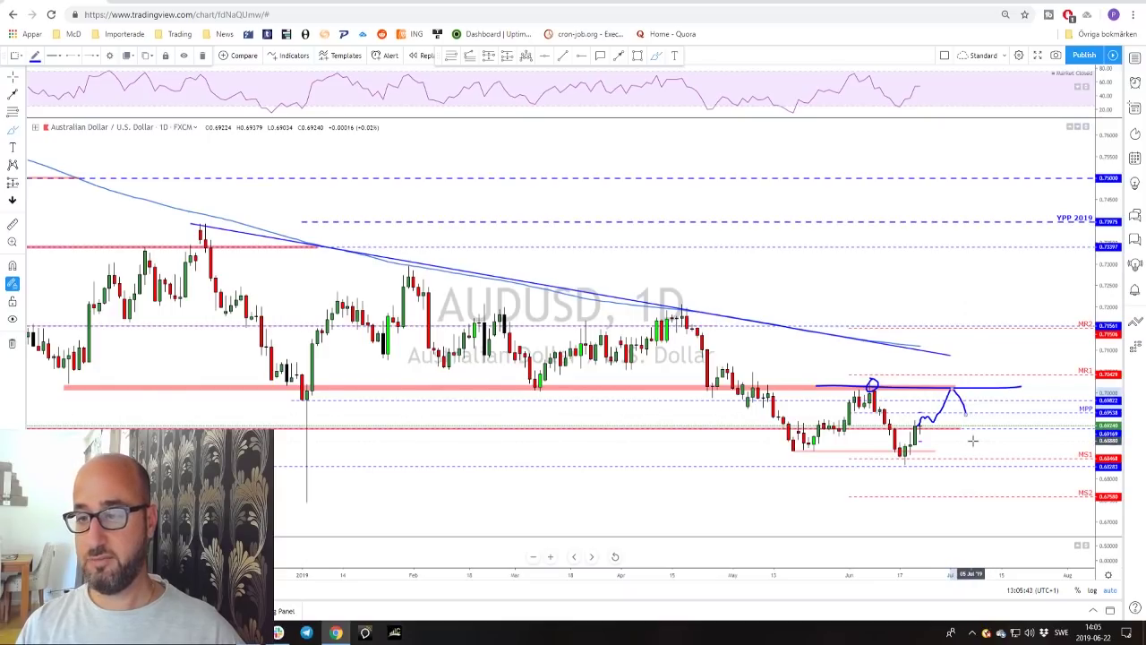
scroll(967, 438, up, 2)
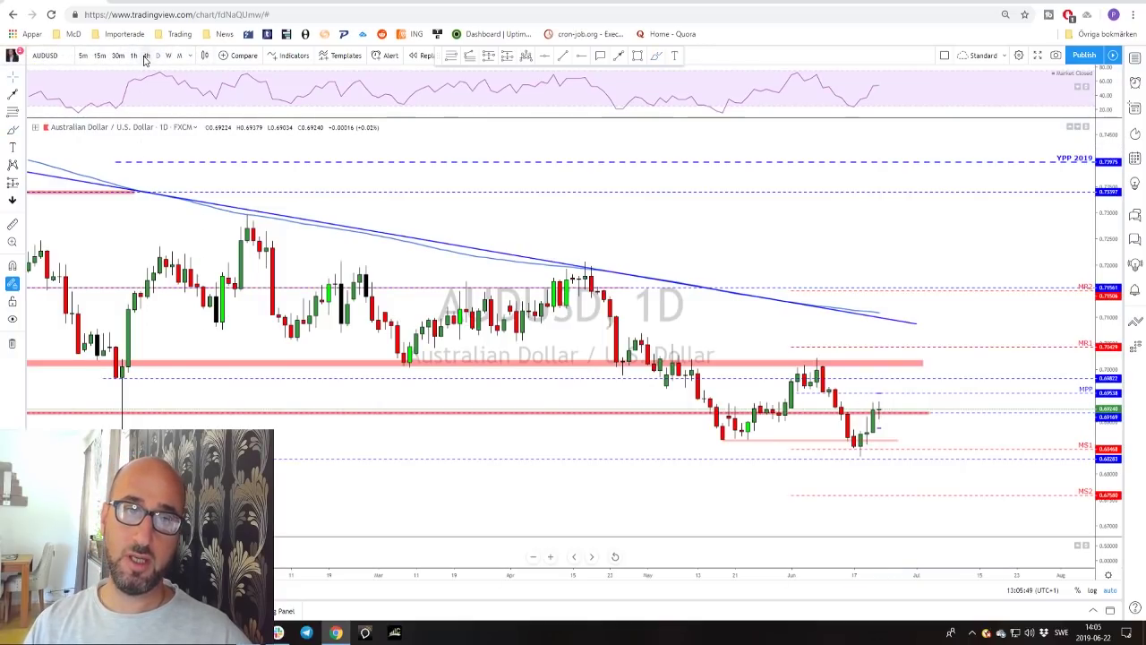
Switch AUDUSD to the four-hour timeframe and outline the latest consolidation with descending upper and lower lines, replacing the first upper line.
click(146, 55)
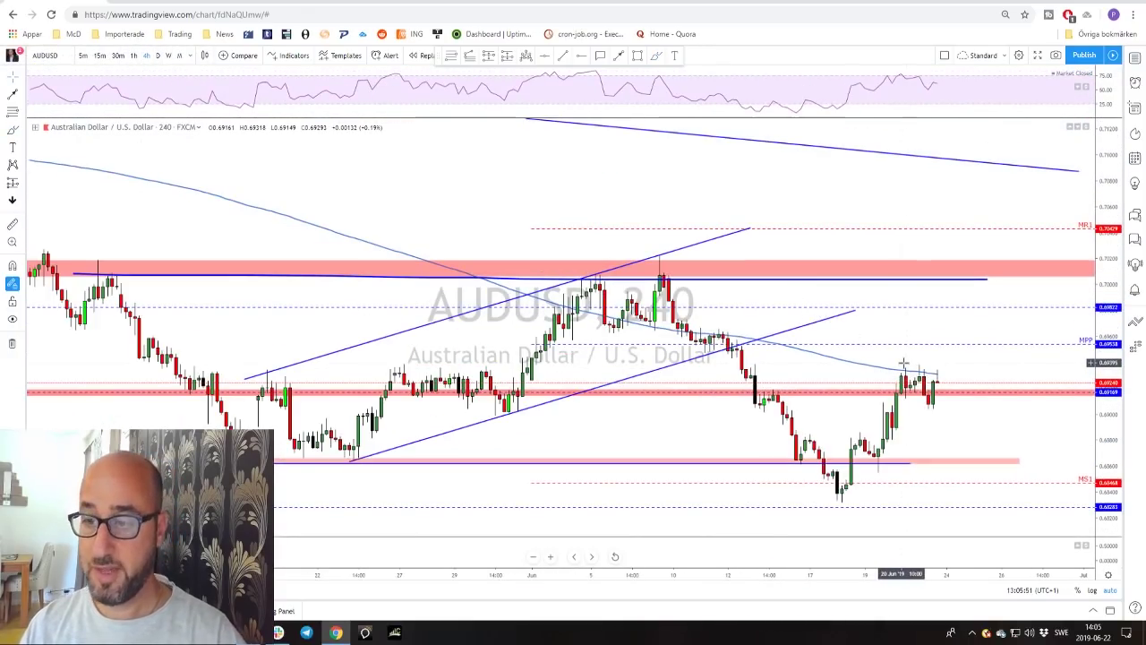
mouse_move(898, 366)
mouse_down()
mouse_move(933, 367)
mouse_move(834, 353)
mouse_move(930, 369)
mouse_up()
drag(858, 393, 910, 409)
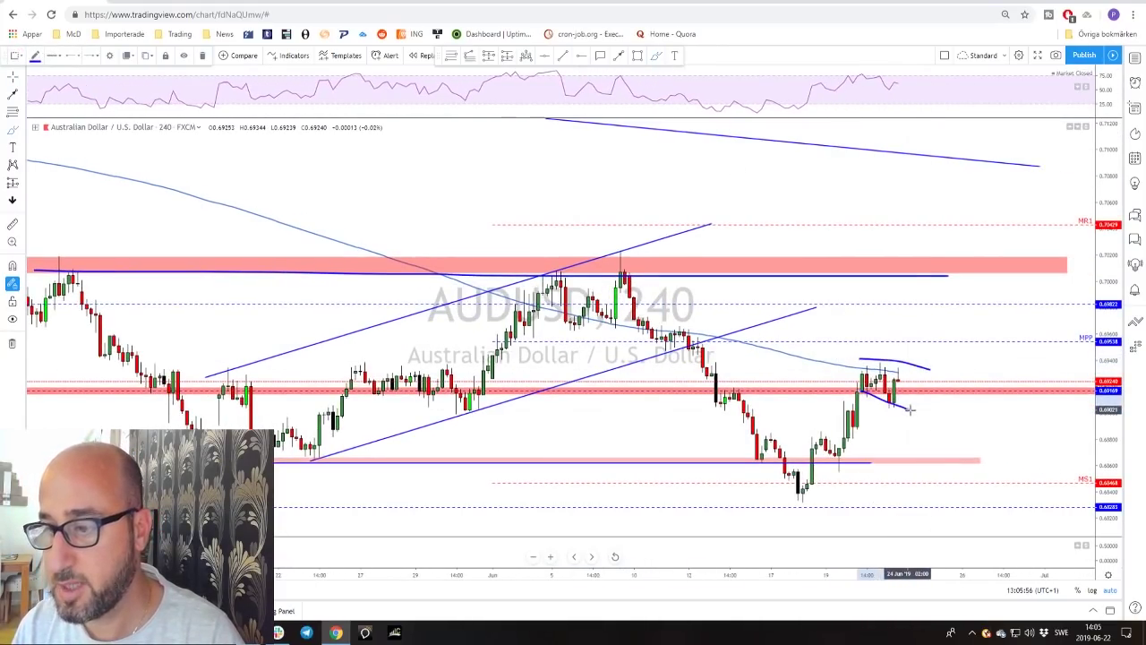
drag(862, 360, 918, 380)
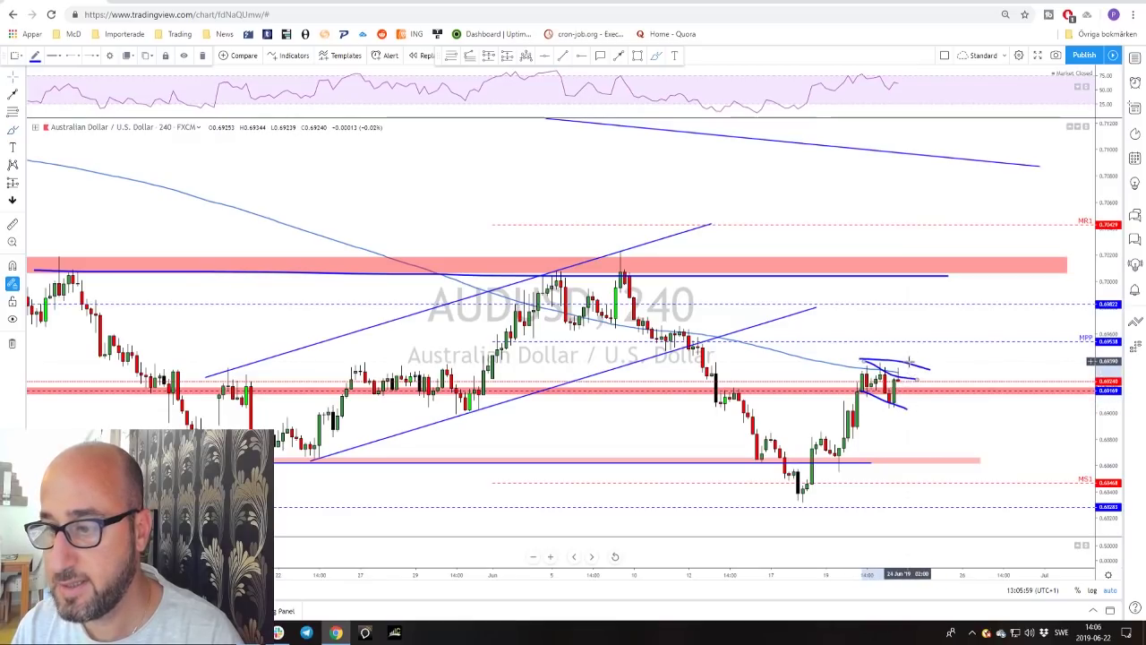
key(Delete)
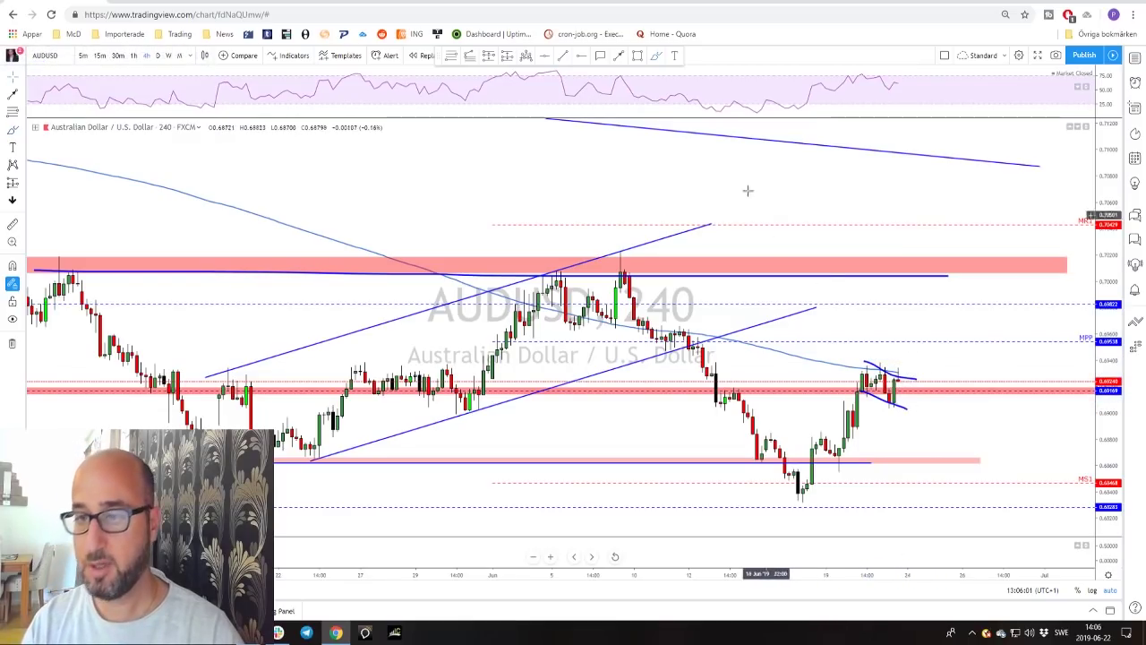
Sketch a breakout rise from the consolidation and undo it together with the two boundary lines.
click(656, 59)
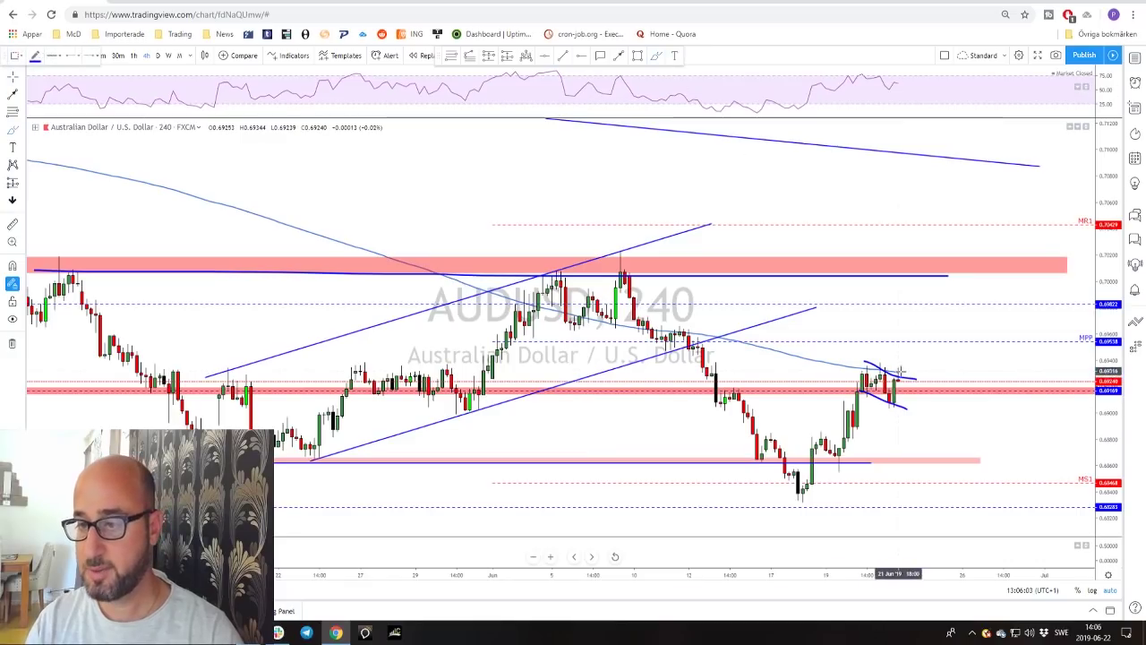
mouse_move(896, 369)
mouse_down()
mouse_move(912, 408)
mouse_move(923, 350)
mouse_up()
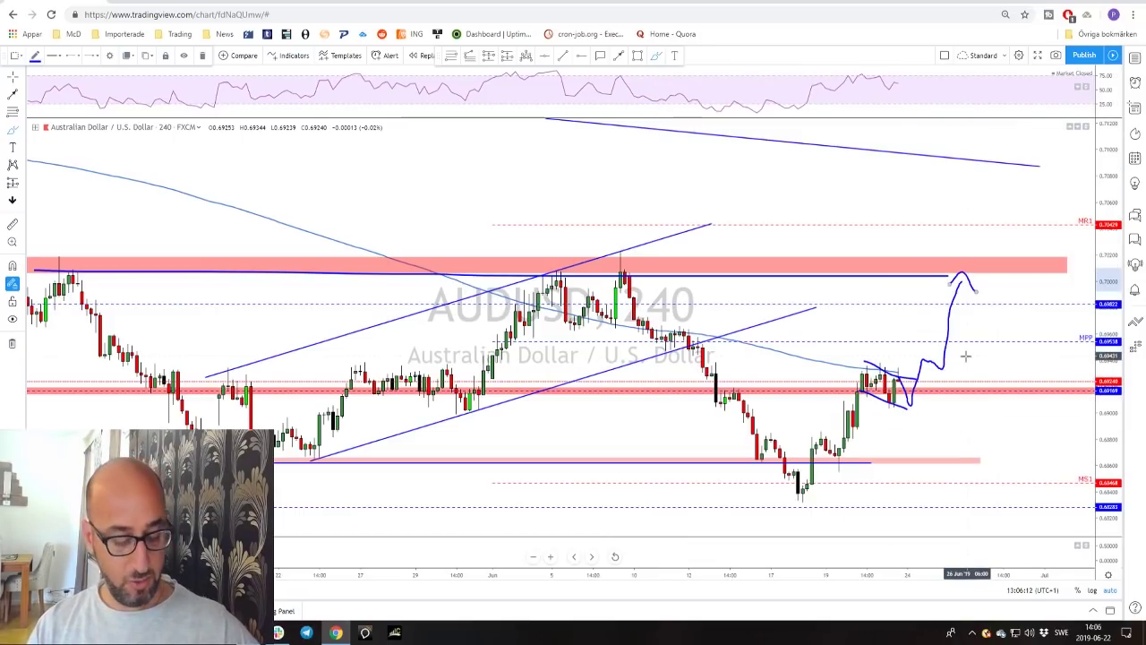
key(ctrl+z)
key(ctrl+z)
key(ctrl+z)
key(ctrl+z)
key(ctrl+z)
key(ctrl+z)
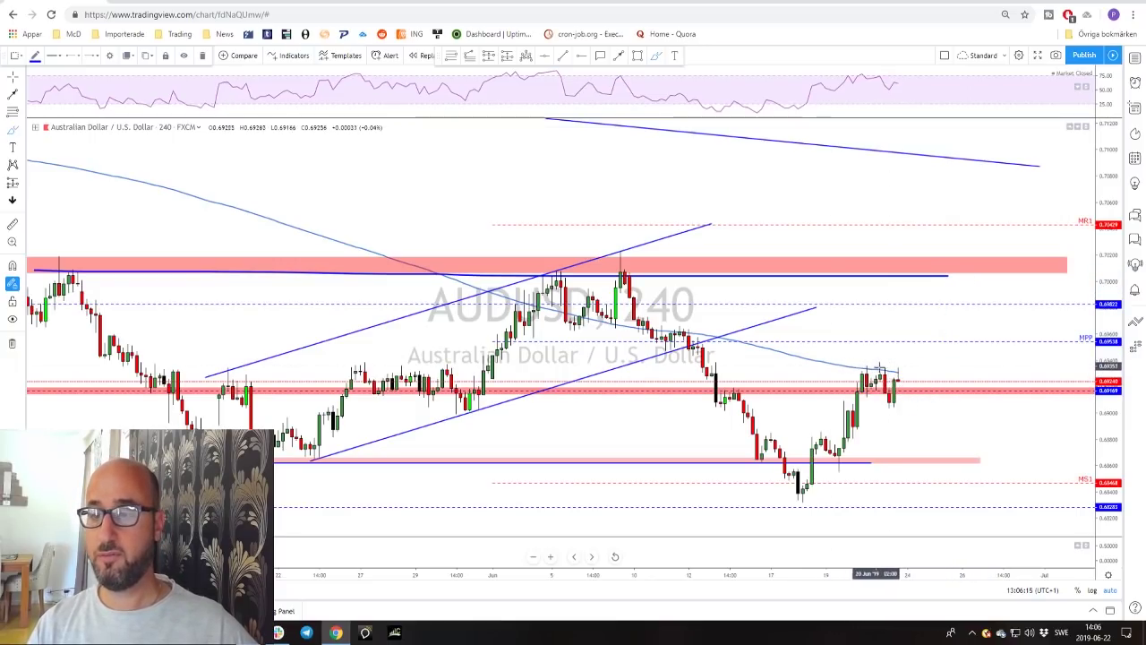
Try a forecast rally from the latest four-hour candle to above the MPP level and delete it.
mouse_move(893, 378)
mouse_down()
mouse_move(909, 359)
mouse_move(928, 362)
mouse_move(939, 295)
mouse_up()
key(Delete)
scroll(899, 361, down, 1)
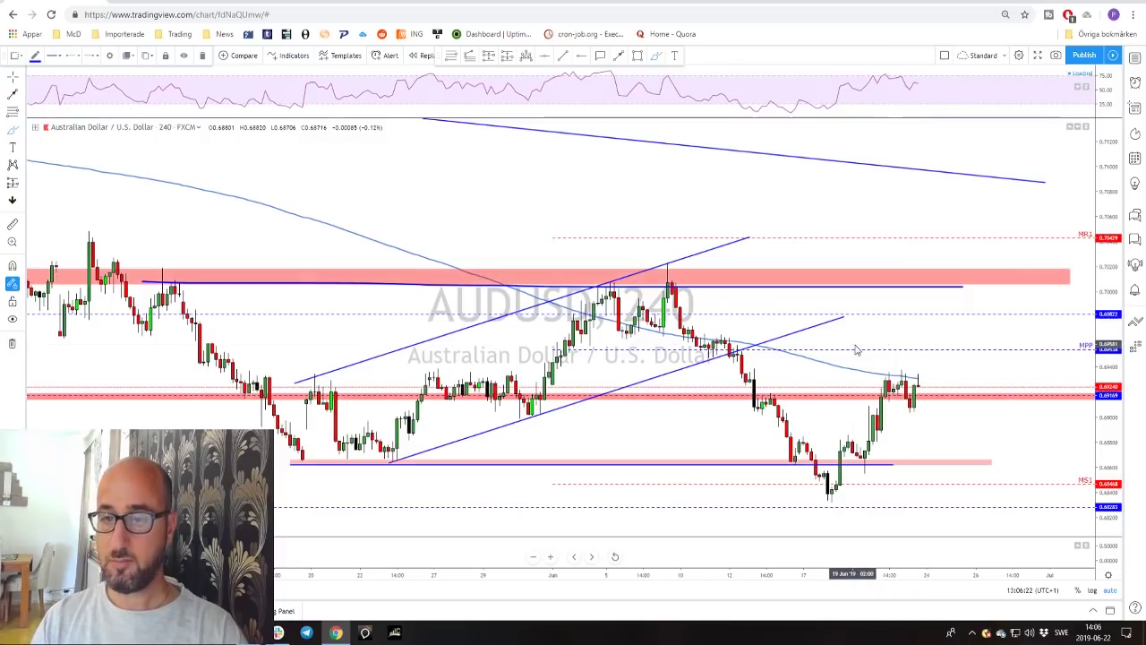
Switch to the NZDUSD chart on the daily timeframe, focused on the price action from December to June.
key(Down)
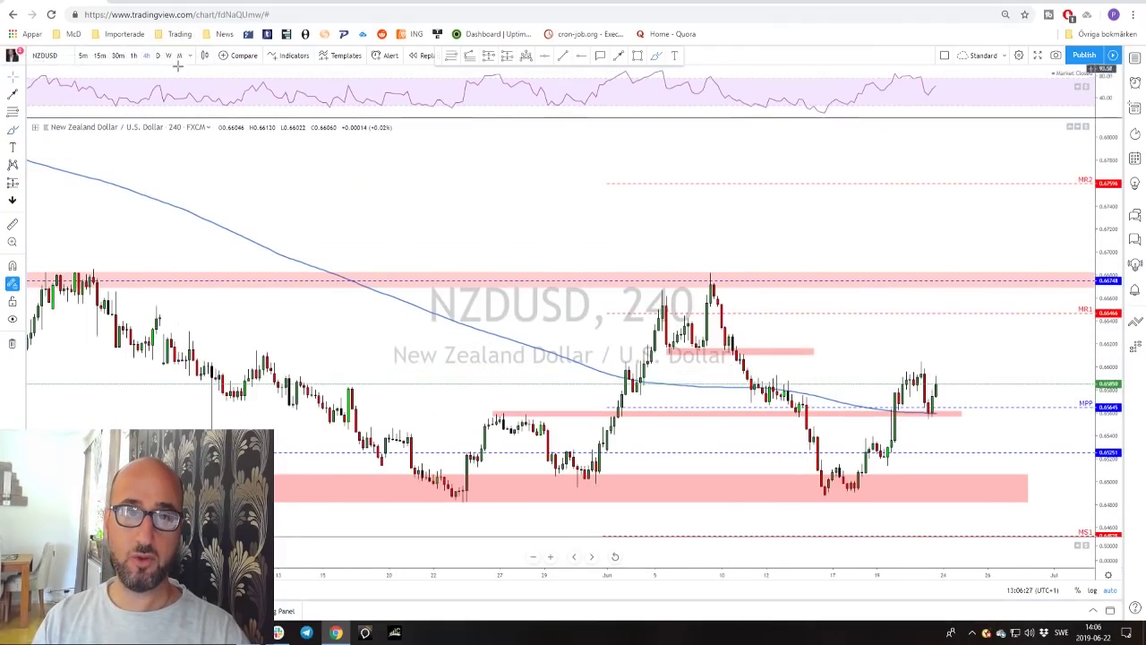
click(159, 56)
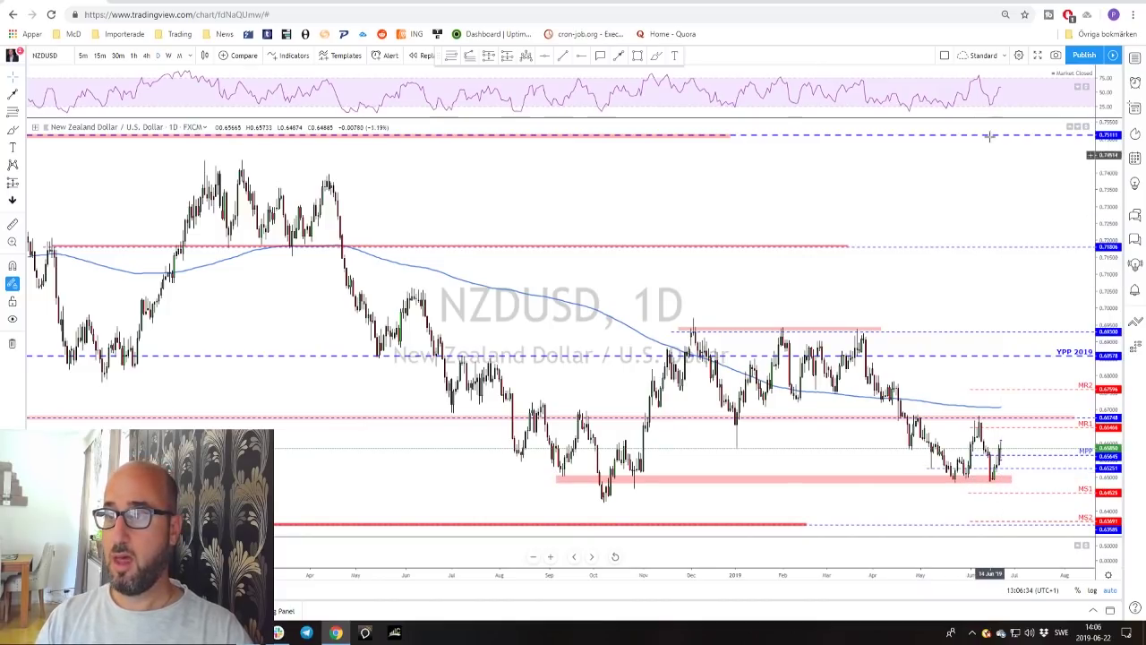
scroll(941, 489, up, 5)
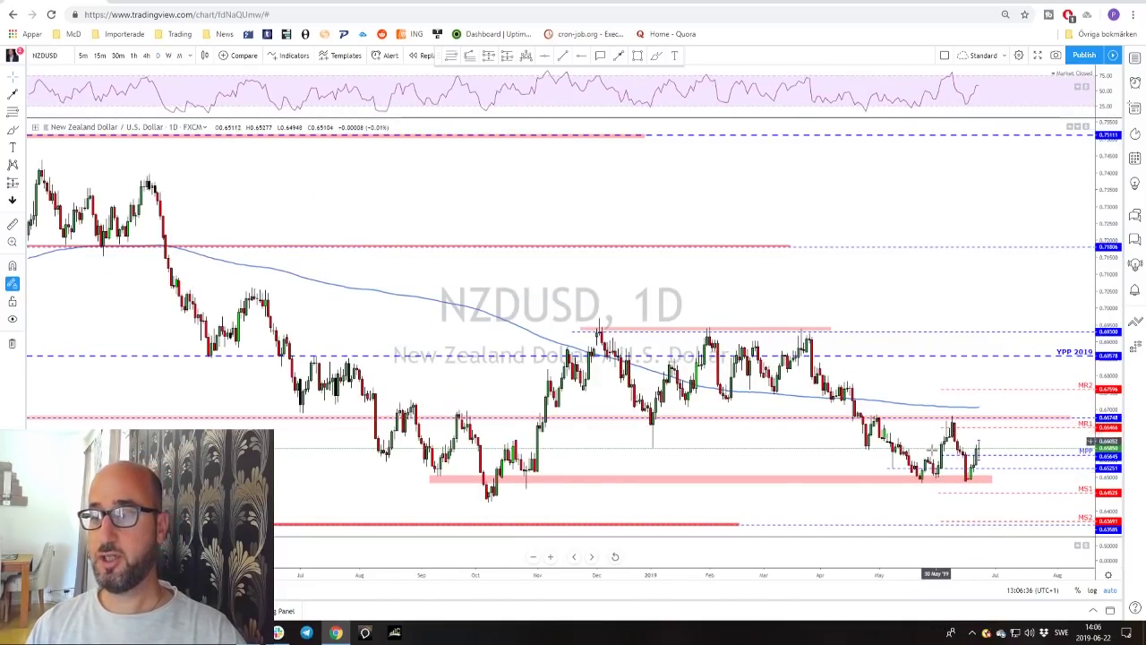
scroll(872, 471, up, 1)
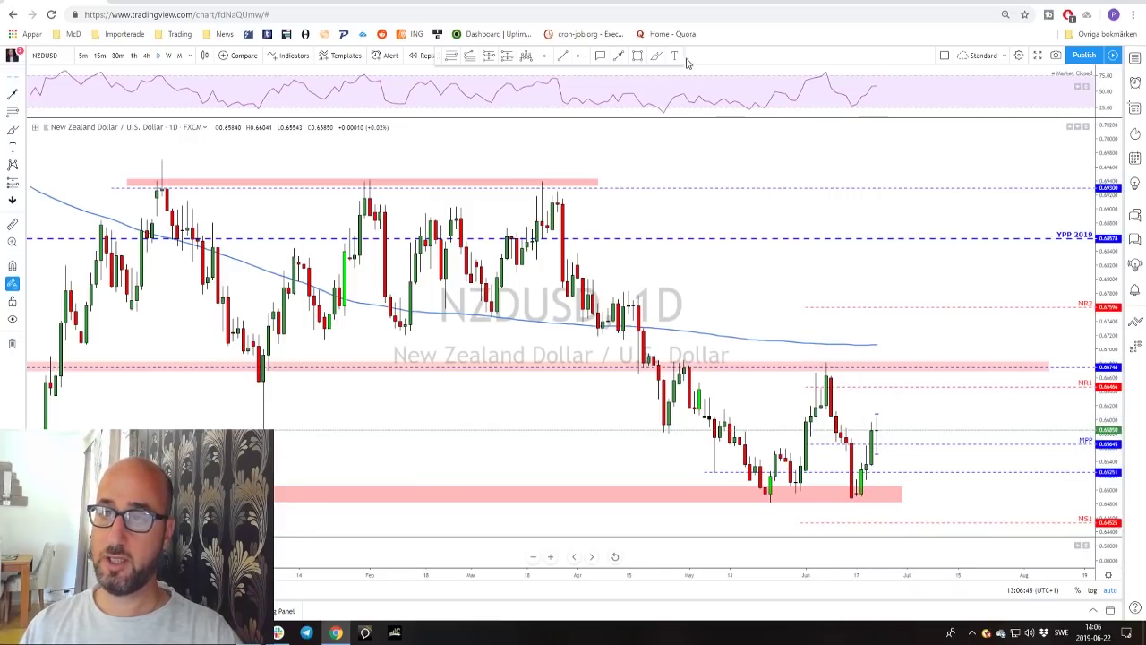
Try an arrow from the latest NZDUSD candle up to the red zone at 0.66748.
click(620, 57)
click(871, 434)
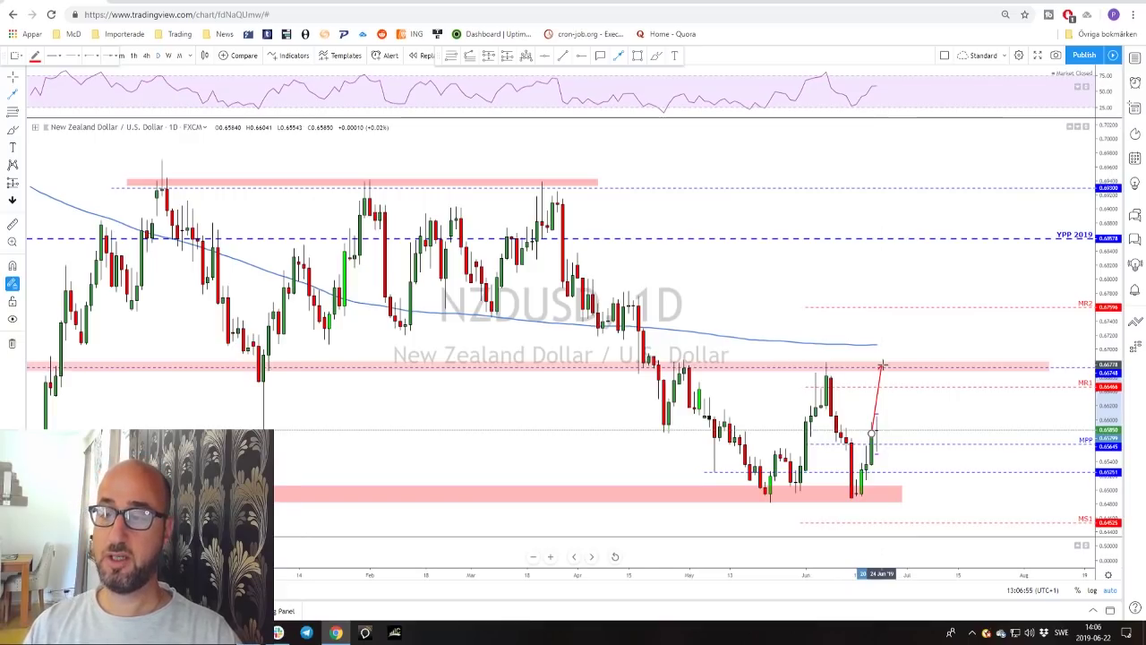
key(Escape)
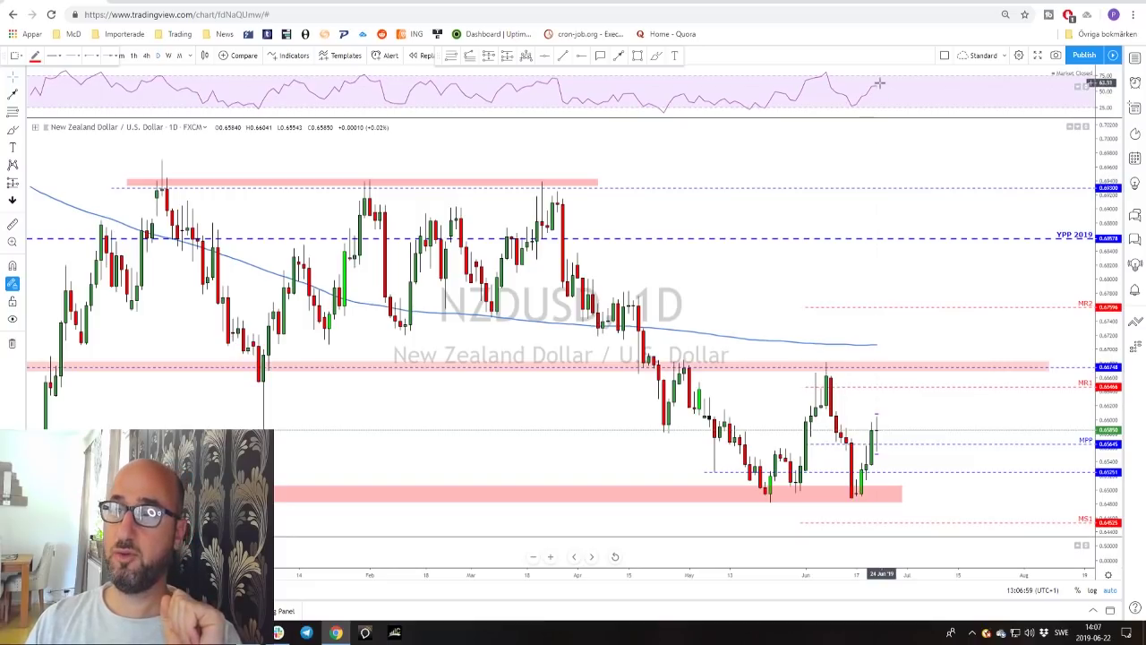
Circle the area near the 75 level of the RSI, just above its latest reading.
click(656, 56)
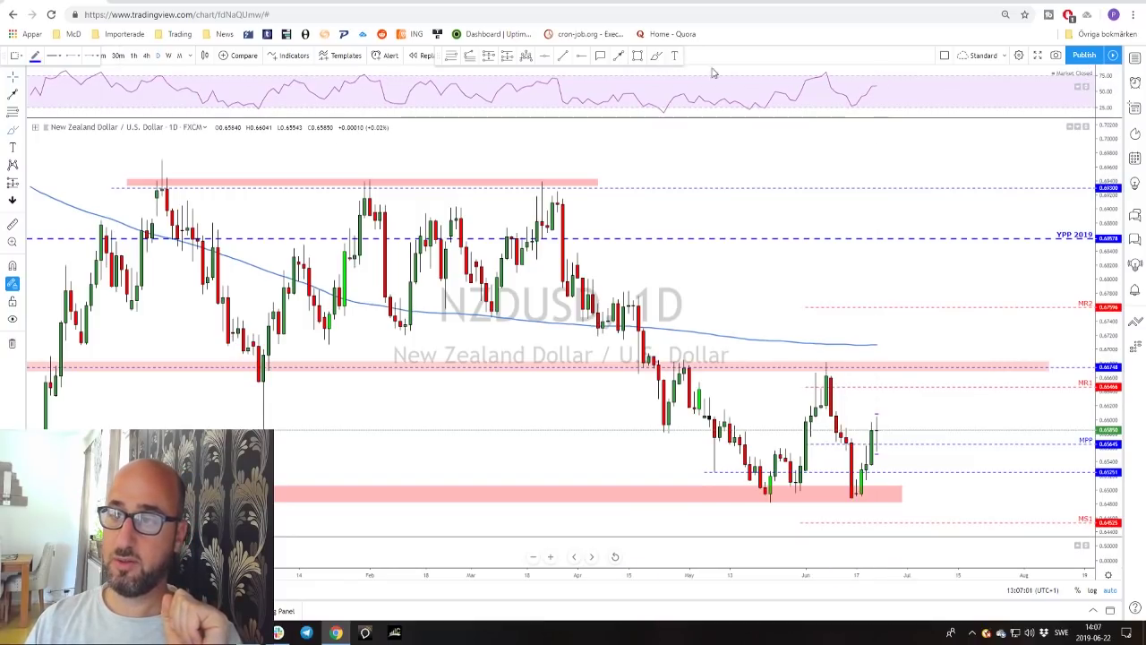
mouse_move(880, 69)
mouse_down()
mouse_move(875, 78)
mouse_move(878, 69)
mouse_up()
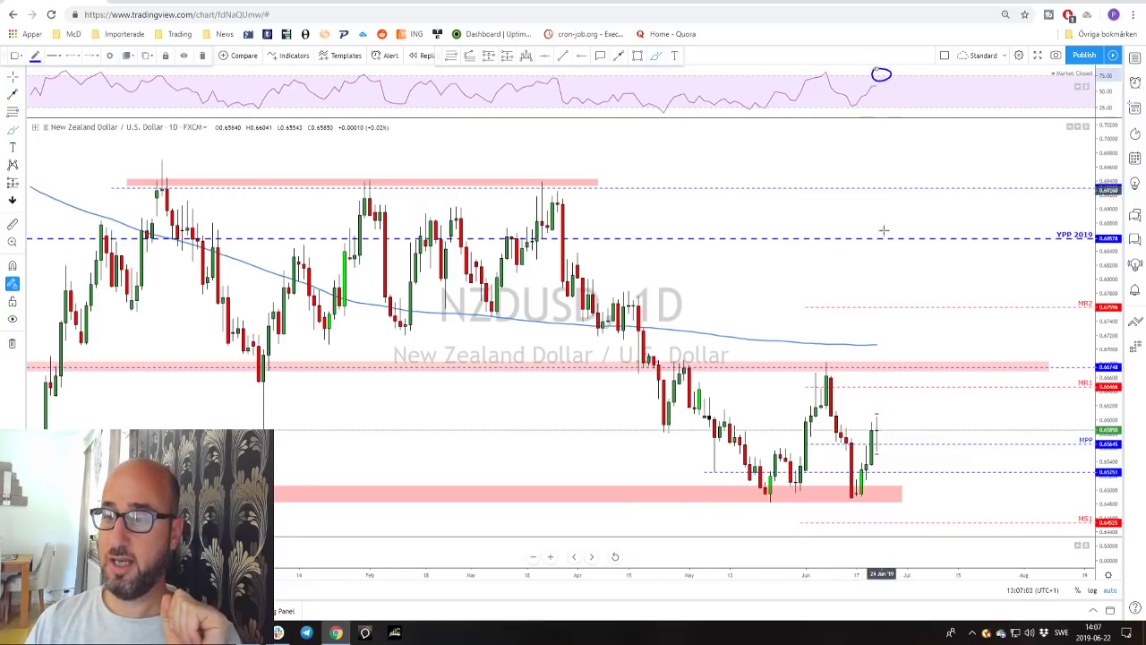
Sketch a rally from the latest candle to the red zone, circle the June swing high, and undo both sketches.
mouse_move(874, 435)
mouse_down()
mouse_move(890, 369)
mouse_move(827, 359)
mouse_up()
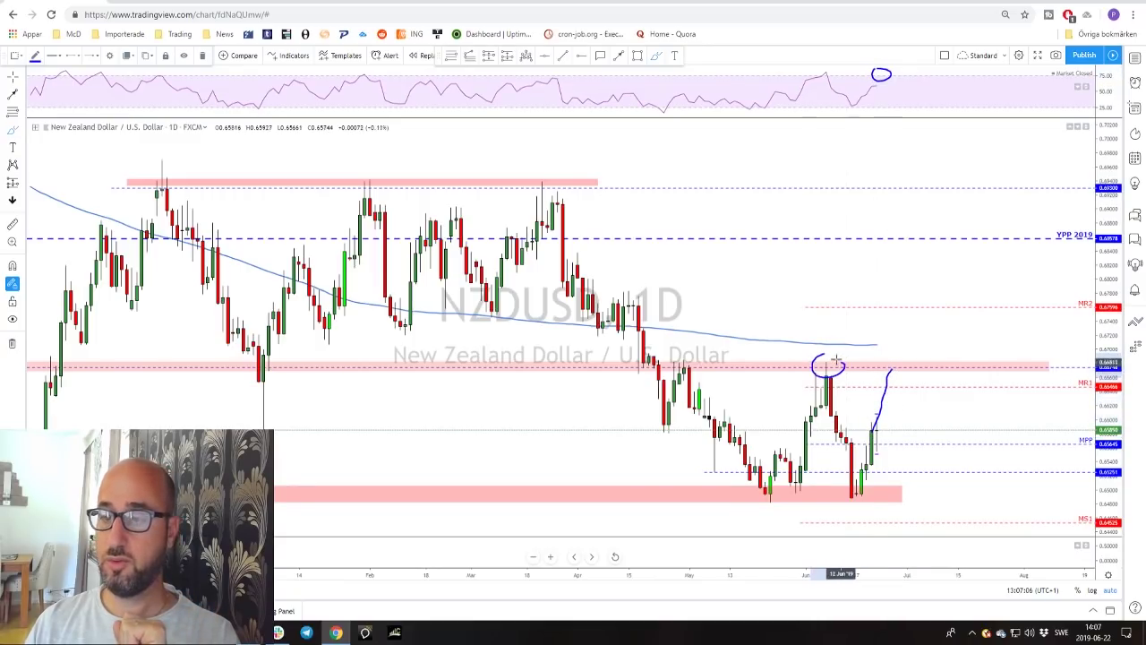
key(ctrl+z)
key(ctrl+z)
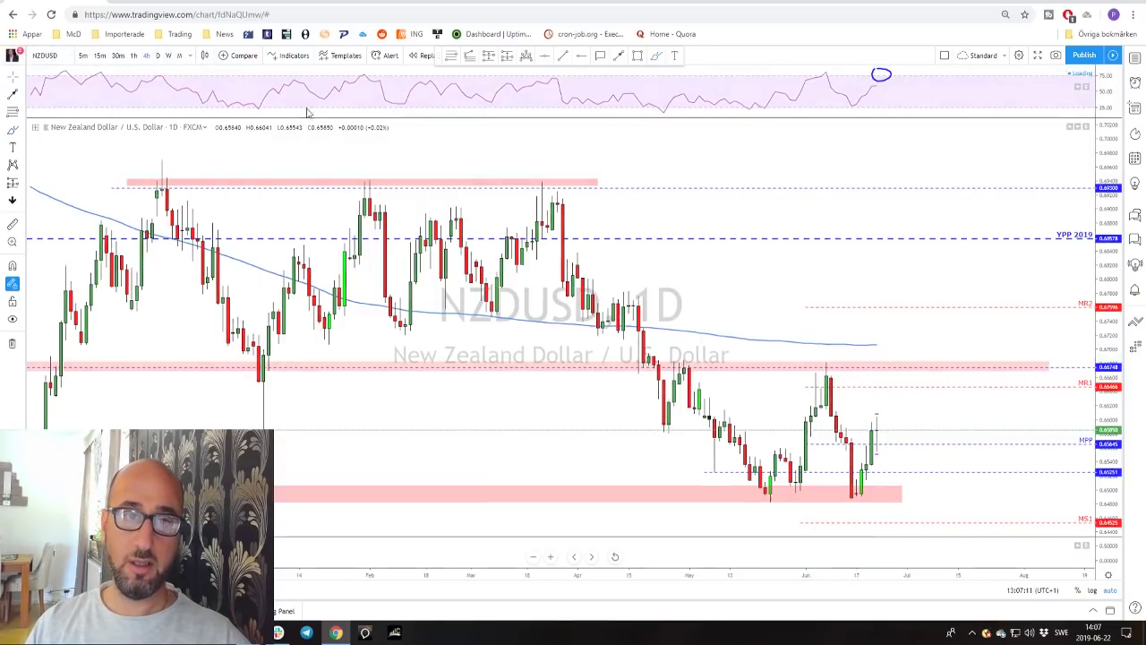
Switch NZDUSD to the four-hour timeframe and trace the swings from the mid-June low to the pullback at the thin red zone below MPP.
click(146, 54)
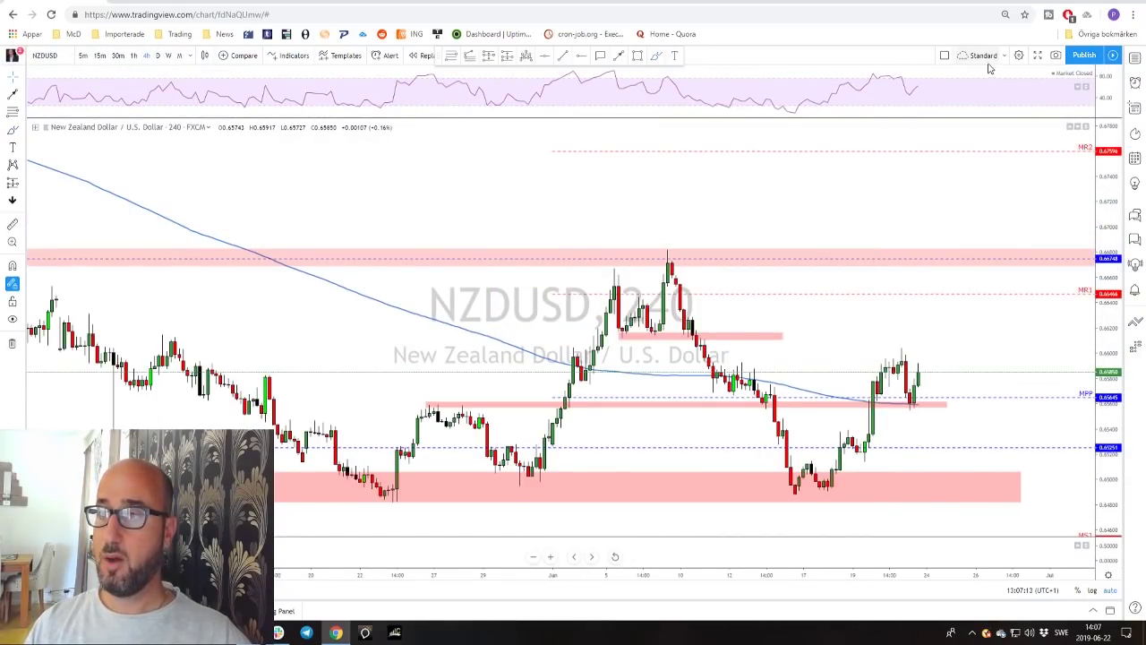
mouse_move(831, 489)
mouse_down()
mouse_move(847, 437)
mouse_move(867, 449)
mouse_move(902, 350)
mouse_move(915, 407)
mouse_up()
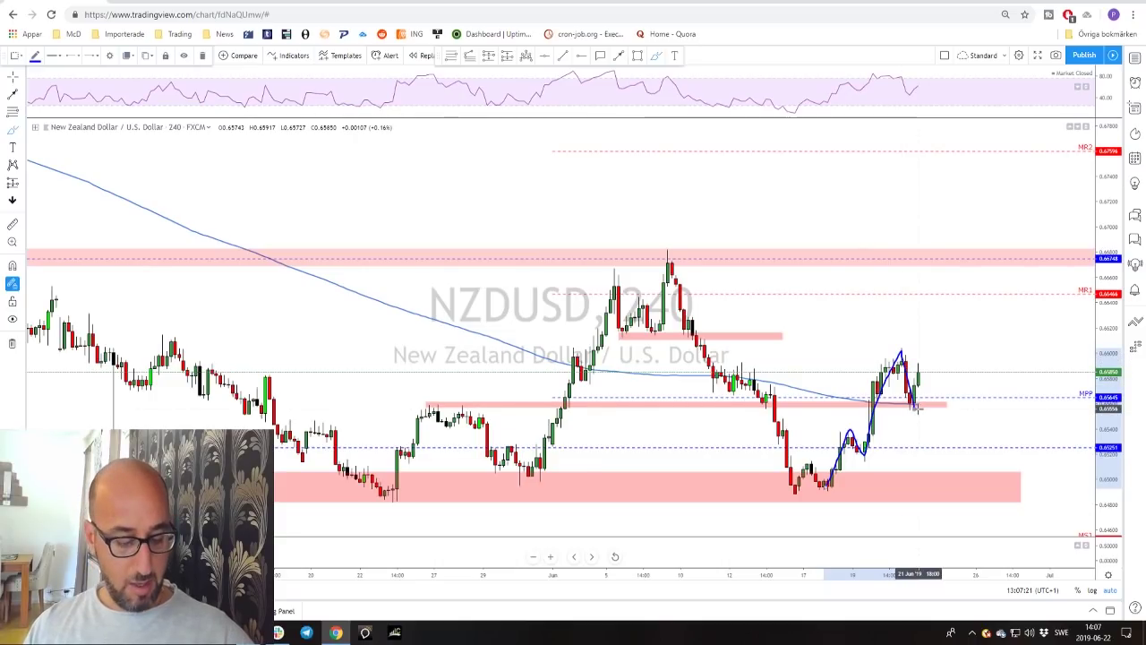
Delete the traced NZDUSD swings and circle the MPP pivot label beside the price scale.
key(Delete)
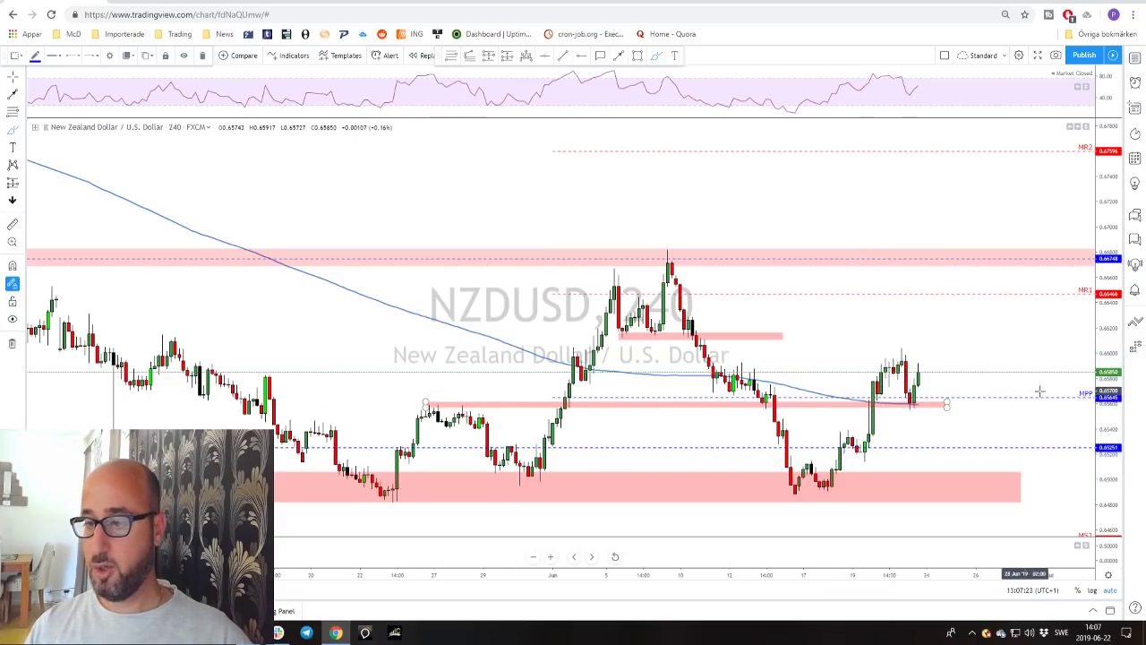
drag(1081, 387, 1095, 394)
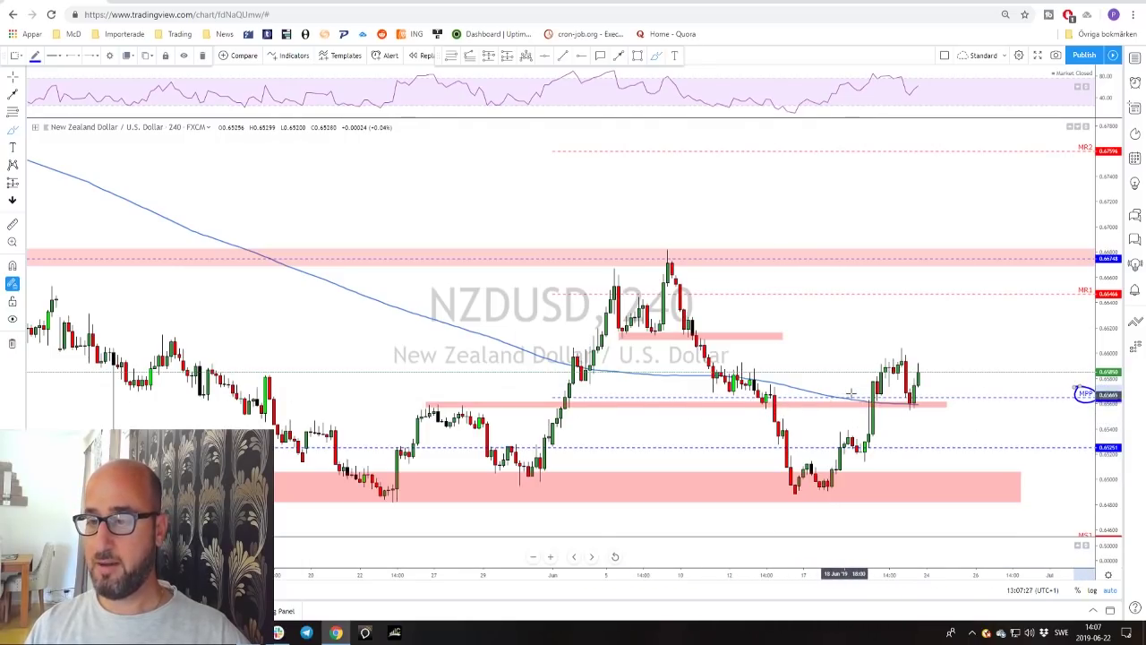
Sketch support along the moving average and a rally arrow to the upper red zone, circle the June high, and undo these sketches.
mouse_move(844, 397)
mouse_down()
mouse_move(925, 403)
mouse_move(898, 359)
mouse_move(915, 404)
mouse_move(951, 264)
mouse_move(963, 269)
mouse_up()
drag(682, 243, 670, 243)
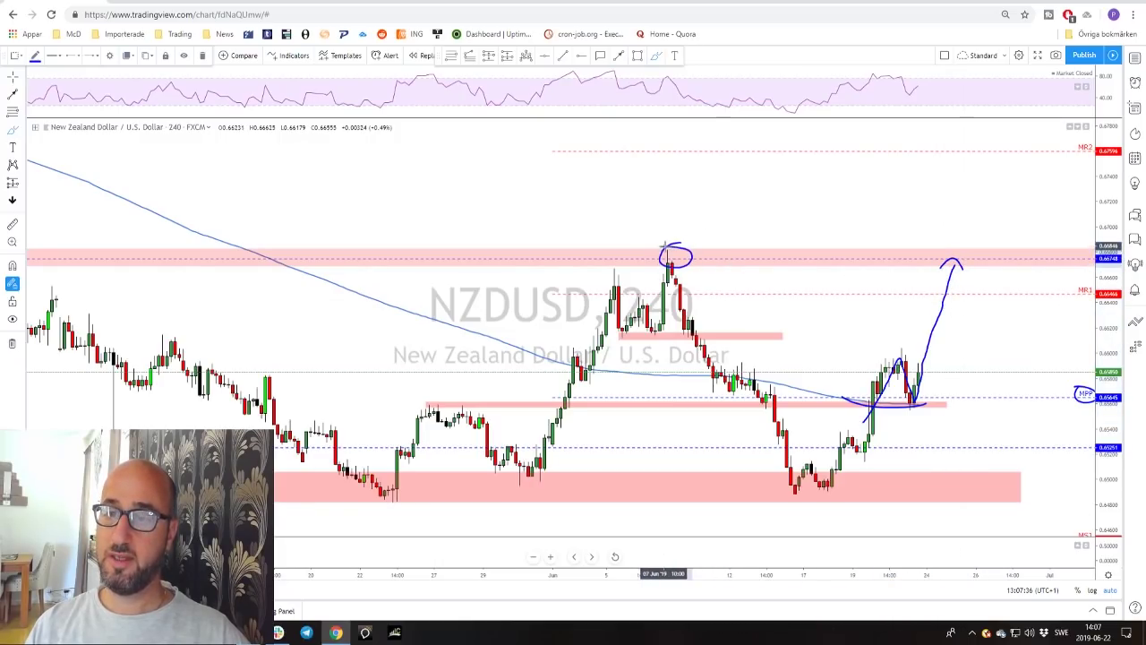
key(ctrl+z)
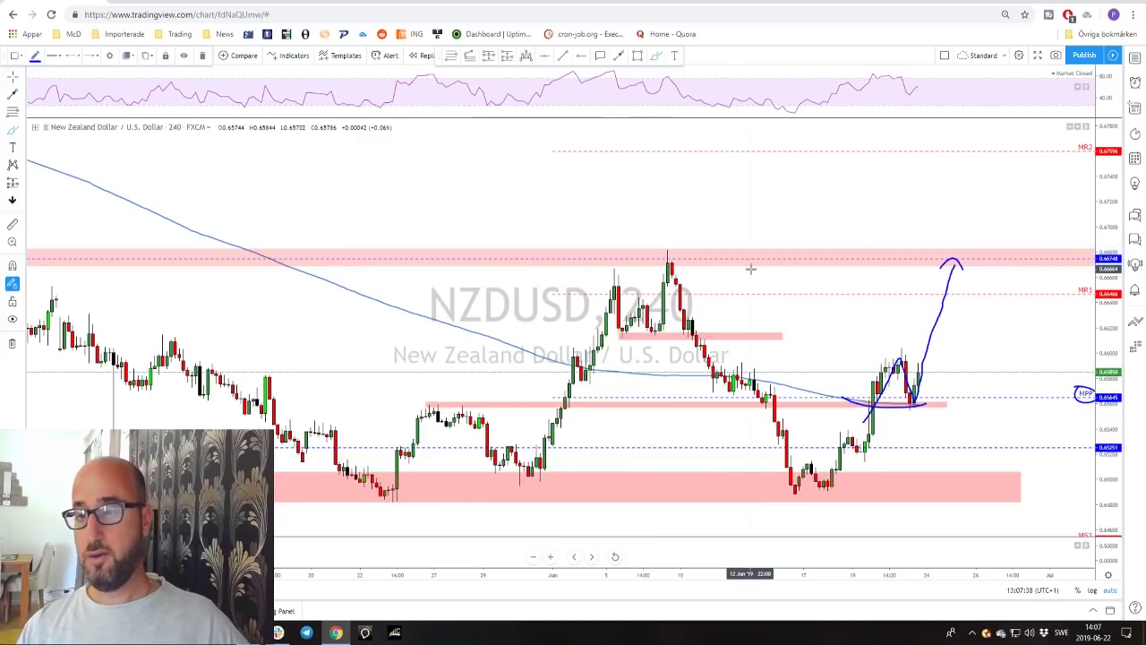
key(ctrl+z)
key(ctrl+z)
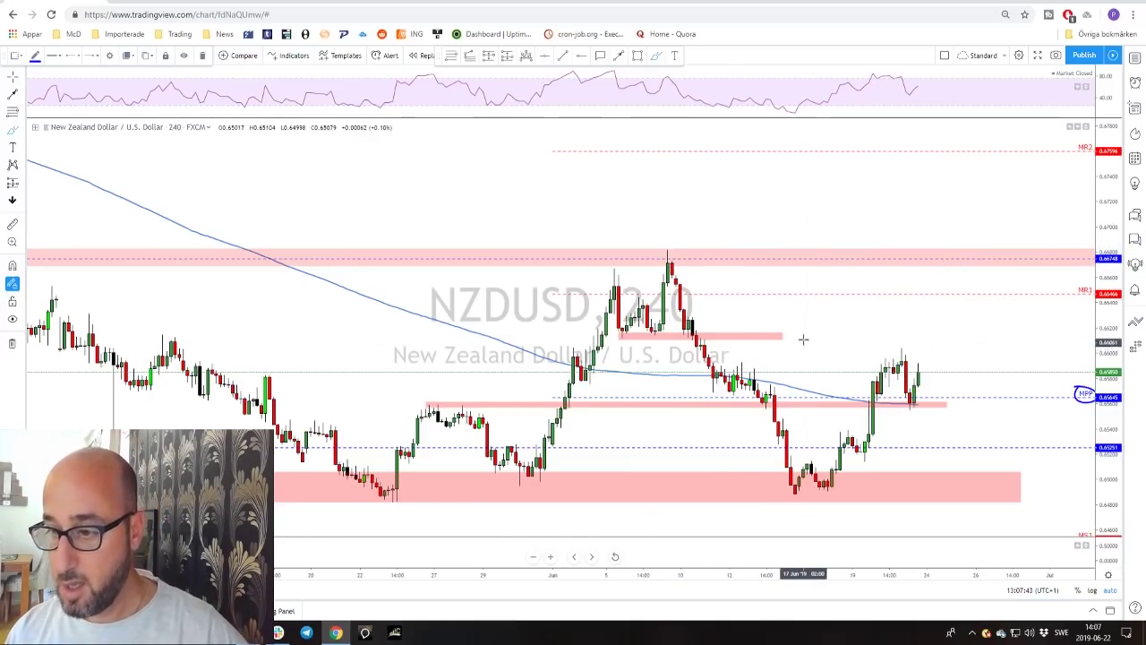
scroll(794, 321, down, 2)
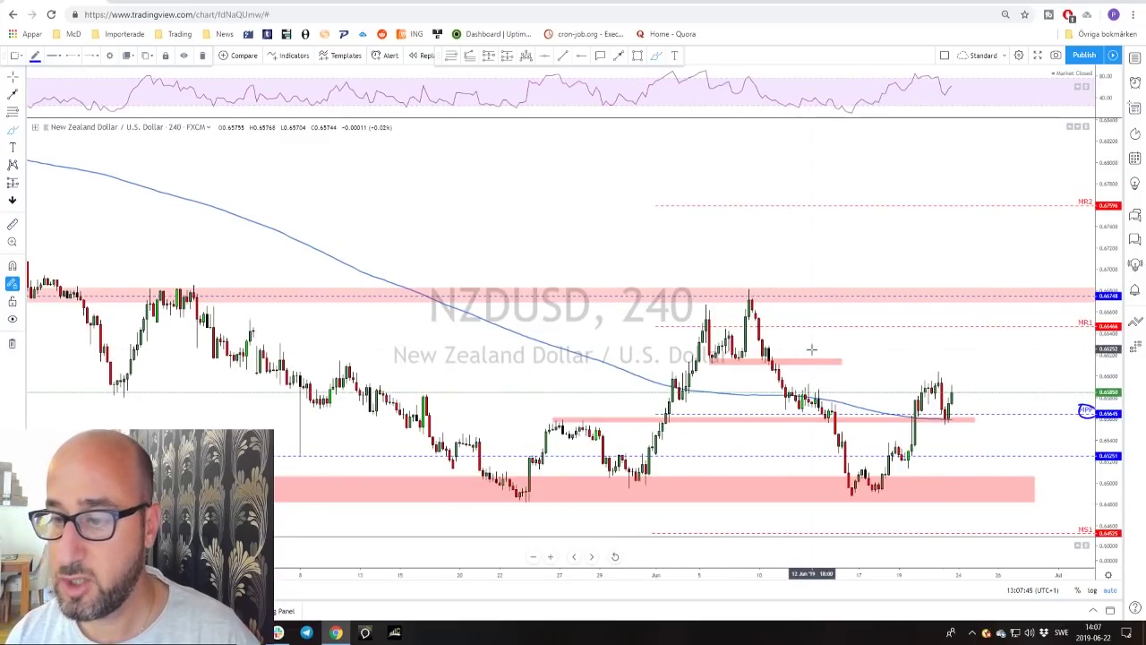